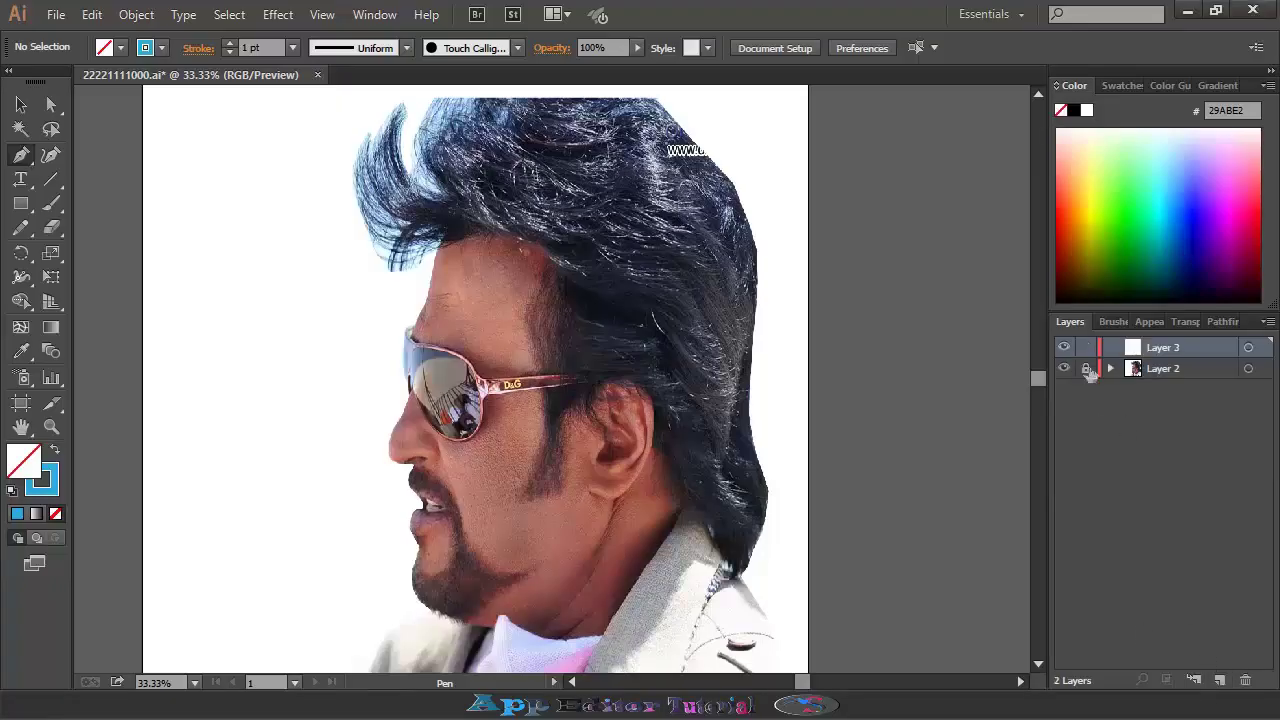
Zoom in and trace the face profile from forehead past the nose and lips to the chin.
key(ctrl+plus)
click(369, 241)
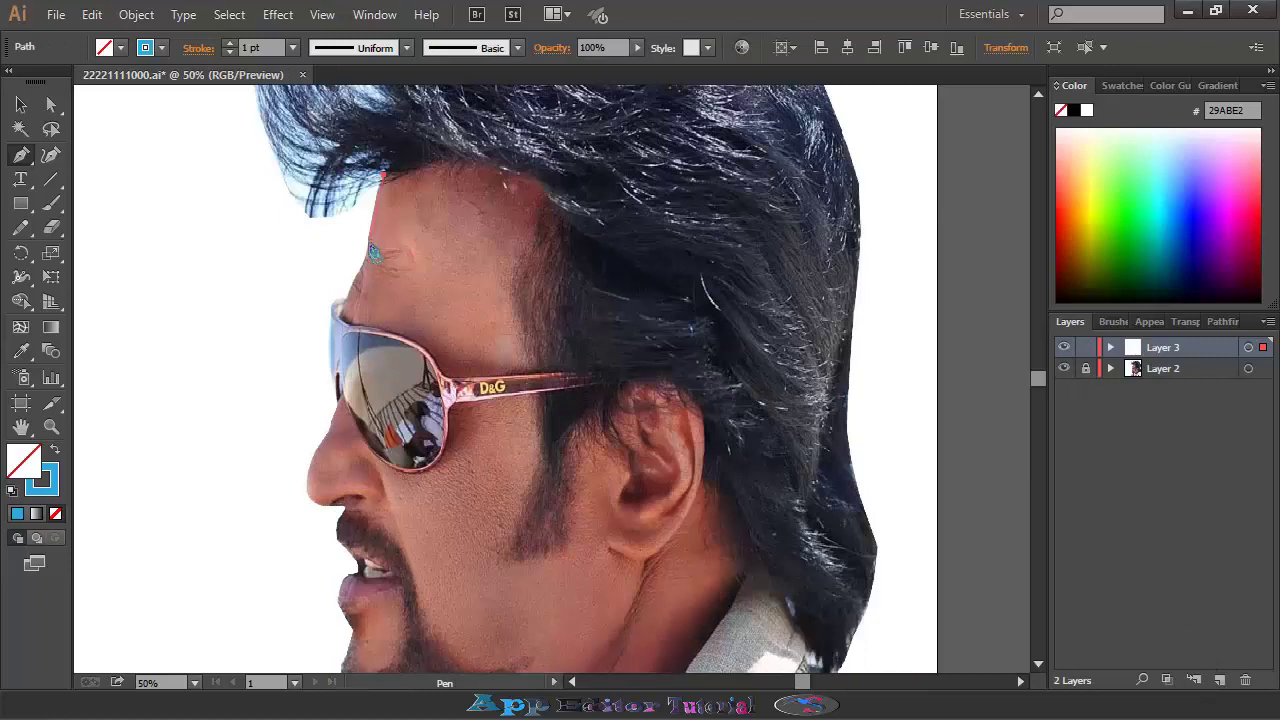
click(343, 299)
drag(336, 400, 360, 518)
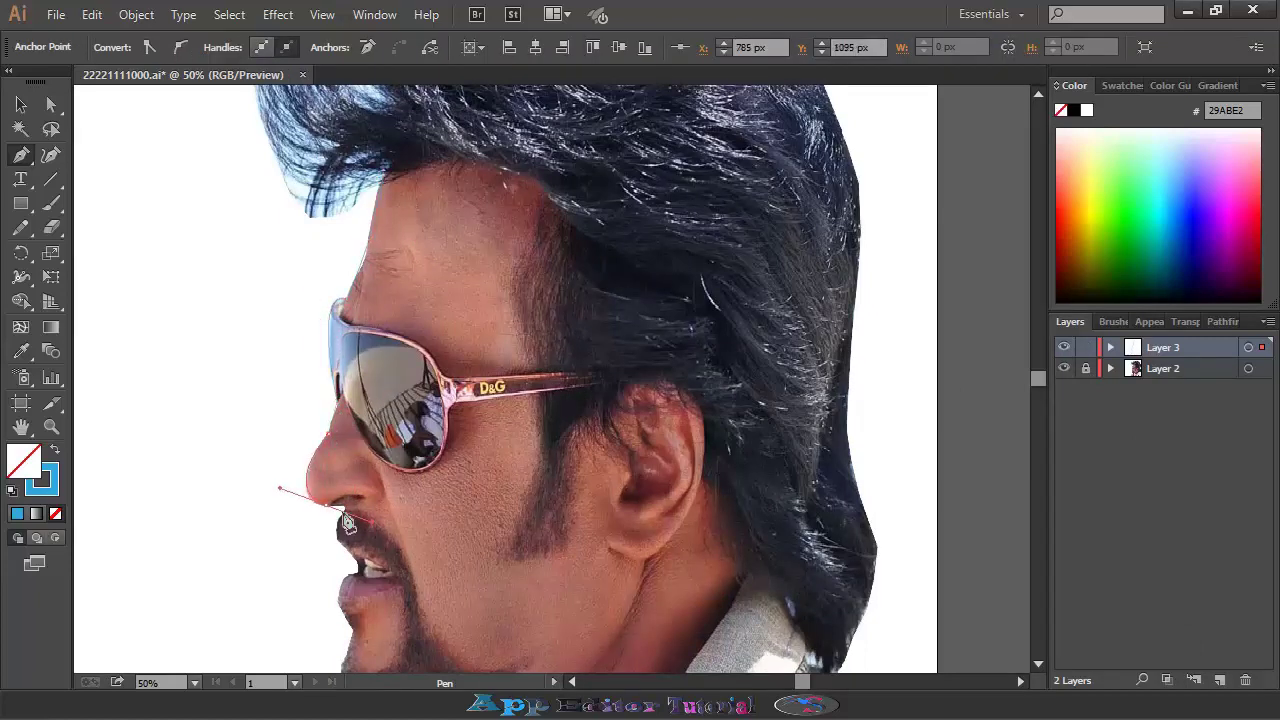
drag(338, 550, 359, 568)
click(360, 572)
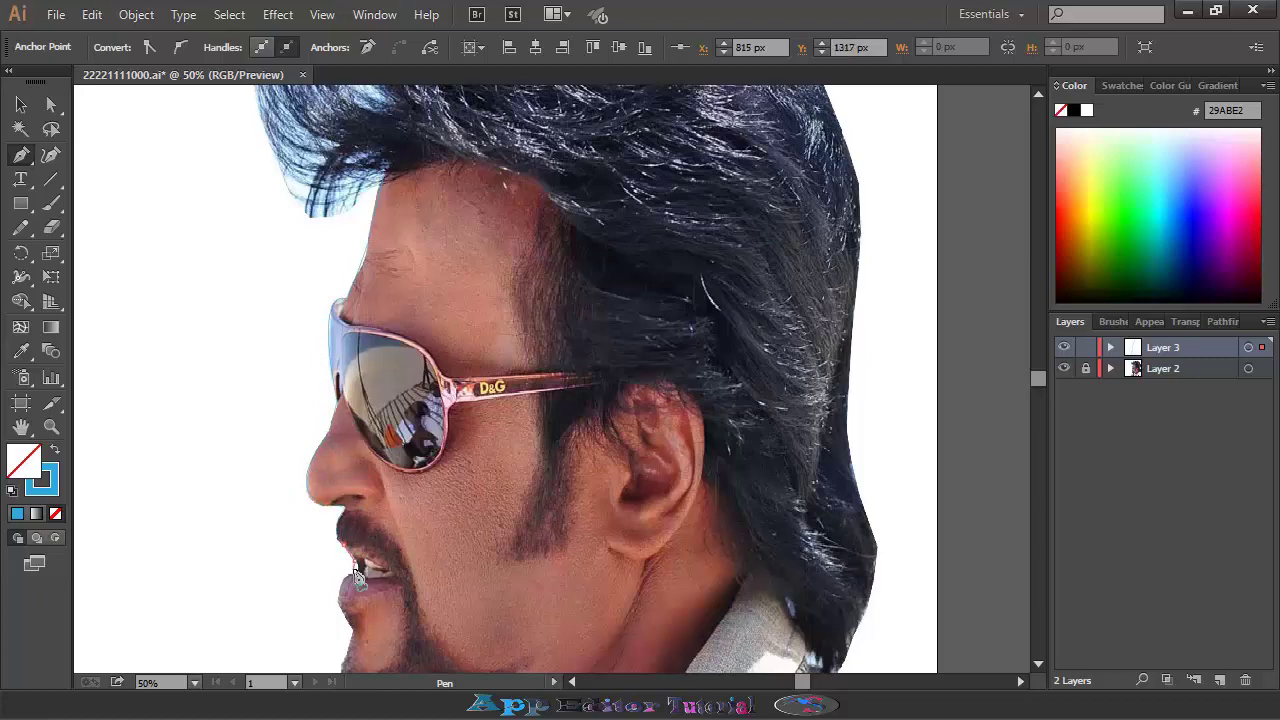
click(349, 629)
scroll(349, 630, down, 3)
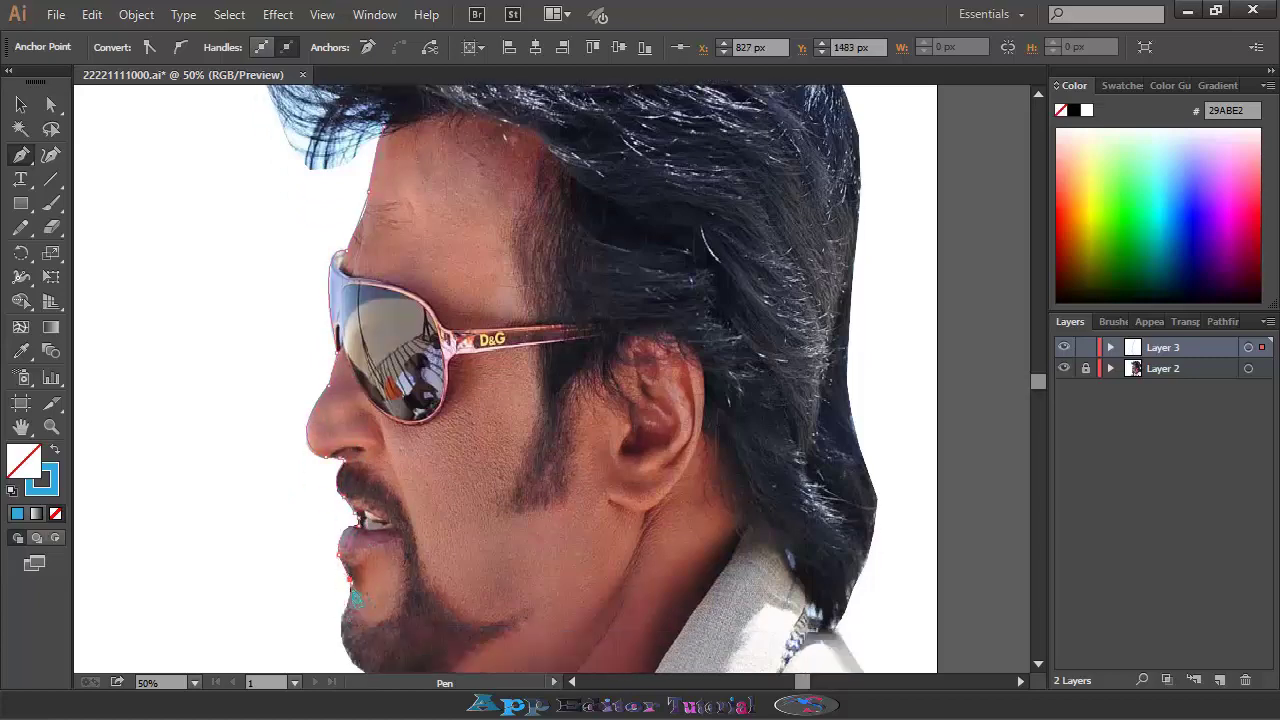
click(301, 602)
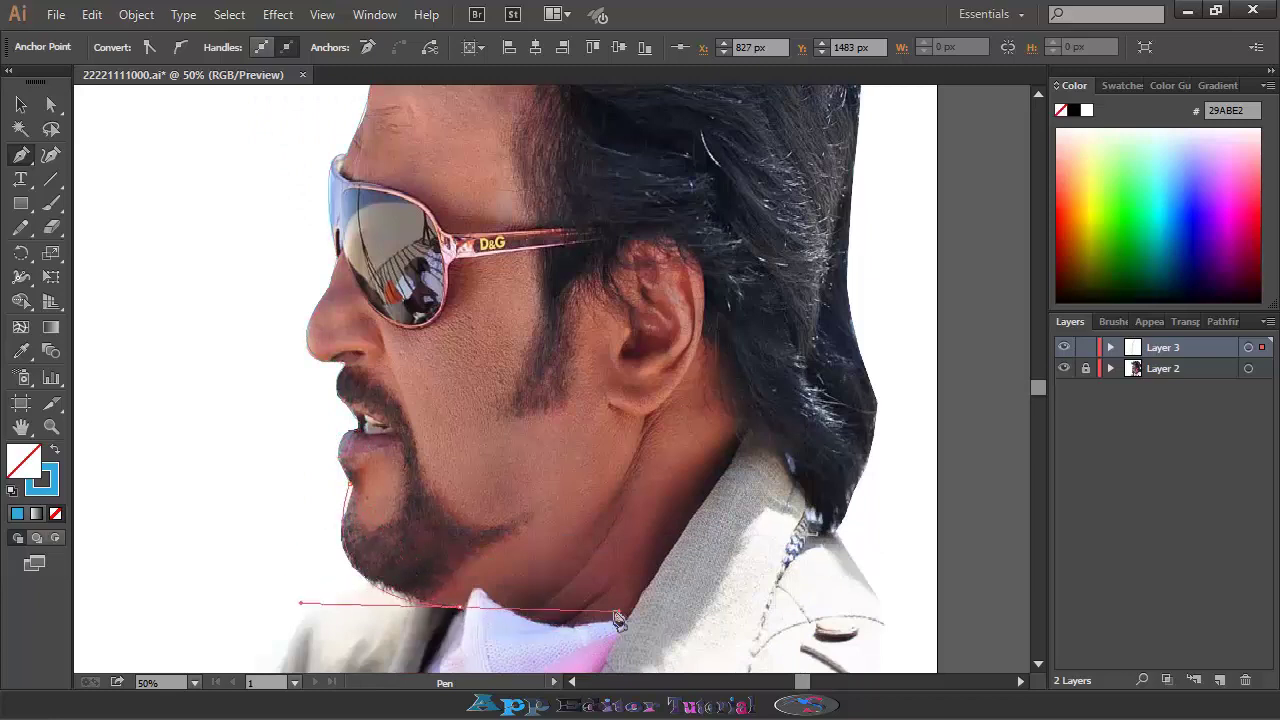
Continue the outline along the jaw, neck and ear, closing it at the forehead hairline.
click(460, 607)
scroll(622, 606, down, 1)
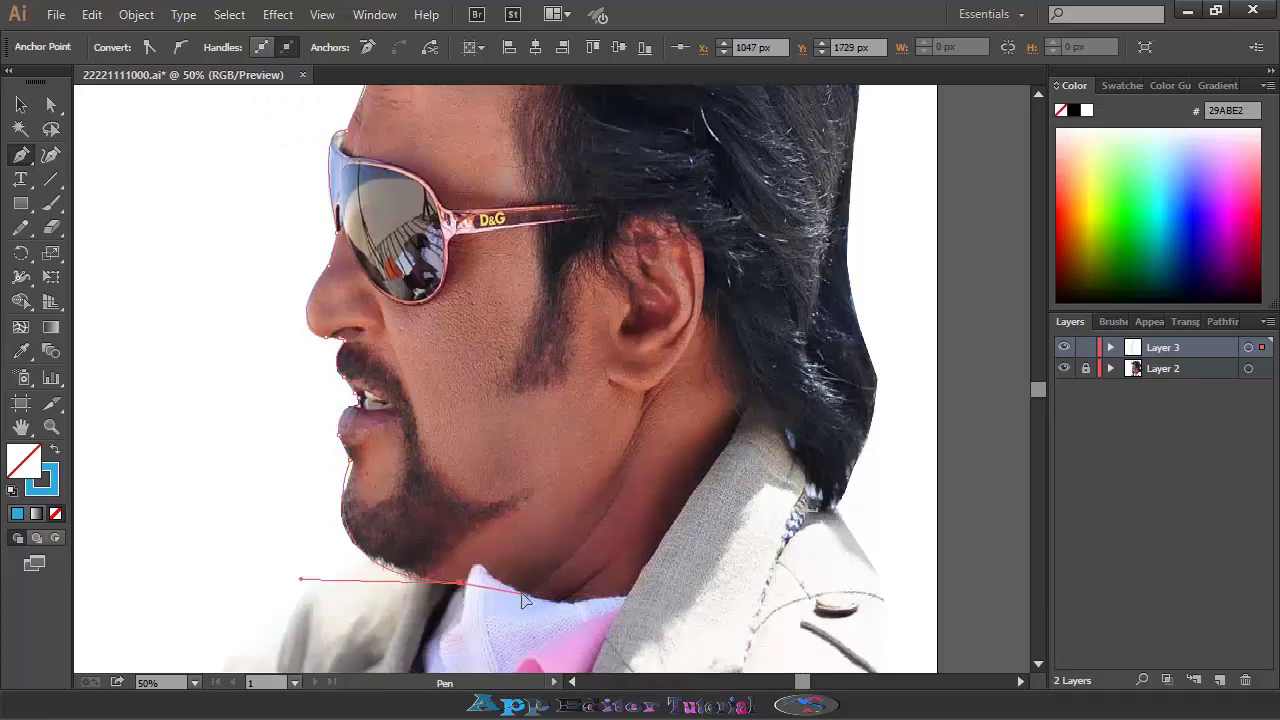
click(522, 598)
click(745, 411)
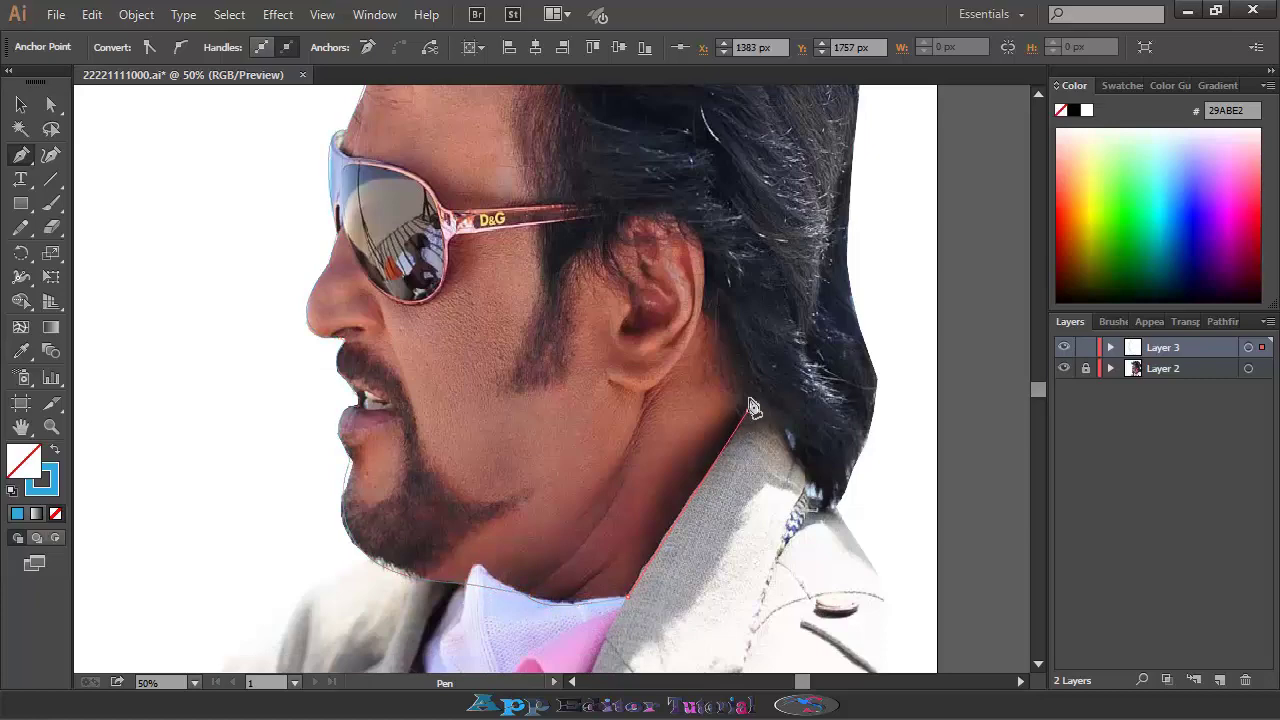
scroll(748, 470, up, 4)
click(745, 455)
click(721, 415)
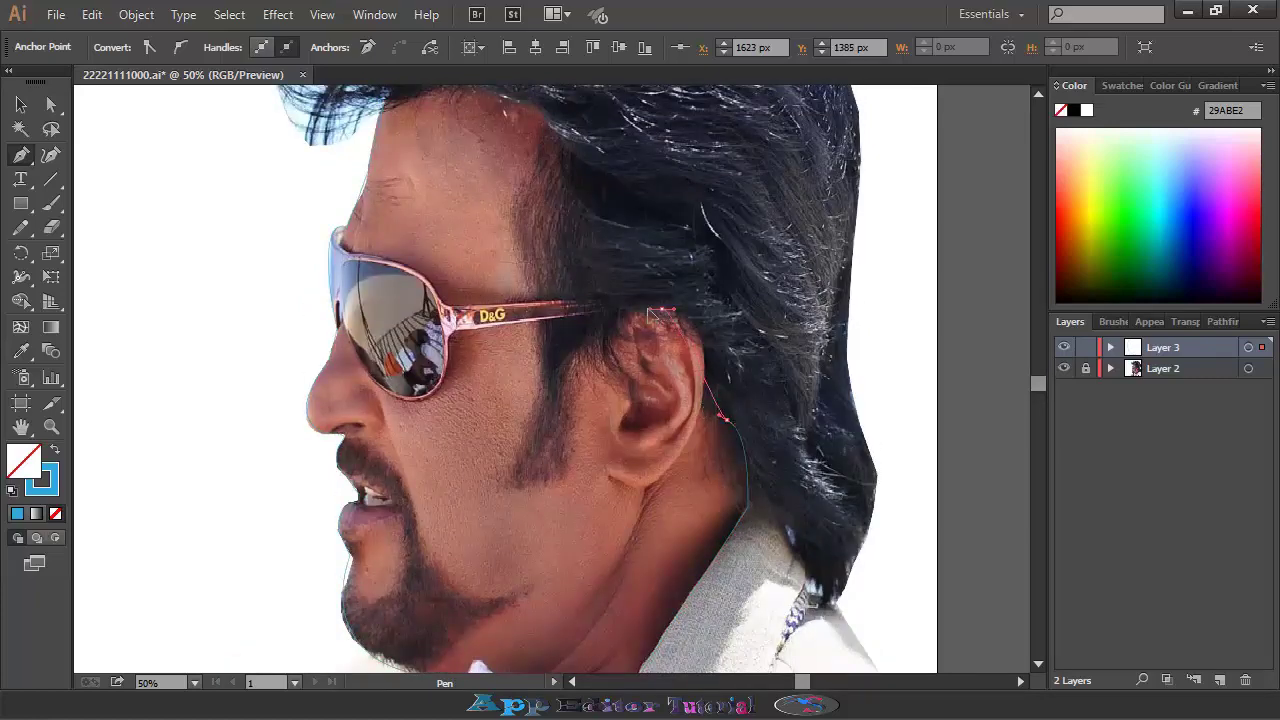
mouse_move(662, 310)
mouse_down()
mouse_move(590, 313)
mouse_move(572, 300)
mouse_move(568, 247)
mouse_up()
scroll(572, 344, up, 3)
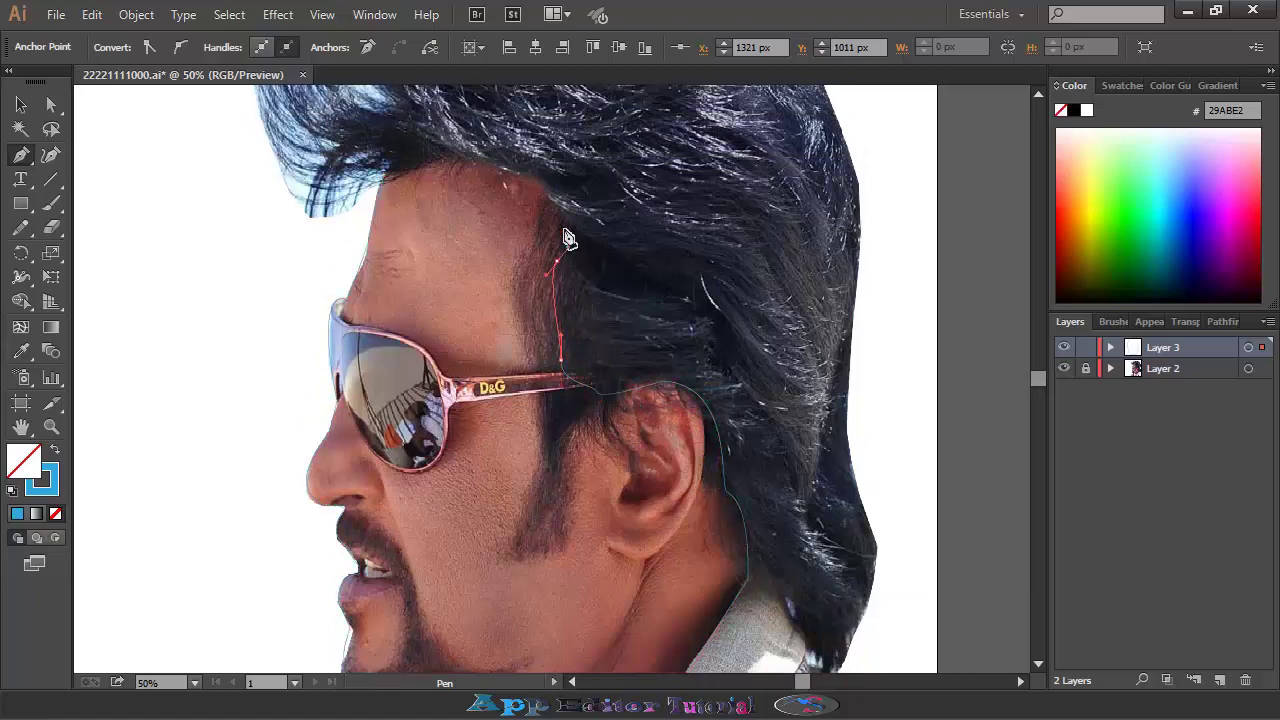
drag(471, 161, 385, 155)
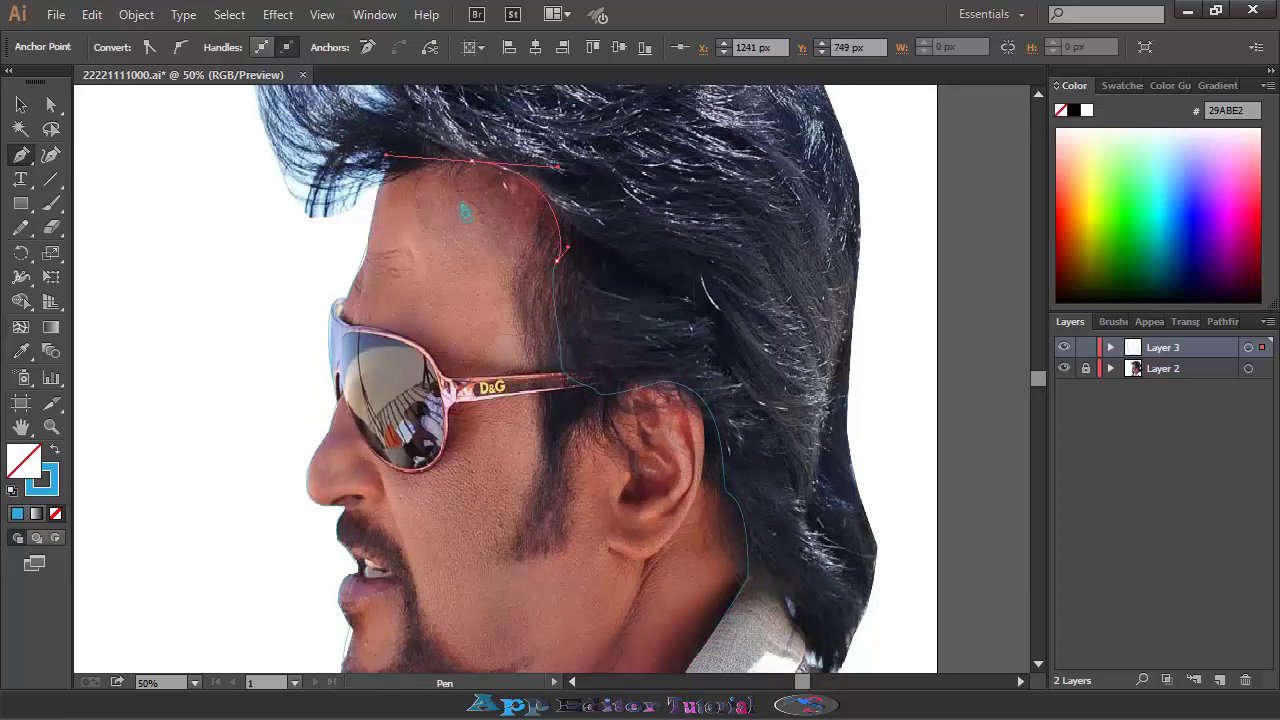
click(381, 175)
Fill the face shape with a sampled skin tone, no stroke, slightly darkened in Recolor Artwork.
key(i)
scroll(433, 530, down, 1)
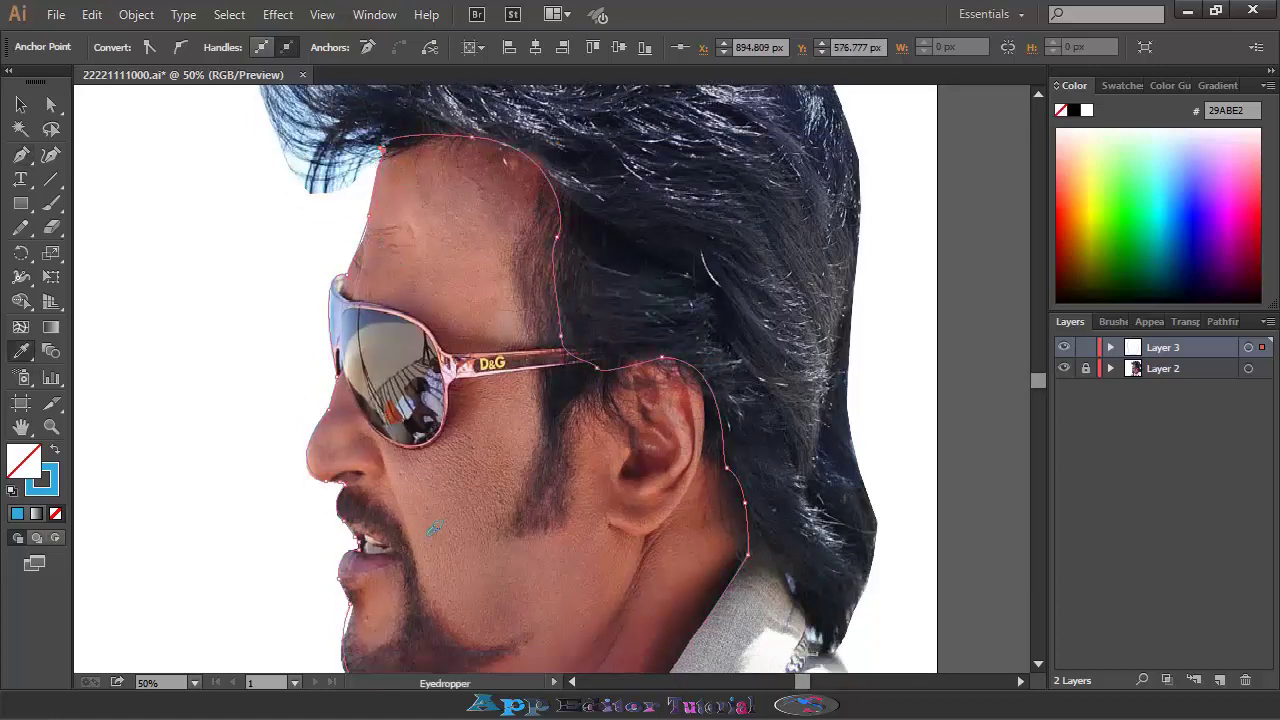
click(452, 557)
key(ctrl+z)
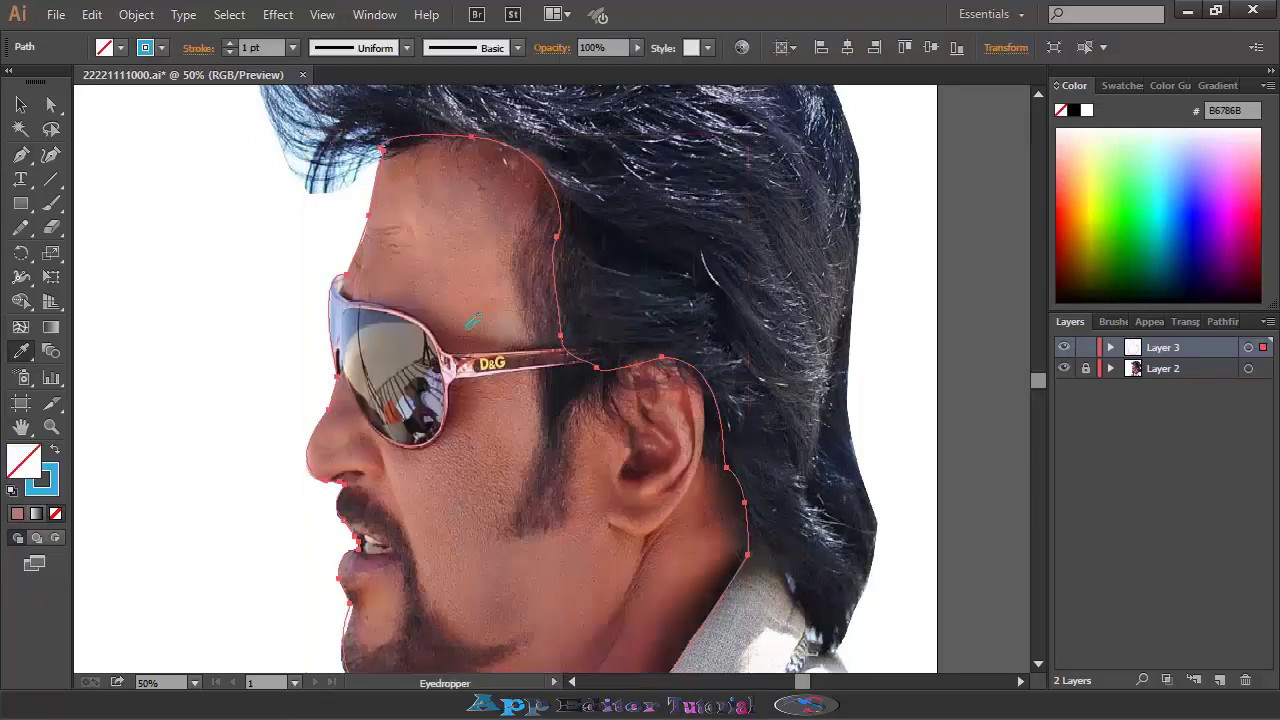
key(ctrl+shift+z)
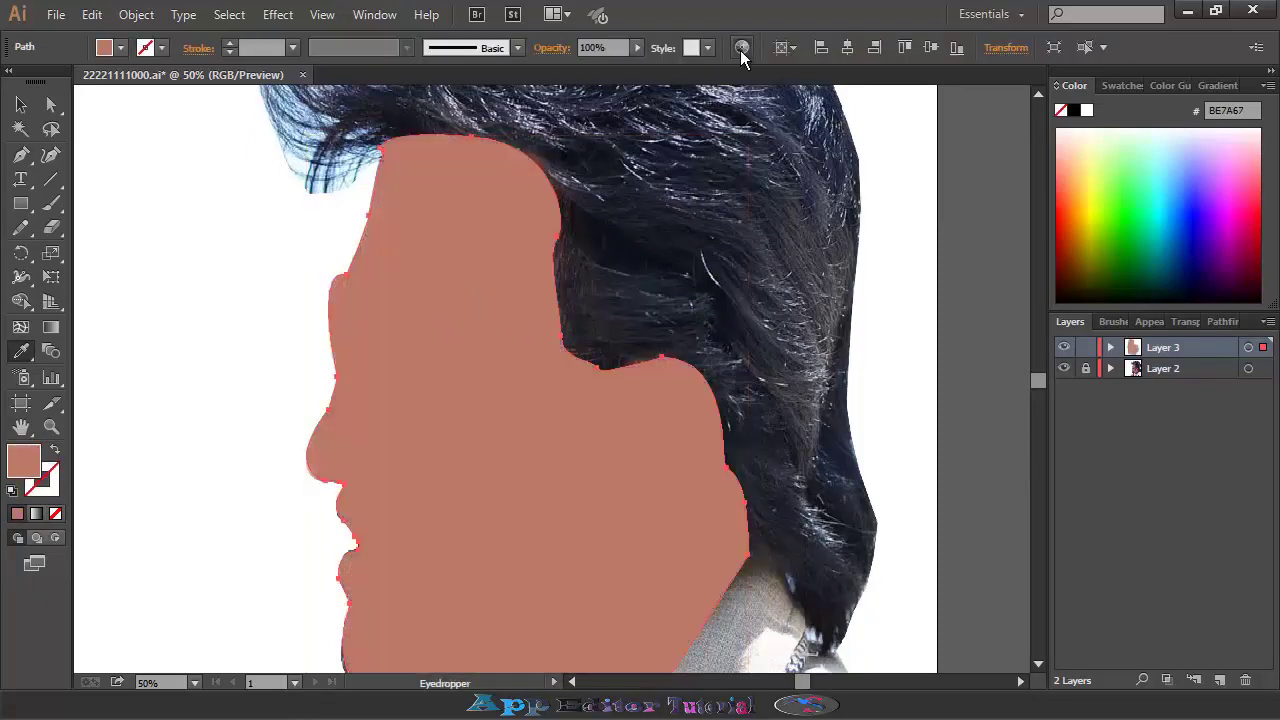
click(741, 48)
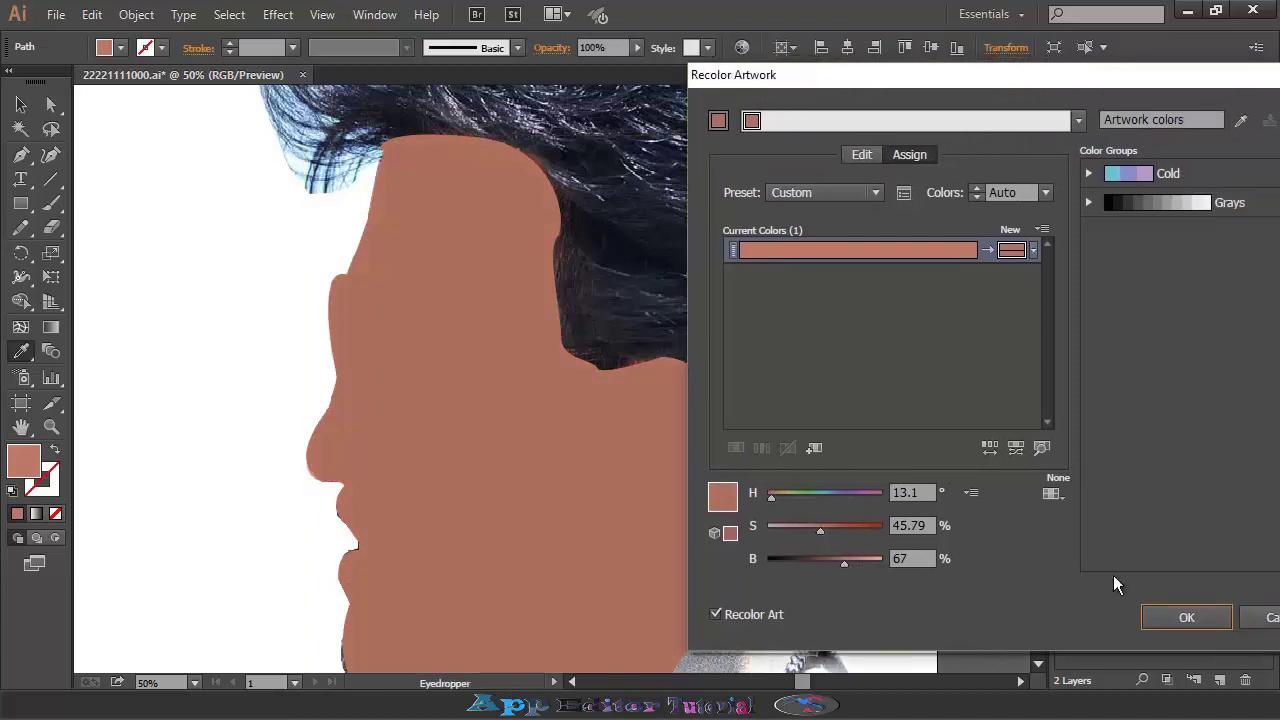
click(1160, 614)
Add Layer 4, then lock and hide face Layer 3.
click(1219, 680)
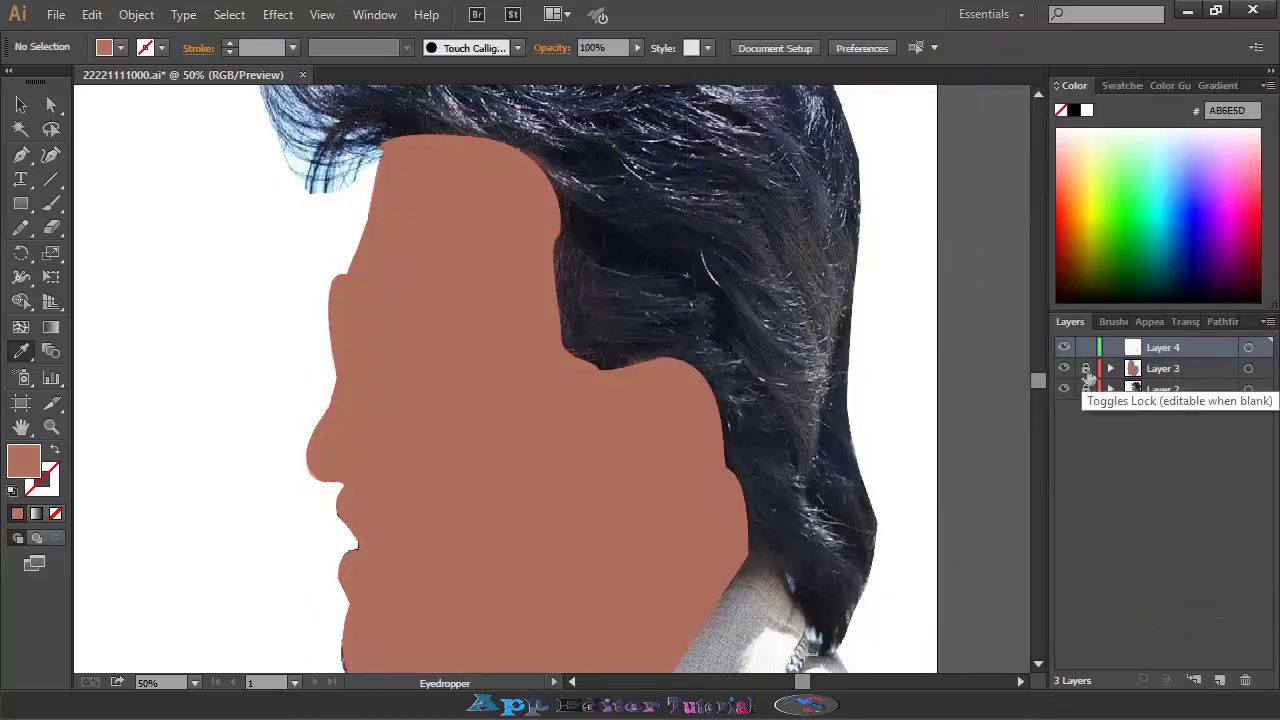
scroll(828, 357, up, 3)
scroll(828, 357, up, 1)
click(1086, 368)
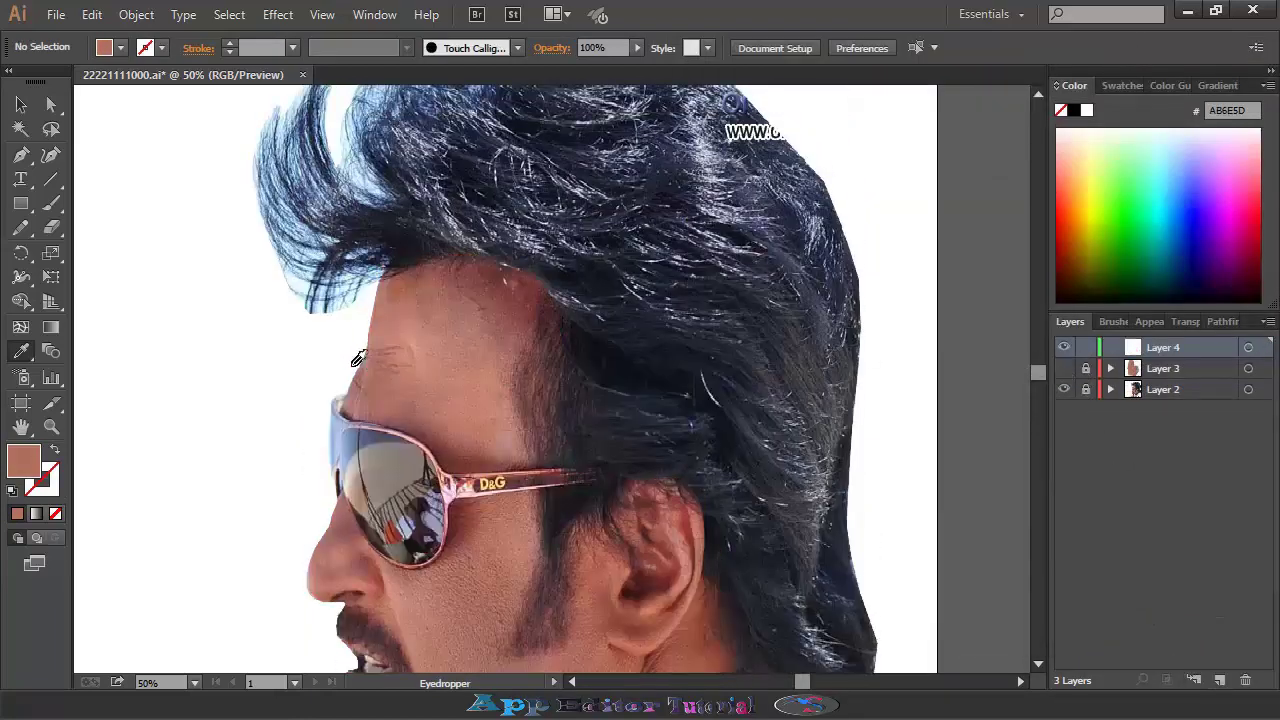
Start an unfilled hair outline on Layer 4 around the front lock and quiff.
scroll(300, 360, up, 3)
click(21, 154)
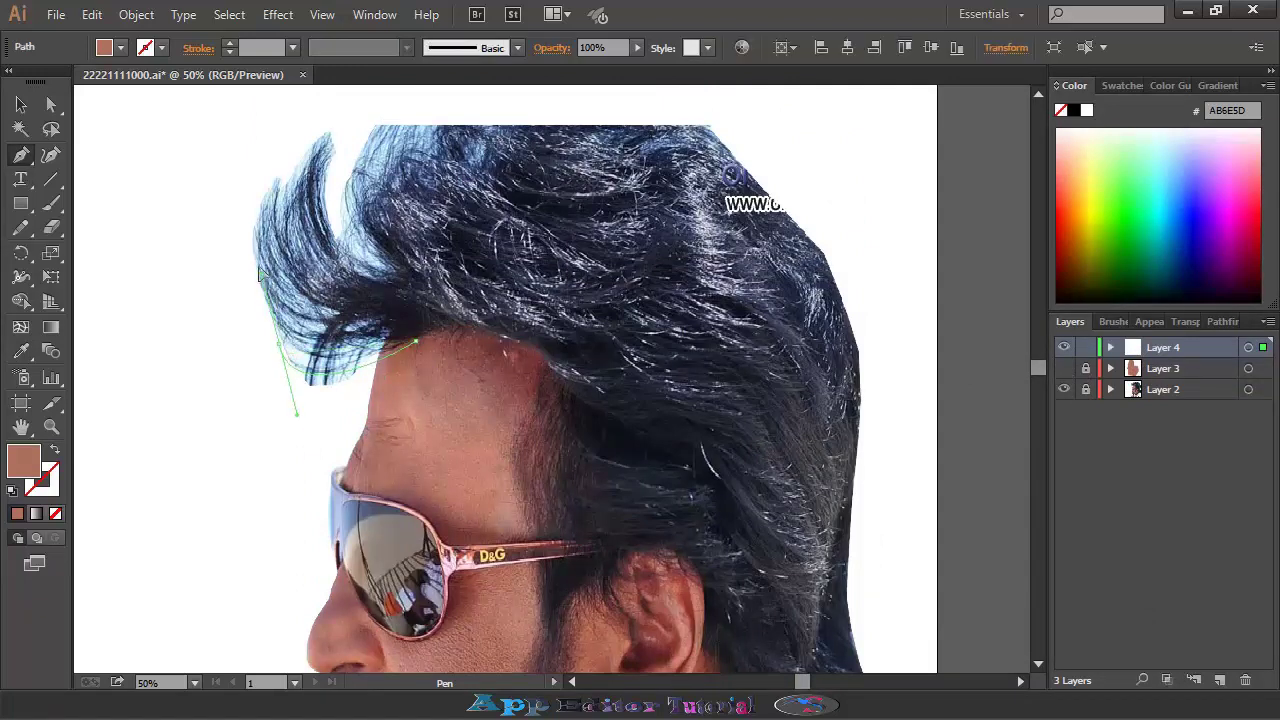
drag(278, 345, 55, 454)
click(55, 452)
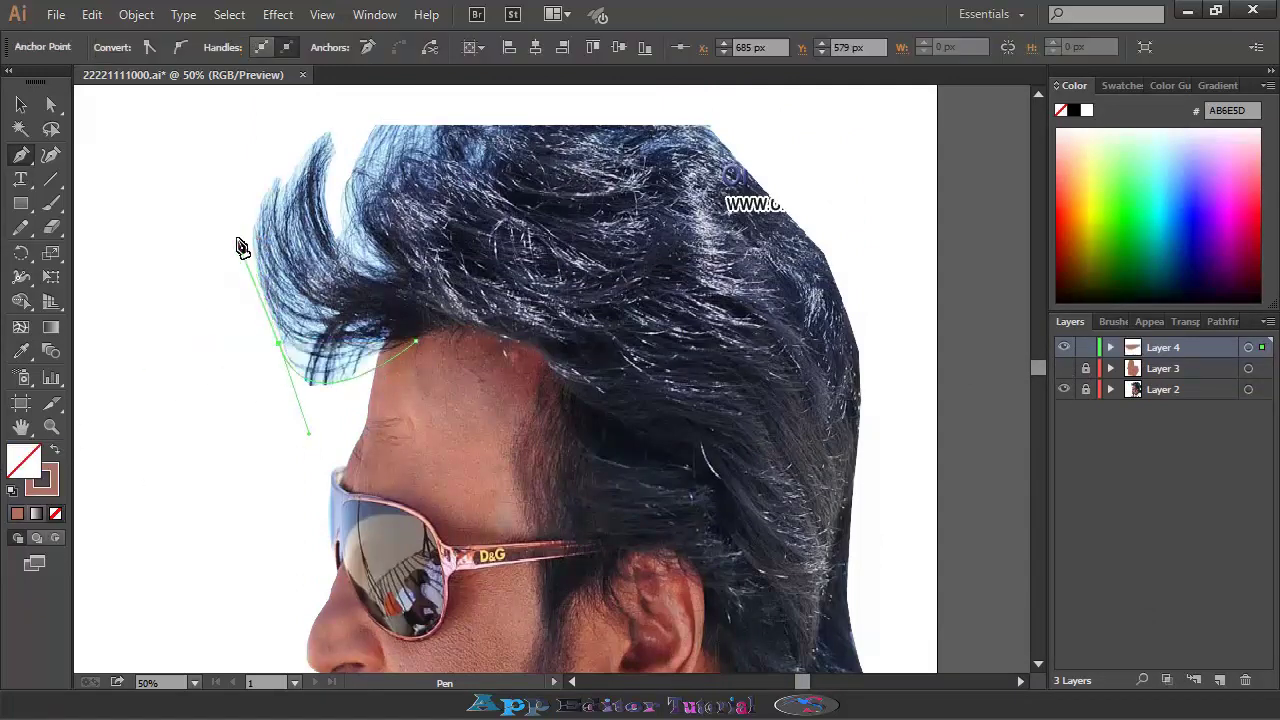
drag(258, 210, 278, 183)
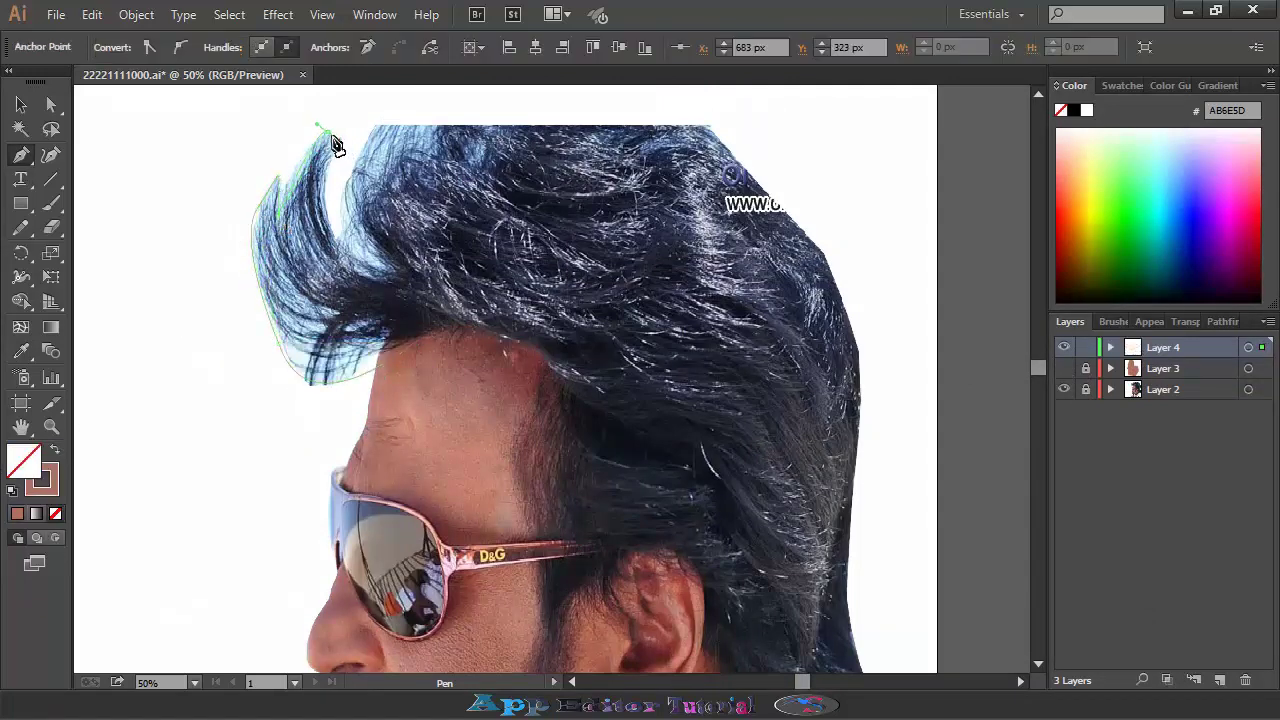
drag(327, 131, 333, 151)
drag(335, 242, 366, 169)
Run the hair outline down the back of the head to the collar and neck edge.
scroll(355, 170, up, 1)
drag(710, 173, 840, 289)
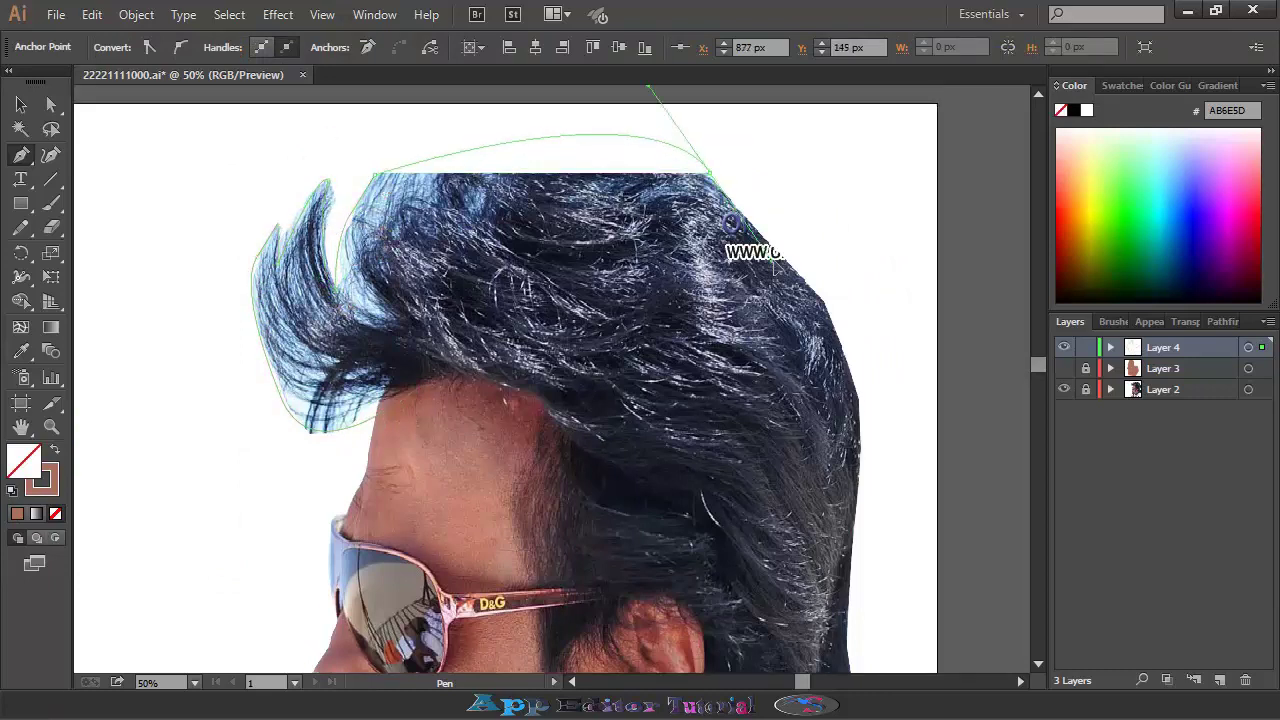
click(814, 295)
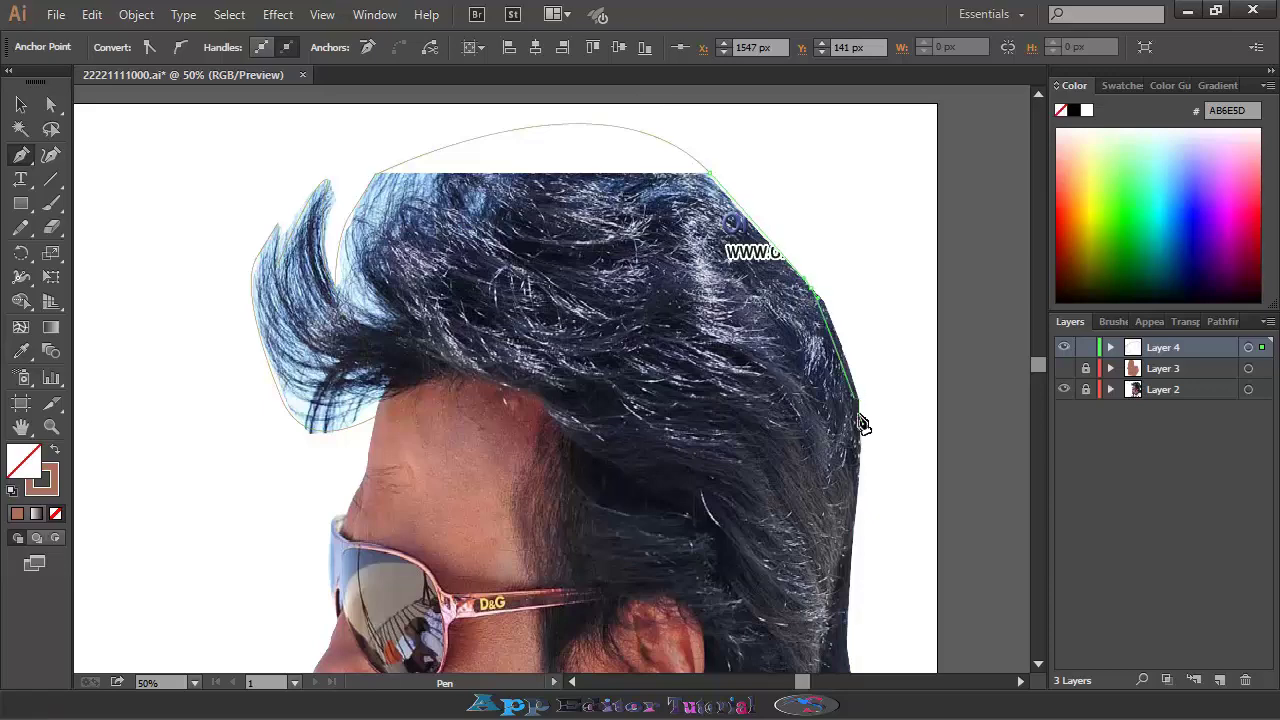
click(850, 566)
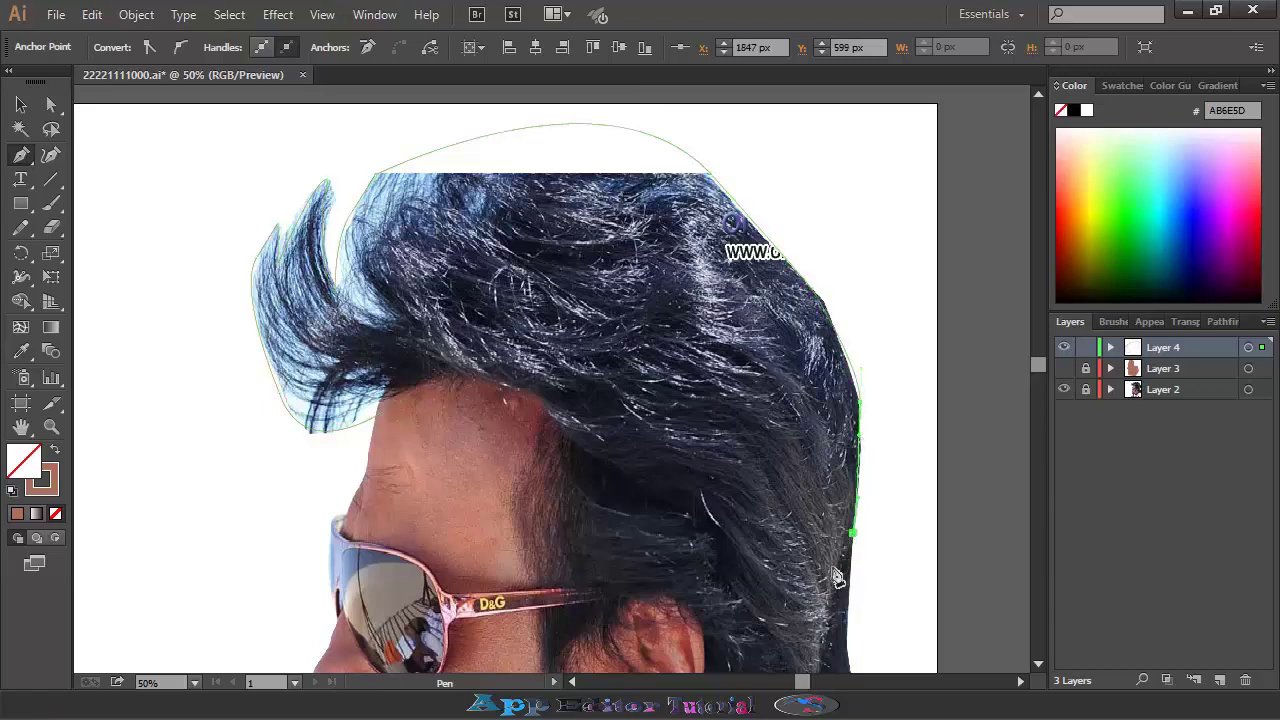
scroll(838, 578, down, 2)
drag(830, 570, 893, 660)
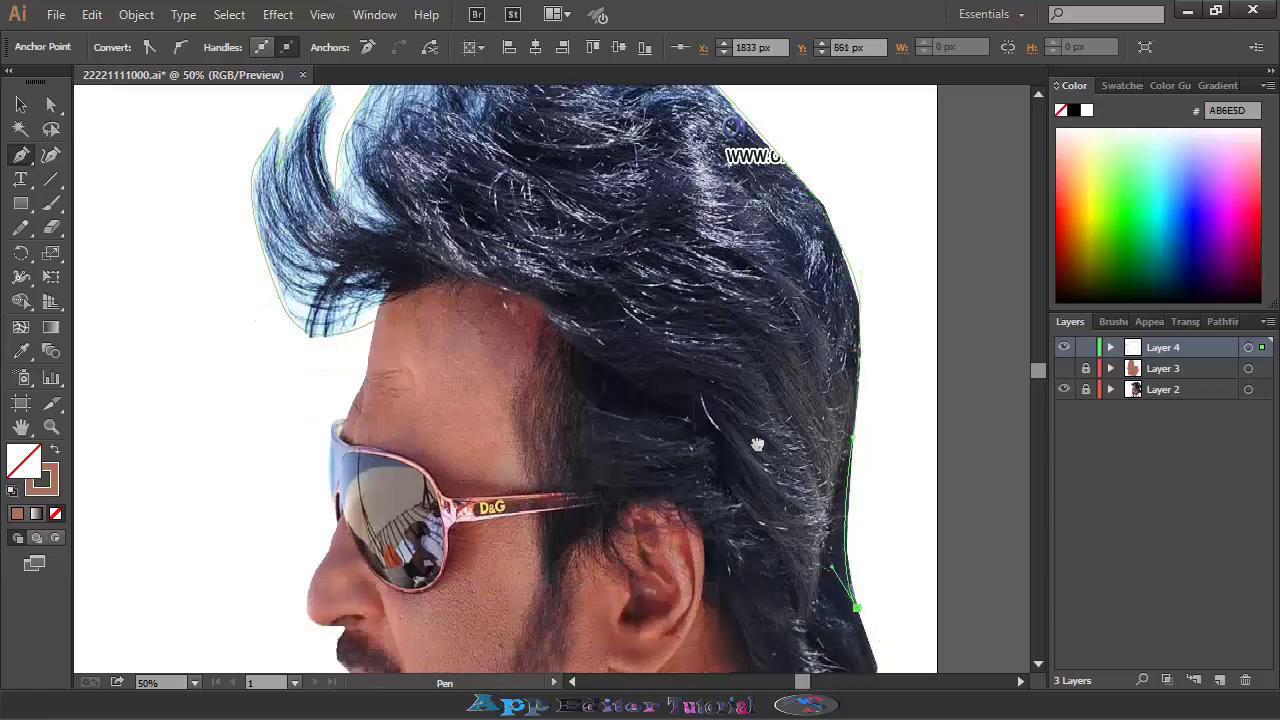
drag(757, 444, 675, 216)
click(750, 566)
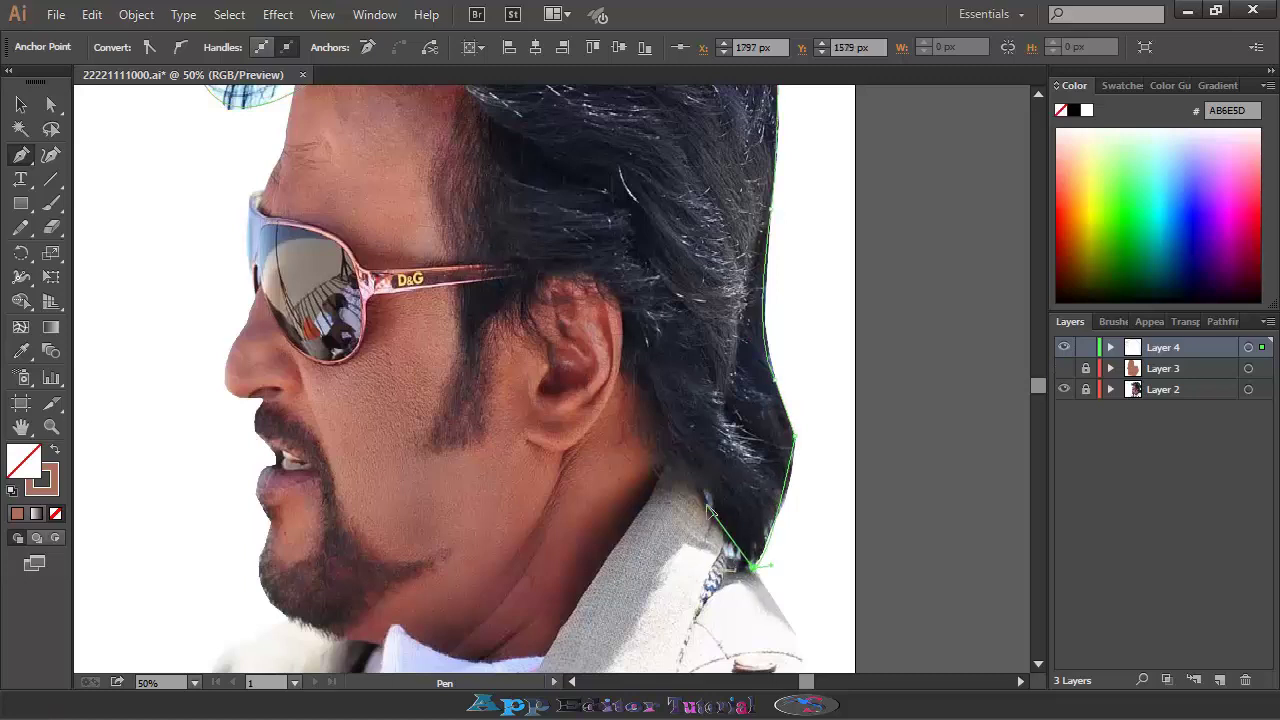
click(630, 382)
Curve the outline around the ear and down the sideburn, closing it at the hairline.
drag(607, 286, 529, 287)
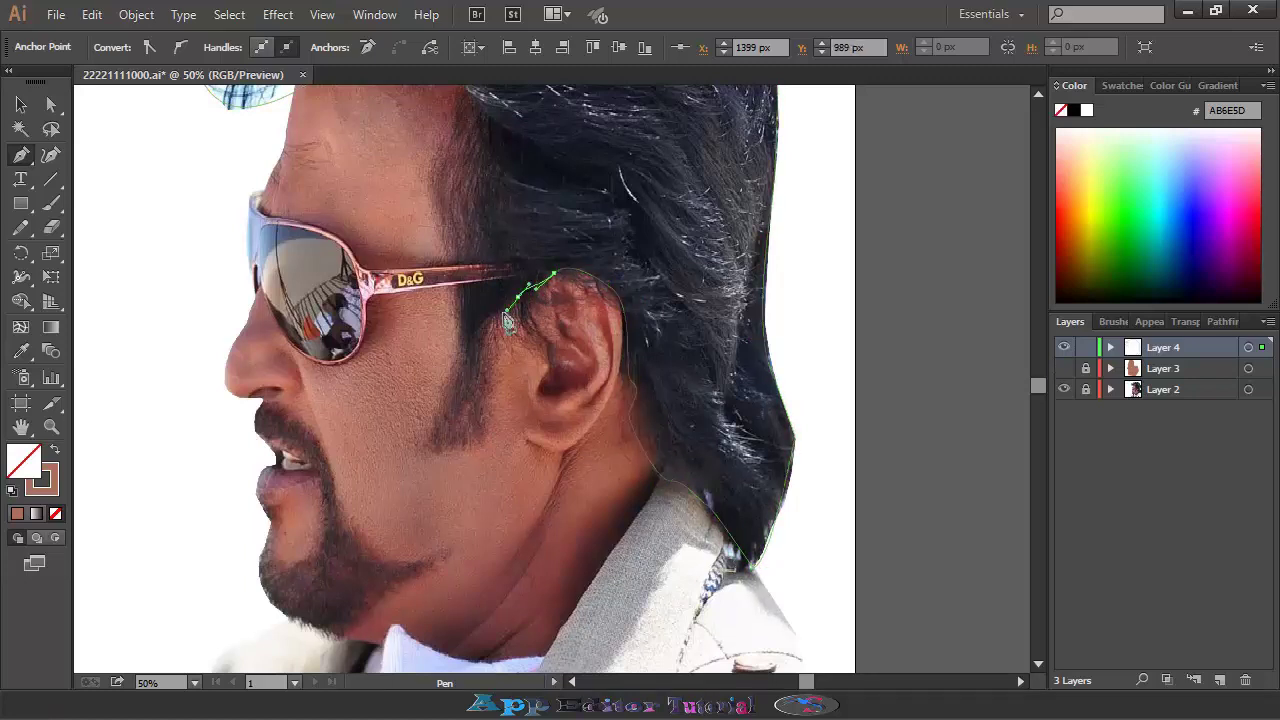
mouse_move(491, 447)
mouse_down()
mouse_move(495, 388)
mouse_move(466, 349)
mouse_up()
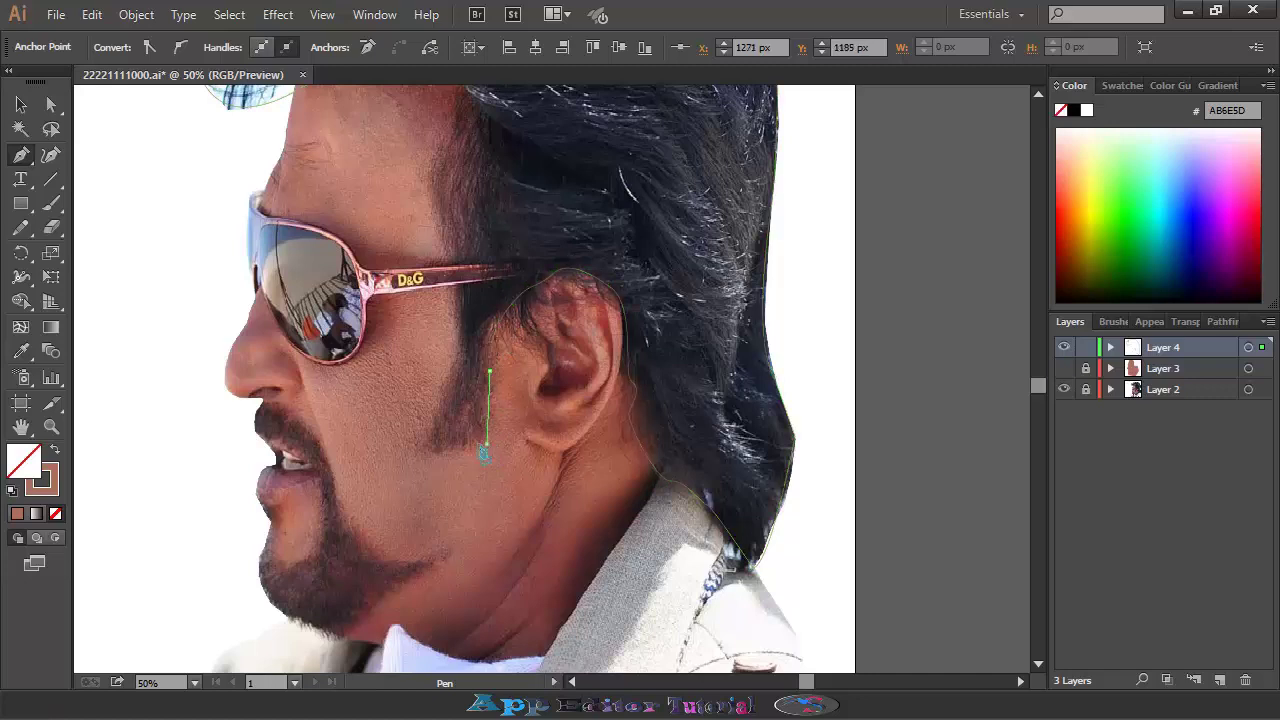
click(459, 293)
mouse_move(430, 198)
mouse_down()
mouse_move(445, 208)
mouse_move(476, 176)
mouse_up()
scroll(450, 140, up, 1)
scroll(450, 162, up, 3)
drag(350, 158, 311, 188)
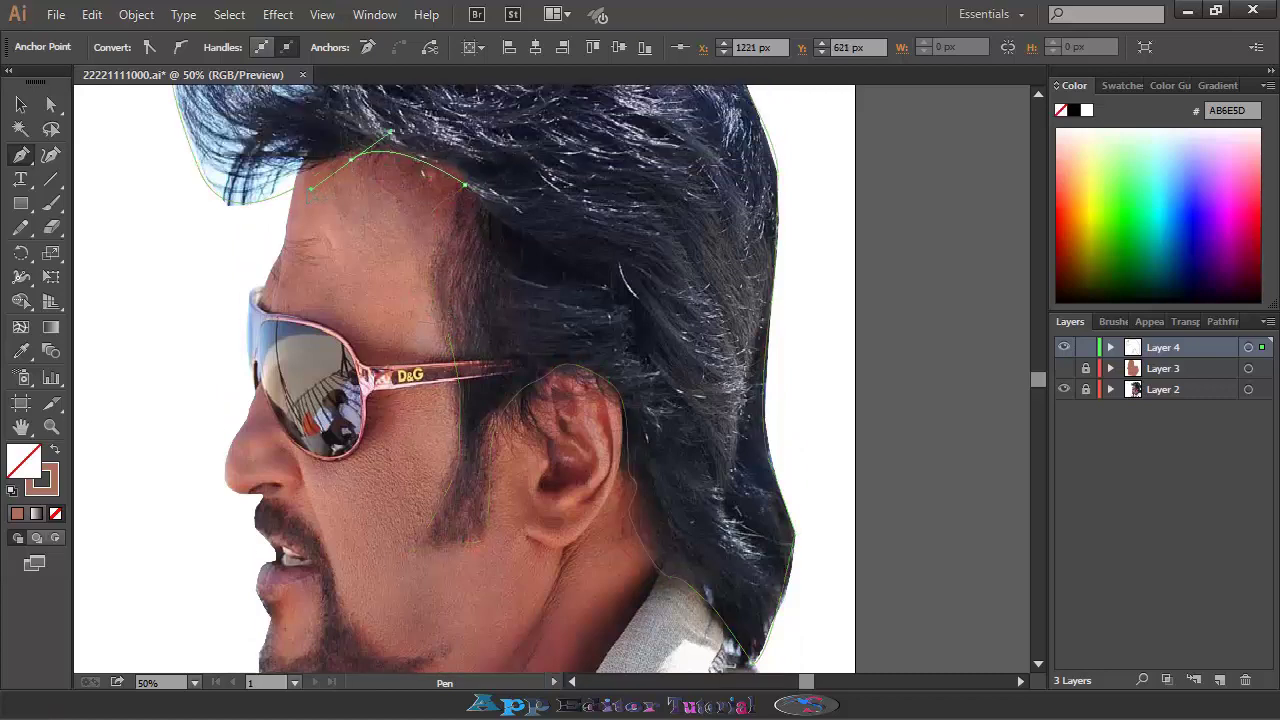
click(334, 160)
Fill the hair shape black, lock the hair layer and show the face layer again.
click(21, 351)
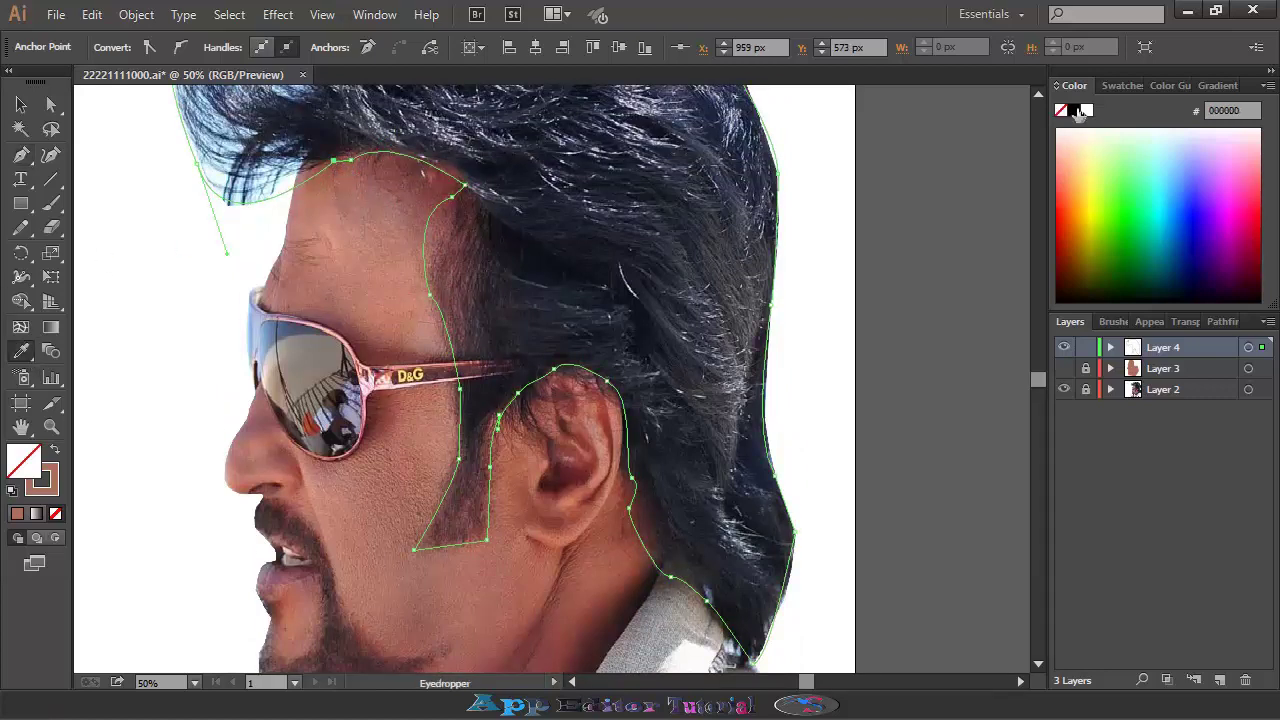
click(1073, 111)
click(1086, 347)
click(1063, 368)
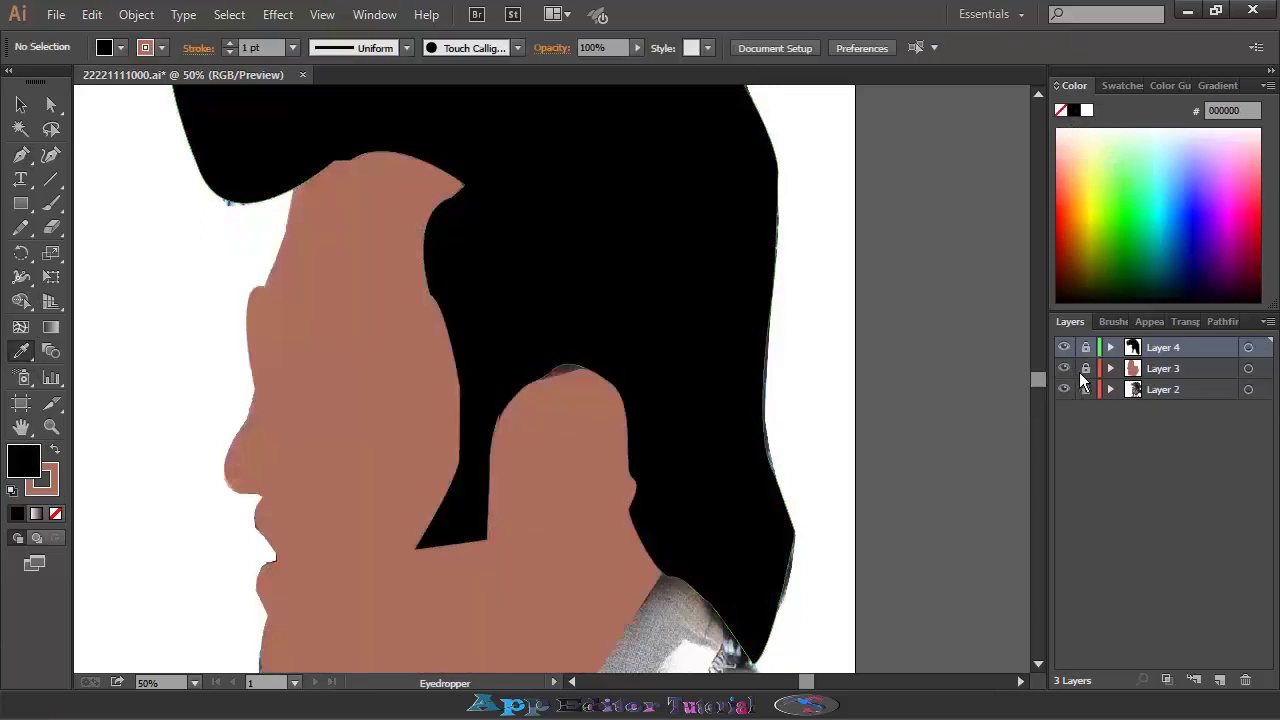
Reshape the top of the ear on the skin shape with Direct Selection, then lock Layer 3.
click(21, 104)
click(590, 460)
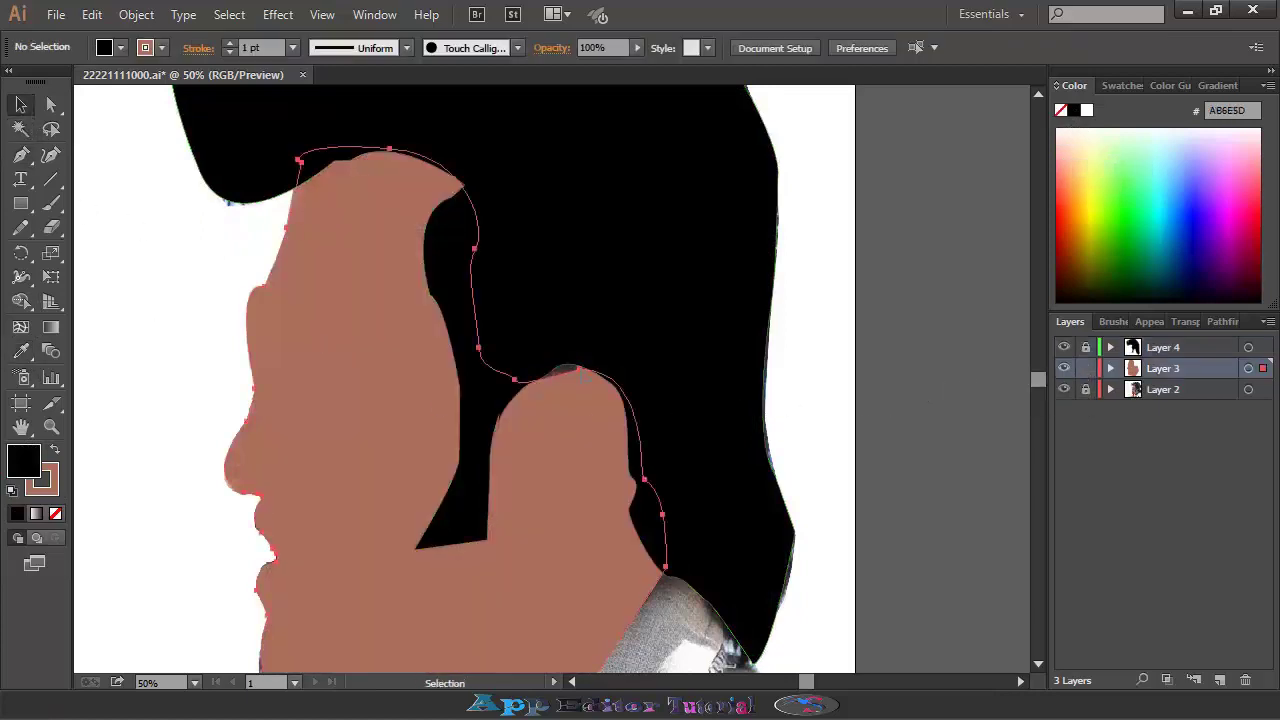
click(51, 104)
click(578, 371)
drag(578, 371, 564, 356)
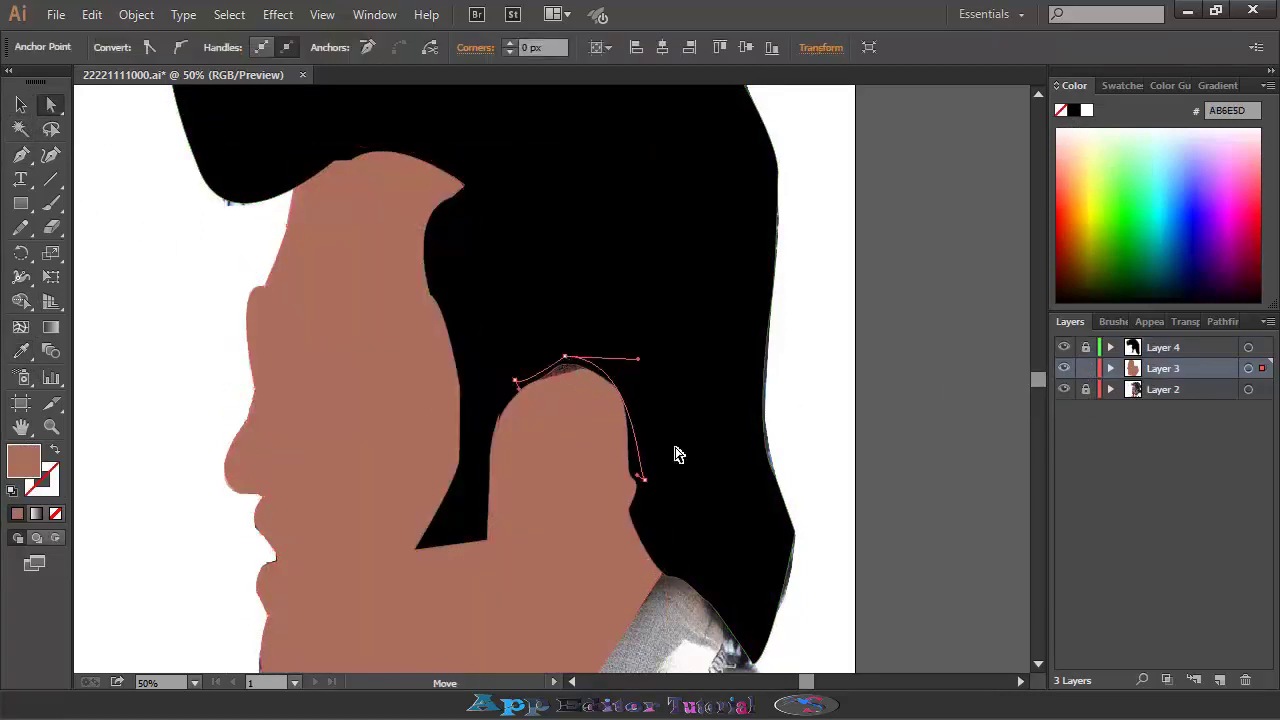
click(1086, 368)
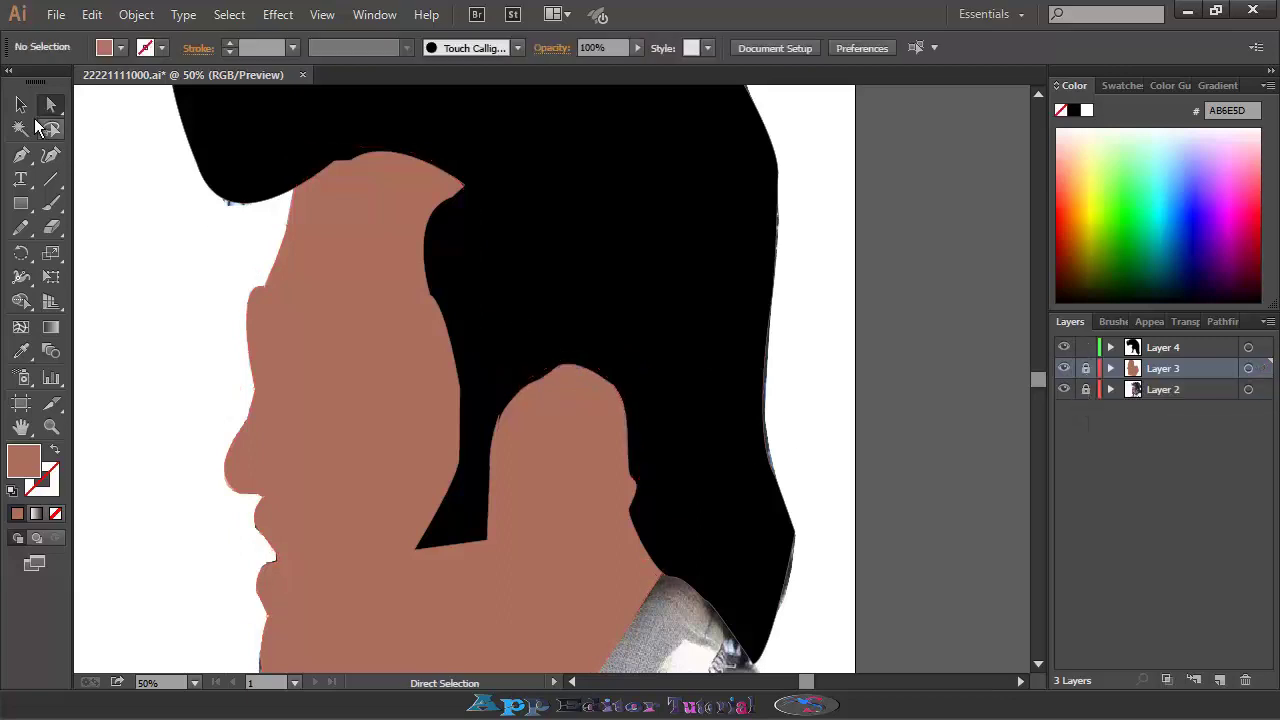
Give the hair shape a black stroke, deselect, zoom out and add Layer 5.
click(21, 104)
click(620, 289)
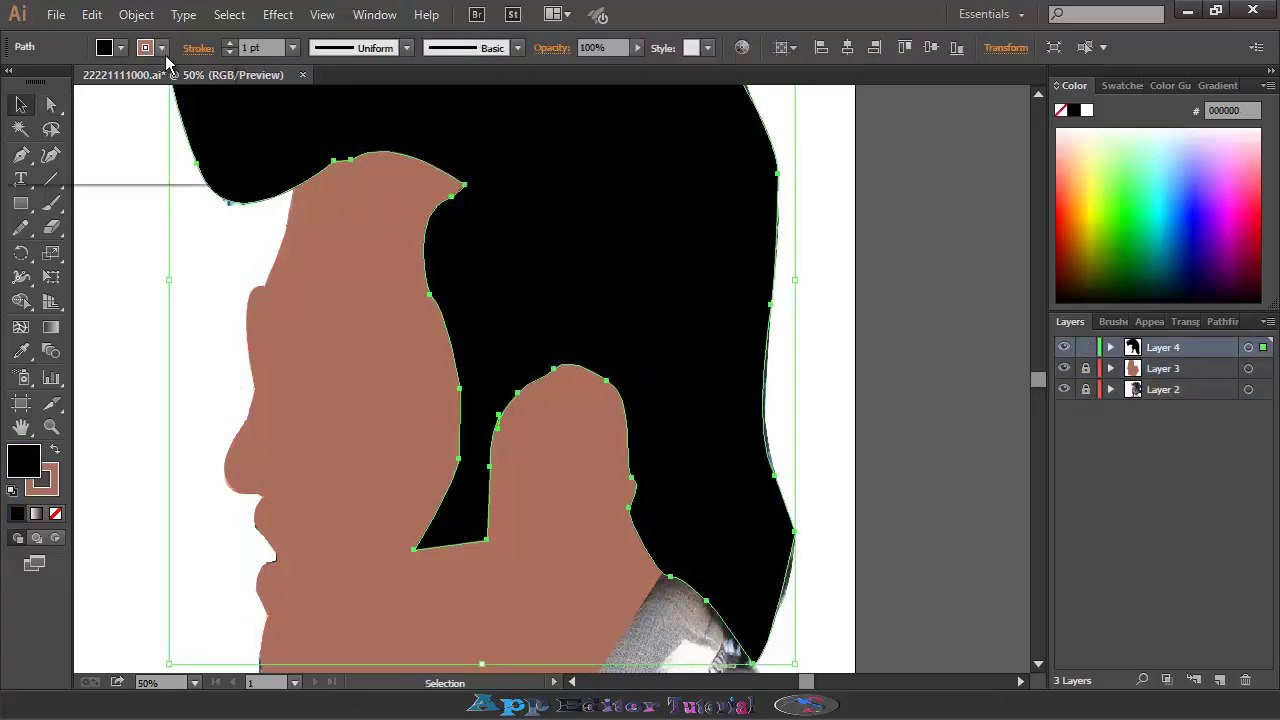
click(163, 50)
click(55, 81)
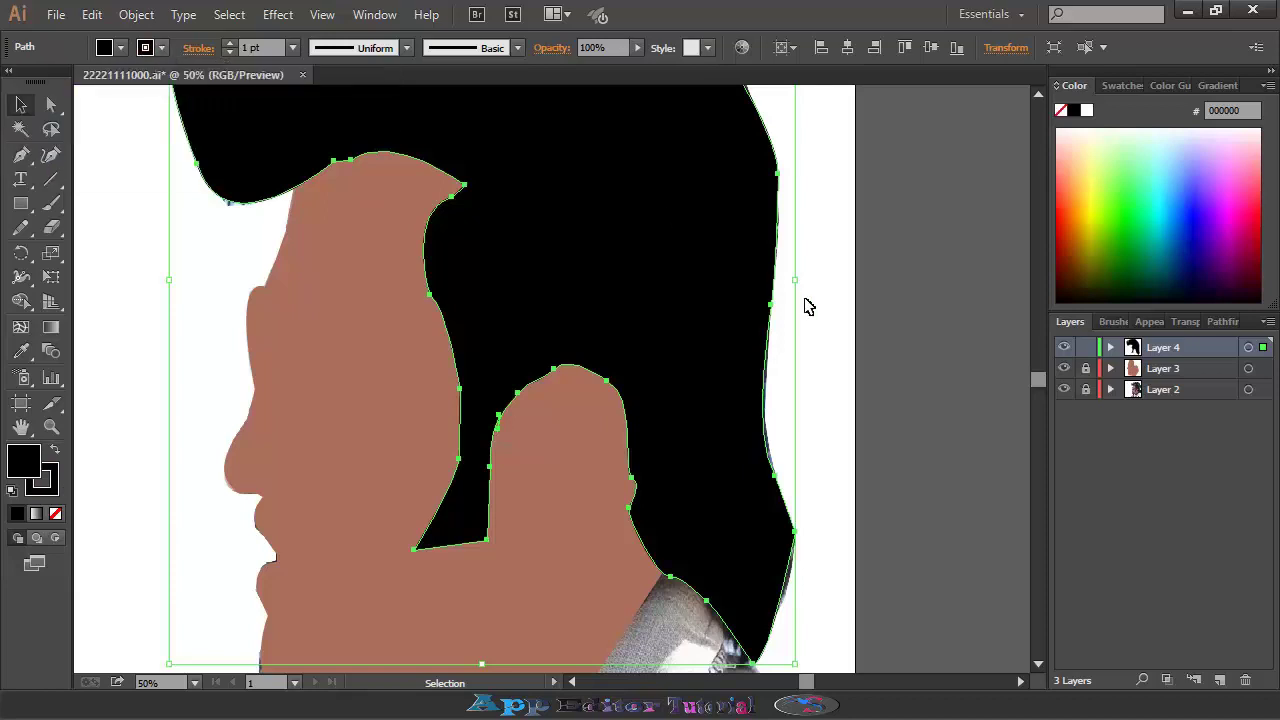
key(ctrl+shift+a)
key(ctrl+minus)
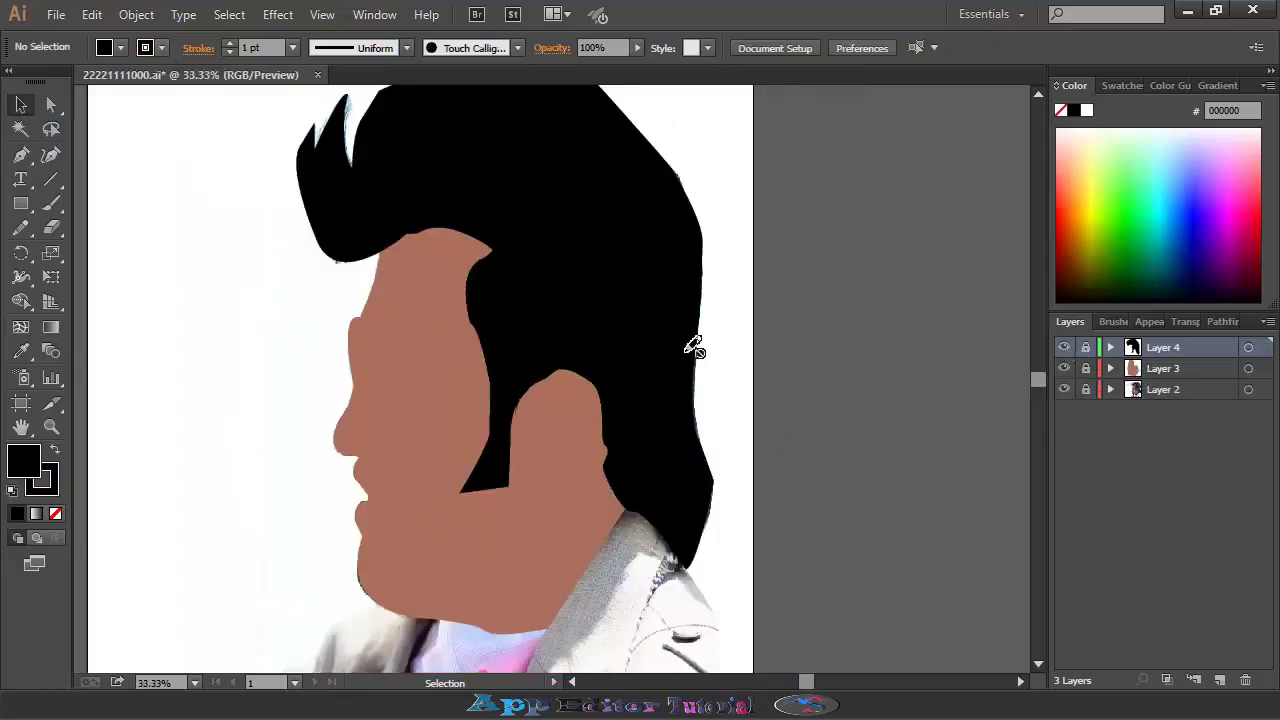
scroll(652, 493, down, 2)
click(1219, 680)
Start an unfilled jacket outline on Layer 5 from the neck along the right shoulder.
key(ctrl+plus)
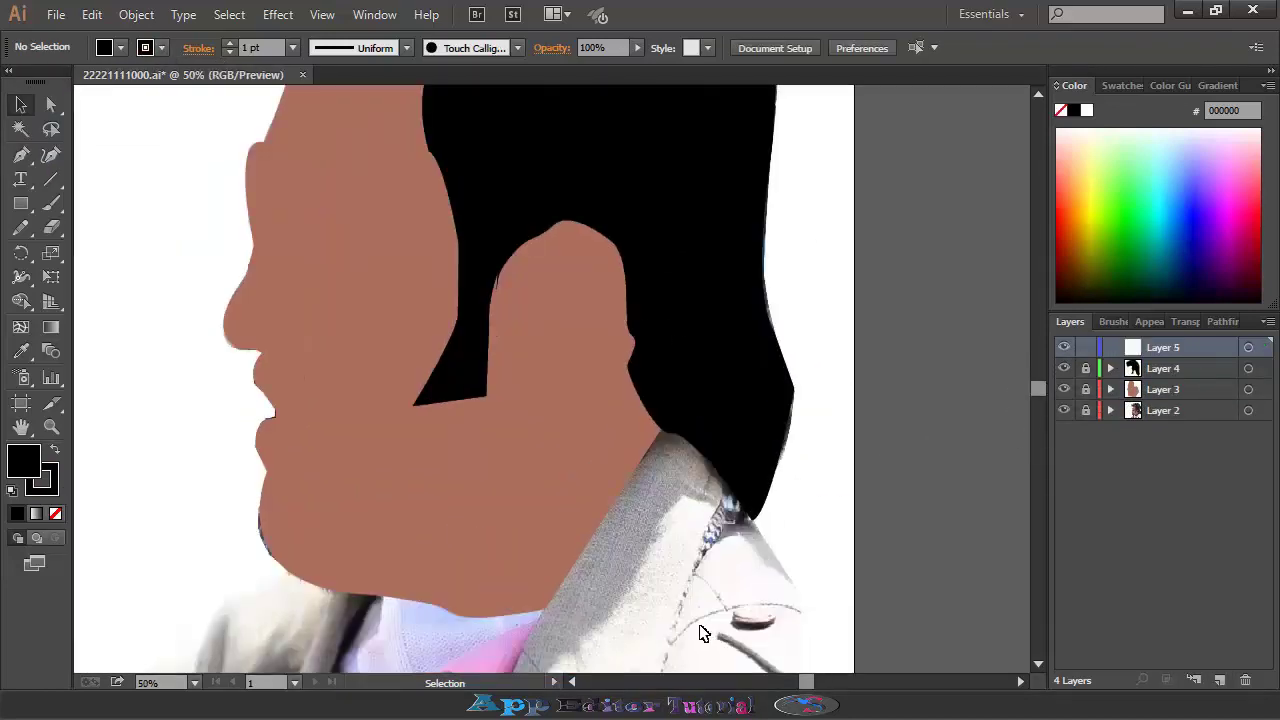
key(p)
click(55, 513)
click(660, 430)
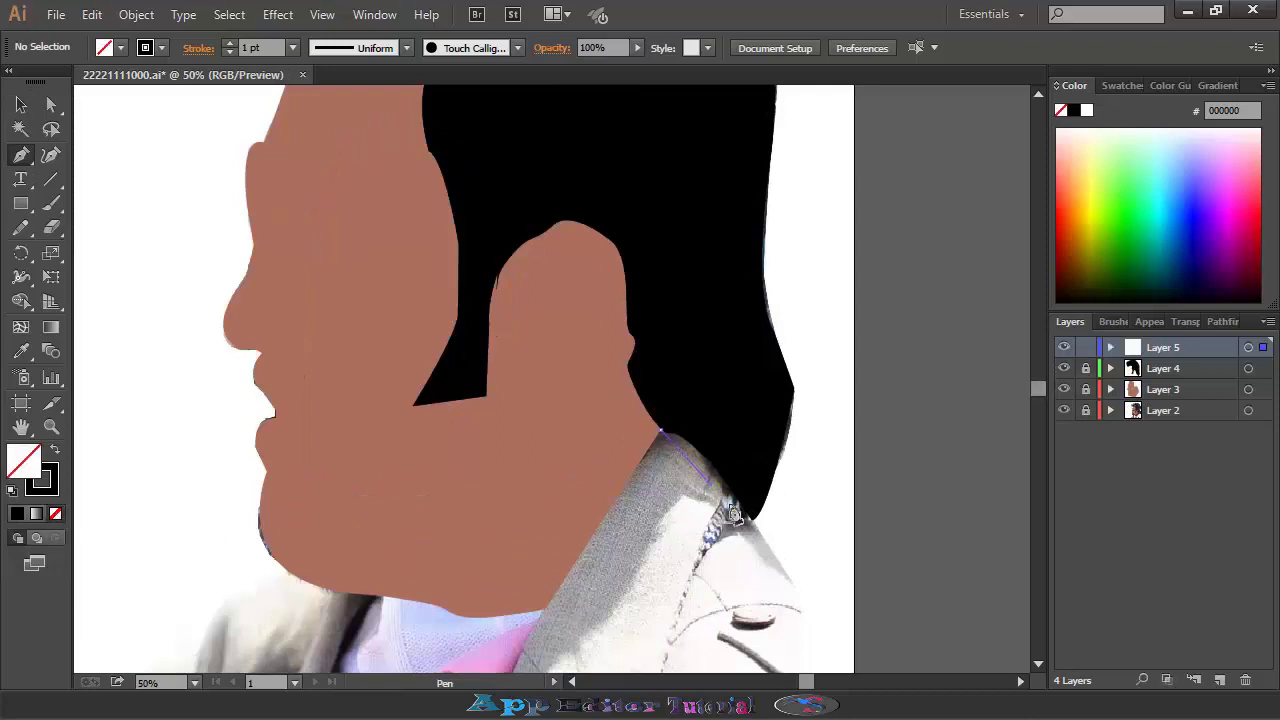
mouse_move(745, 515)
mouse_down()
mouse_move(772, 580)
mouse_move(845, 578)
mouse_up()
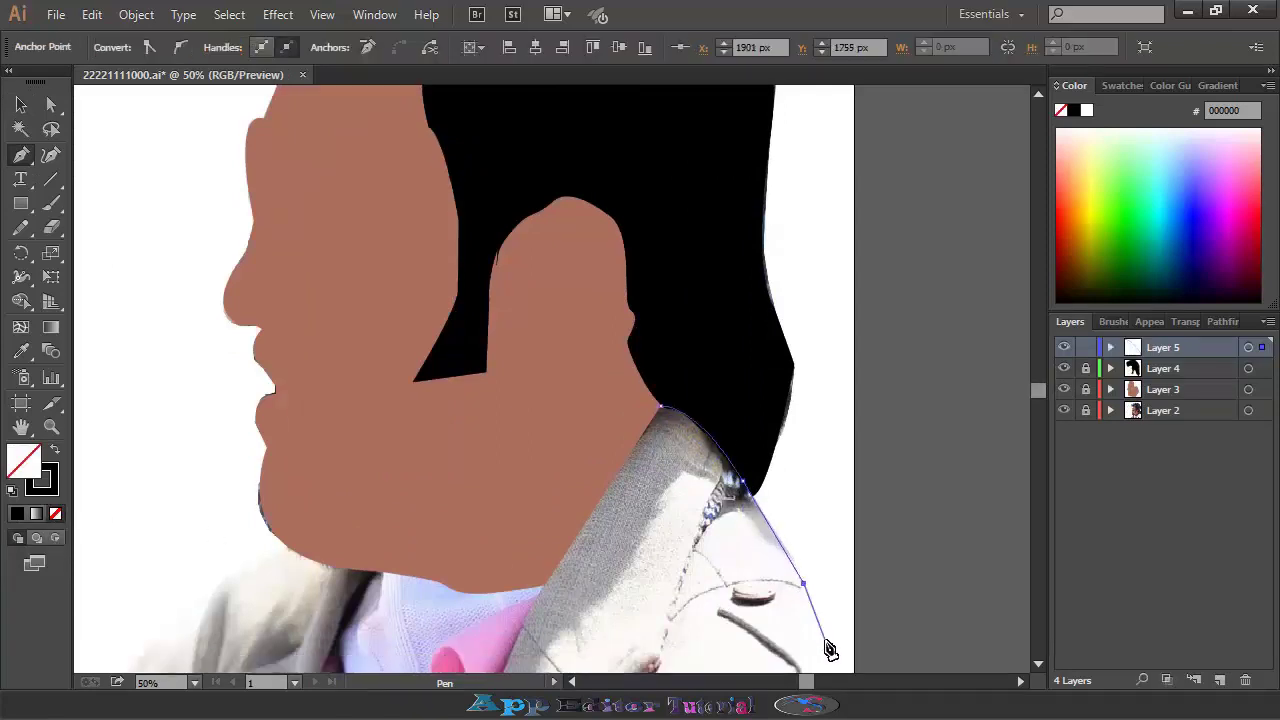
click(841, 570)
click(838, 627)
Trace the jacket's zigzag lower edge leftwards to the lower left corner.
click(747, 577)
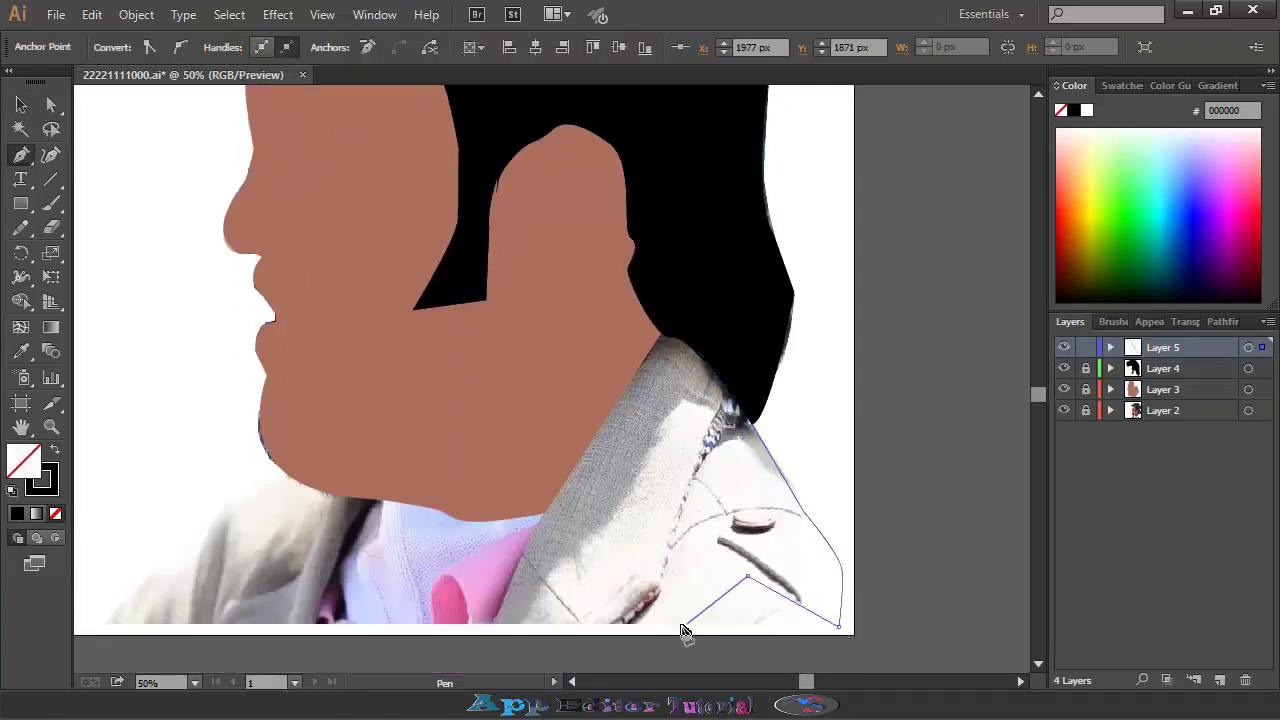
click(680, 624)
click(614, 579)
click(540, 627)
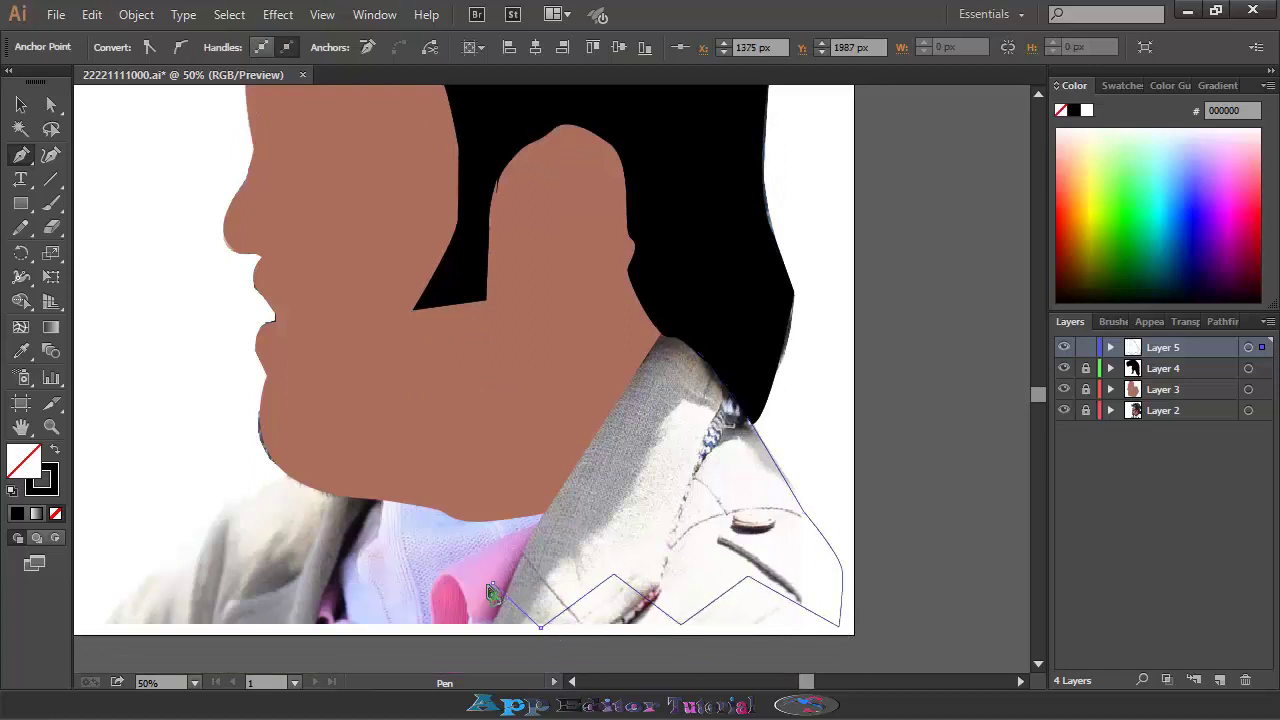
click(392, 622)
click(341, 580)
click(270, 621)
click(213, 583)
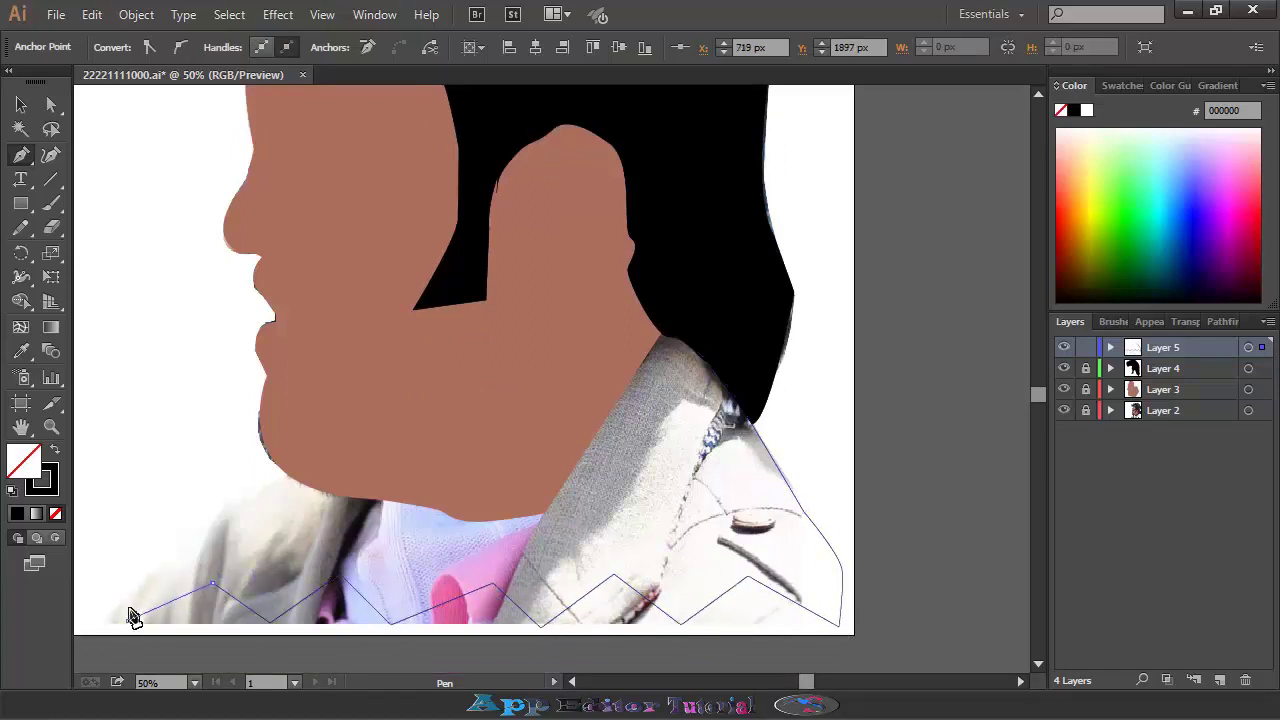
click(130, 617)
Finish the jacket outline up the left side, under the chin and along the neck.
click(205, 521)
drag(286, 477, 295, 480)
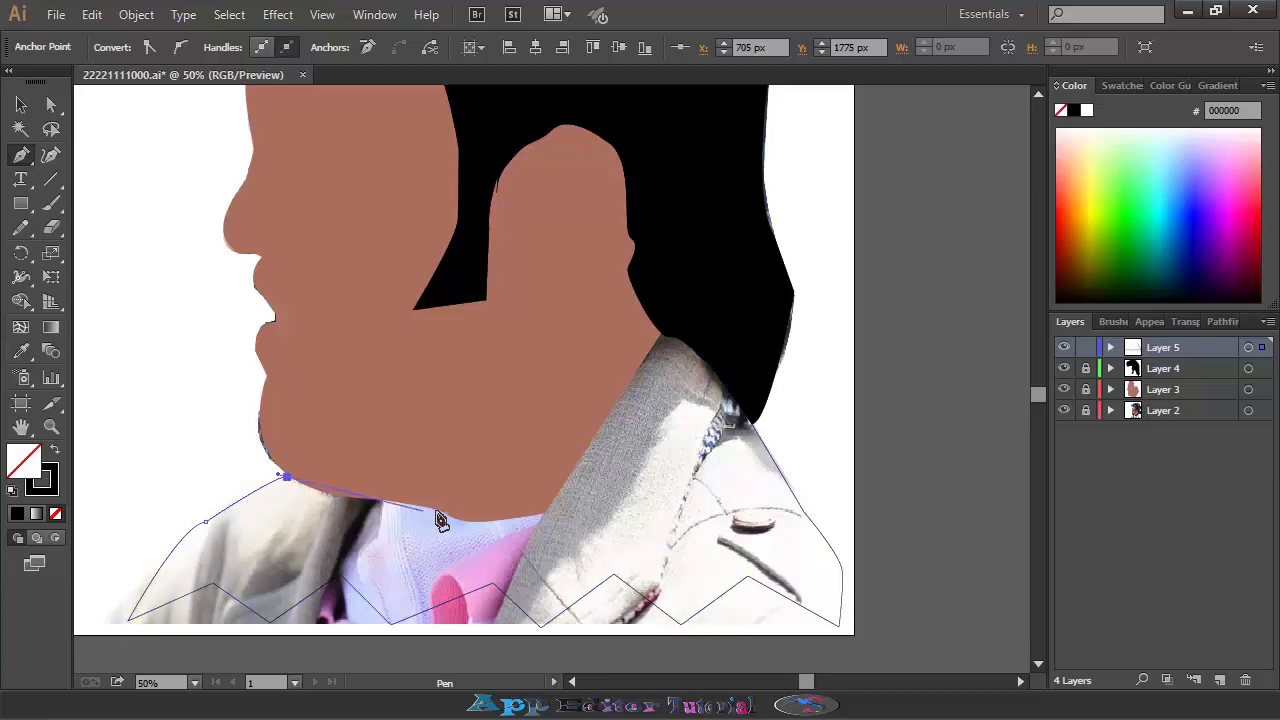
drag(438, 512, 522, 511)
key(ctrl+z)
click(432, 505)
drag(660, 333, 697, 328)
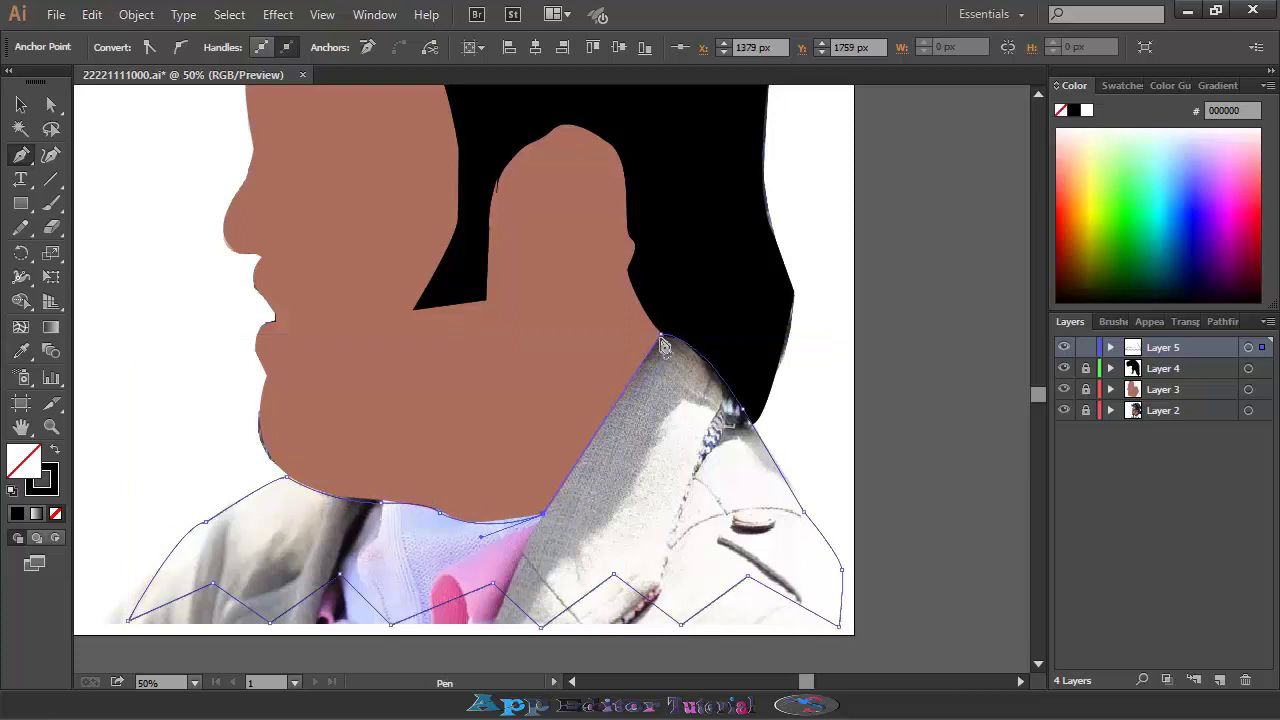
Fill the jacket with a sampled light grey (#B0AFB4) after trying two darker samples.
key(i)
click(680, 388)
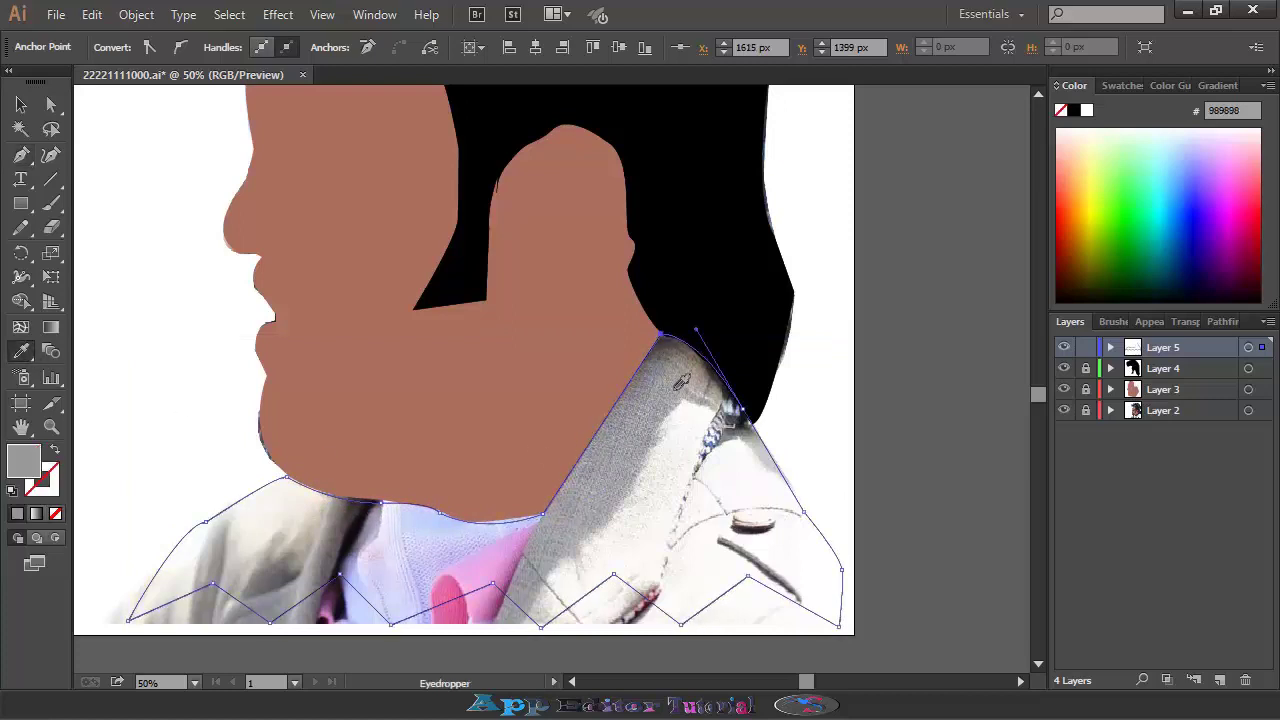
key(ctrl+z)
click(711, 363)
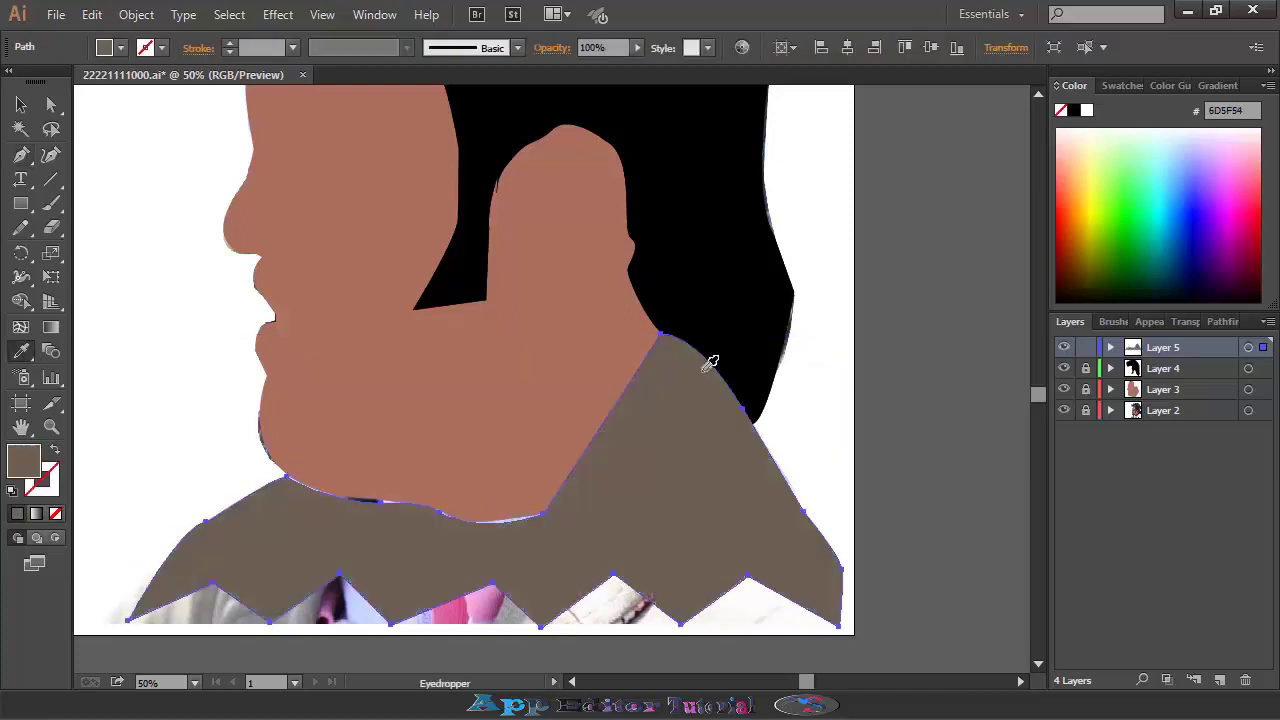
key(ctrl+z)
click(610, 428)
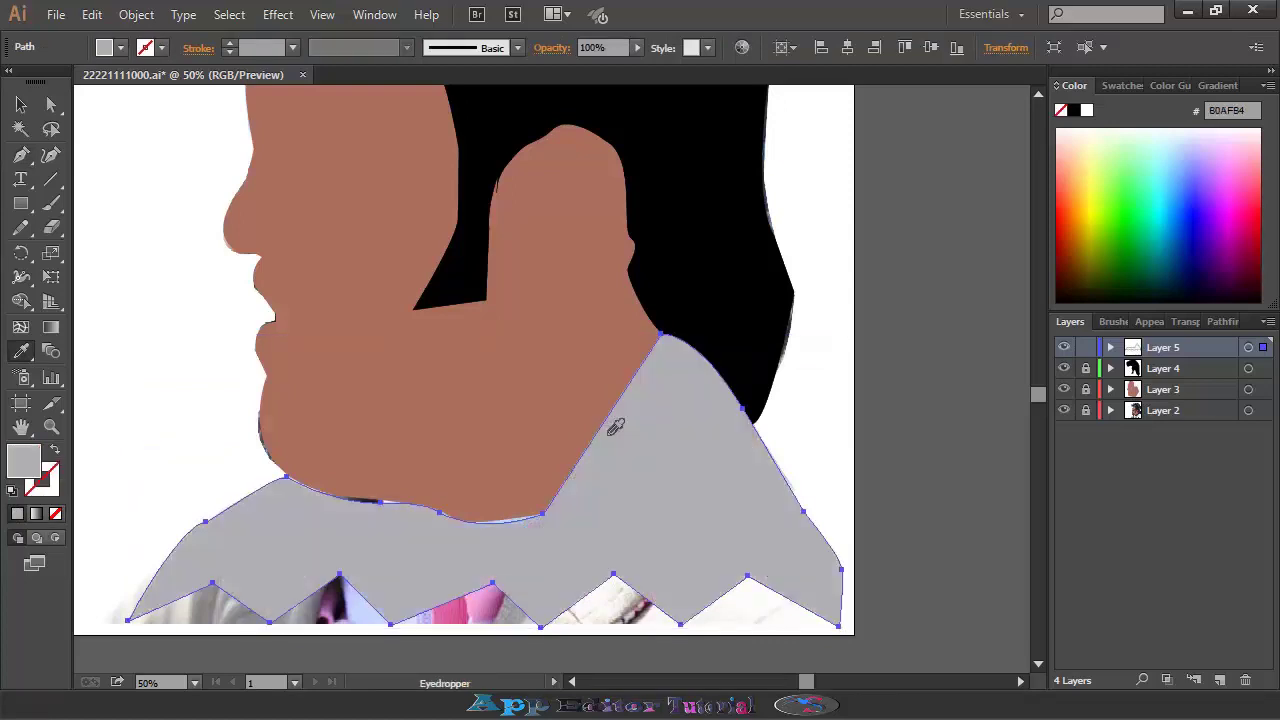
Smooth the jacket edge under the chin, then lock and hide Layer 5 and add Layer 6.
key(a)
click(370, 502)
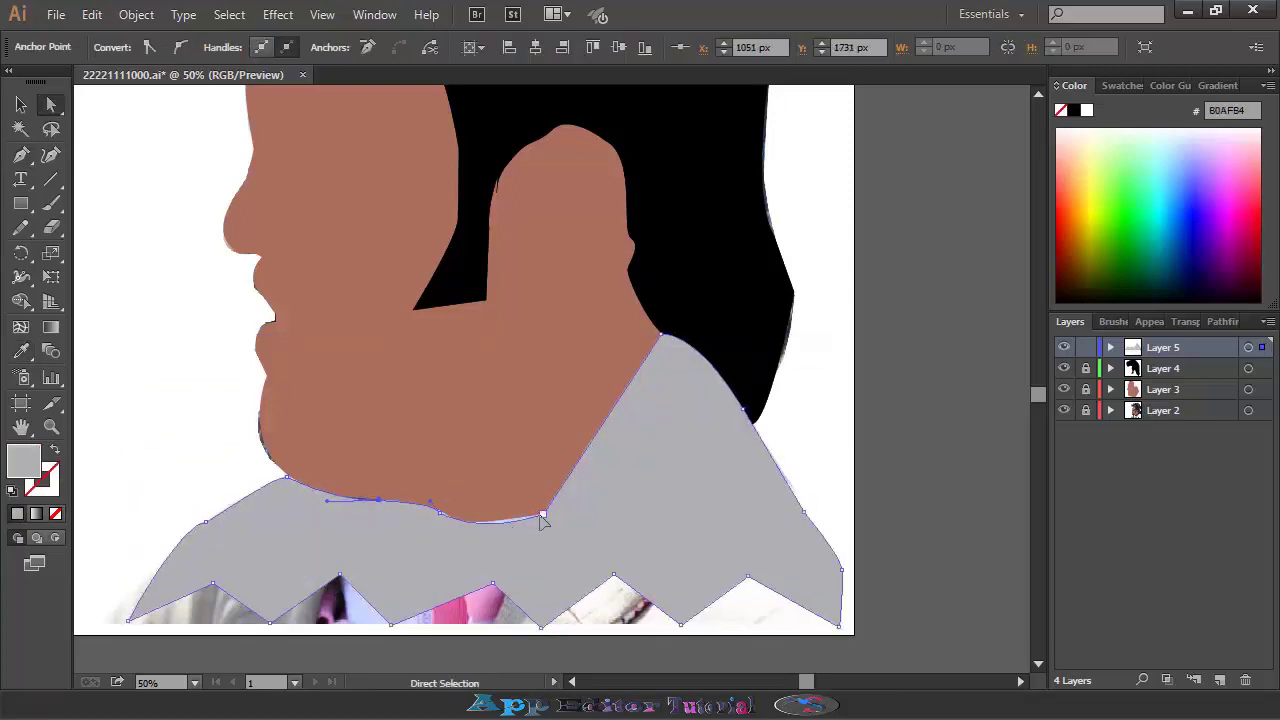
drag(541, 514, 483, 541)
click(1086, 347)
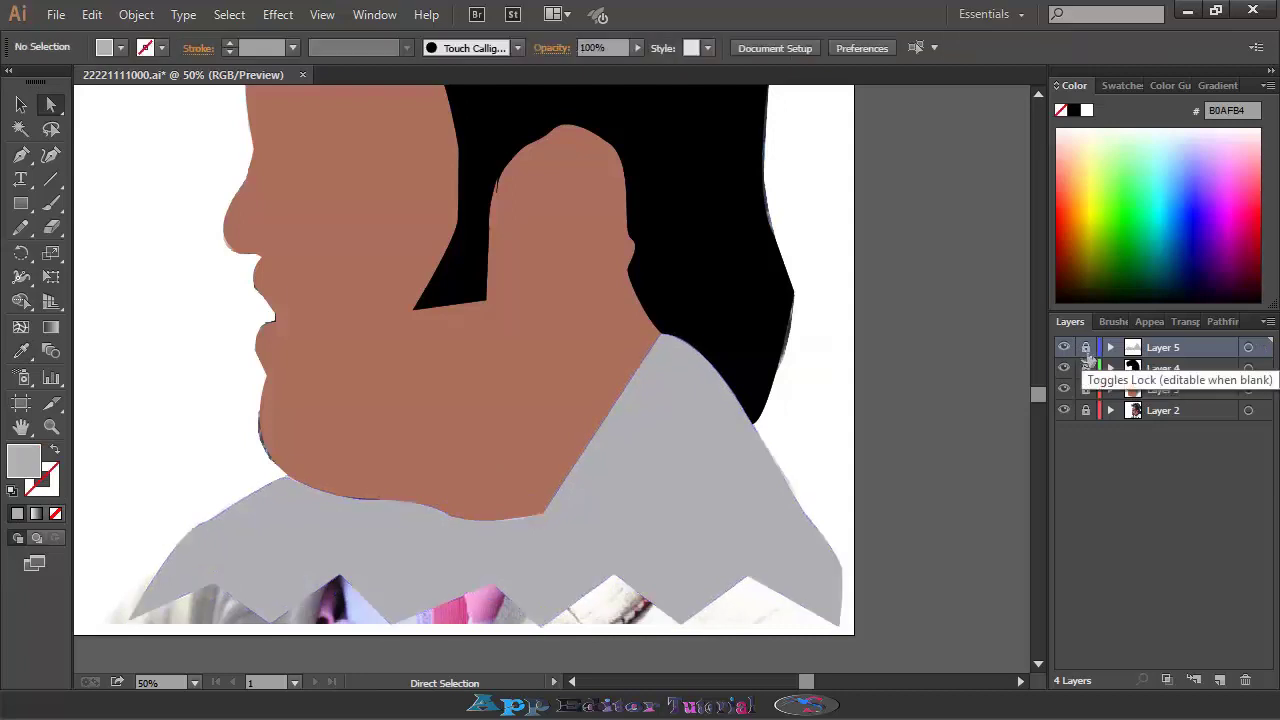
click(1192, 679)
click(1063, 368)
Trace an unfilled closed shirt outline on Layer 6 below the chin.
key(p)
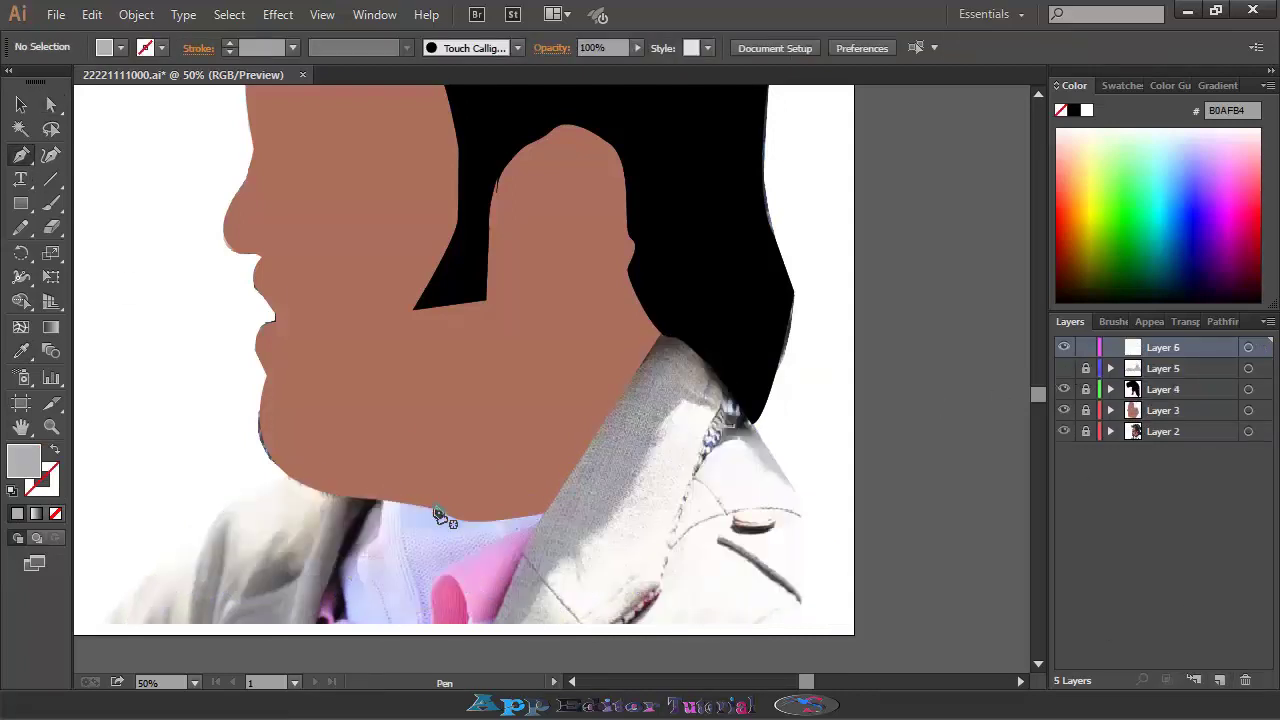
click(380, 498)
drag(520, 518, 600, 505)
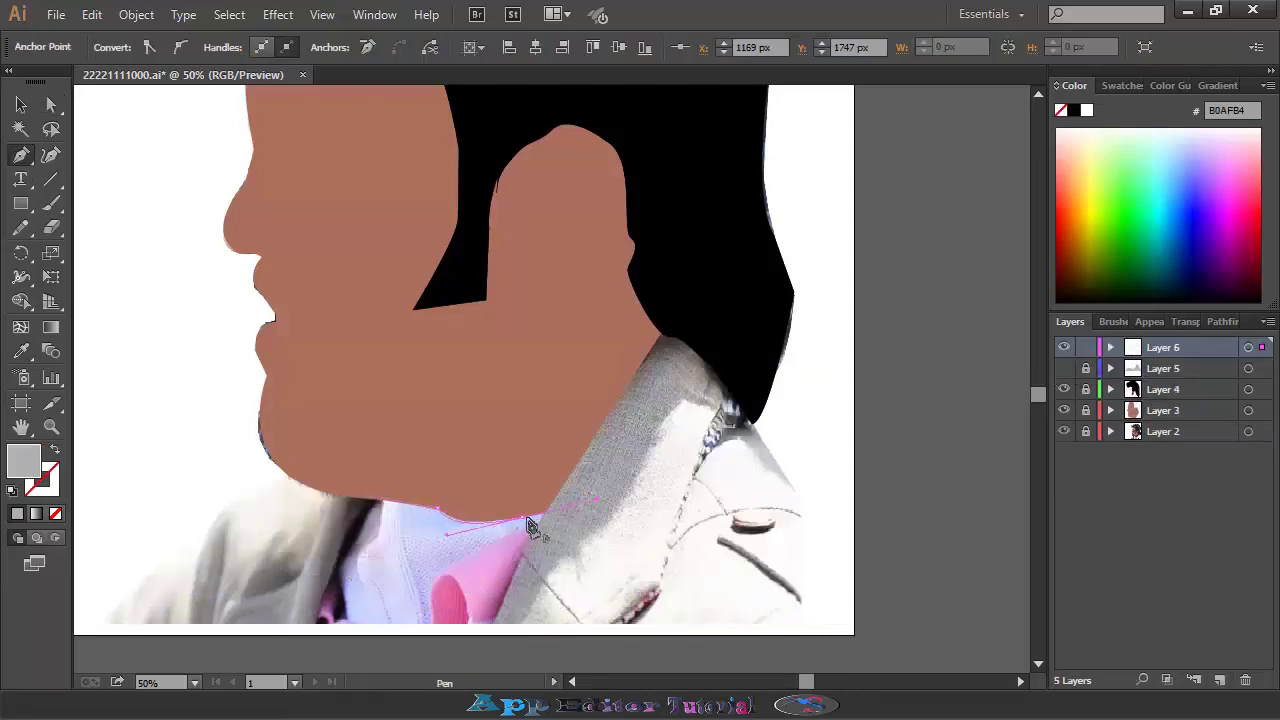
click(55, 452)
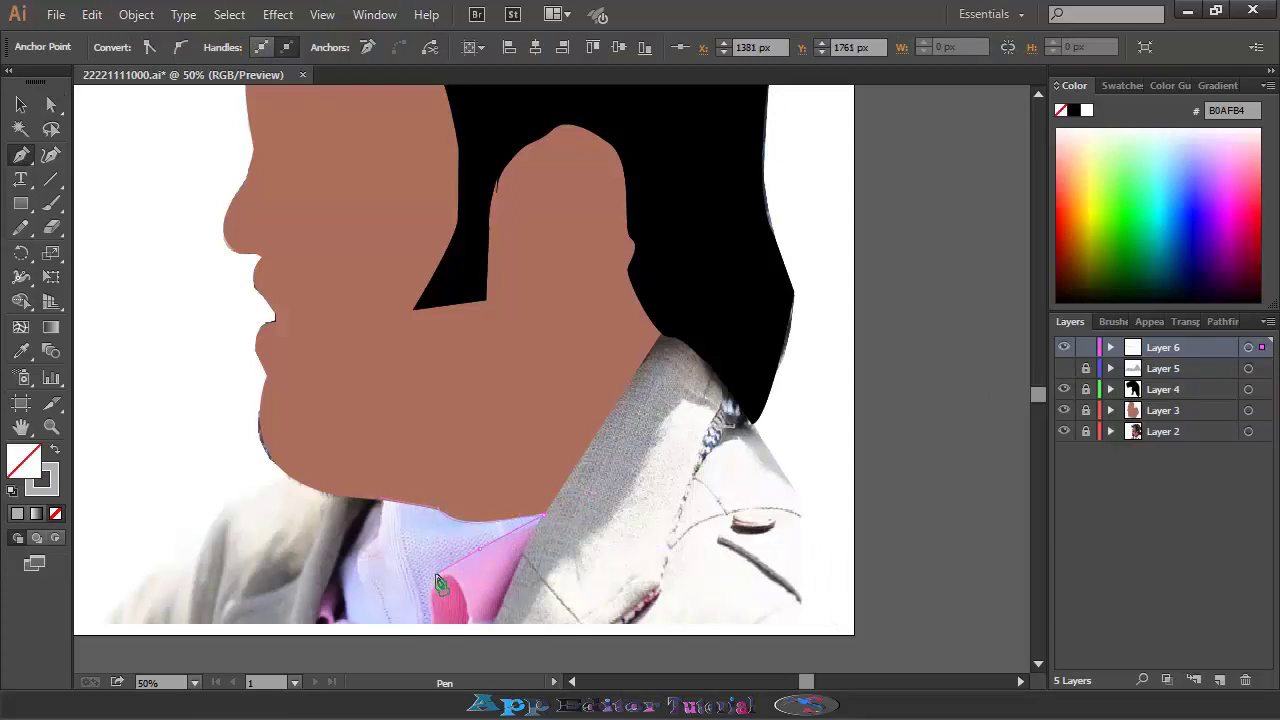
drag(430, 616, 361, 618)
drag(341, 561, 366, 545)
click(364, 519)
click(383, 499)
Fill the shirt with sampled pale lavender D9D9FB and lock Layer 6.
key(i)
click(402, 577)
click(1085, 347)
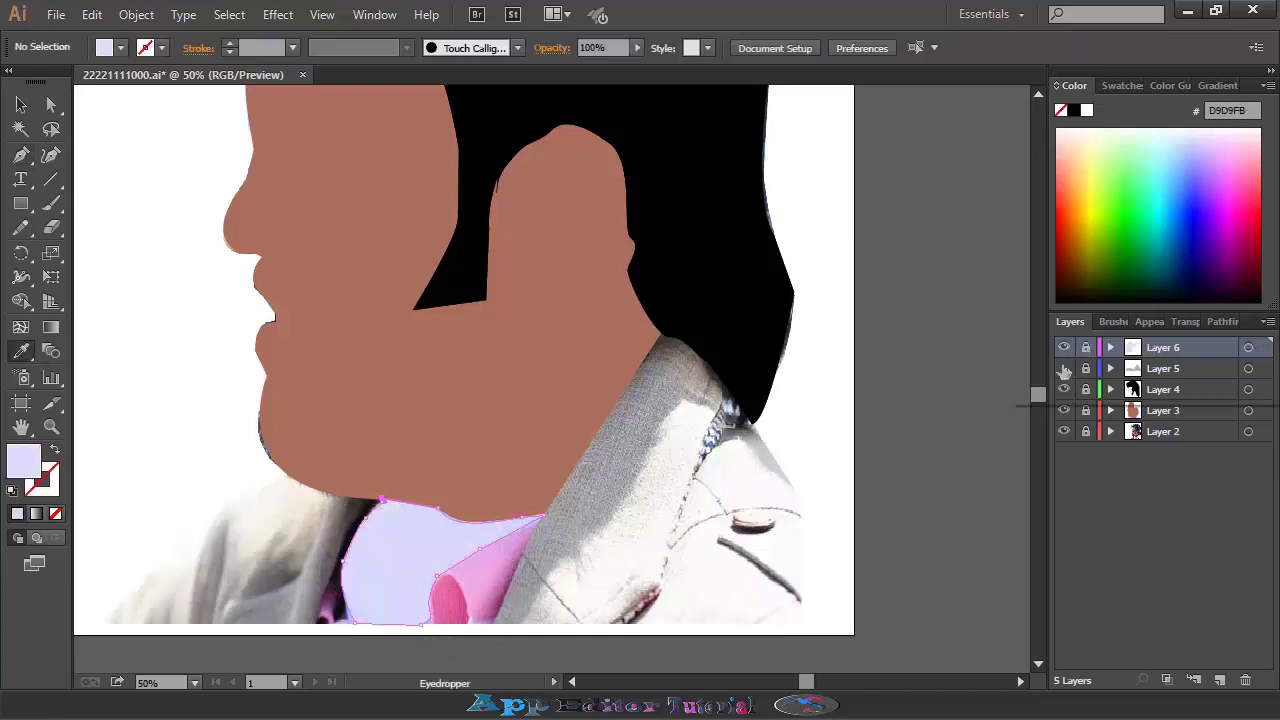
On new Layer 7, trace an unfilled collar outline beneath the chin.
click(1219, 680)
click(22, 155)
click(442, 578)
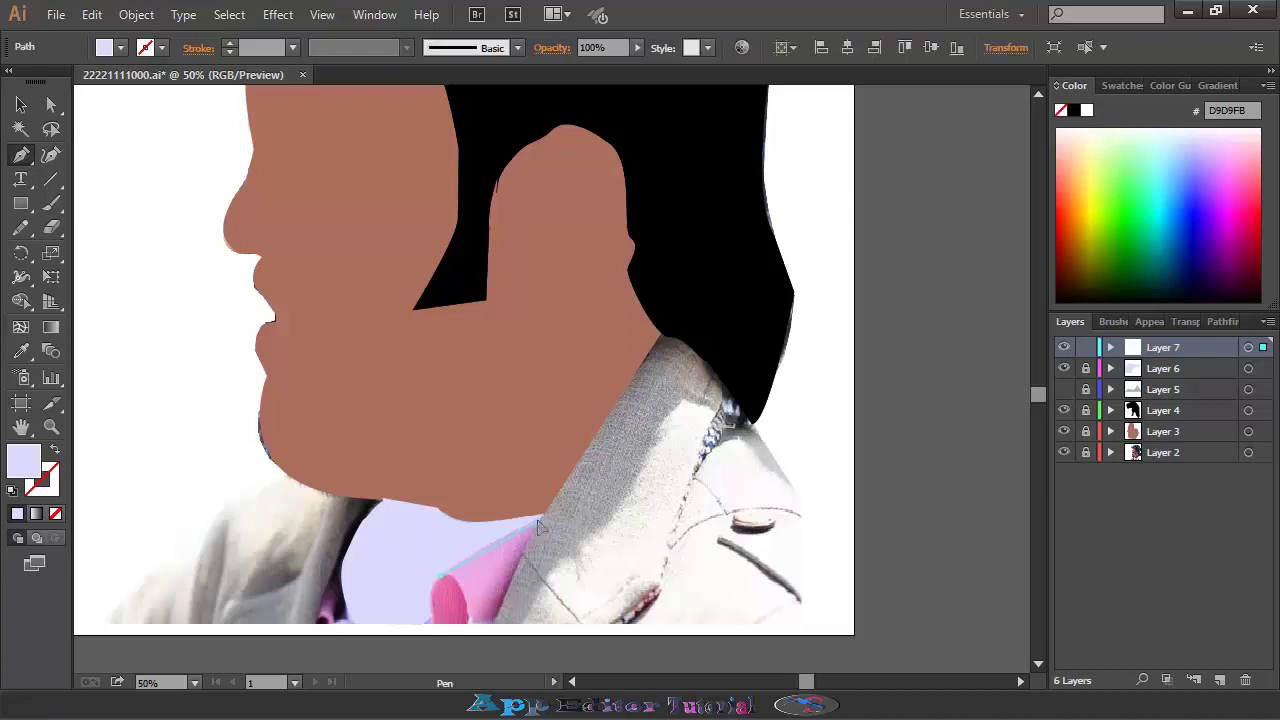
click(540, 522)
click(506, 596)
click(54, 450)
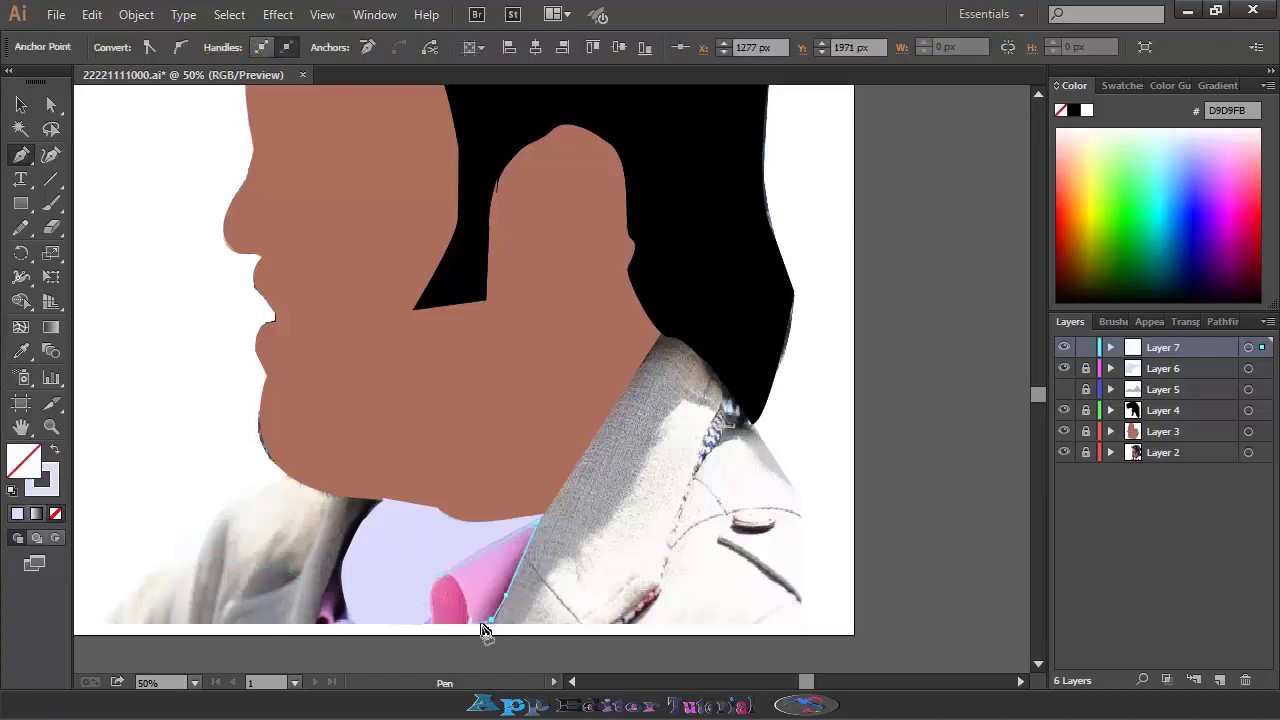
click(320, 628)
click(330, 579)
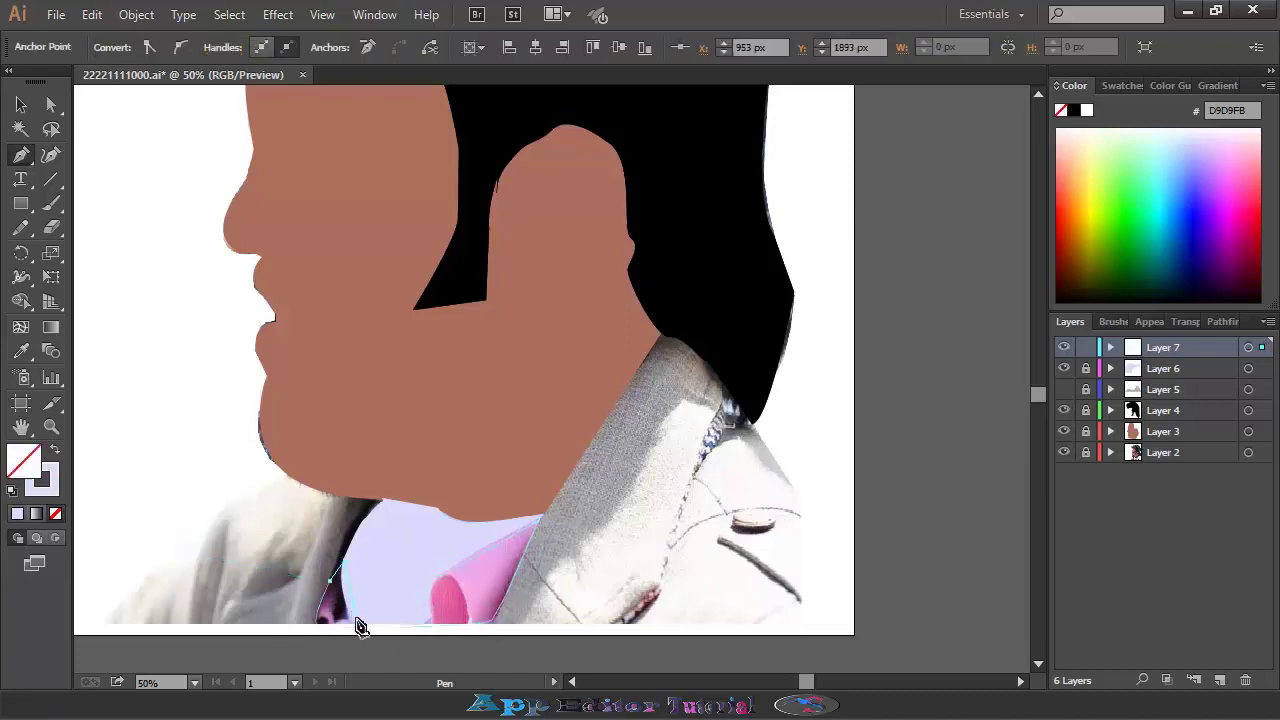
click(445, 579)
Fill the collar with sampled pink E0609B, show the jacket layer, and lock Layer 7.
key(i)
click(450, 592)
click(1064, 389)
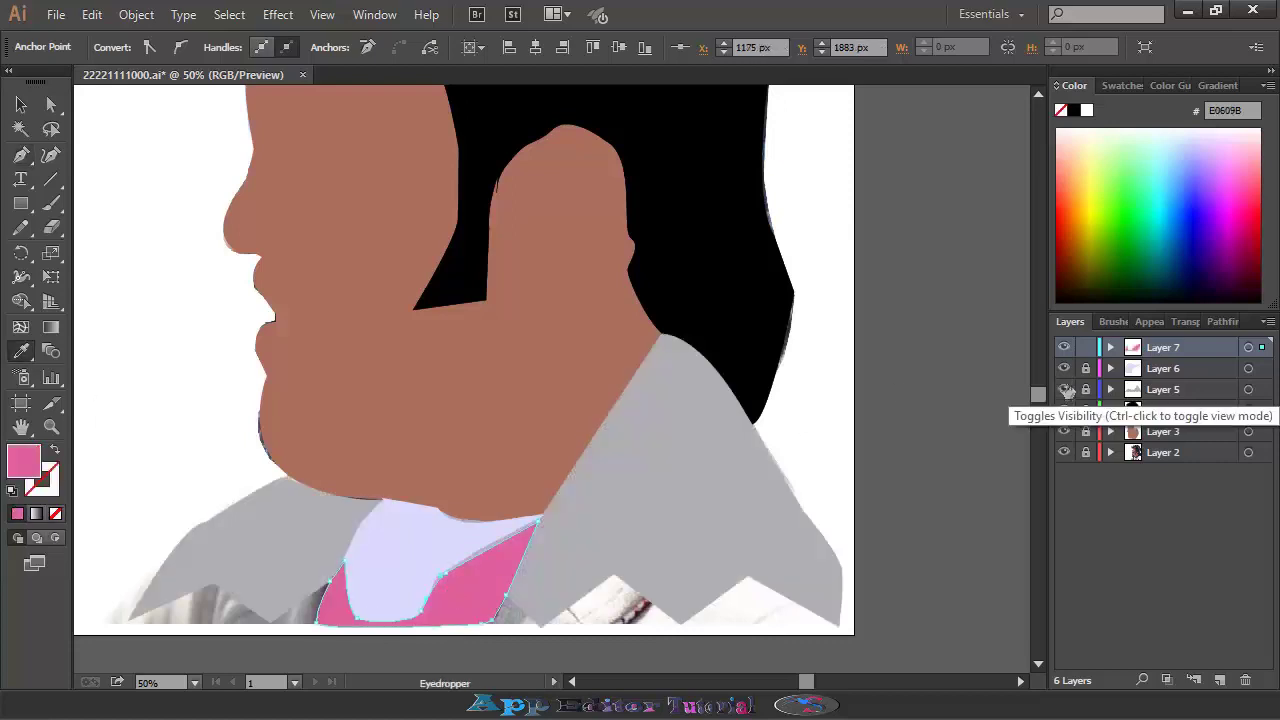
click(1064, 452)
click(1064, 452)
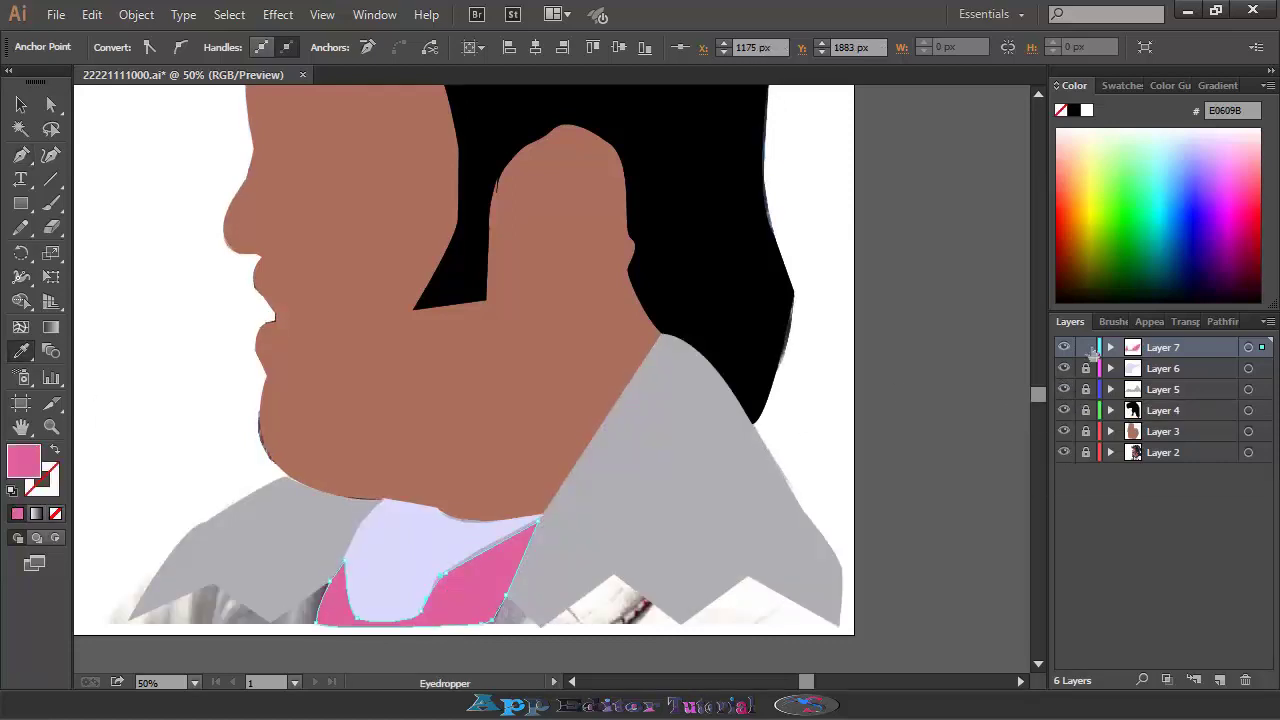
click(1086, 347)
Hide the flat skin shapes to reveal the face photo and add a new layer for the beard.
key(ctrl+minus)
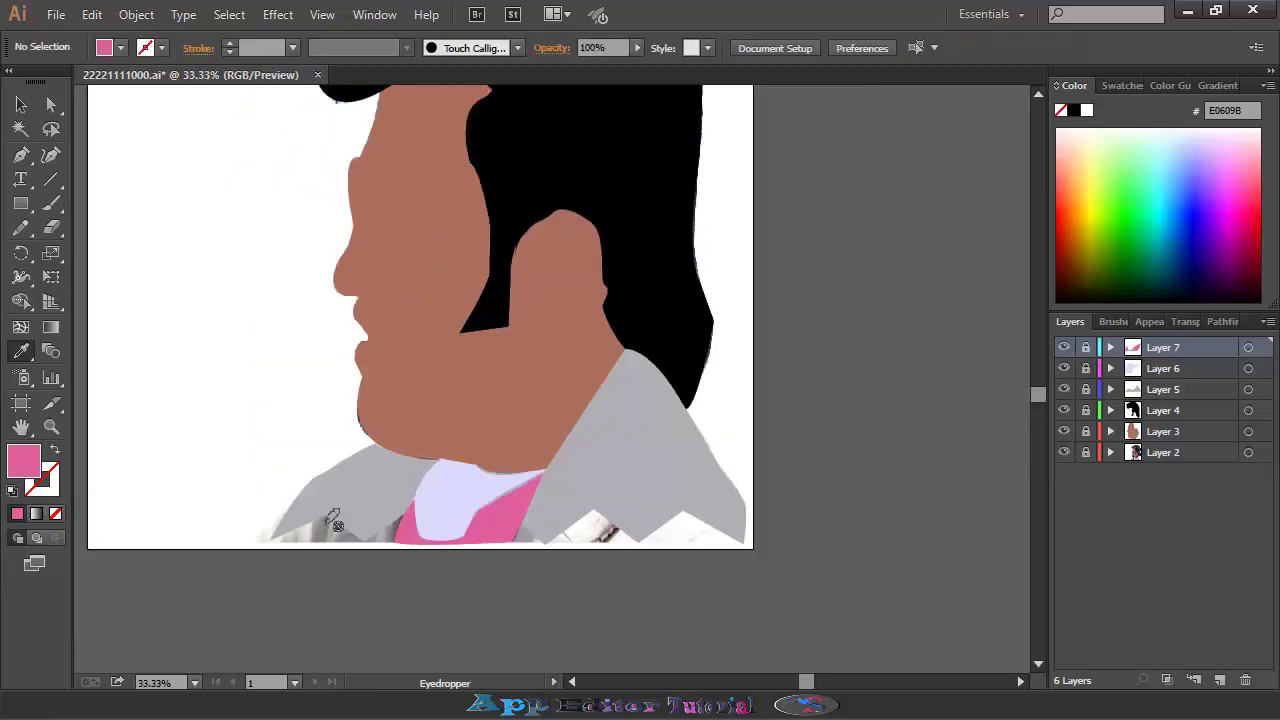
scroll(528, 457, up, 2)
click(1064, 431)
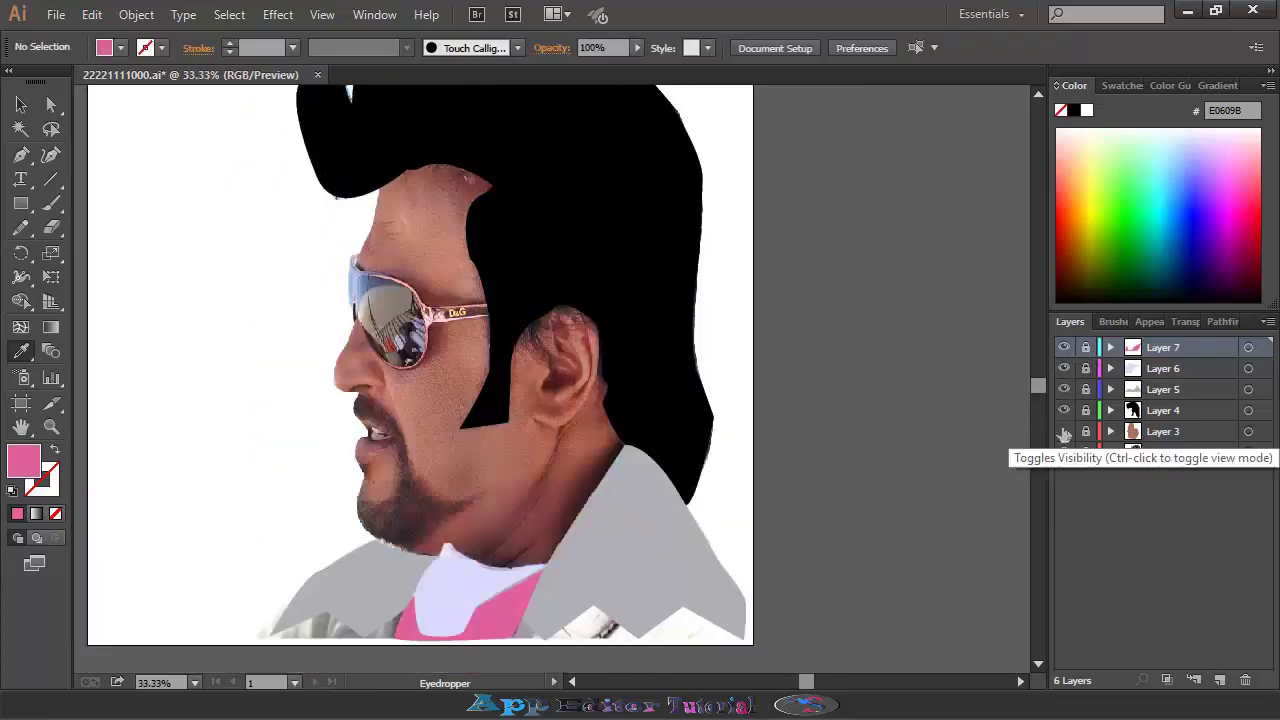
key(ctrl+l)
key(ctrl+plus)
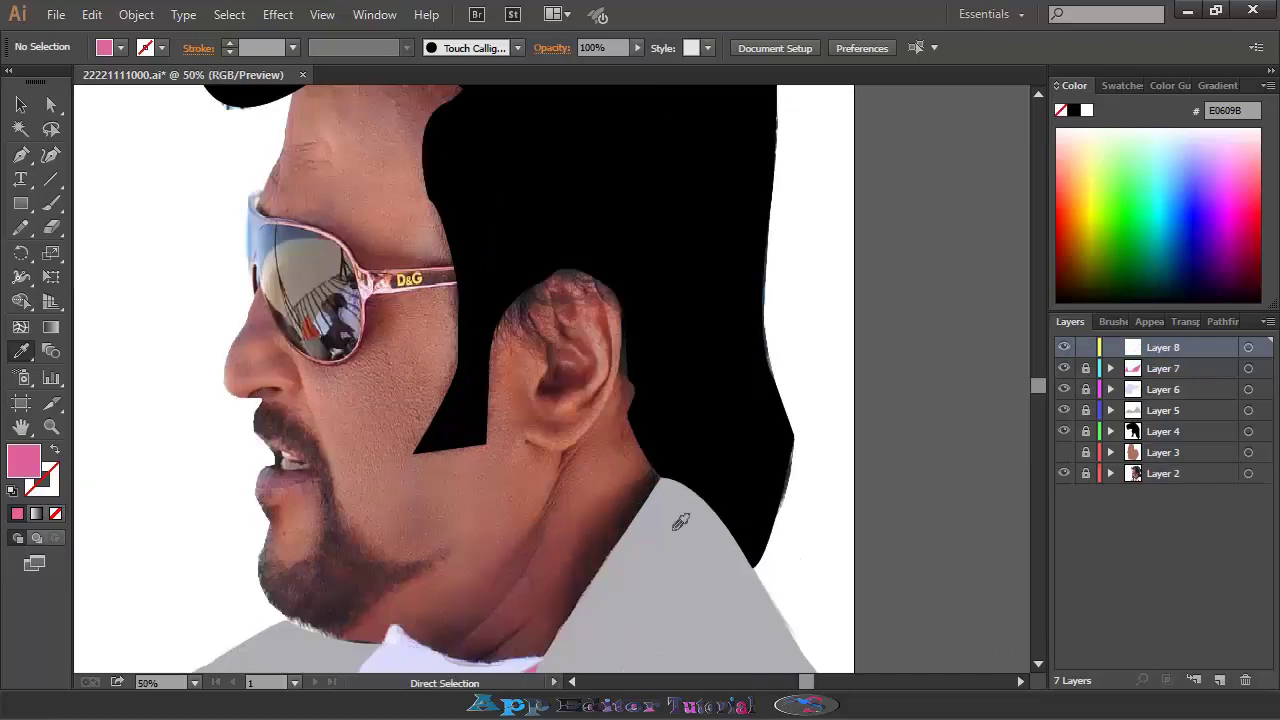
Trace the beard outline from the moustache down past the lip and around the chin.
click(21, 154)
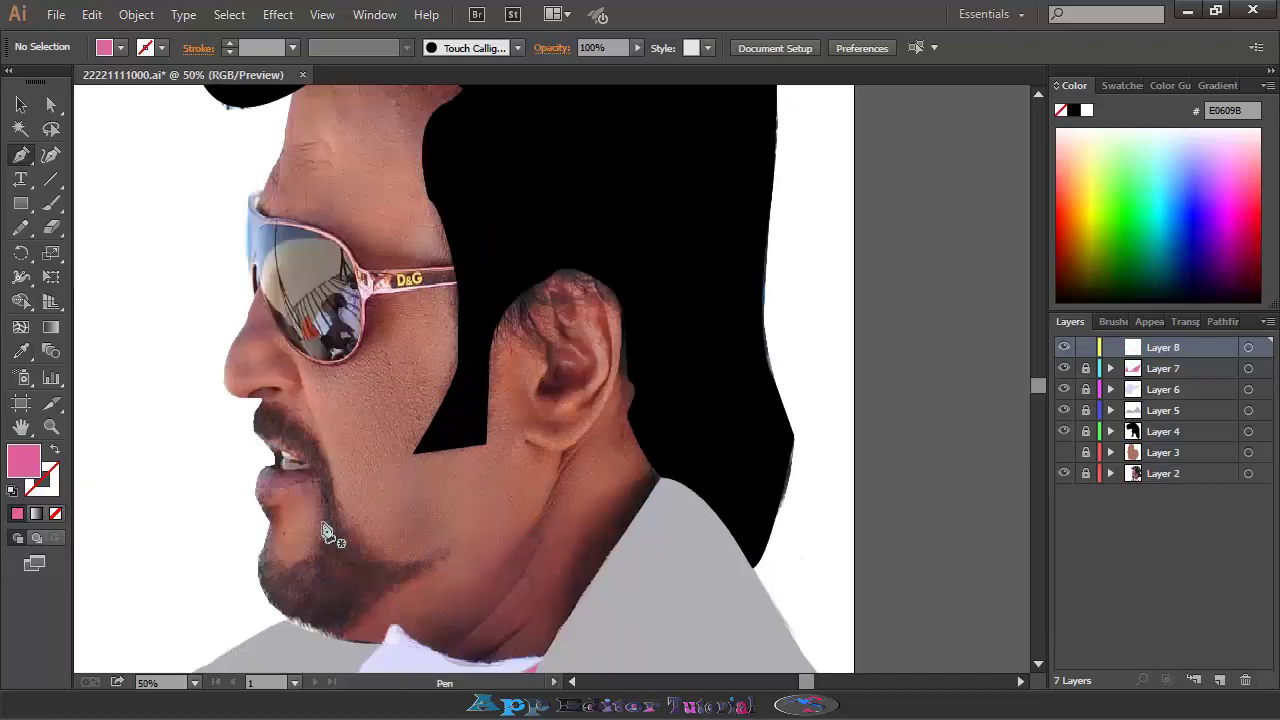
drag(254, 427, 263, 436)
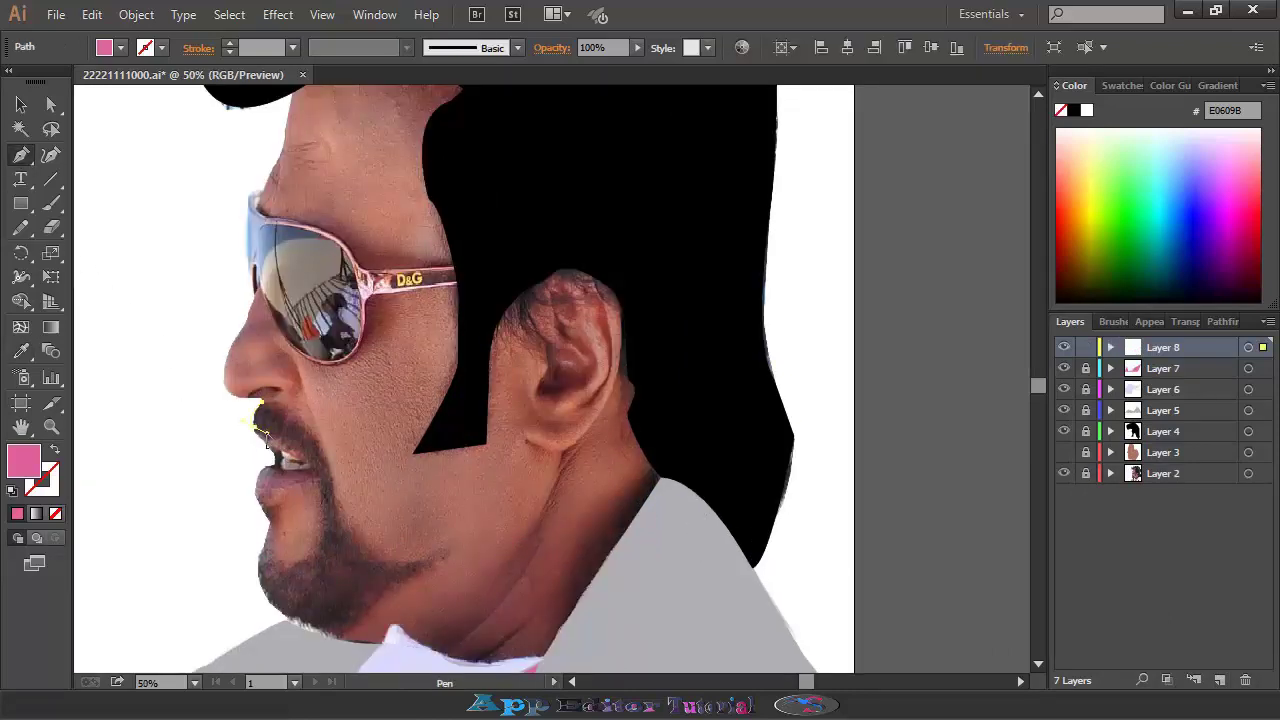
click(309, 462)
click(54, 450)
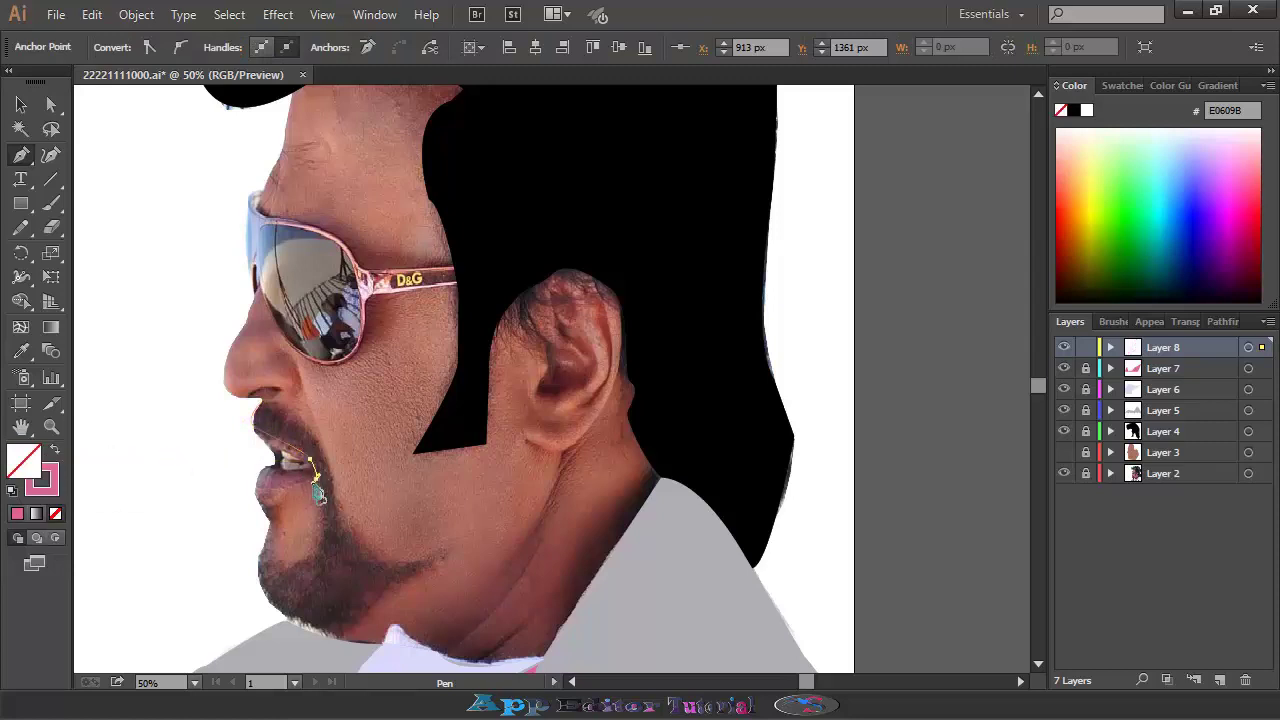
click(320, 517)
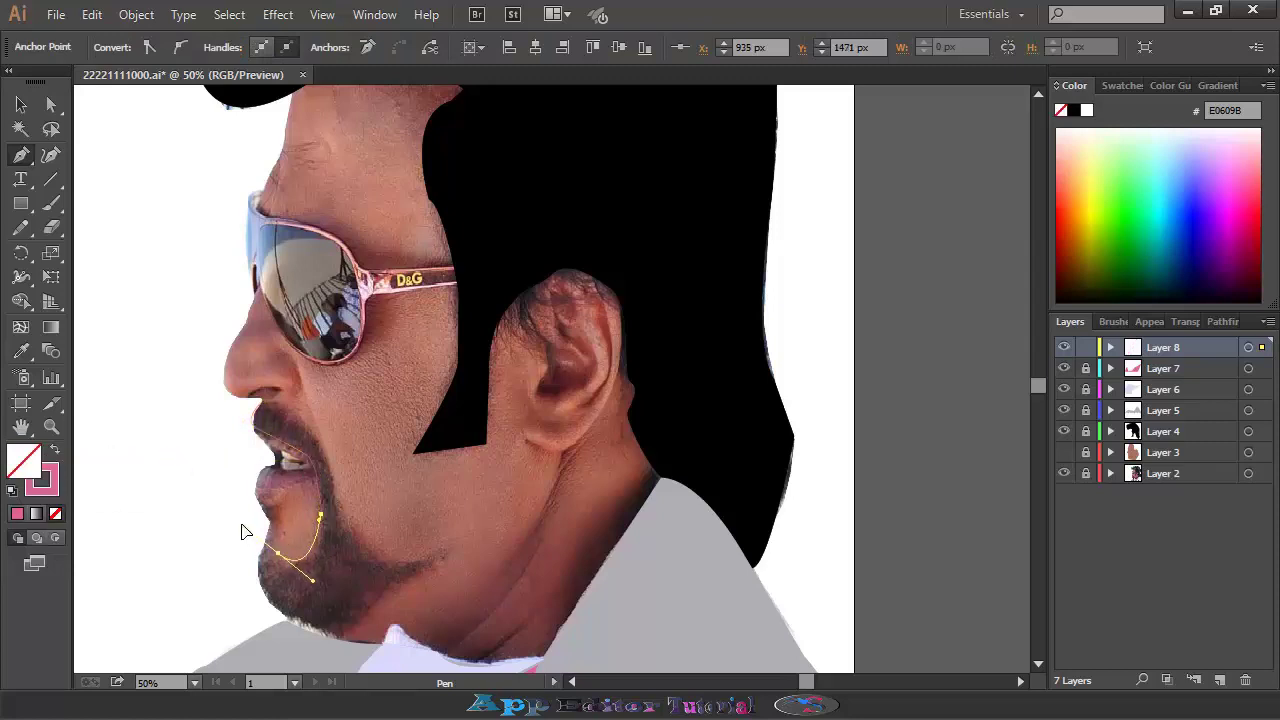
click(279, 526)
drag(301, 620, 341, 647)
click(341, 636)
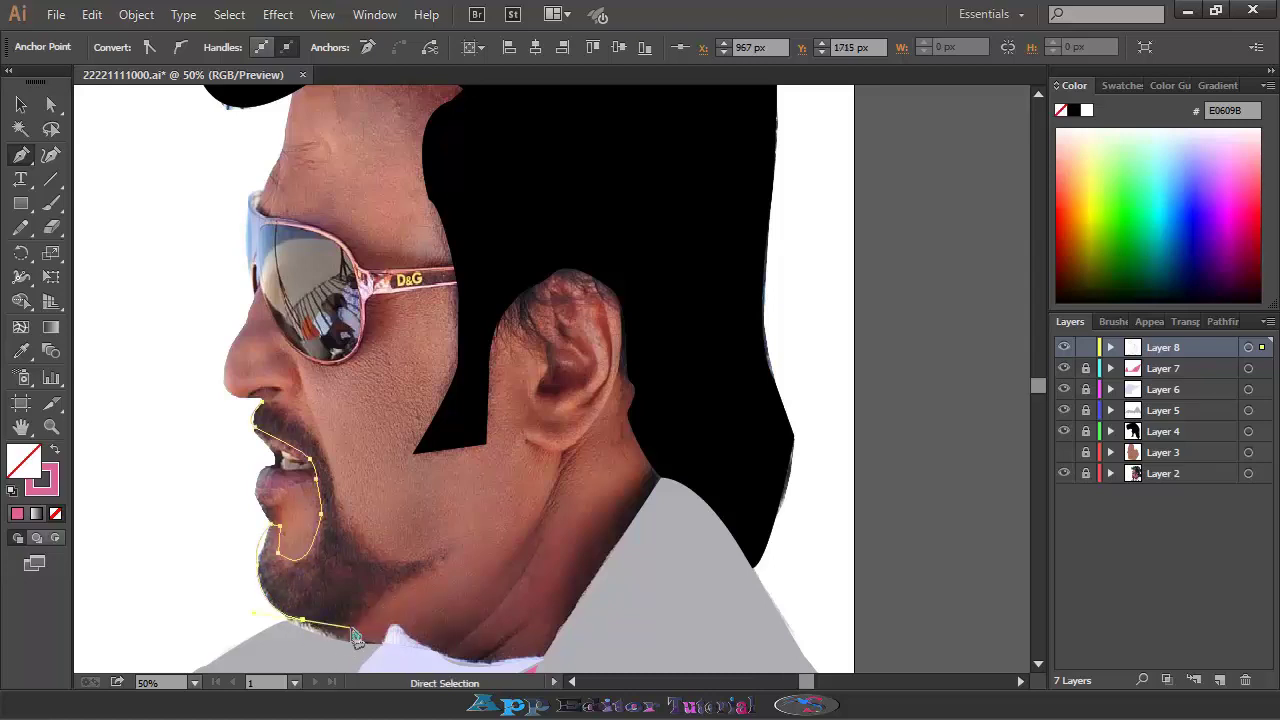
Continue the beard outline up the jaw and back along the inner edge to the moustache.
drag(443, 566, 480, 571)
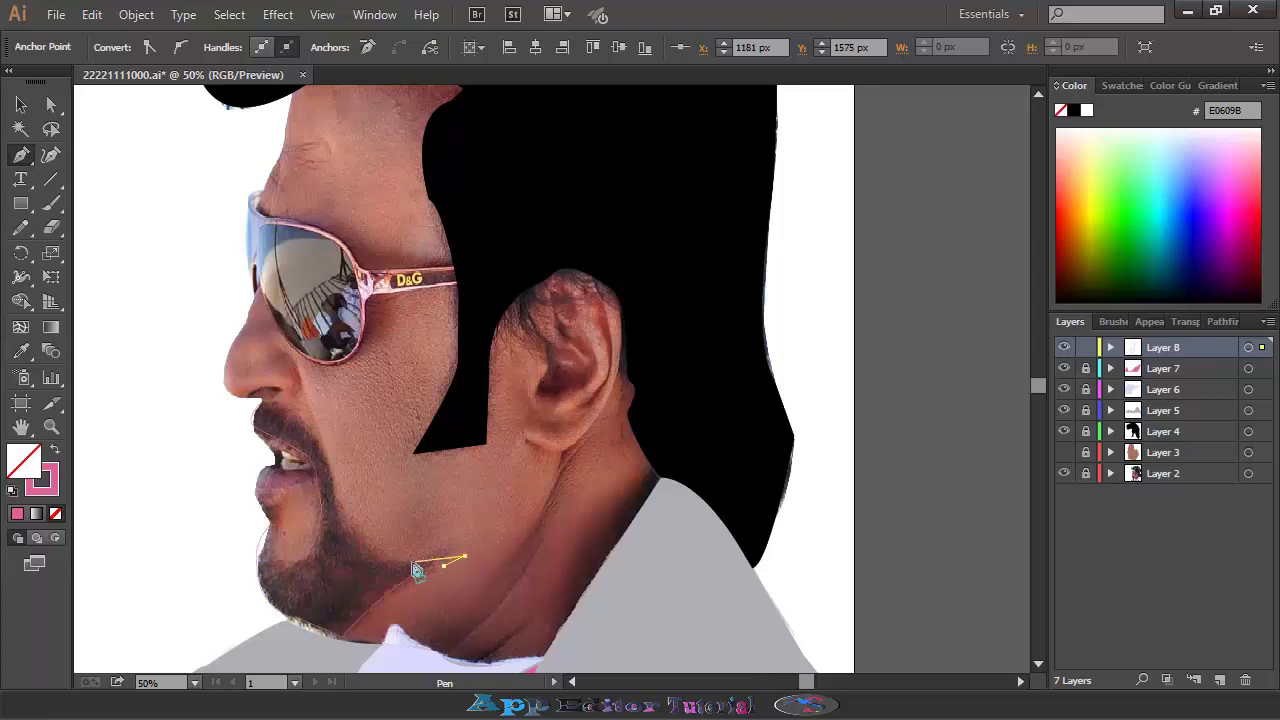
click(357, 515)
drag(371, 563, 411, 562)
click(337, 503)
click(316, 473)
click(321, 436)
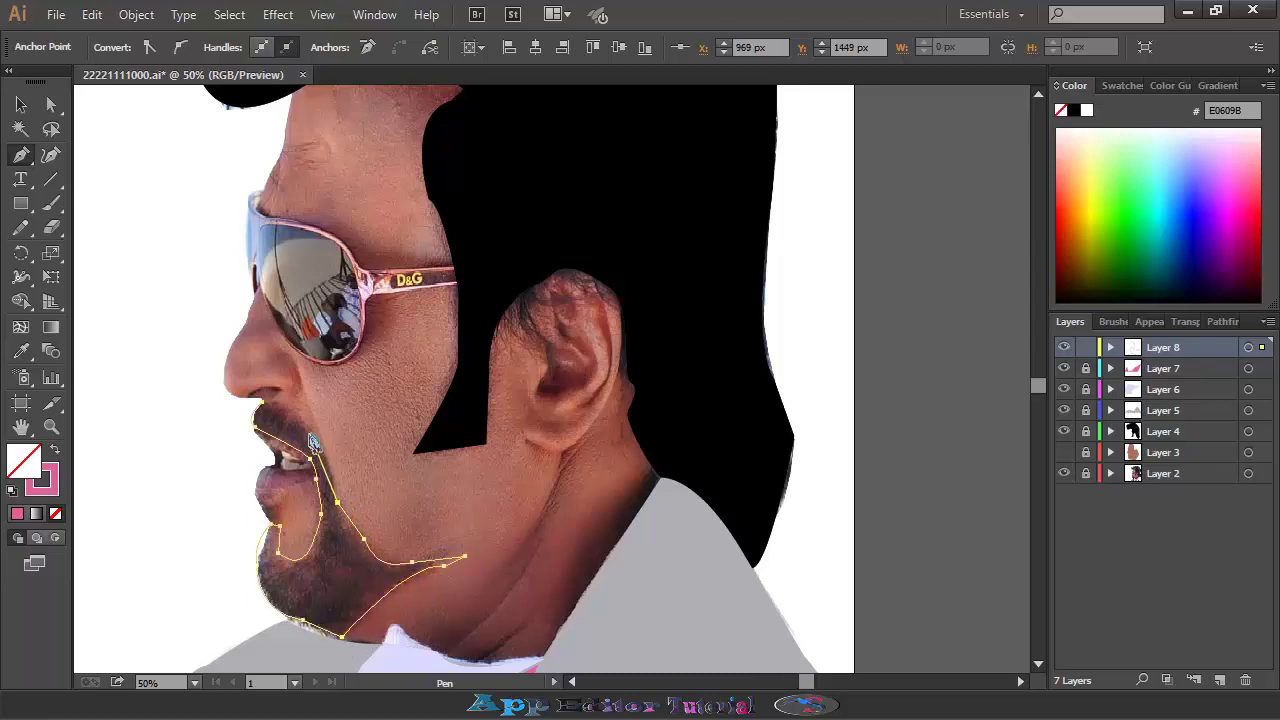
click(254, 417)
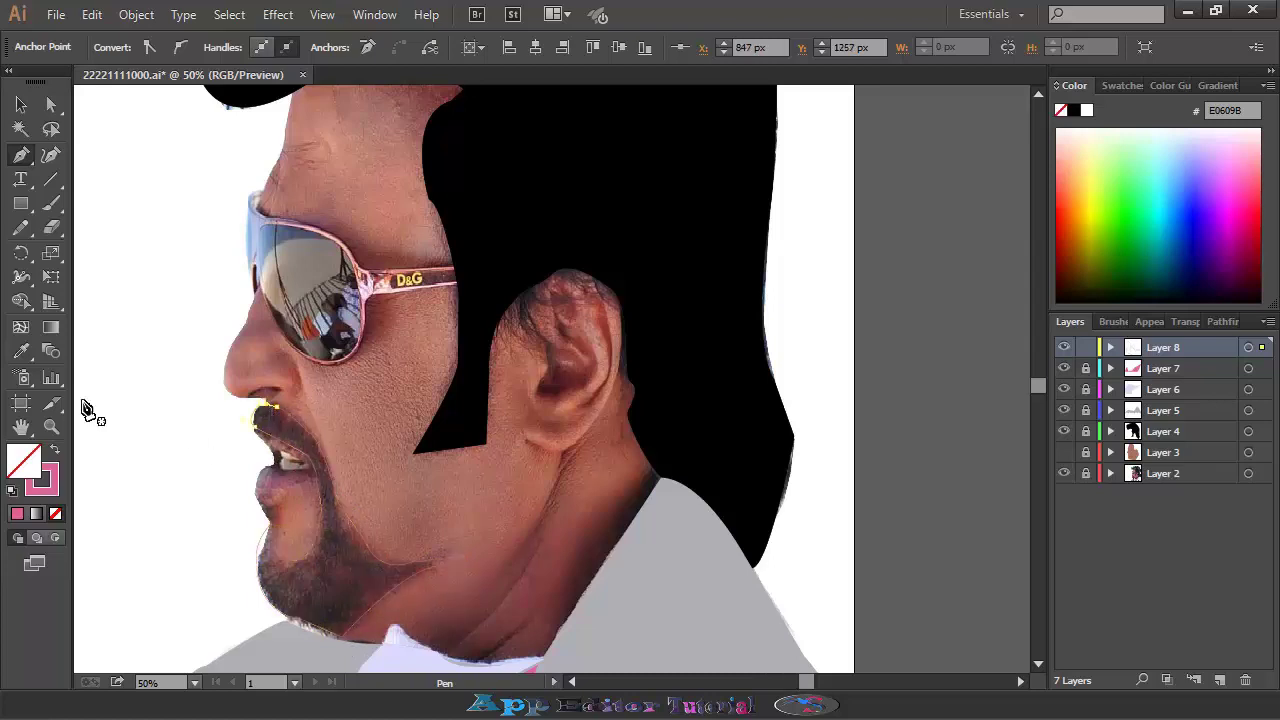
Fill the beard with sampled black and adjust its anchors at the jaw and lower lip.
key(i)
click(676, 335)
key(a)
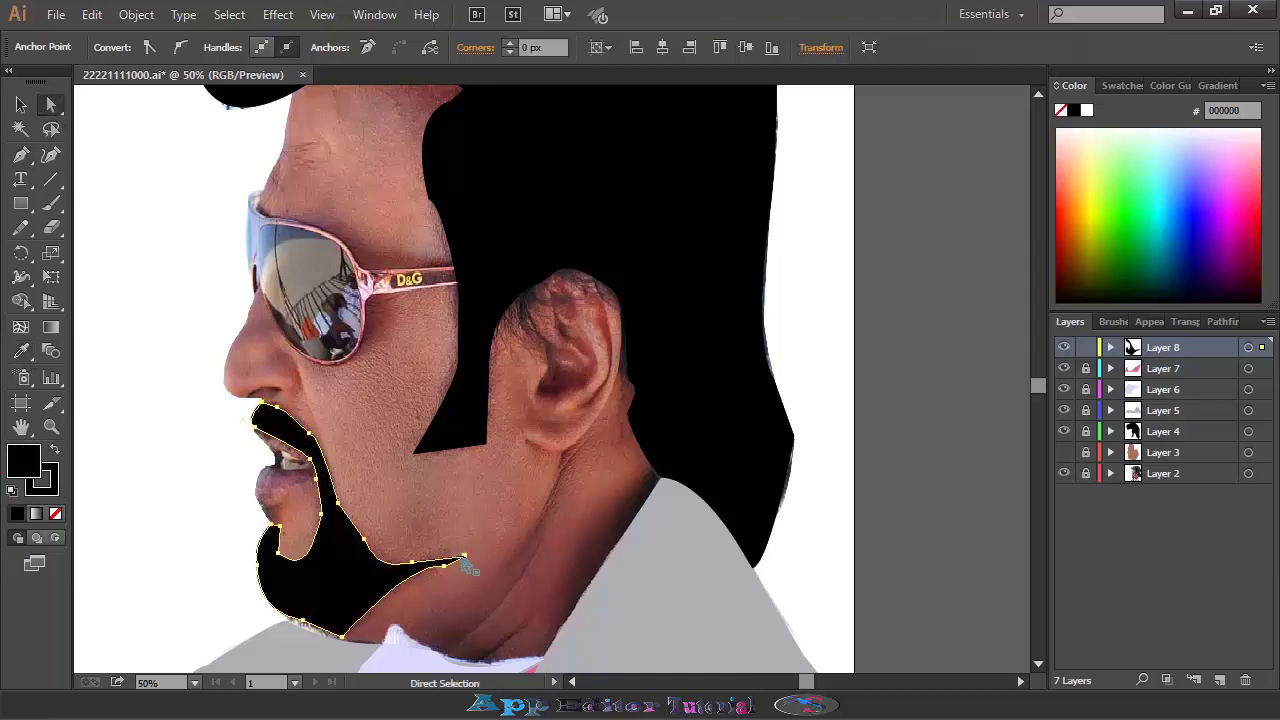
click(468, 566)
drag(443, 567, 442, 564)
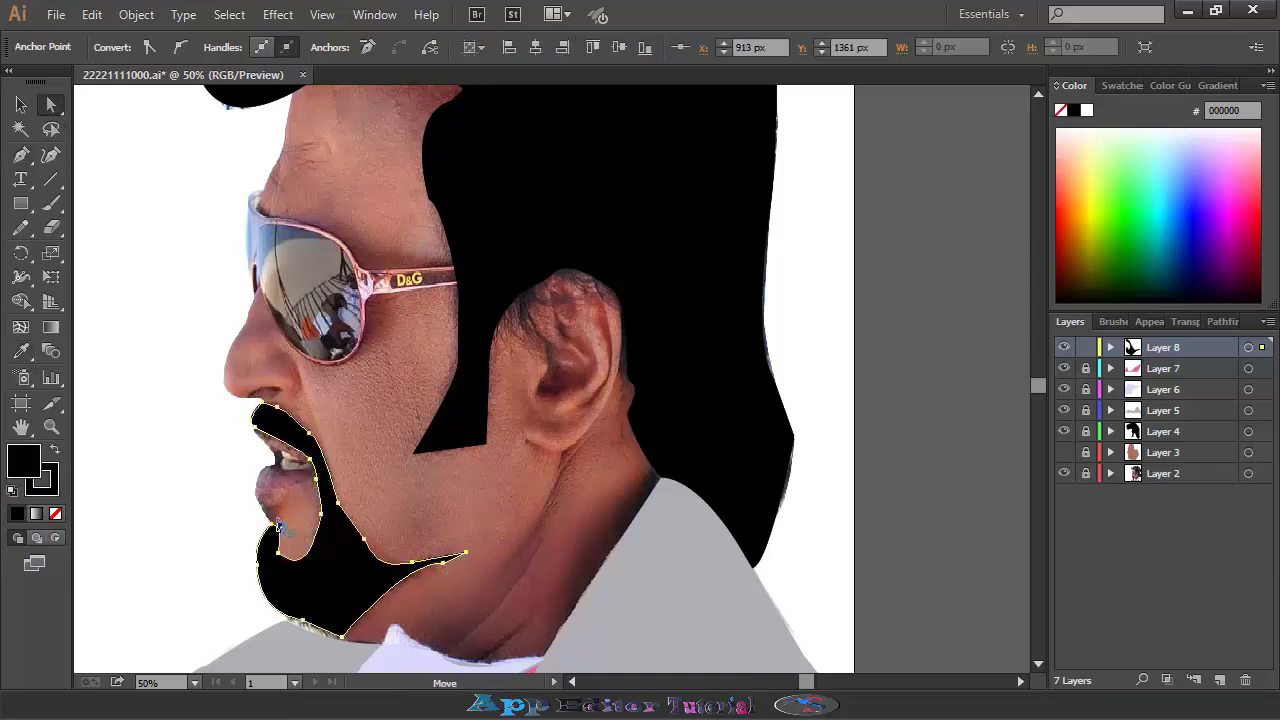
click(275, 522)
Lock the beard layer and show the flat skin colour over the photo again.
click(1086, 347)
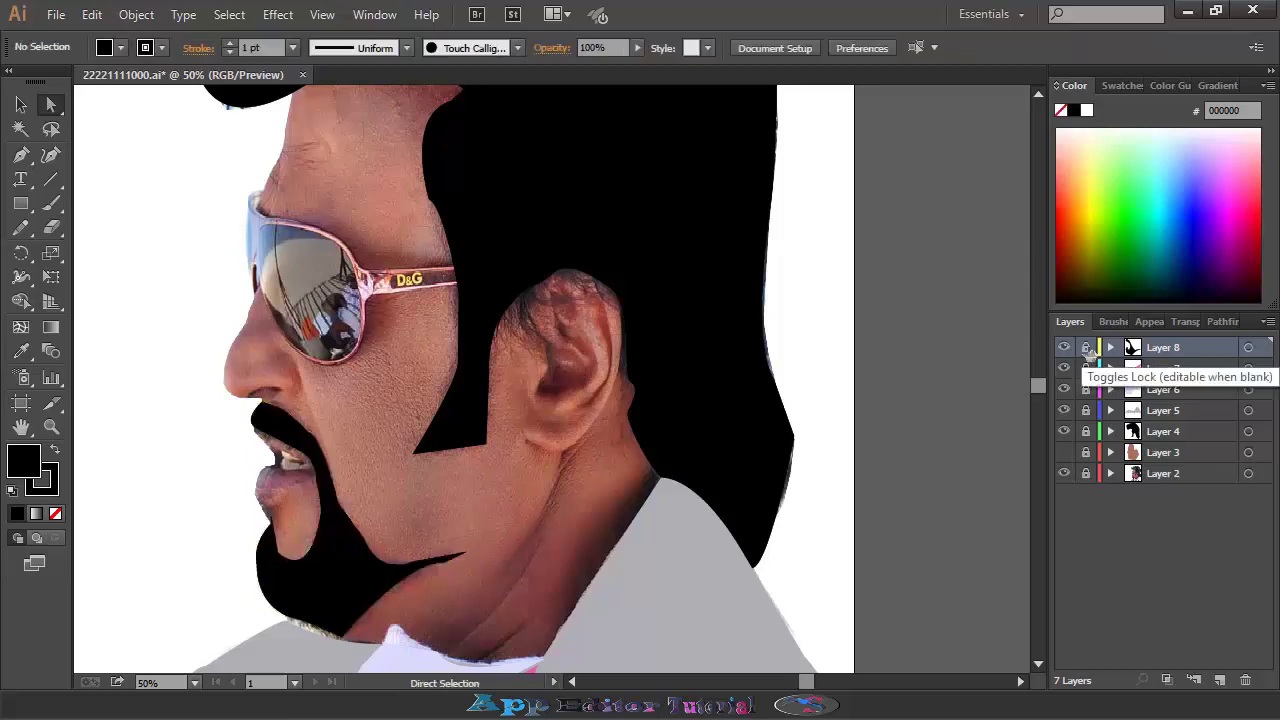
click(1064, 452)
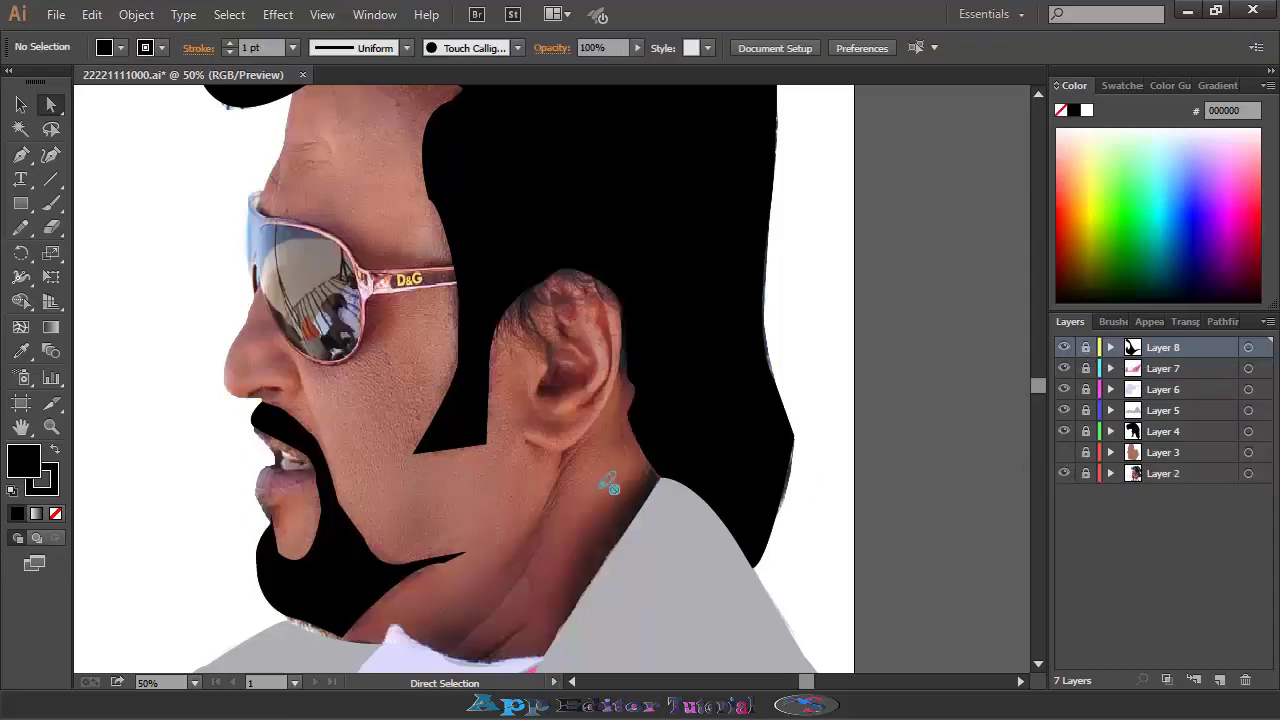
scroll(609, 486, up, 2)
scroll(609, 486, up, 2)
click(1064, 452)
Add a new top layer and hide the black hair to reveal the photo's hair.
key(ctrl+minus)
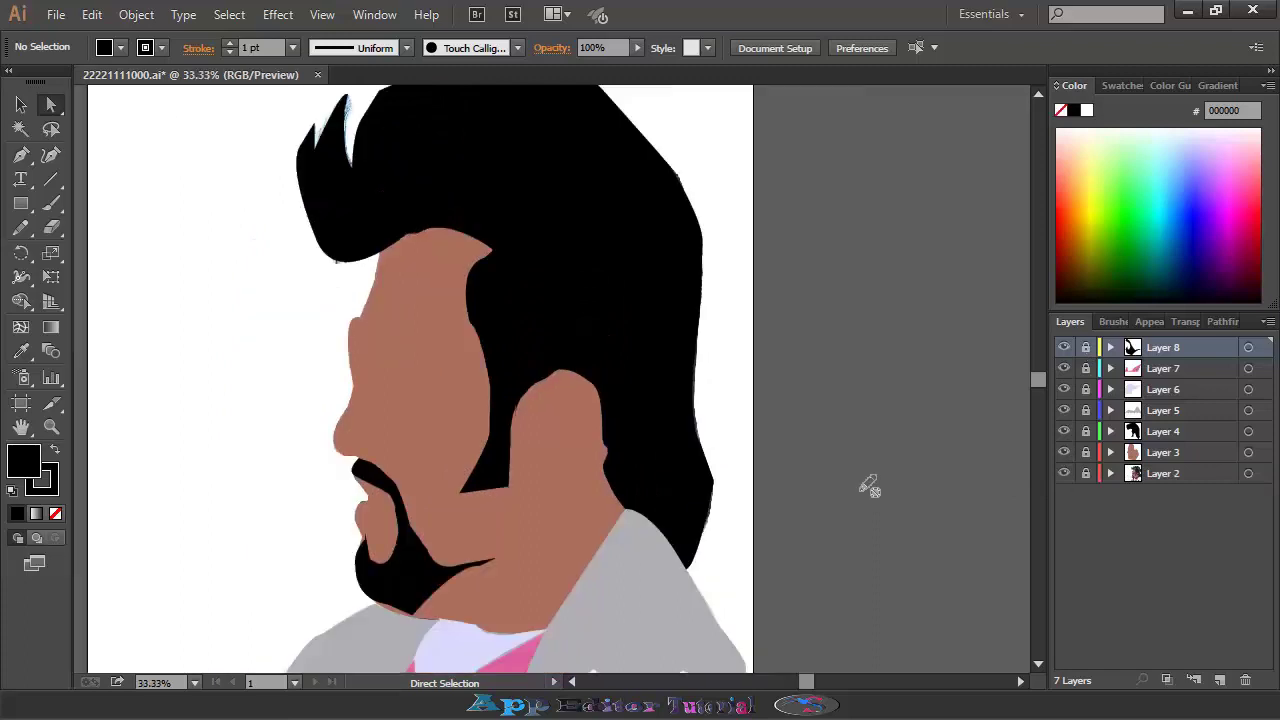
click(1219, 680)
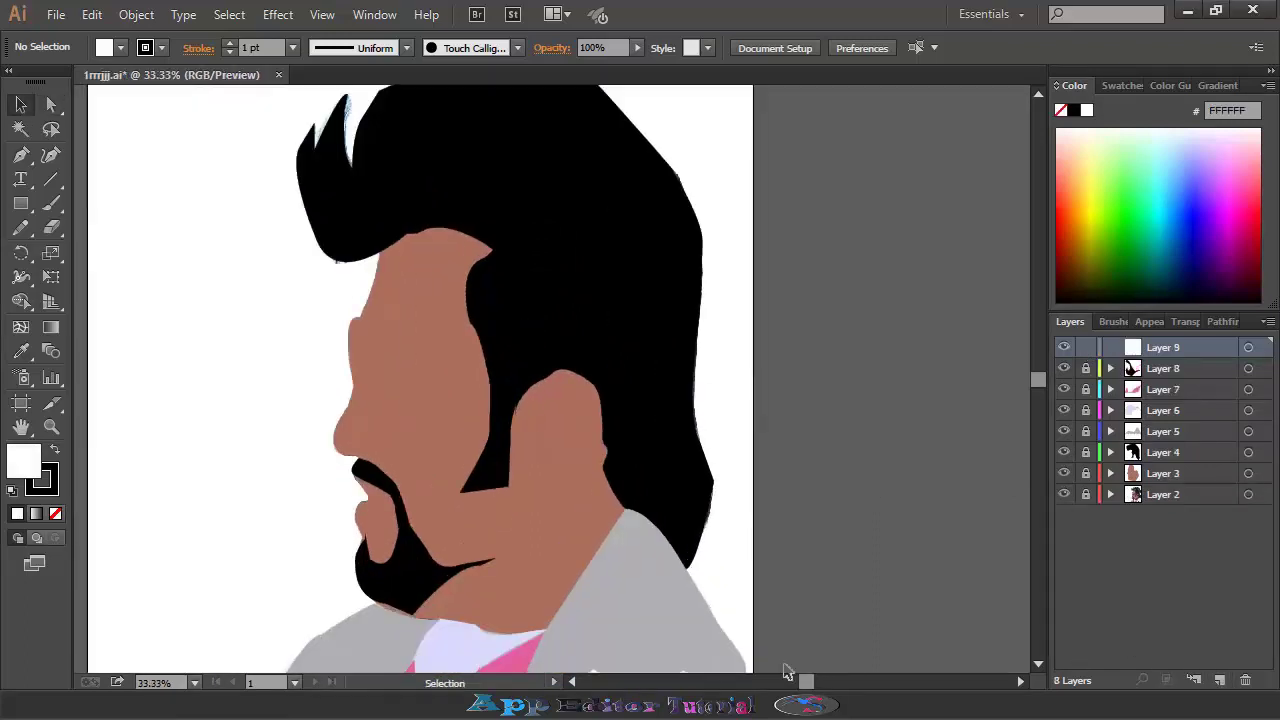
key(ctrl+plus)
scroll(963, 517, up, 2)
click(1064, 474)
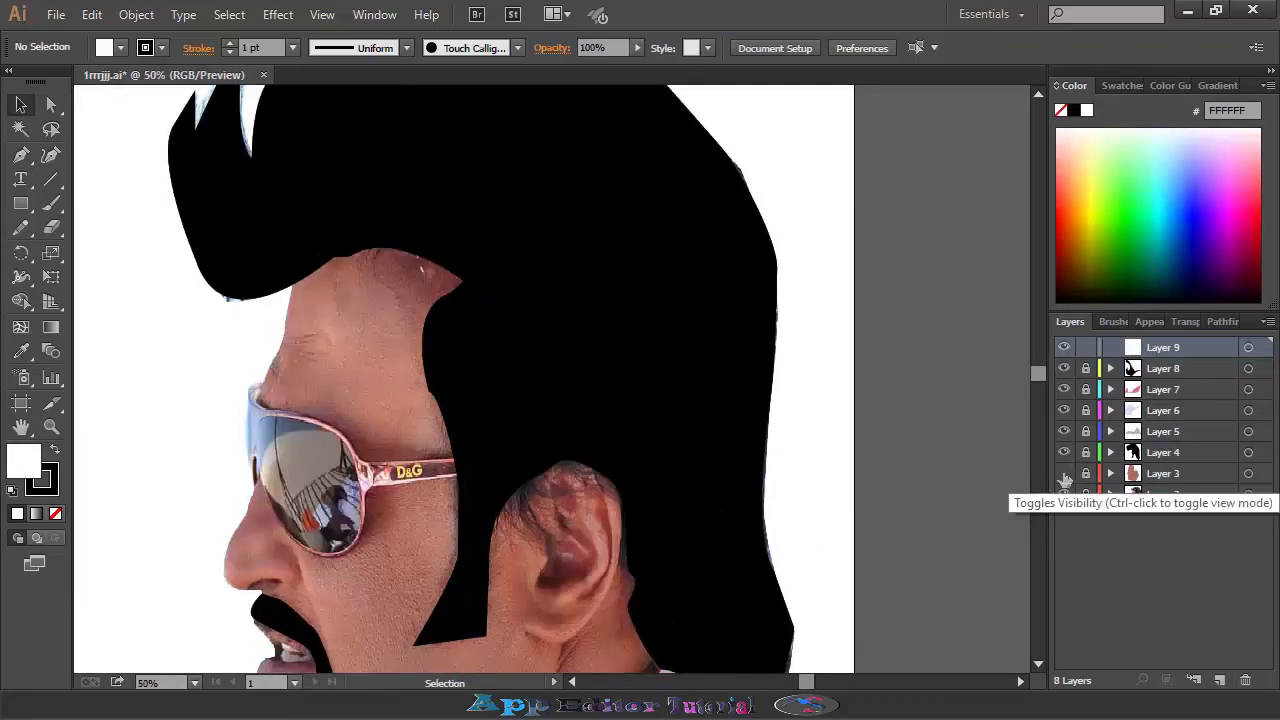
click(1064, 474)
click(1064, 452)
Draw the first highlight streak in the hair and fill it with sampled grey.
key(i)
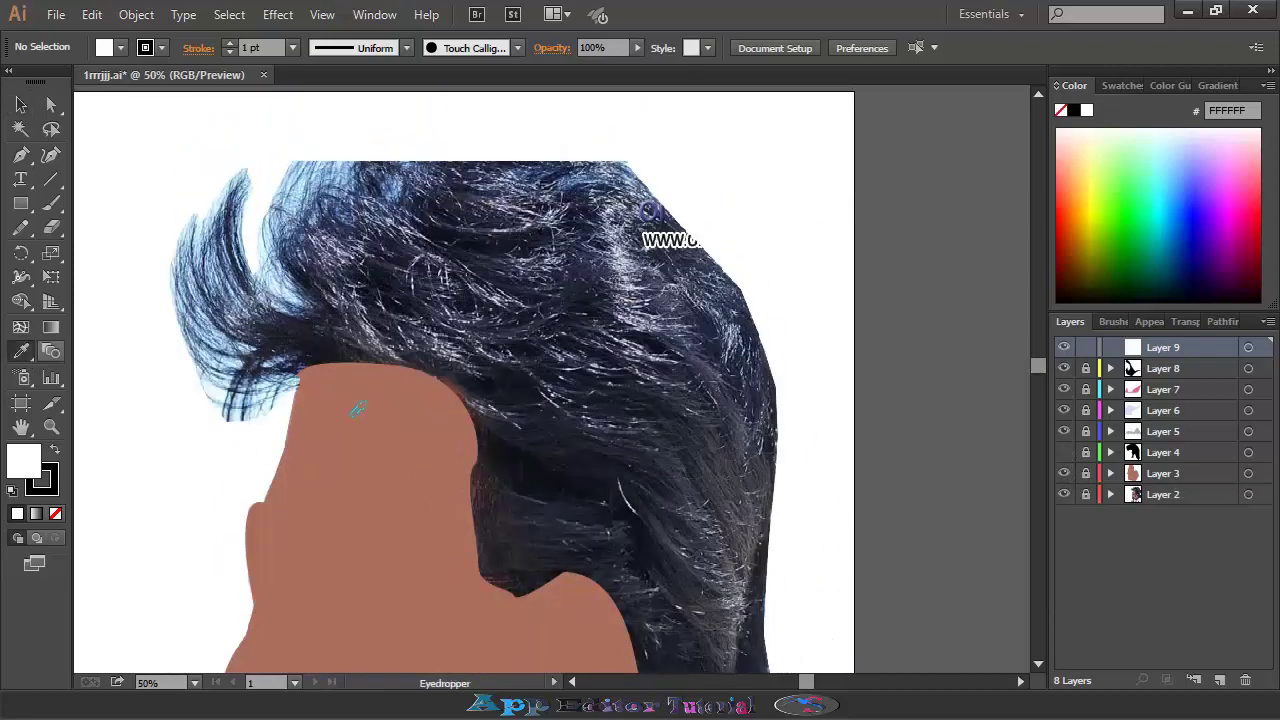
click(736, 565)
key(shift+x)
click(1064, 452)
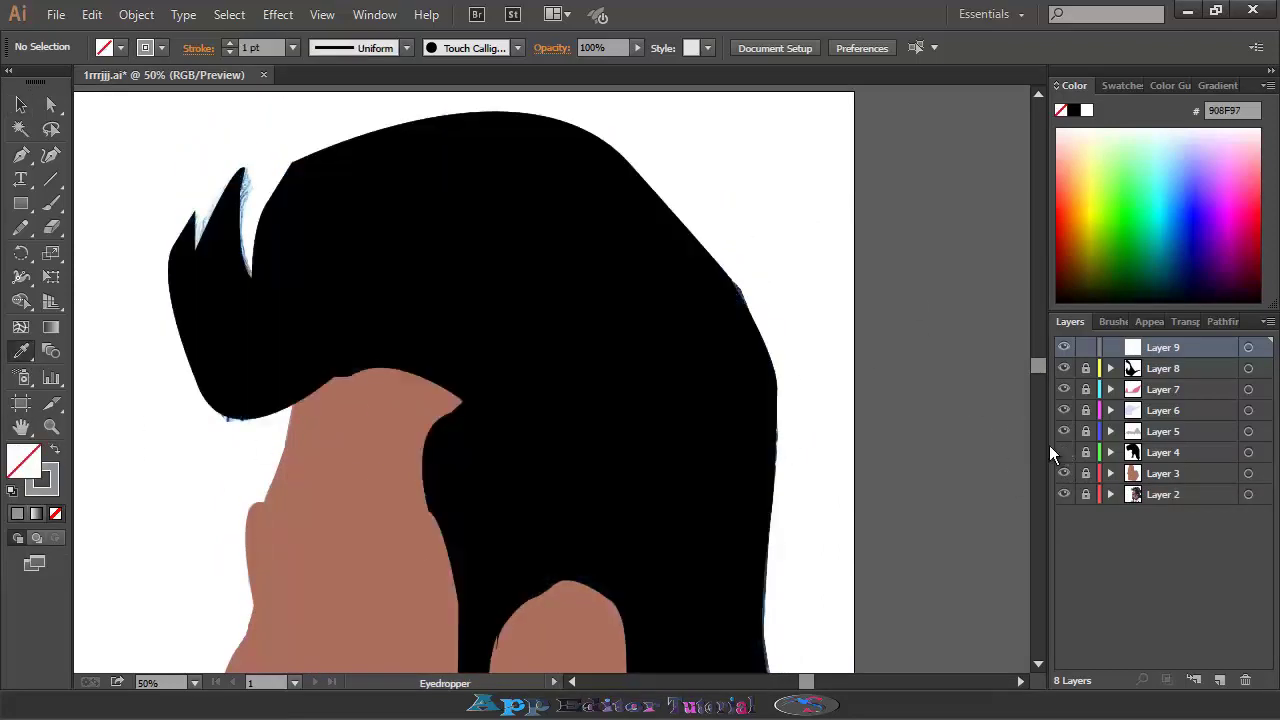
key(p)
scroll(630, 400, down, 2)
click(646, 452)
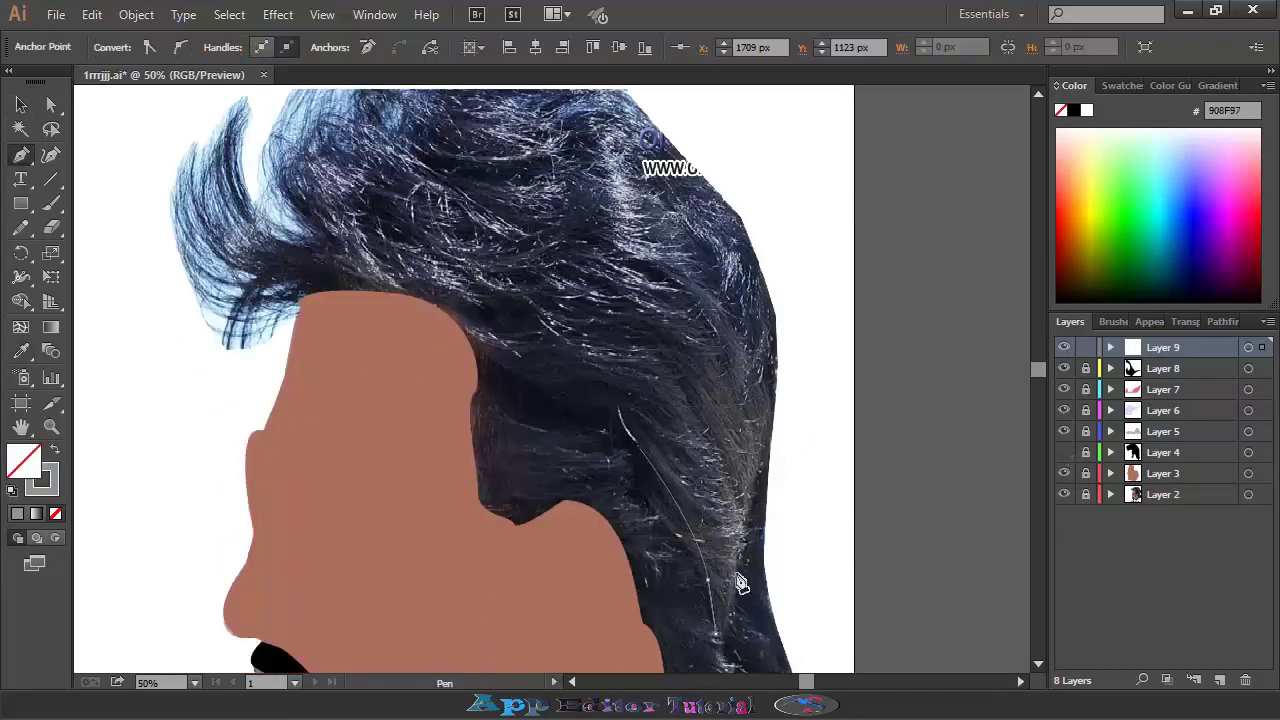
mouse_move(720, 628)
mouse_down()
mouse_move(660, 450)
mouse_move(728, 368)
mouse_move(645, 462)
mouse_up()
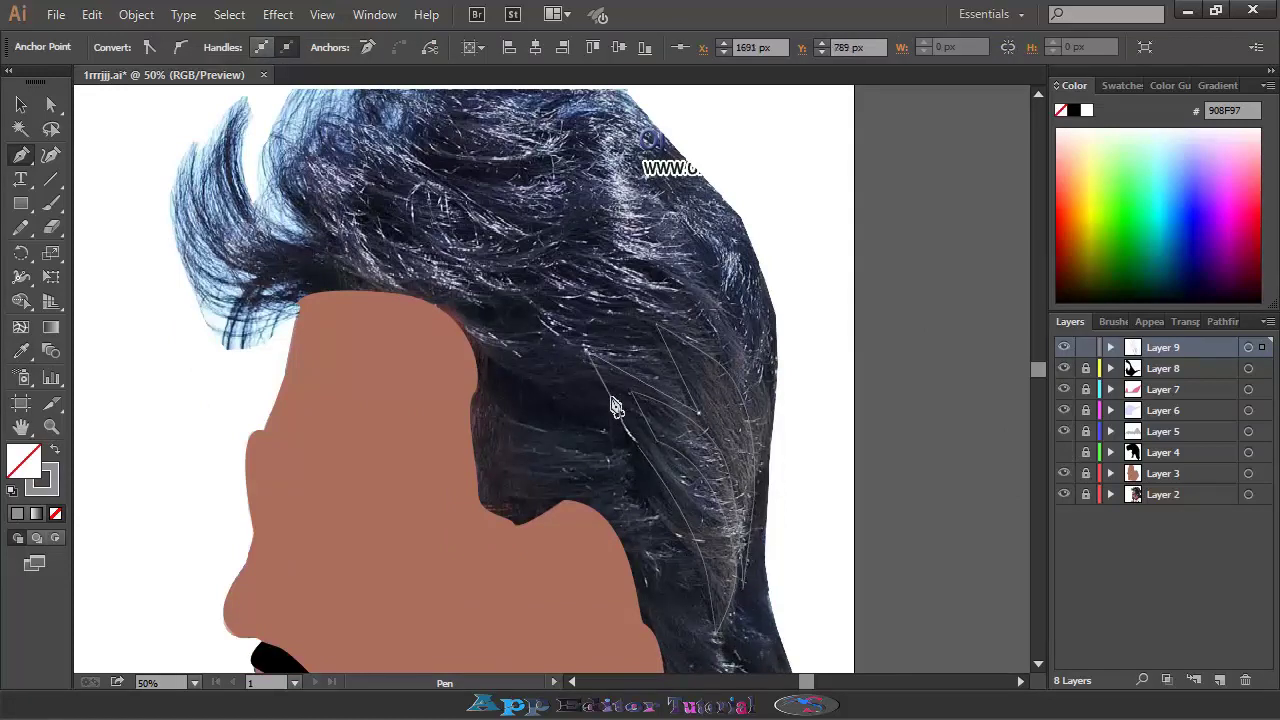
click(55, 451)
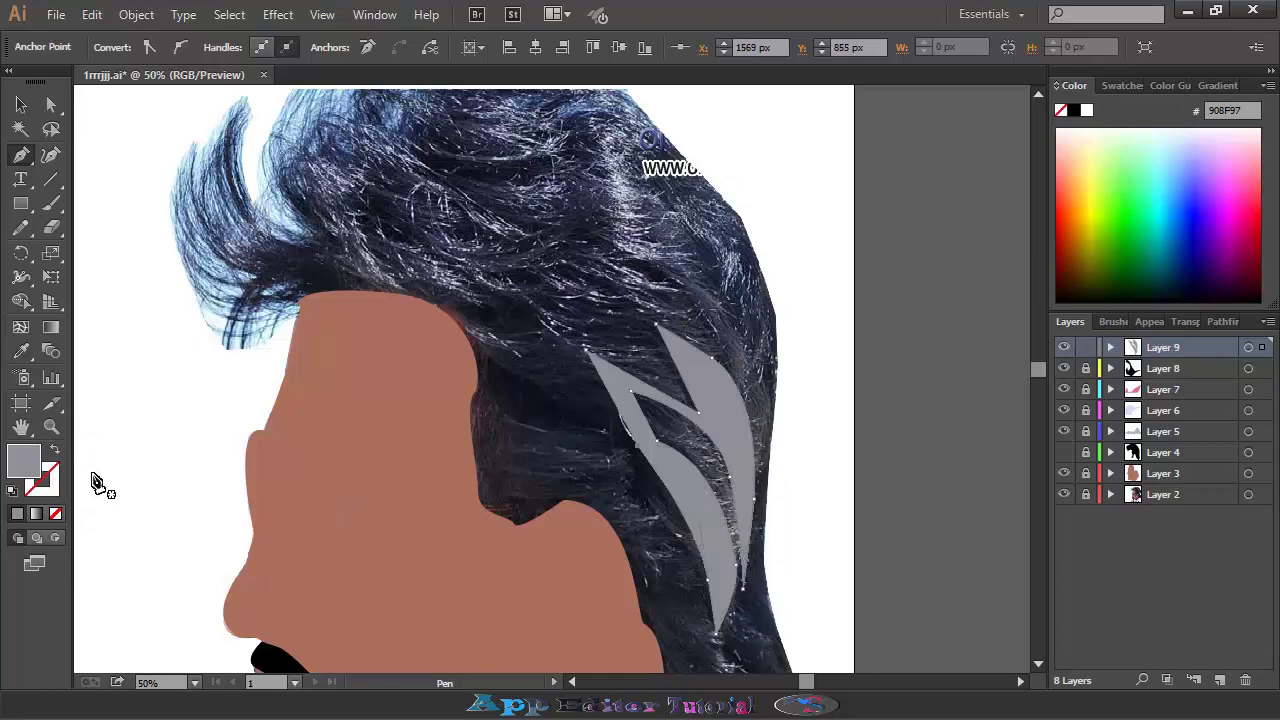
ctrl+click(862, 514)
On a new layer, draw a second grey streak and show the black hair again.
key(ctrl+l)
click(688, 297)
click(758, 425)
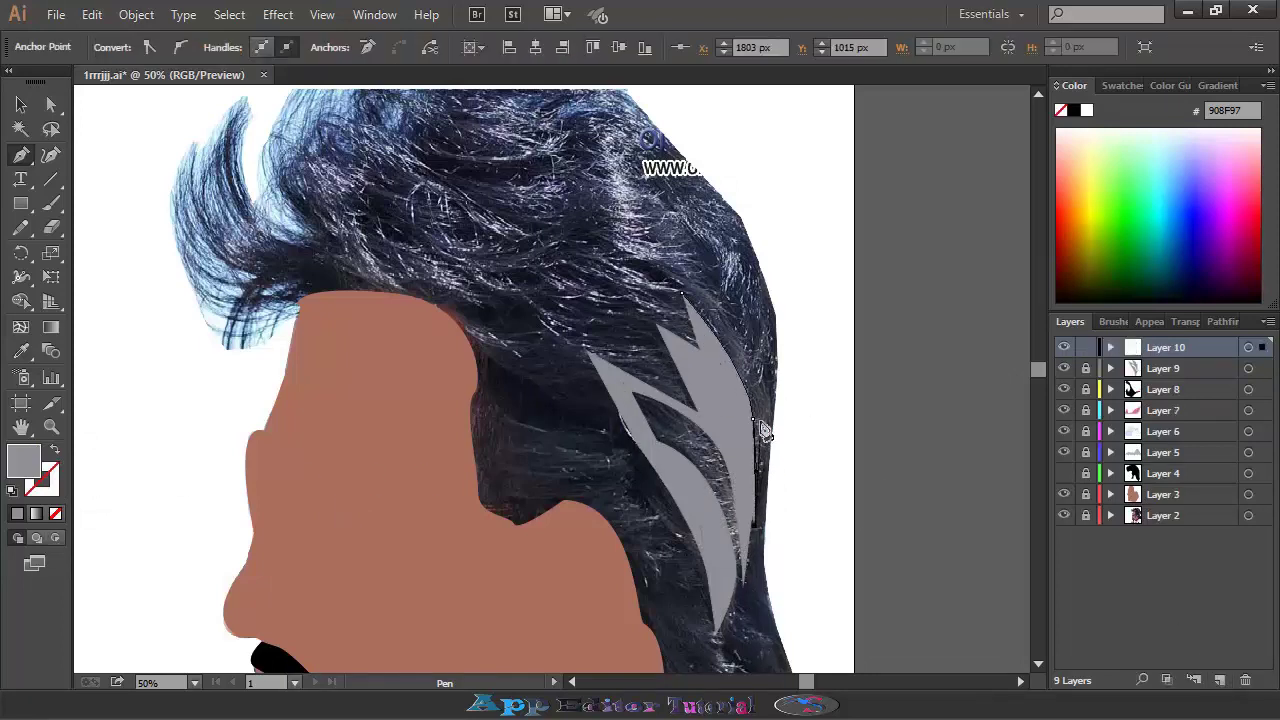
key(shift+x)
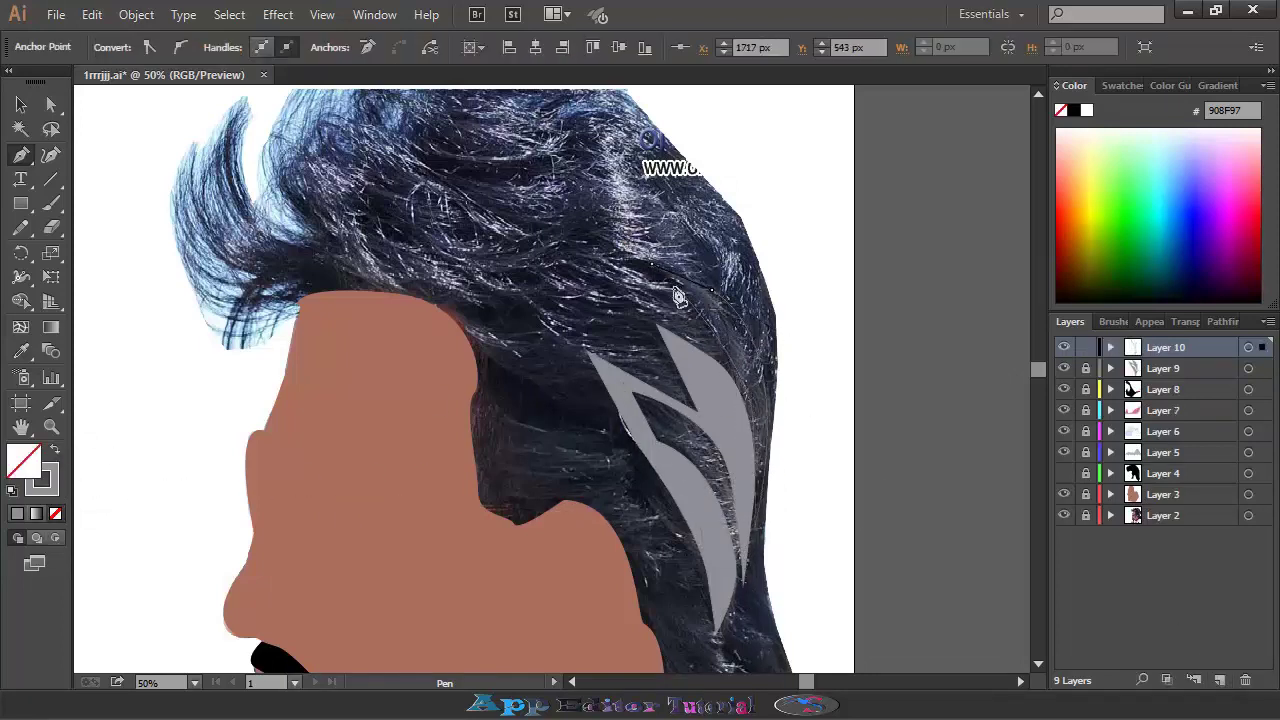
click(678, 297)
key(shift+x)
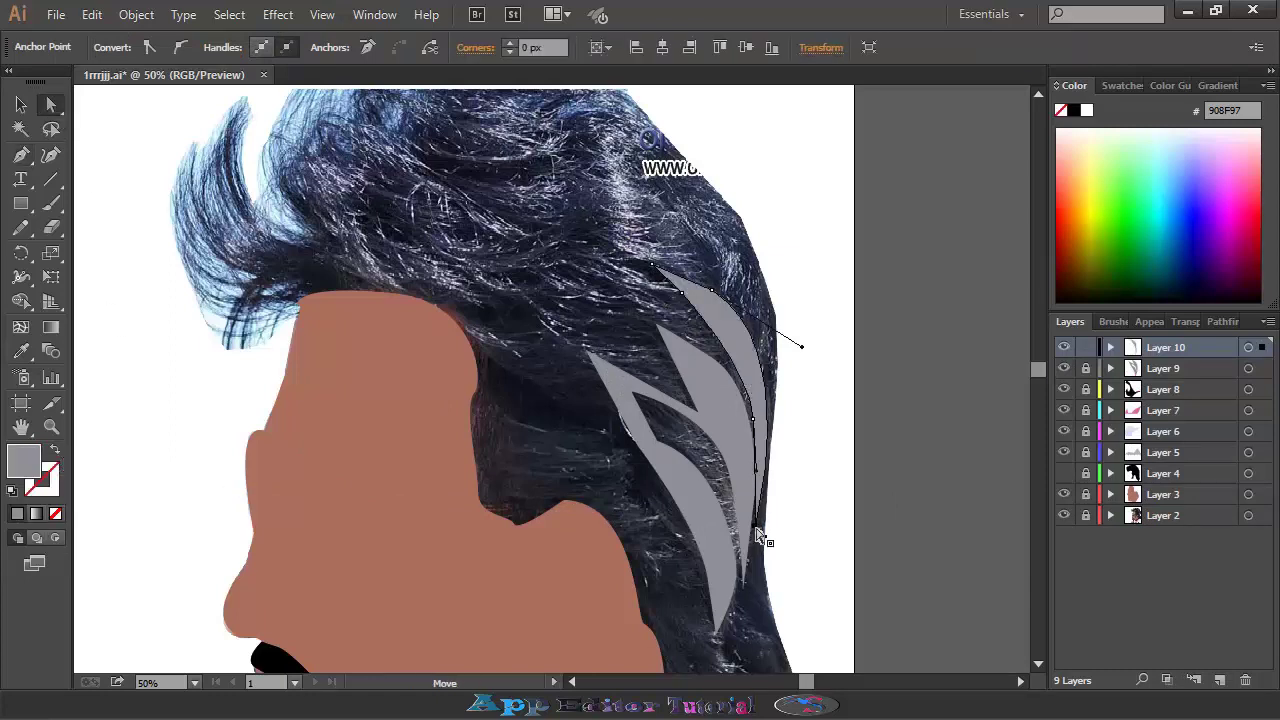
click(900, 460)
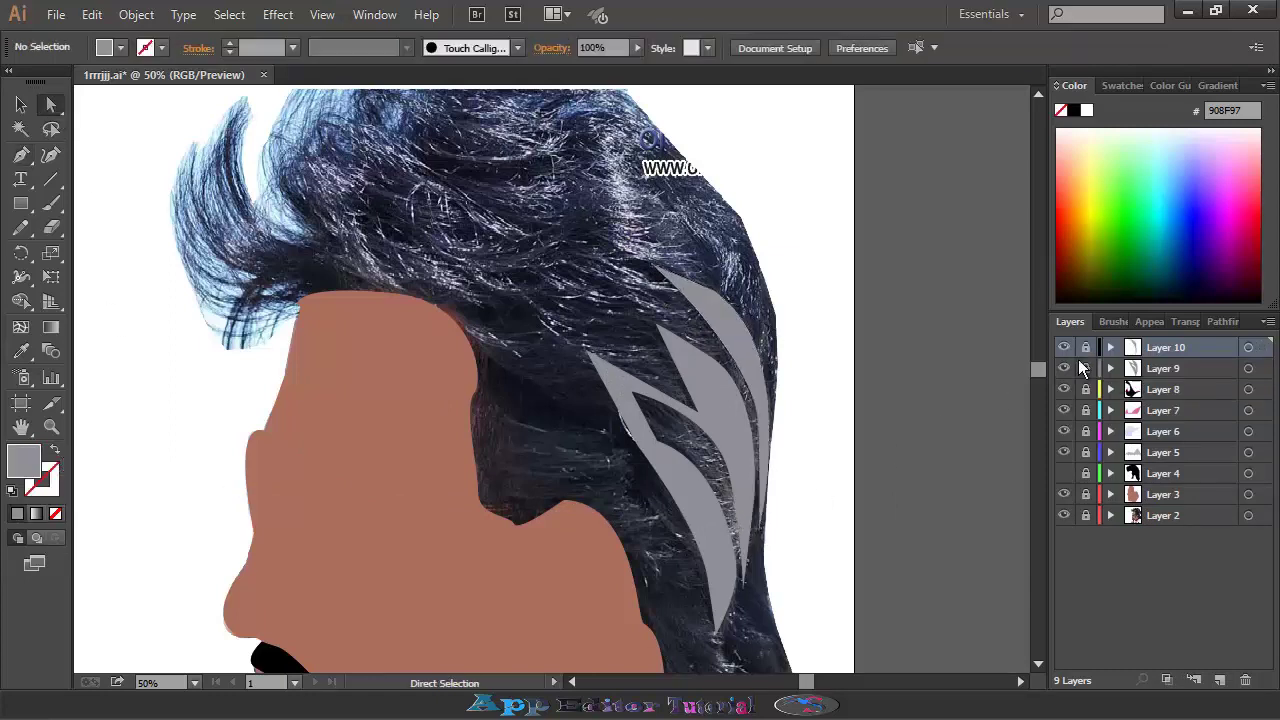
click(1063, 473)
Lower both grey streaks' opacity to 65%.
click(1086, 347)
key(v)
click(700, 350)
click(637, 48)
drag(645, 67, 606, 68)
click(606, 406)
click(1086, 368)
click(586, 366)
click(637, 48)
click(980, 400)
scroll(777, 474, up, 1)
Lock both streak layers, add Layer 11, and hide hair and skin for grey paintbrush work.
click(1086, 347)
click(1086, 368)
click(1220, 680)
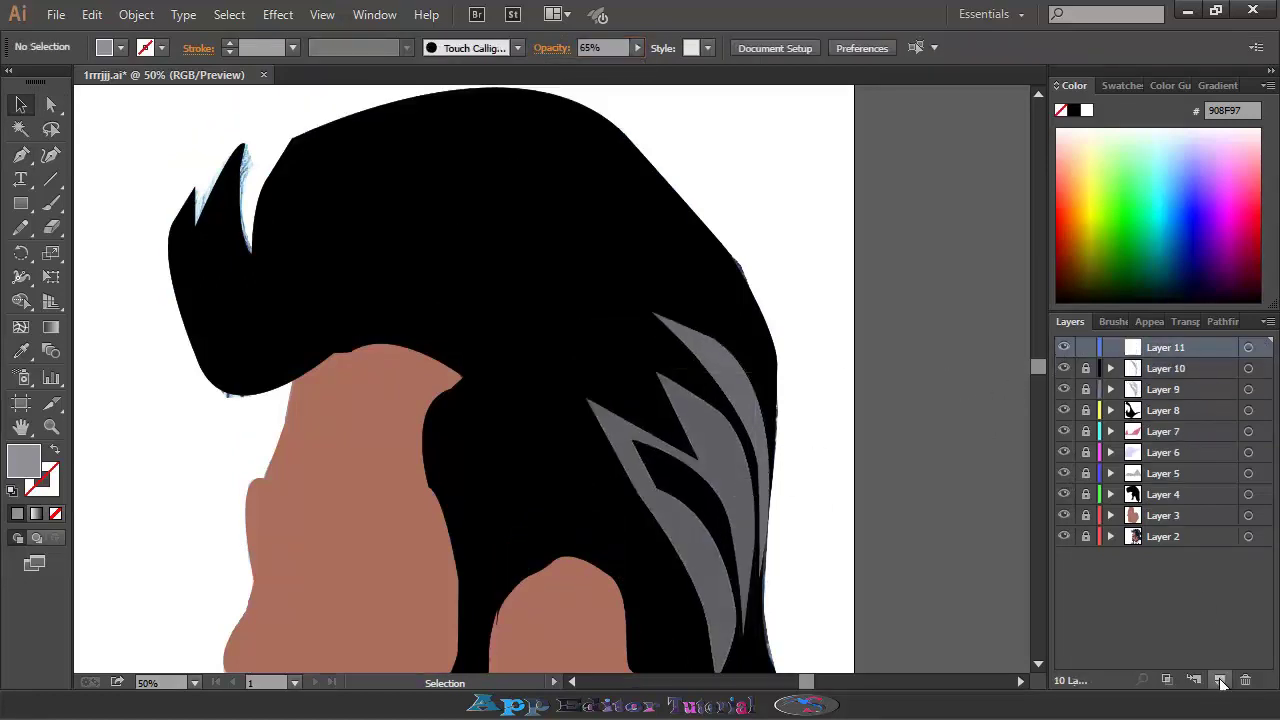
click(1063, 494)
key(b)
key(shift+x)
click(1108, 321)
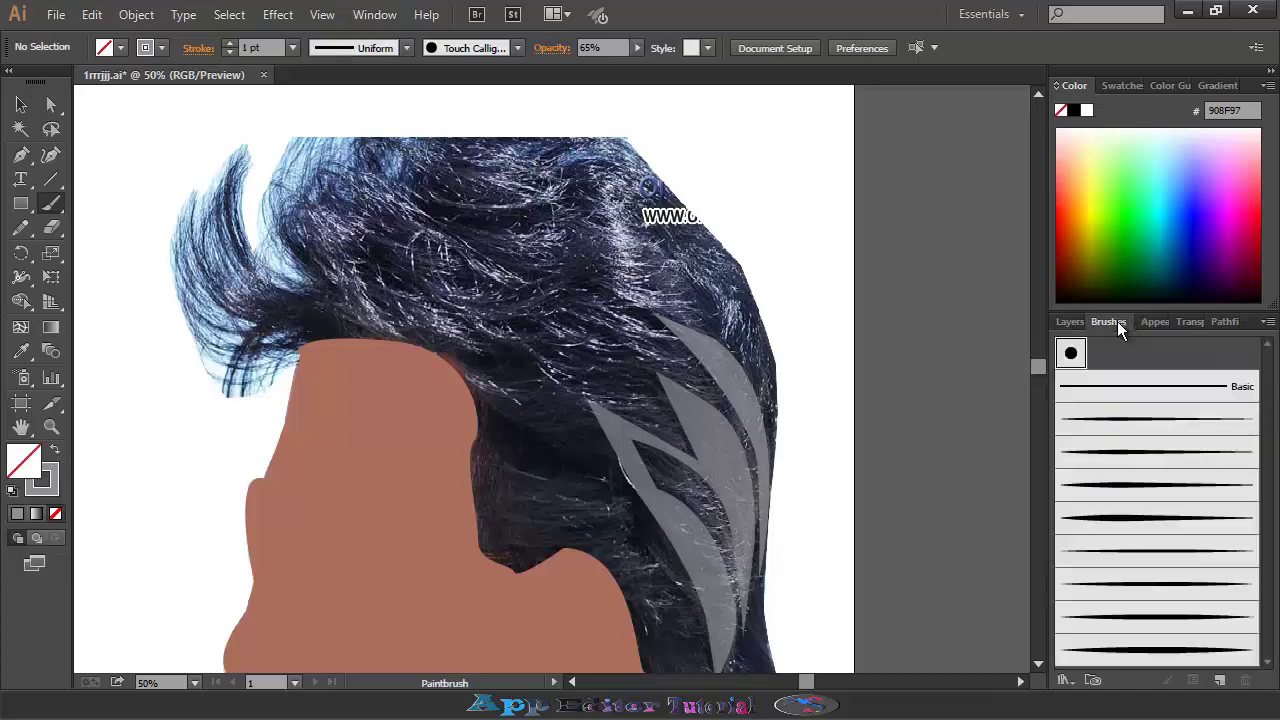
click(1079, 322)
click(1063, 515)
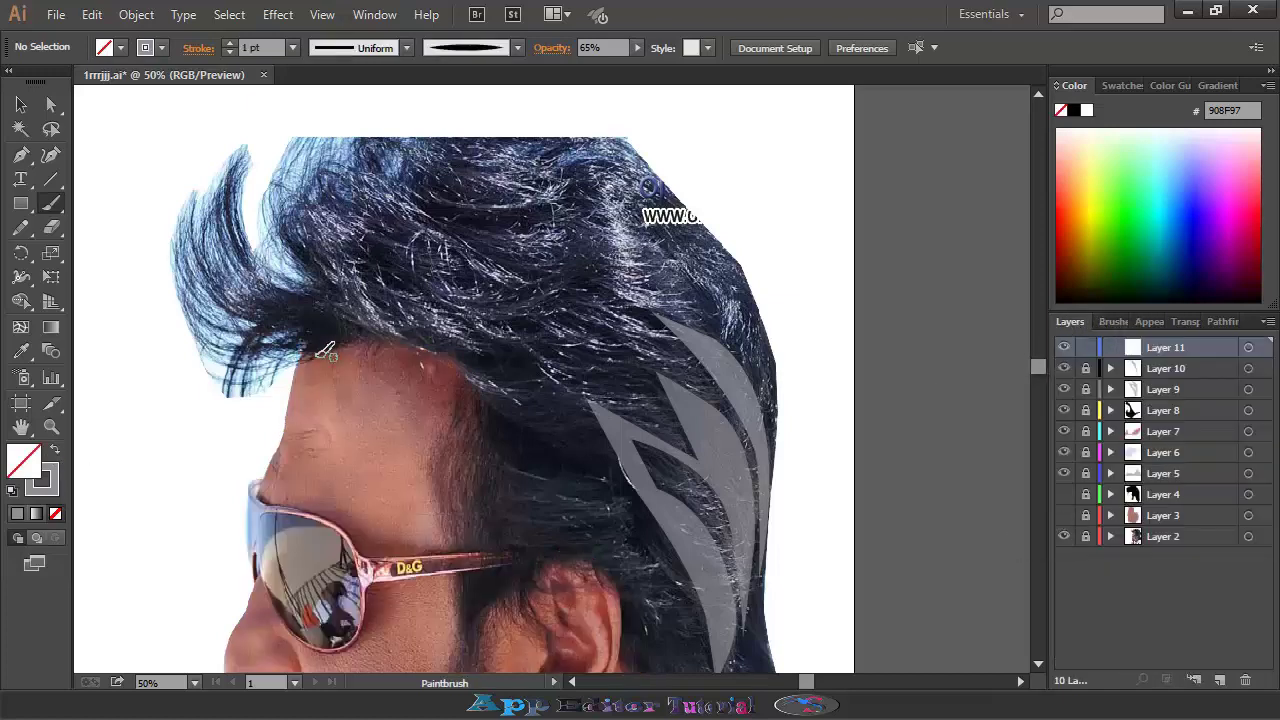
Paint curved grey strands along the hairline and over the front quiff.
drag(224, 392, 258, 375)
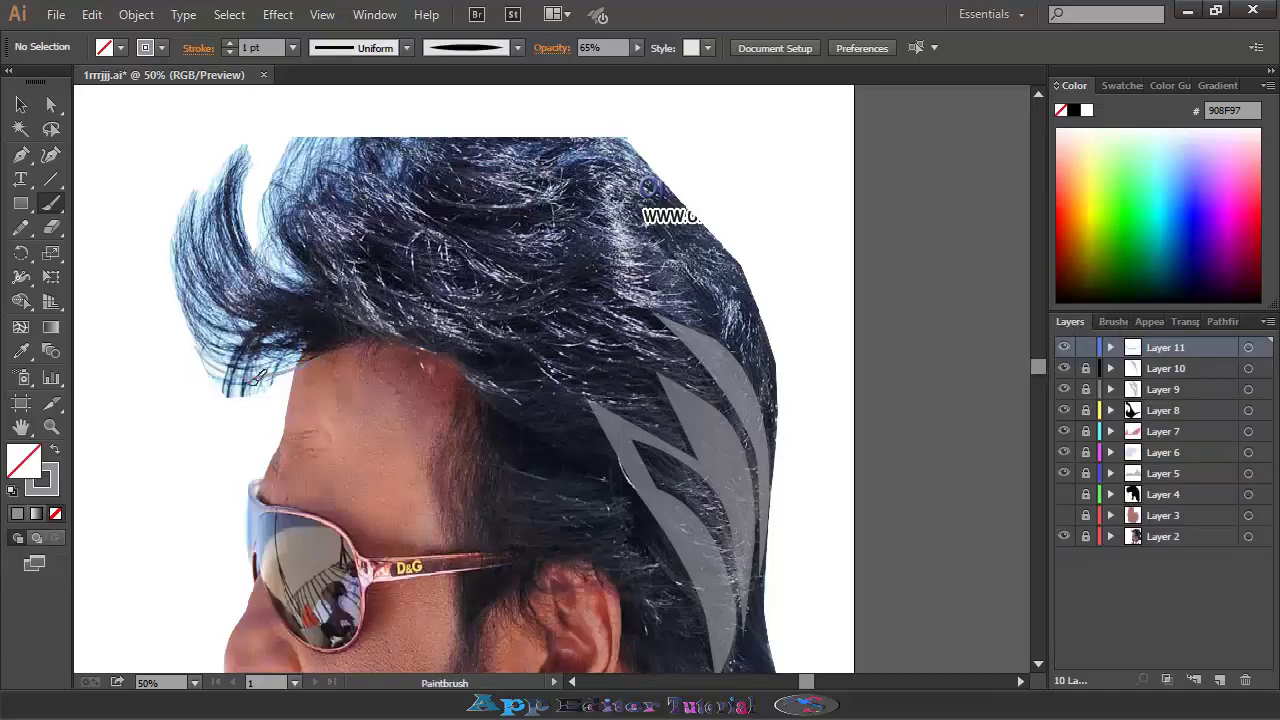
click(21, 104)
drag(157, 272, 312, 398)
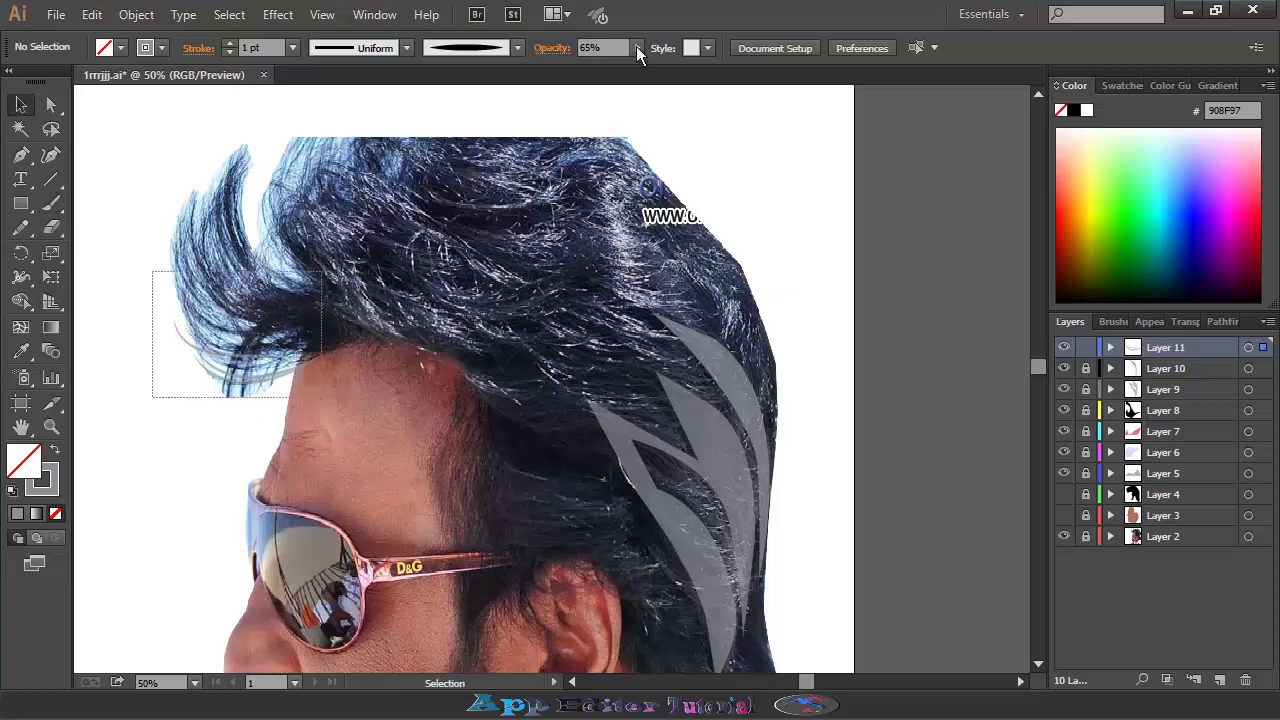
key(ctrl+shift+a)
key(b)
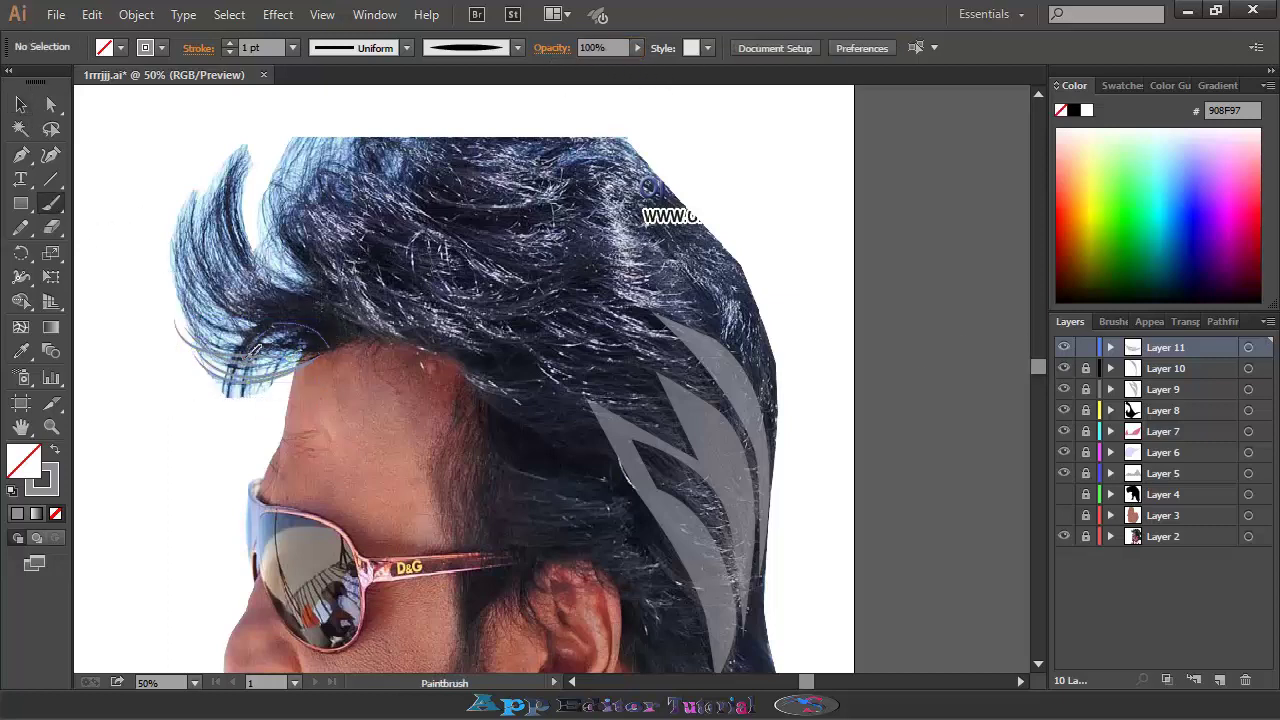
drag(254, 350, 314, 338)
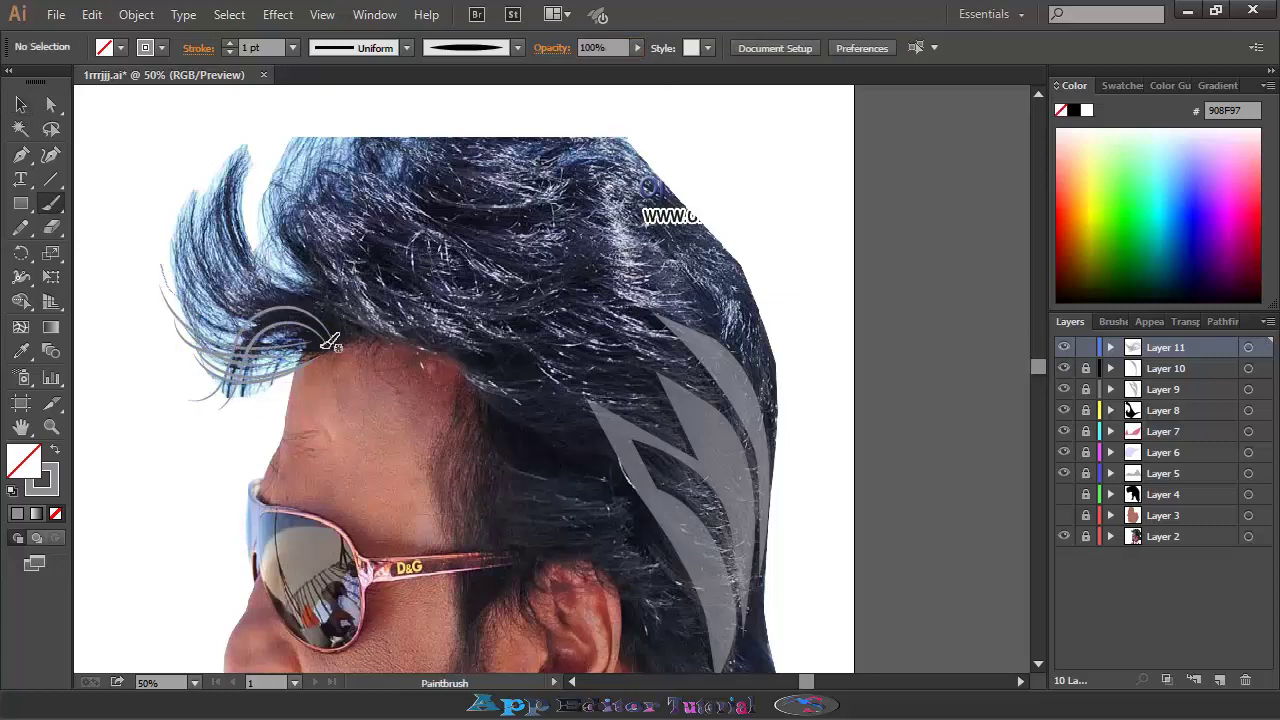
drag(200, 298, 352, 330)
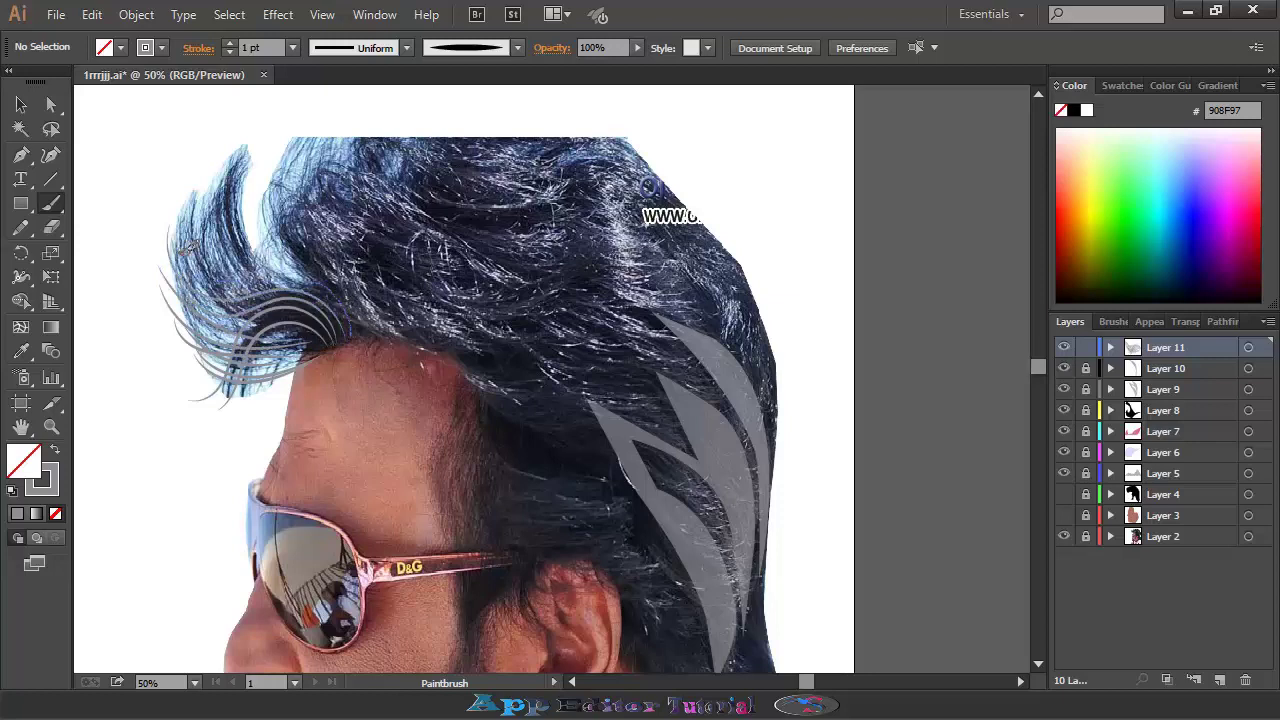
drag(176, 215, 360, 331)
drag(242, 183, 466, 440)
Paint strands beside the temple, above the sunglasses' arm and through the middle hair.
scroll(298, 190, up, 1)
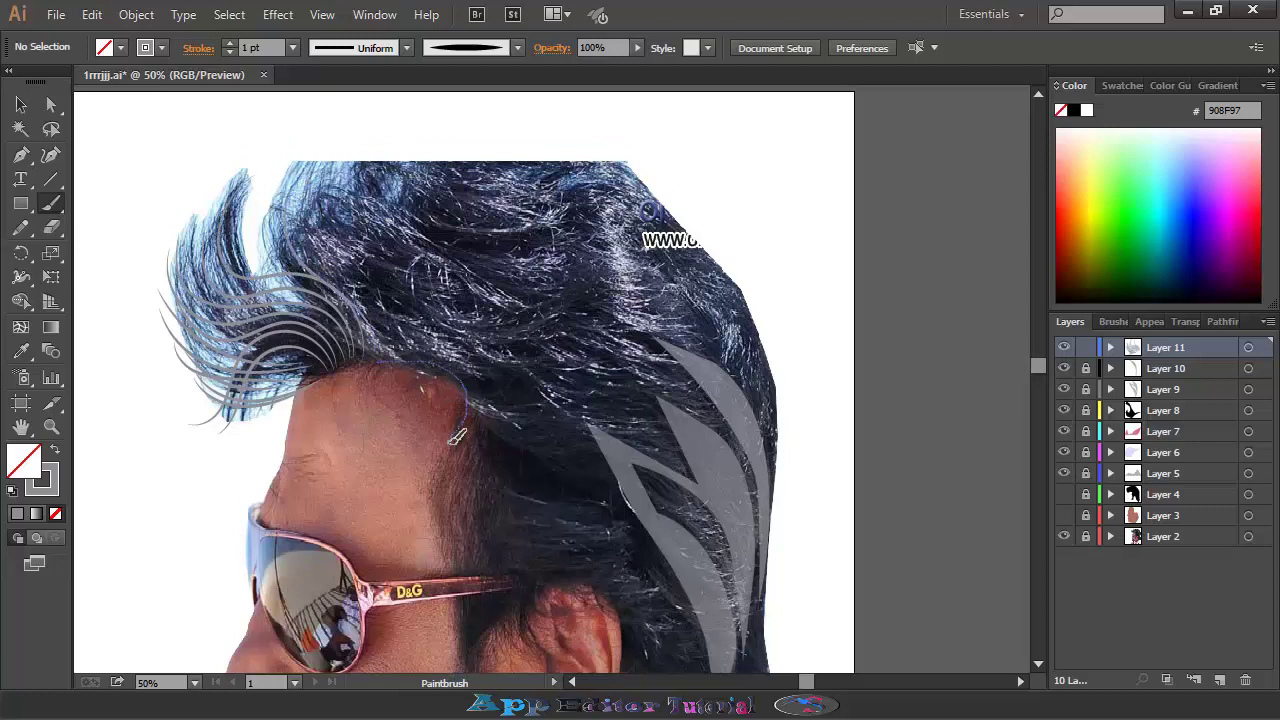
drag(463, 535, 463, 536)
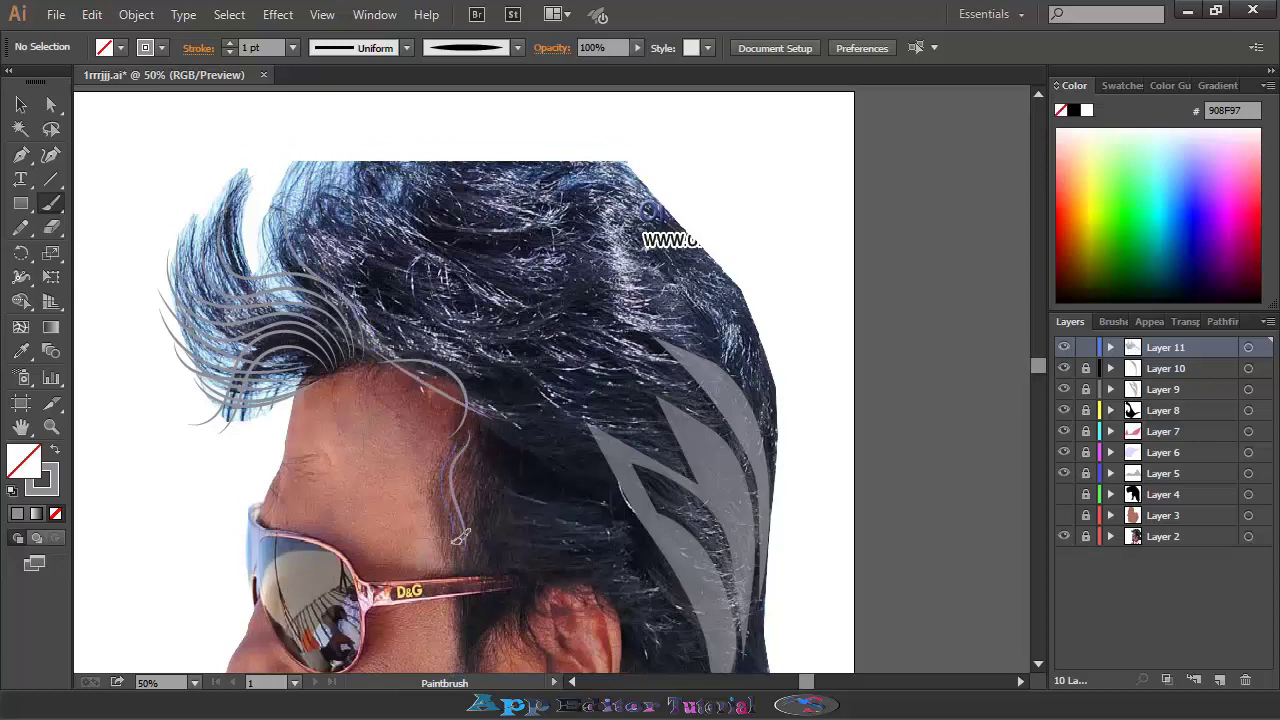
mouse_move(484, 422)
mouse_down()
mouse_move(482, 530)
mouse_move(523, 534)
mouse_up()
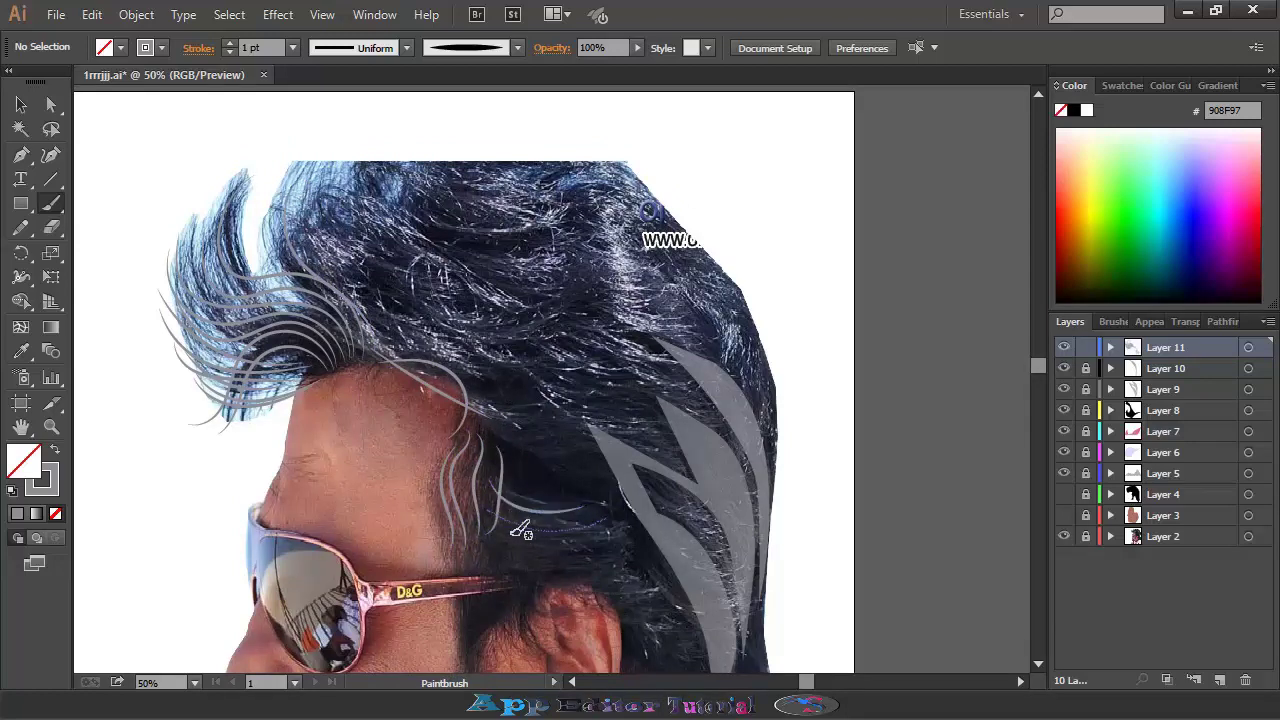
scroll(523, 534, down, 3)
drag(468, 605, 479, 481)
mouse_move(490, 560)
mouse_down()
mouse_move(509, 506)
mouse_move(610, 497)
mouse_up()
drag(586, 366, 500, 385)
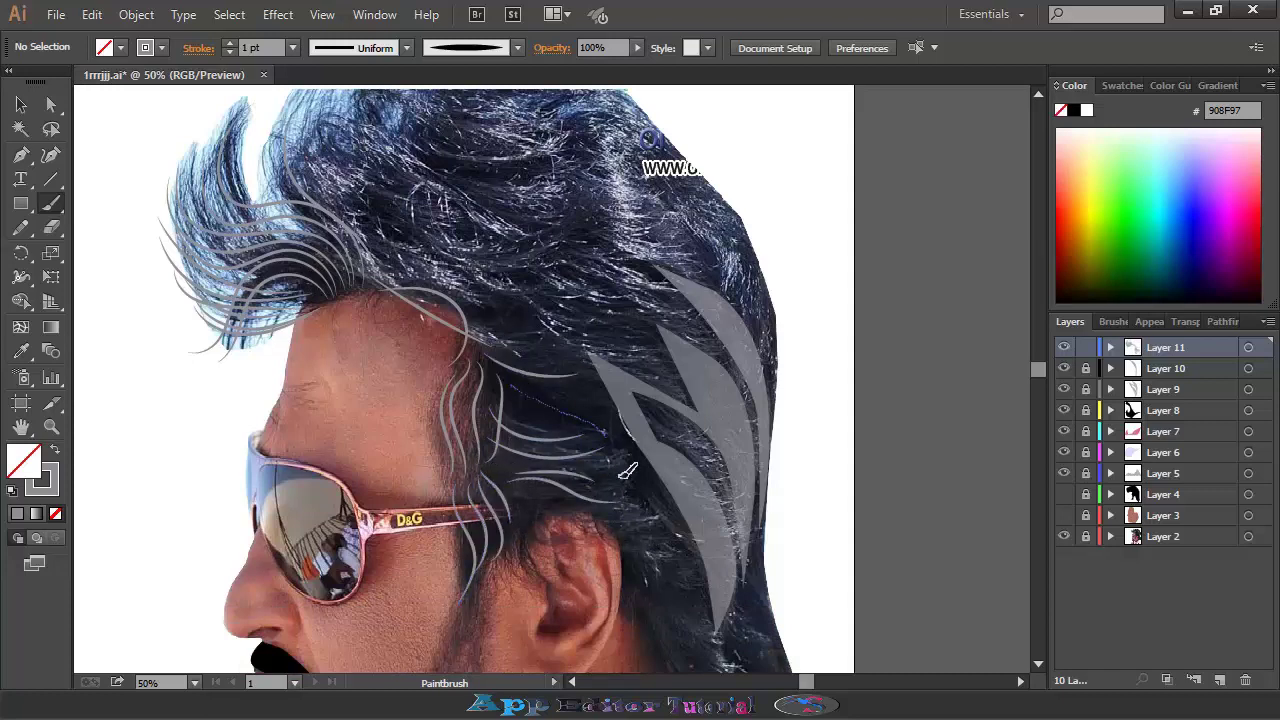
drag(628, 480, 693, 568)
scroll(693, 568, up, 3)
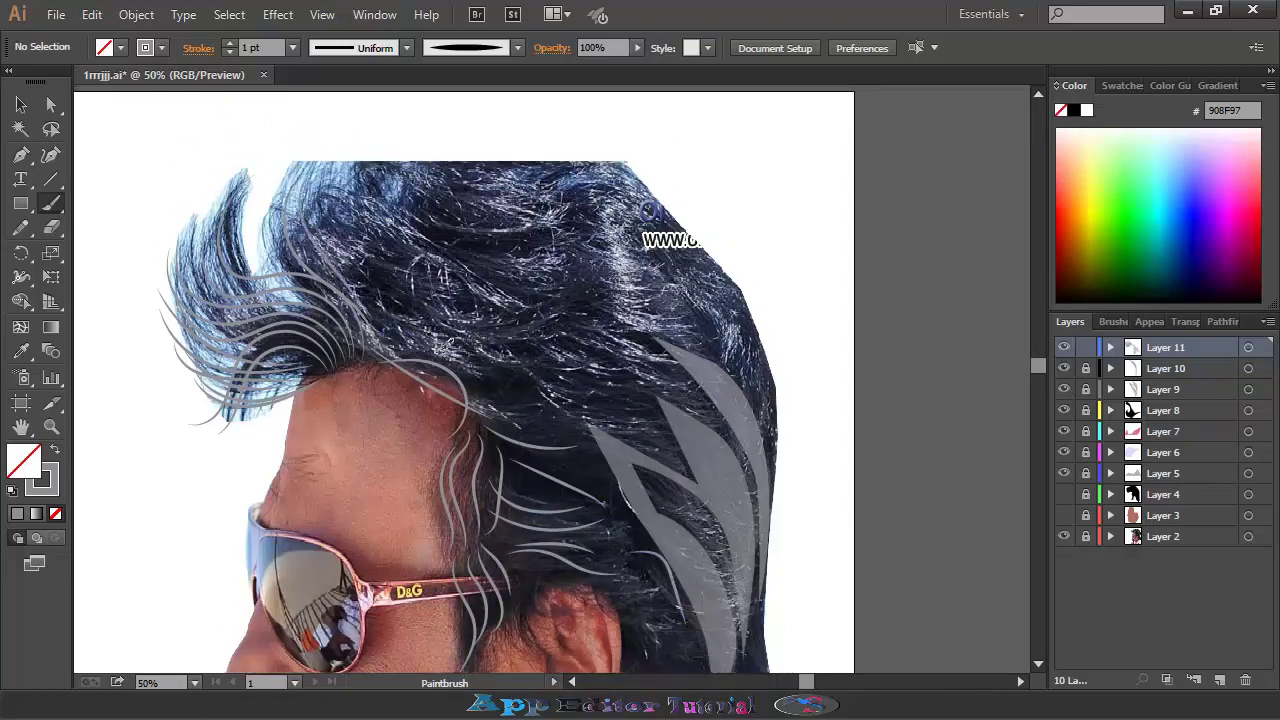
drag(640, 418, 555, 405)
drag(665, 370, 452, 303)
drag(644, 329, 420, 320)
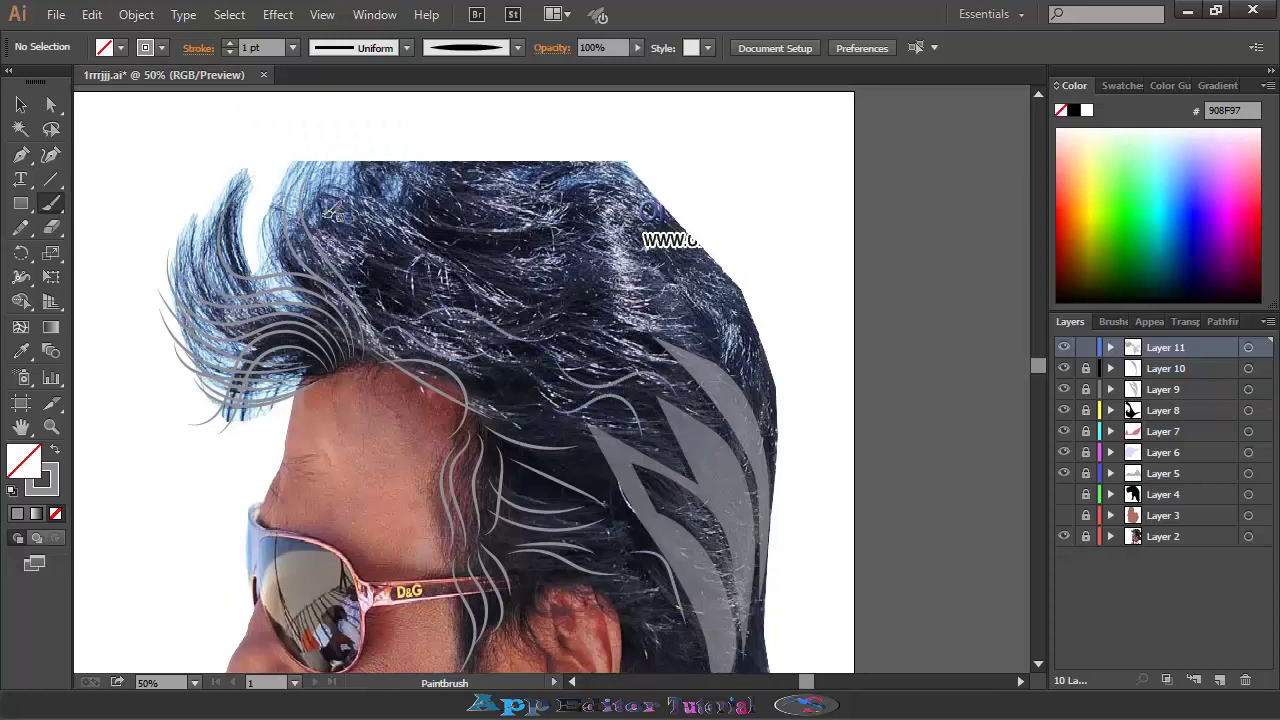
drag(334, 211, 455, 285)
Add strands along the top edge of the hair, into the quiff, and wavy middle strands.
click(1063, 515)
drag(400, 129, 516, 140)
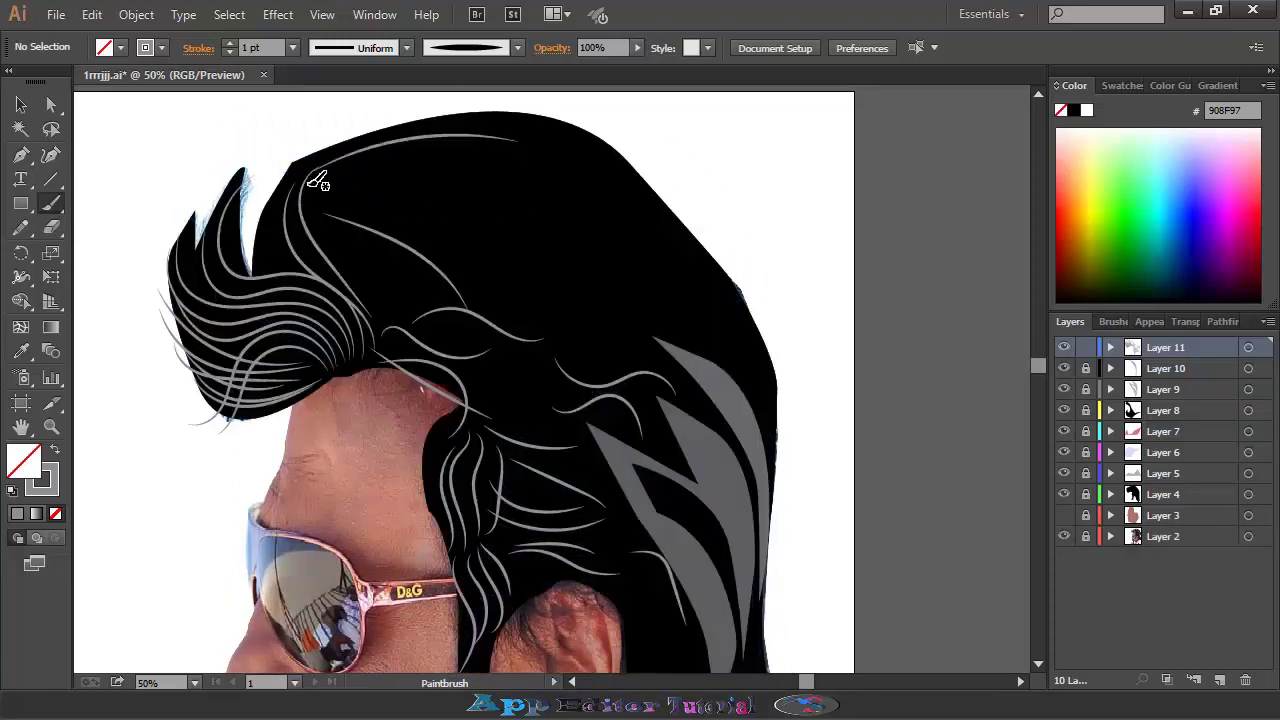
drag(268, 183, 266, 186)
drag(300, 145, 245, 263)
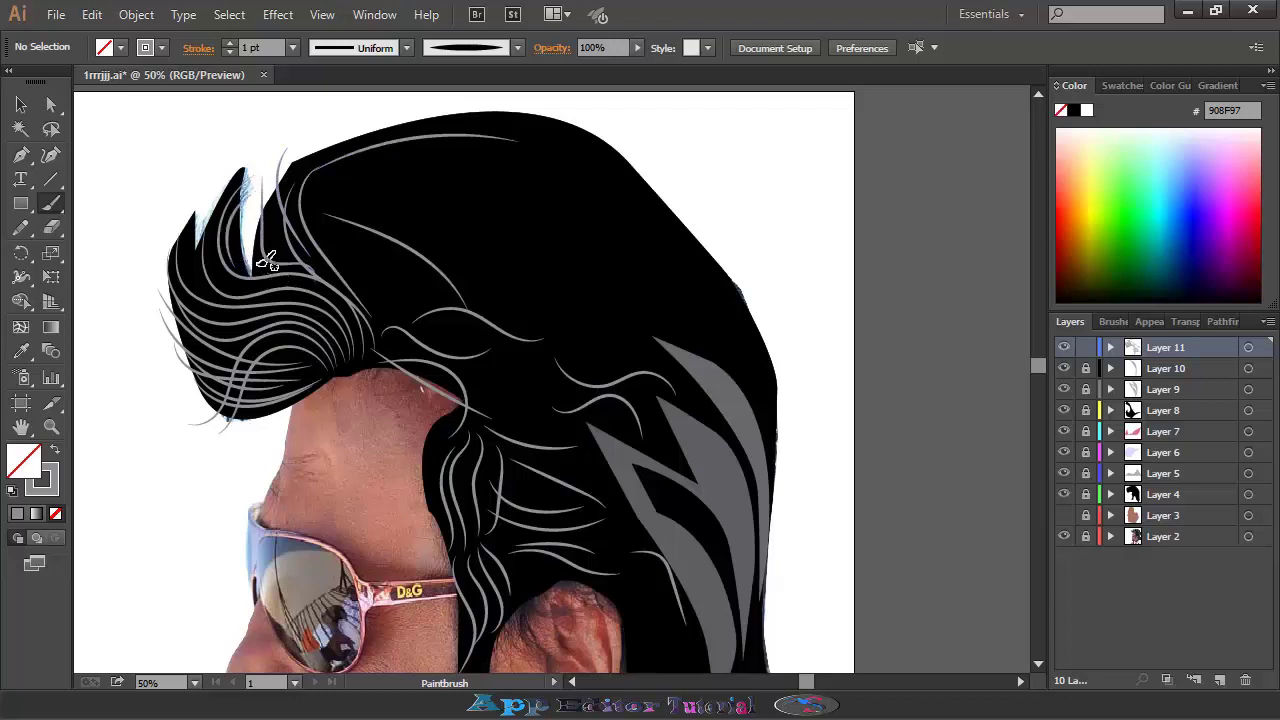
mouse_move(305, 170)
mouse_down()
mouse_move(383, 118)
mouse_move(516, 118)
mouse_up()
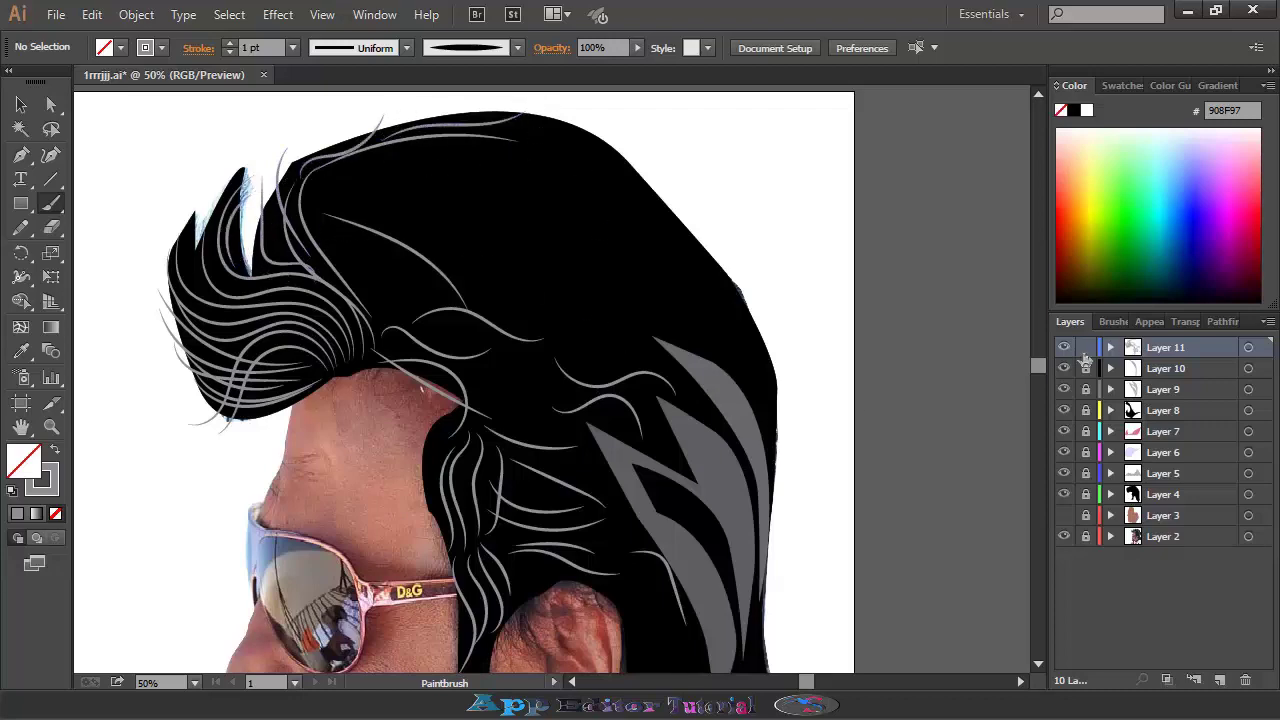
click(1063, 494)
drag(413, 195, 578, 160)
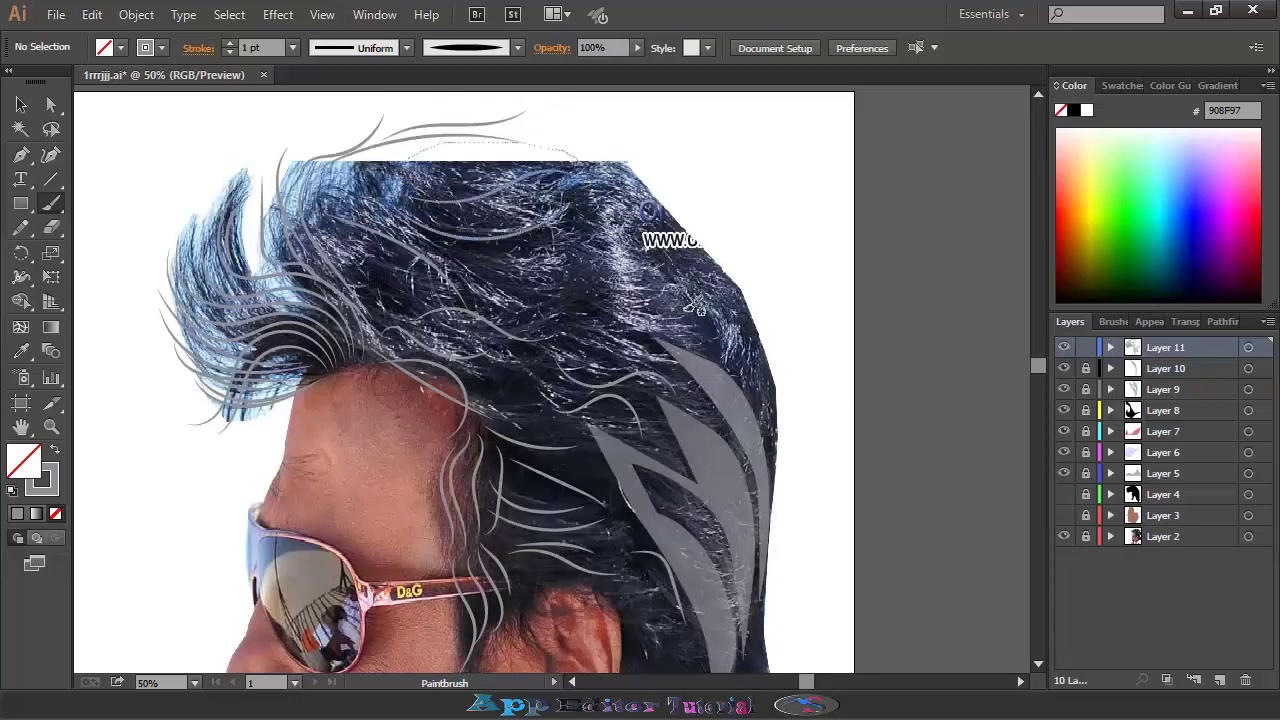
mouse_move(602, 275)
mouse_down()
mouse_move(740, 340)
mouse_move(485, 292)
mouse_up()
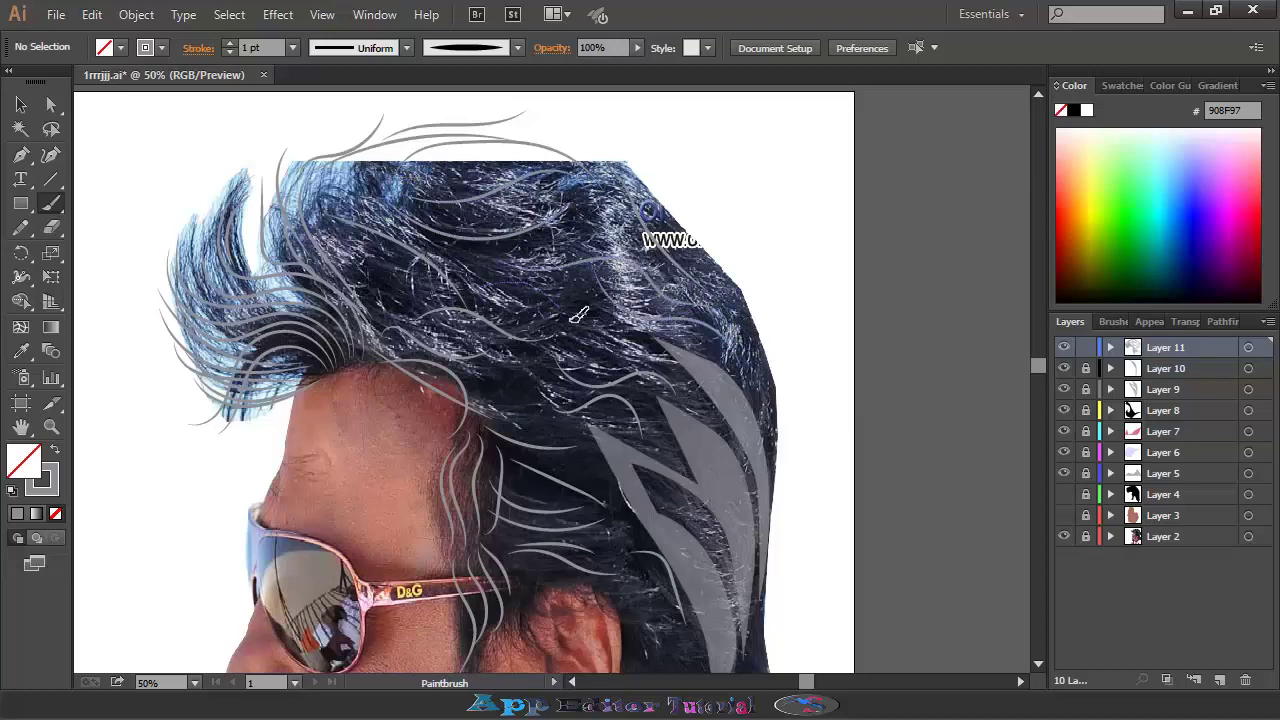
drag(645, 355, 515, 370)
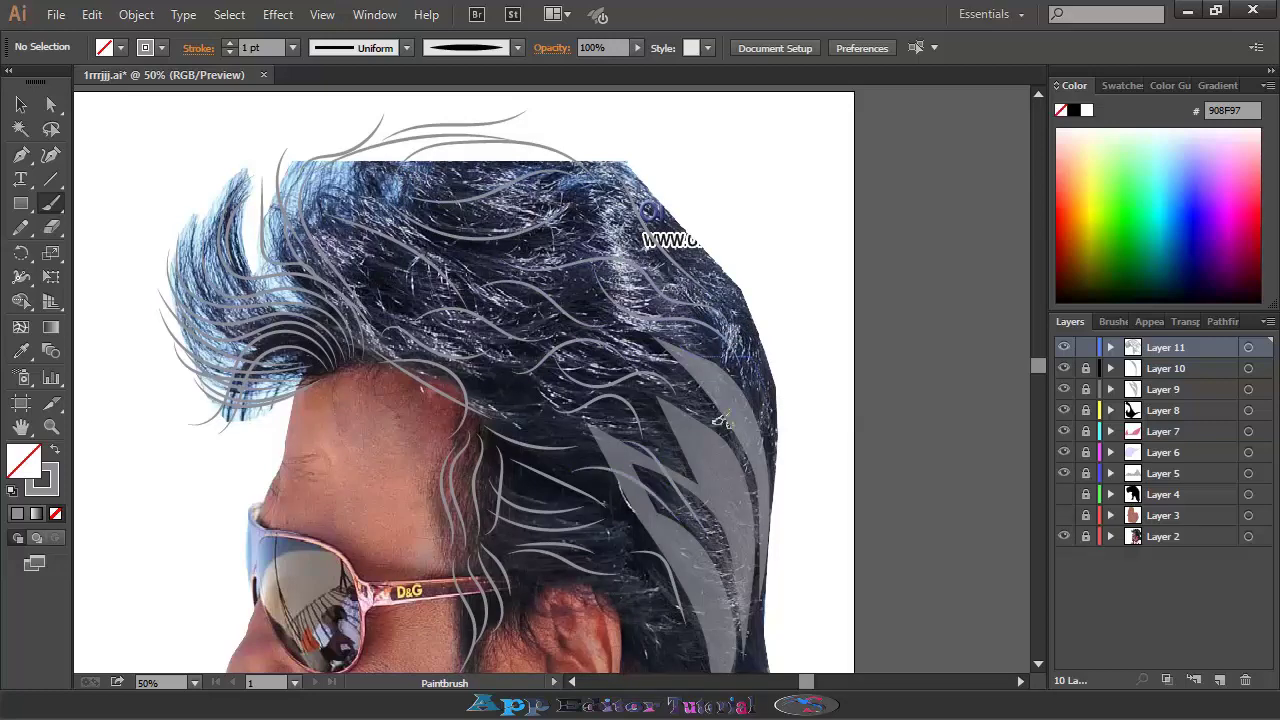
Paint more wavy strands across the upper and middle hair with the black hair shown.
scroll(673, 463, down, 3)
click(1063, 494)
scroll(441, 297, up, 3)
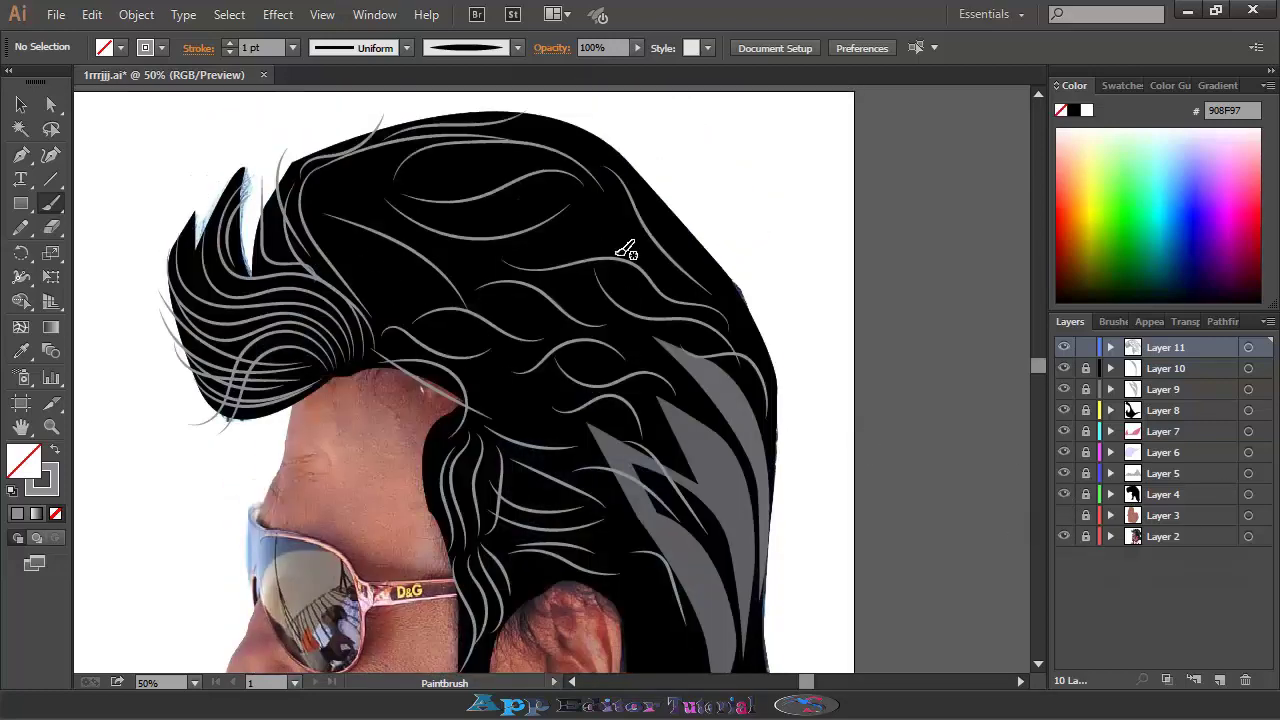
drag(625, 250, 371, 251)
drag(515, 166, 473, 161)
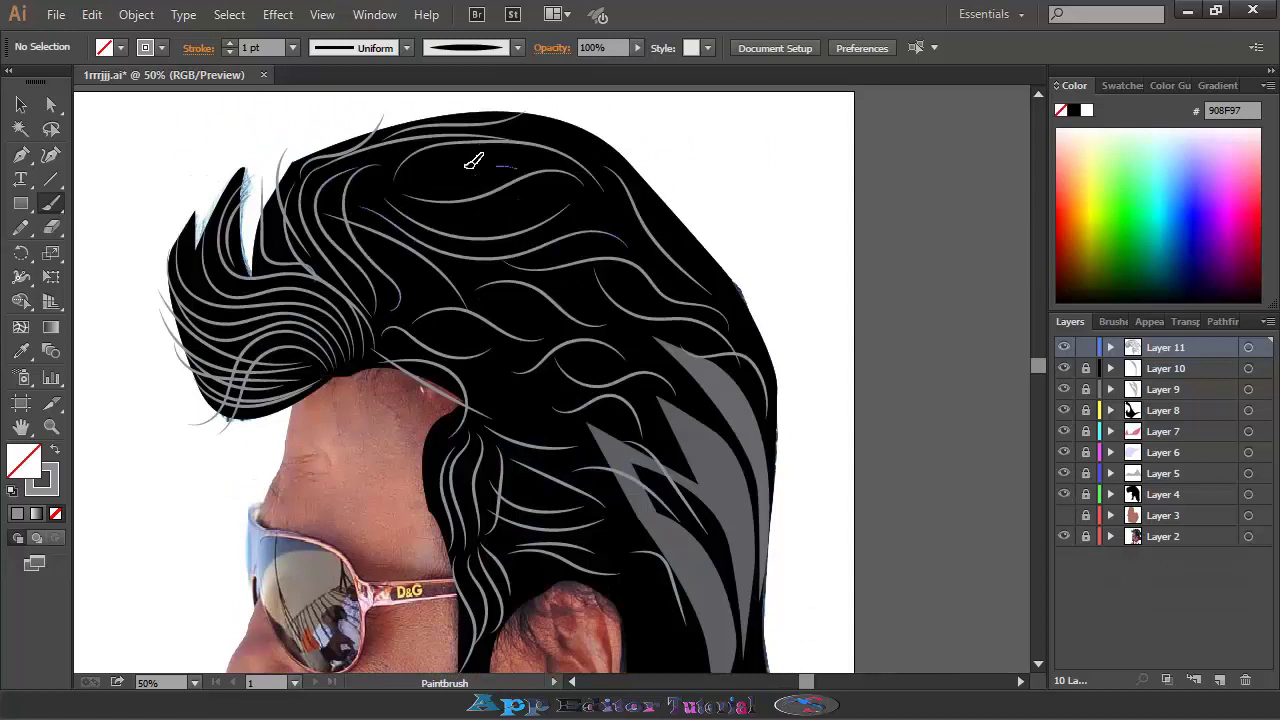
drag(423, 200, 592, 192)
scroll(516, 330, down, 3)
mouse_move(591, 286)
mouse_down()
mouse_move(422, 290)
mouse_move(490, 298)
mouse_up()
drag(592, 340, 504, 352)
scroll(470, 332, up, 1)
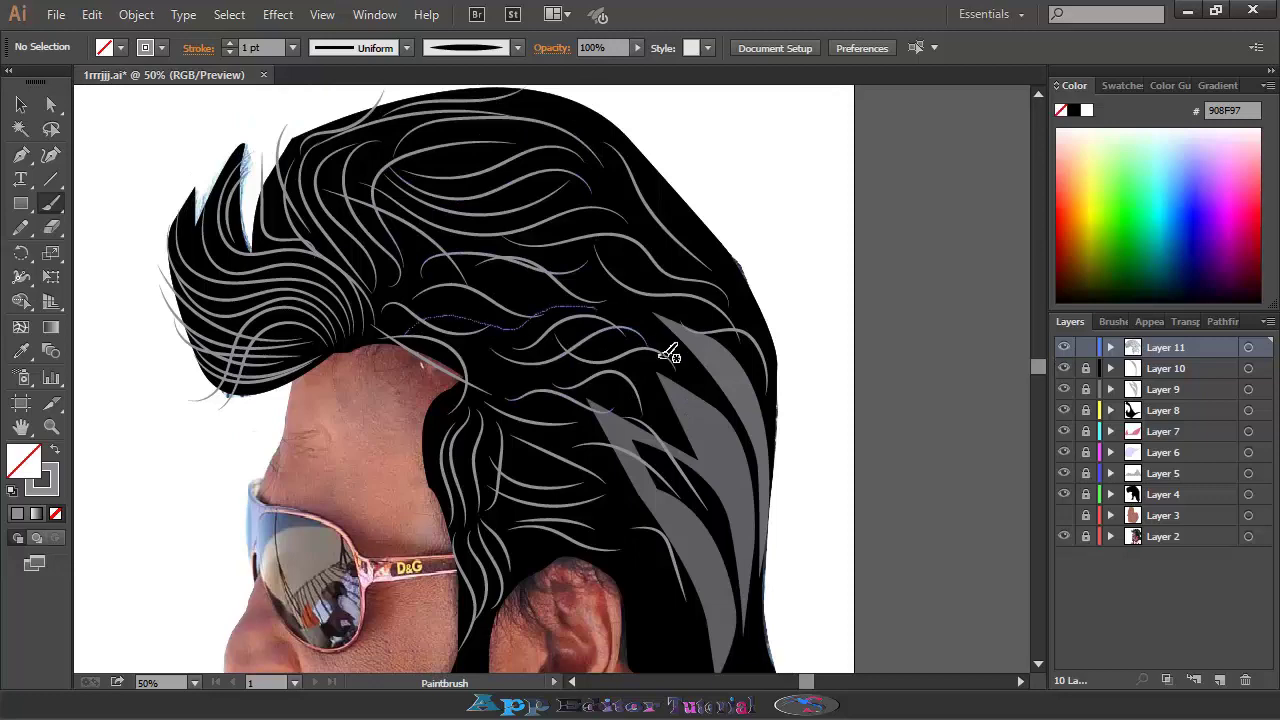
scroll(690, 520, down, 6)
drag(669, 353, 690, 252)
Add strands over the grey zigzag shape, down the back of the neck and hair.
mouse_move(752, 222)
mouse_down()
mouse_move(742, 380)
mouse_move(680, 526)
mouse_up()
drag(640, 354, 692, 436)
scroll(731, 517, up, 3)
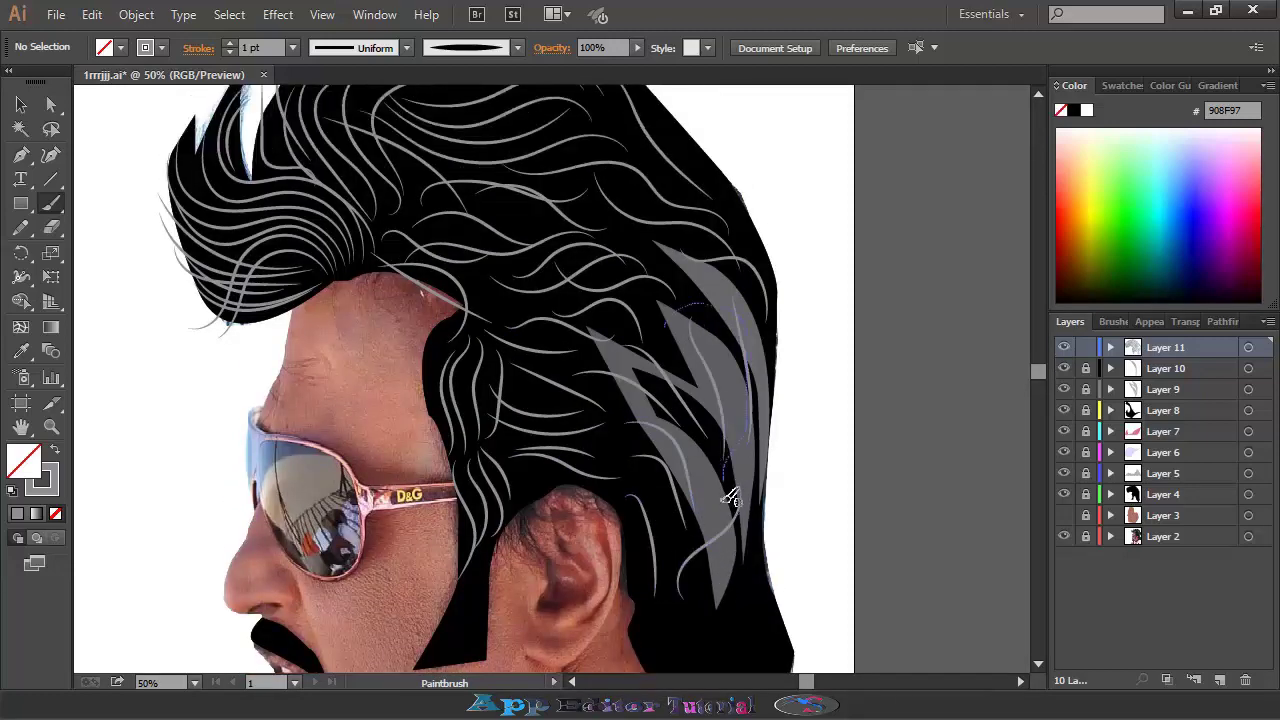
drag(731, 497, 690, 453)
scroll(700, 470, down, 6)
click(1063, 494)
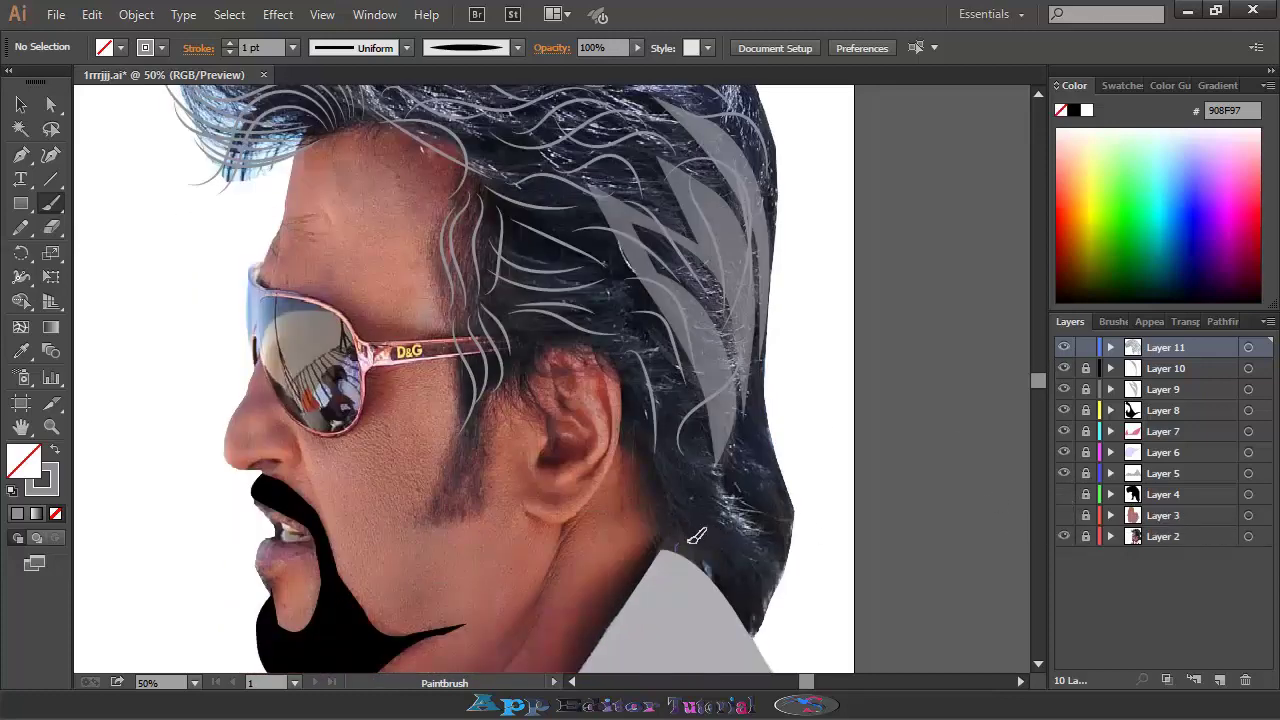
drag(758, 632, 684, 529)
drag(787, 604, 790, 606)
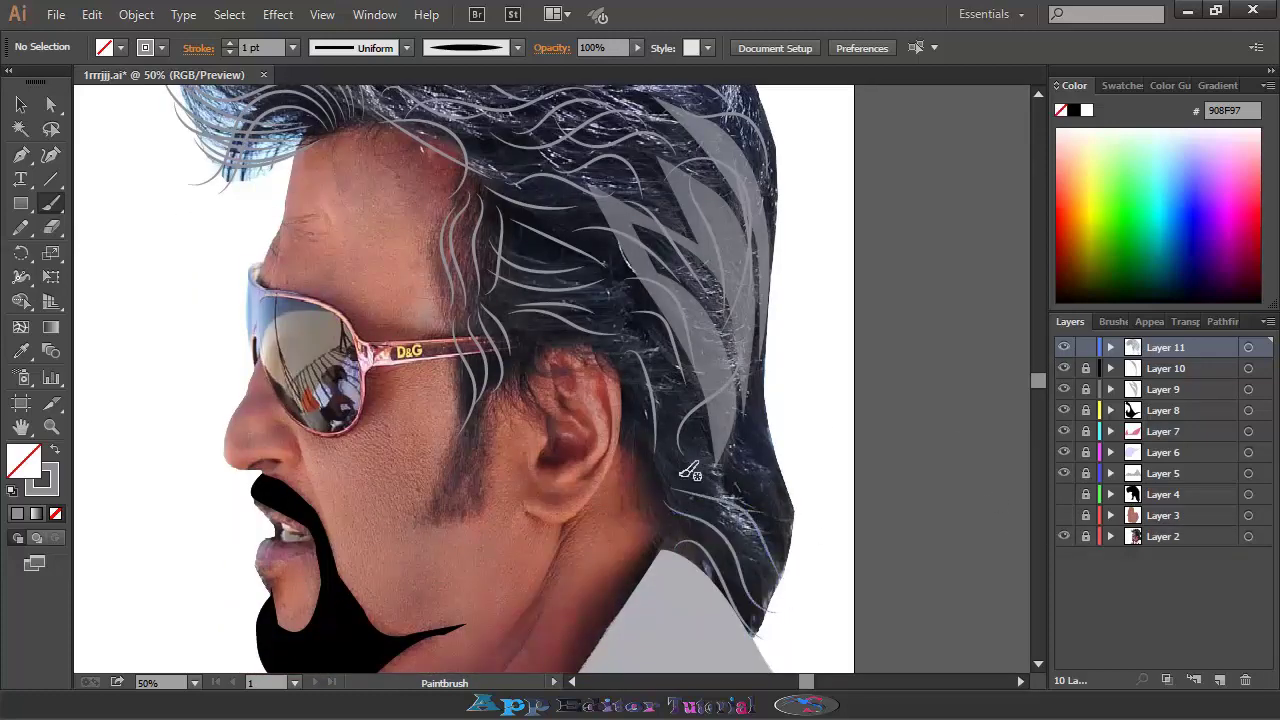
mouse_move(764, 383)
mouse_down()
mouse_move(700, 500)
mouse_move(690, 490)
mouse_up()
drag(650, 370, 760, 575)
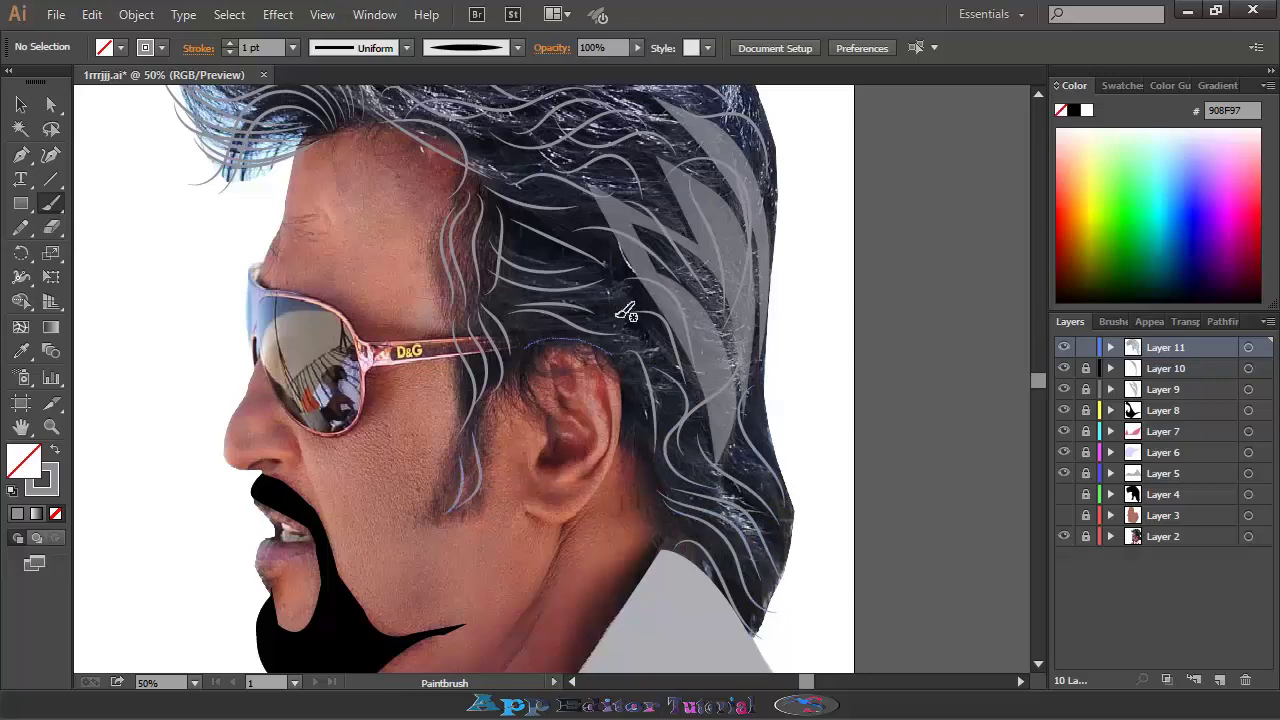
Fill in the remaining middle hair strands and one behind the ear.
scroll(660, 260, up, 1)
scroll(684, 208, up, 4)
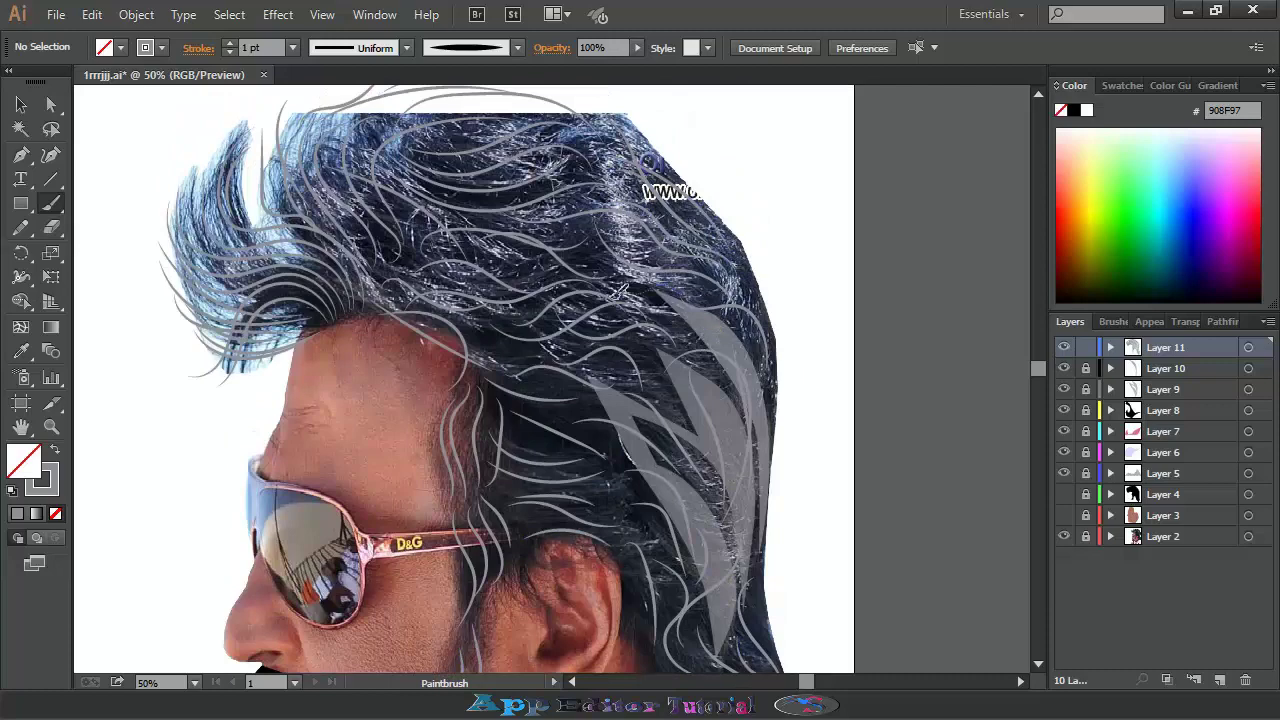
drag(568, 403, 536, 408)
drag(600, 452, 518, 436)
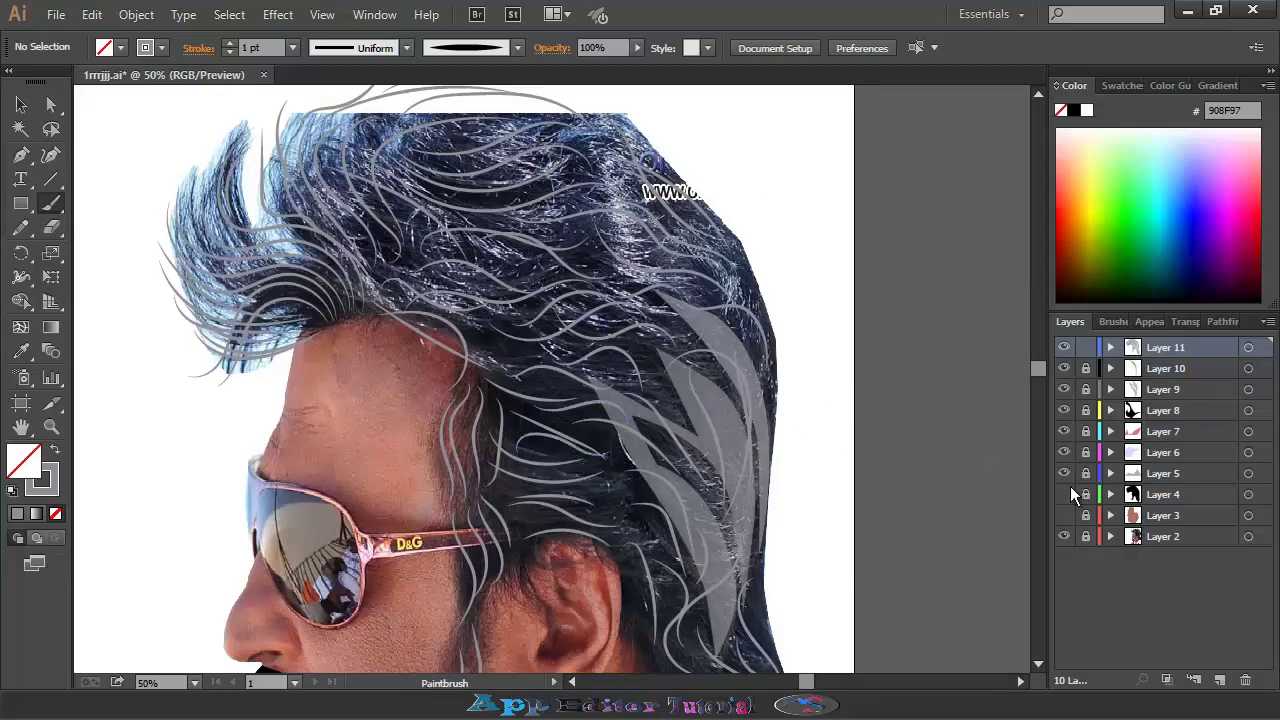
click(1063, 494)
scroll(870, 548, down, 4)
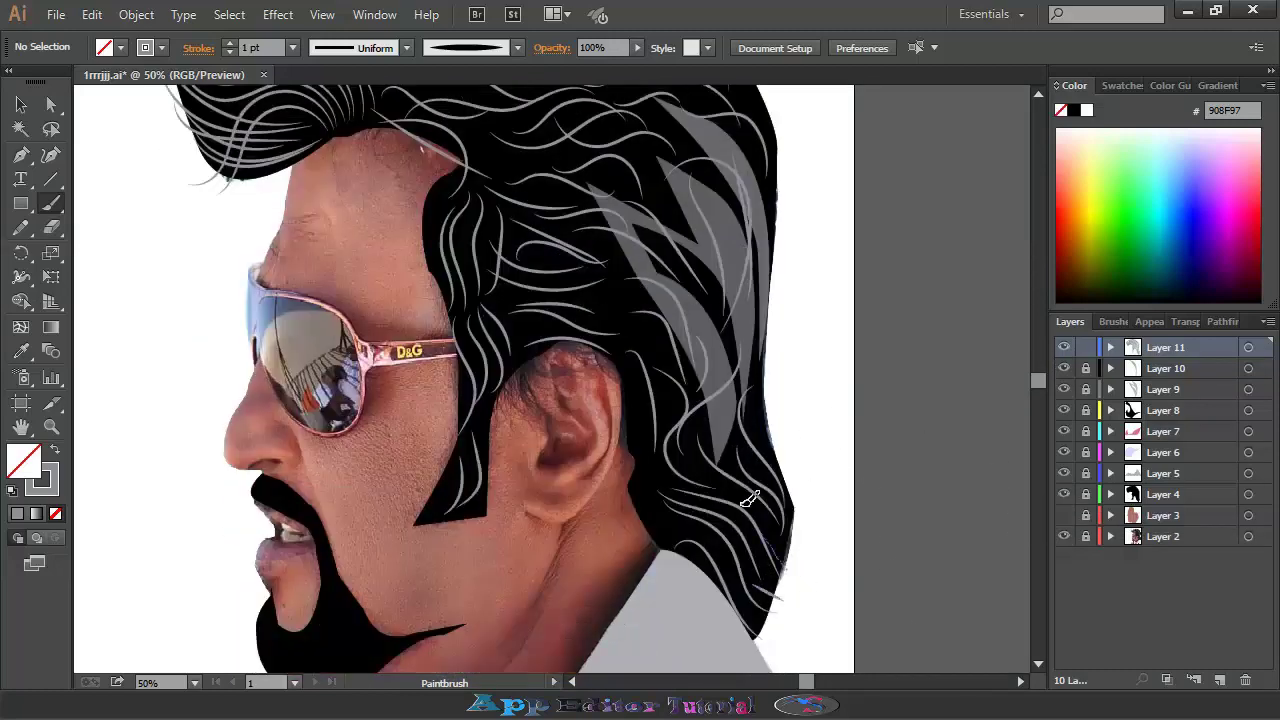
drag(465, 432, 492, 408)
scroll(270, 344, up, 5)
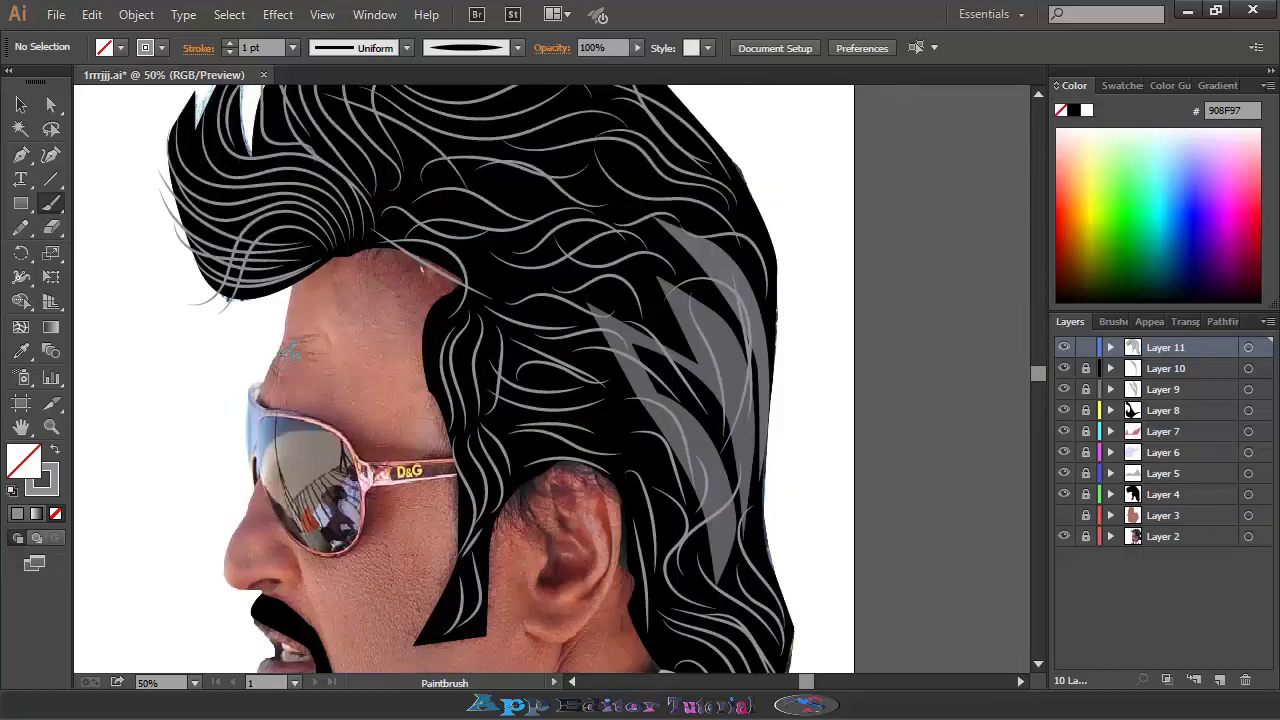
Thicken the top hair strand to a 5 pt stroke.
click(462, 178)
click(293, 47)
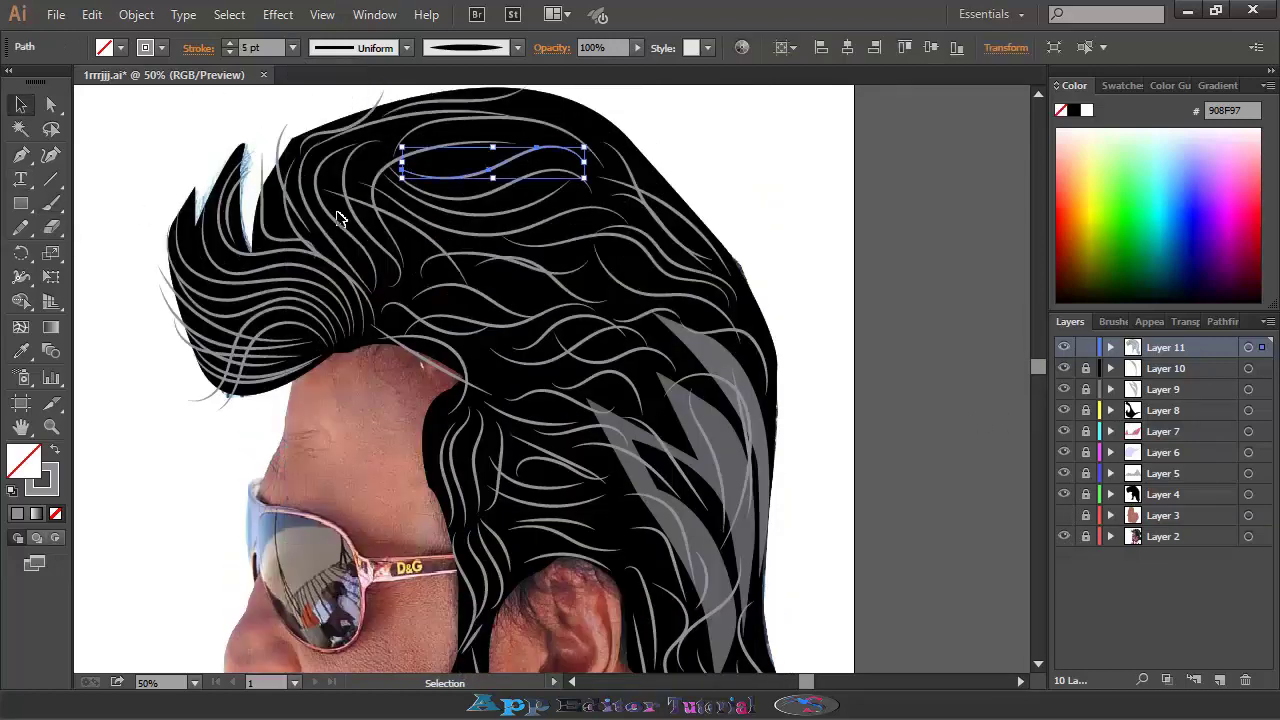
click(364, 194)
click(293, 47)
click(255, 192)
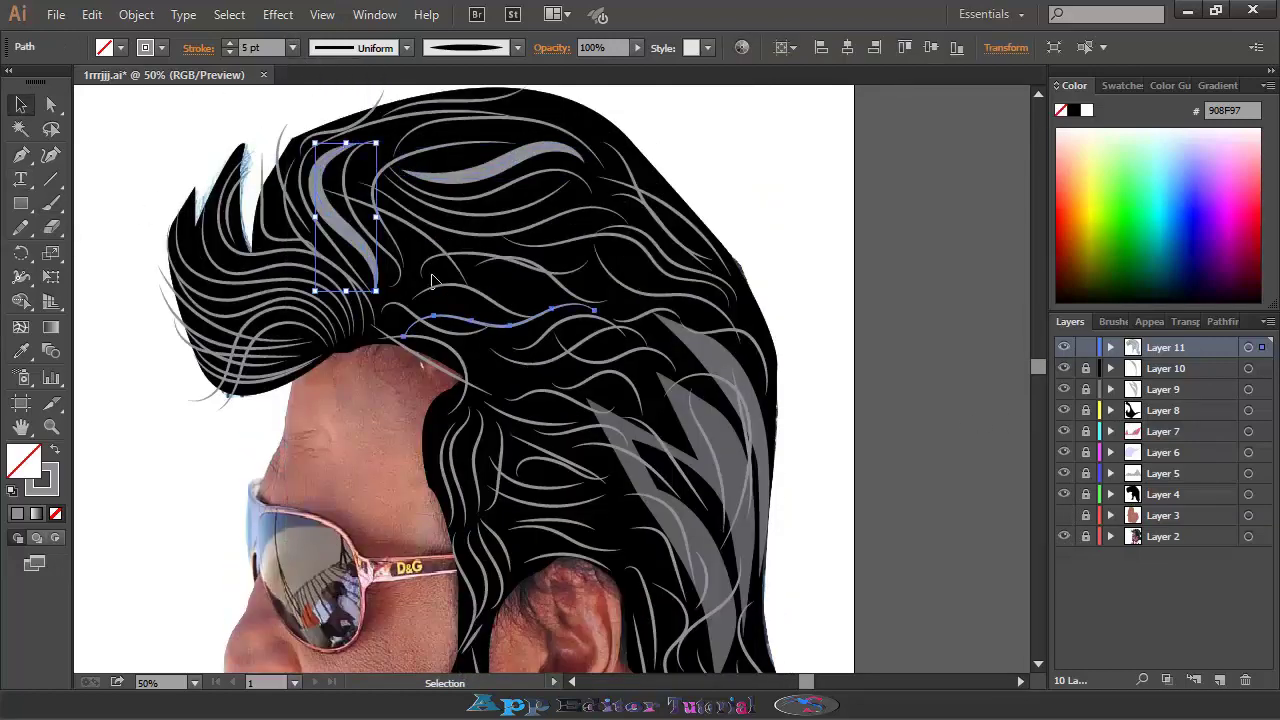
click(440, 318)
Thicken the front quiff strand and the upper-right wavy strand to 5 pt.
drag(236, 185, 177, 80)
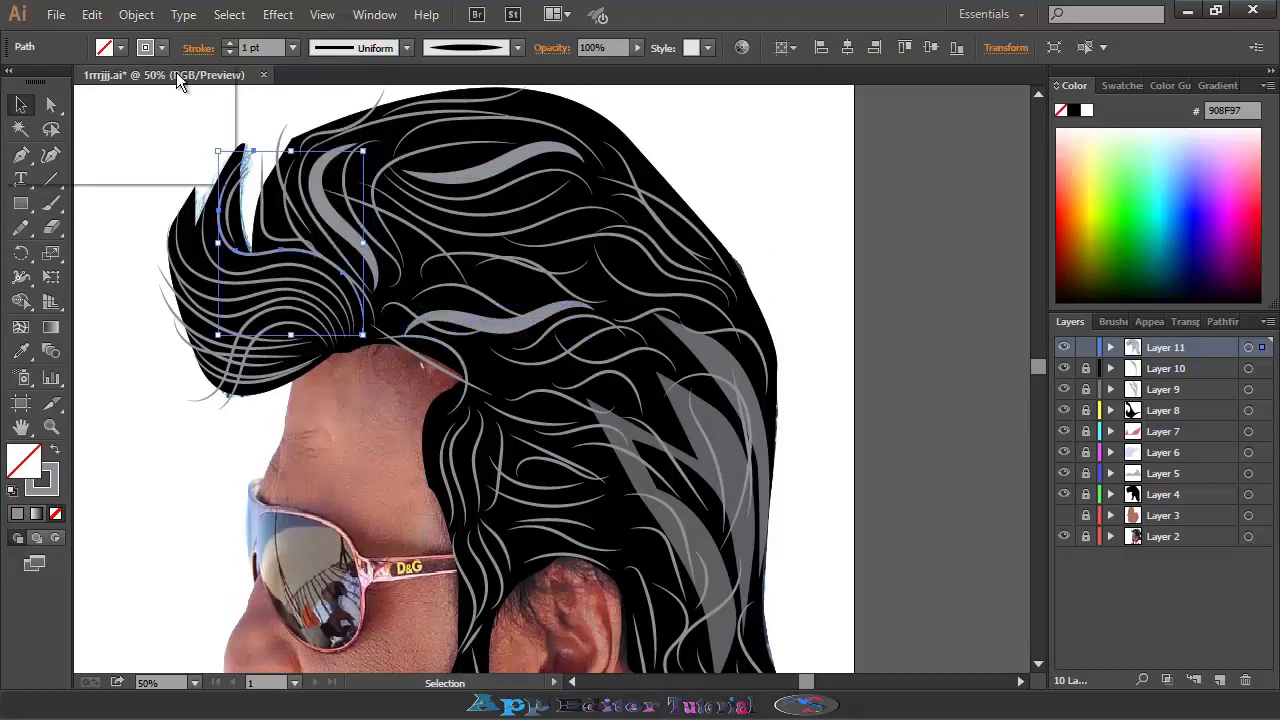
click(292, 47)
click(333, 210)
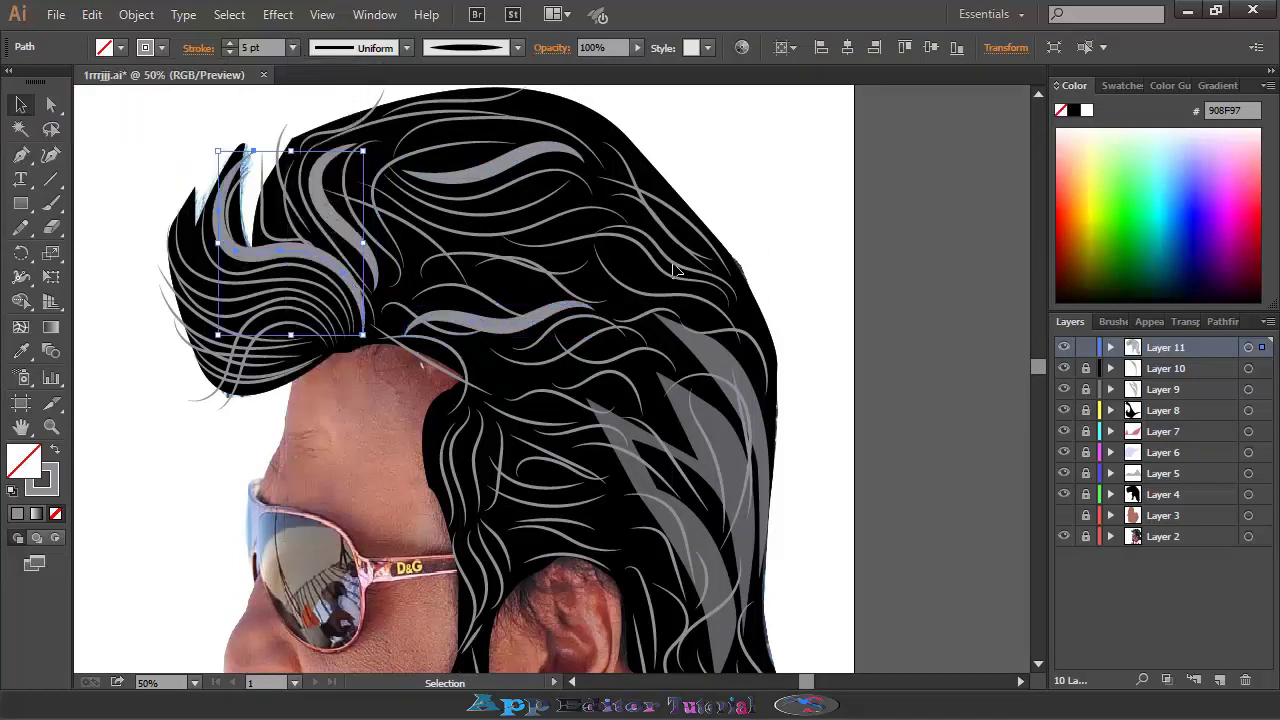
click(676, 270)
click(292, 47)
click(322, 205)
scroll(570, 427, down, 1)
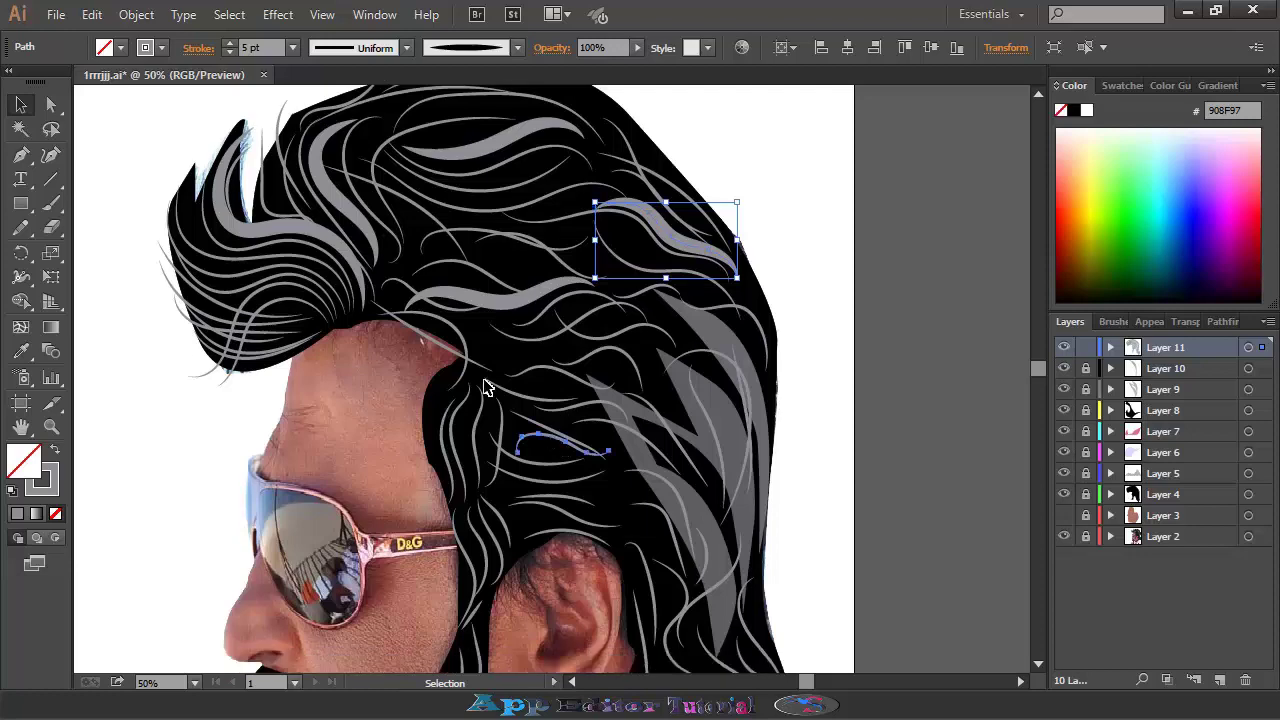
Thicken the small wavy strand above the ear, then check the whole head.
click(540, 437)
click(292, 47)
click(330, 198)
scroll(476, 290, down, 3)
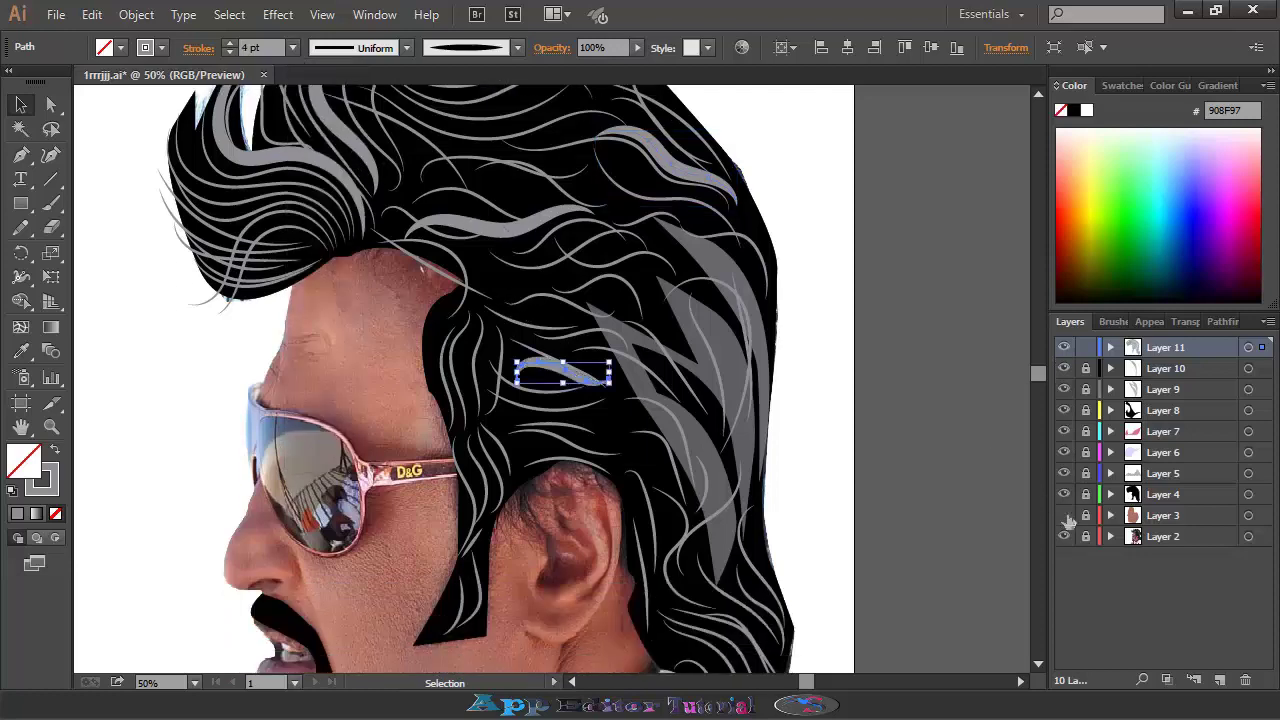
click(1063, 515)
key(ctrl+minus)
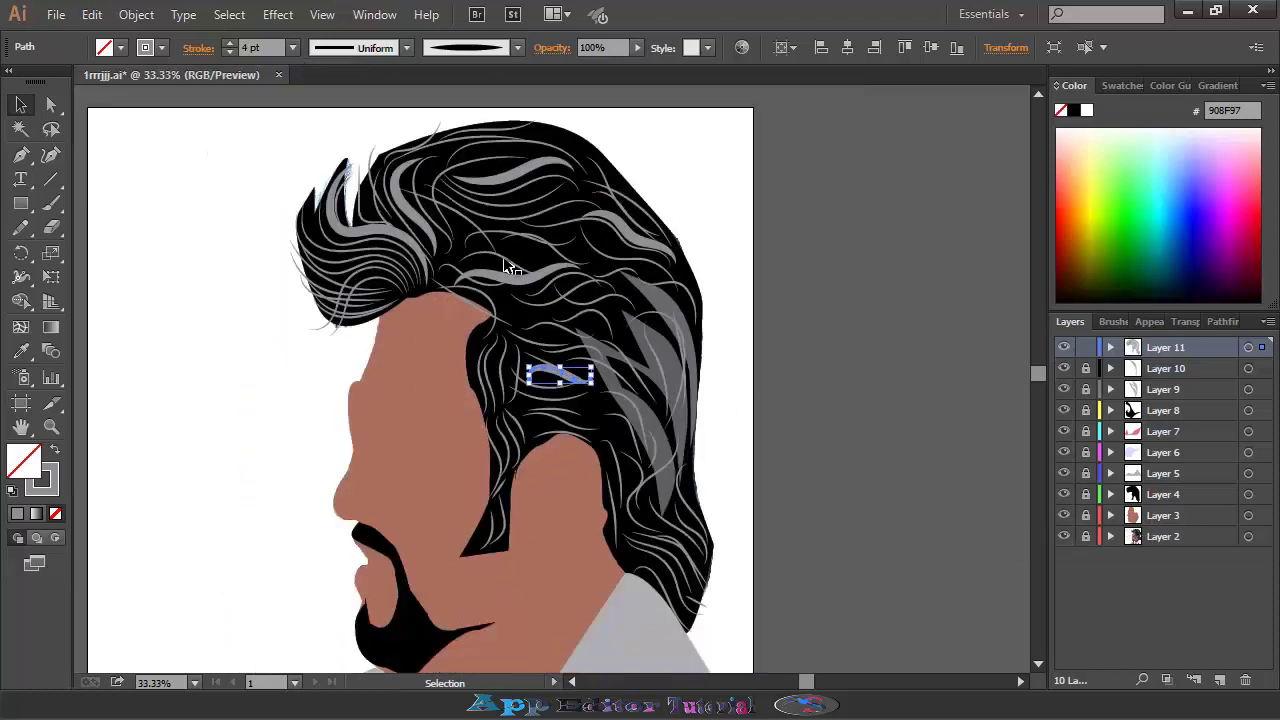
key(ctrl+plus)
Set the Paintbrush stroke weight to 1 pt and deselect the hair strand.
key(b)
click(292, 47)
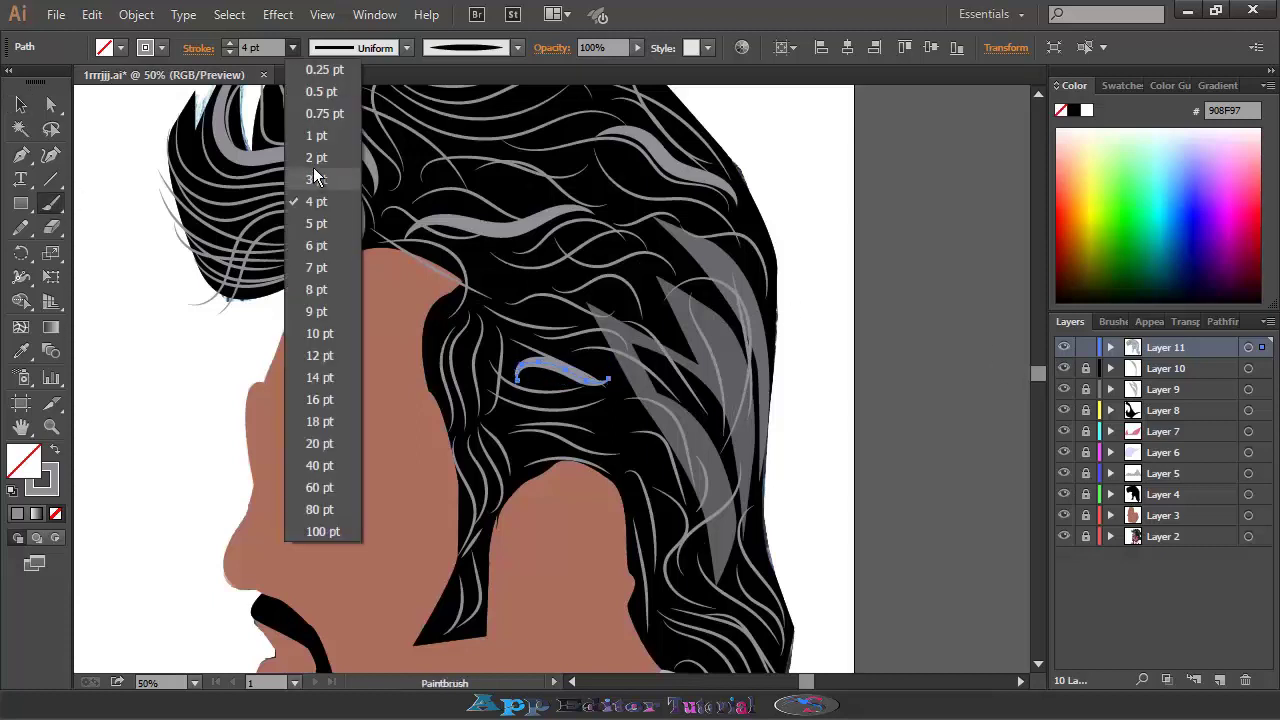
click(316, 135)
scroll(491, 266, up, 1)
scroll(435, 257, up, 2)
key(ctrl+shift+a)
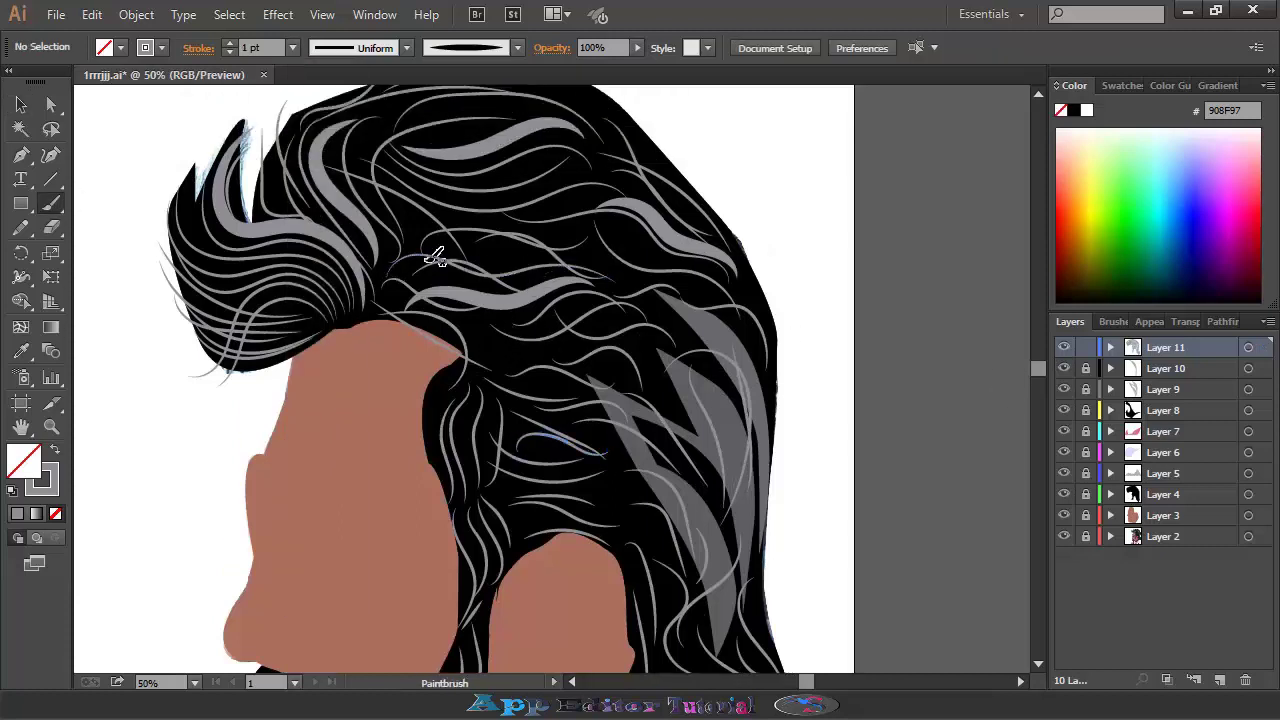
Add a new empty top layer for the sunglasses.
scroll(543, 371, down, 2)
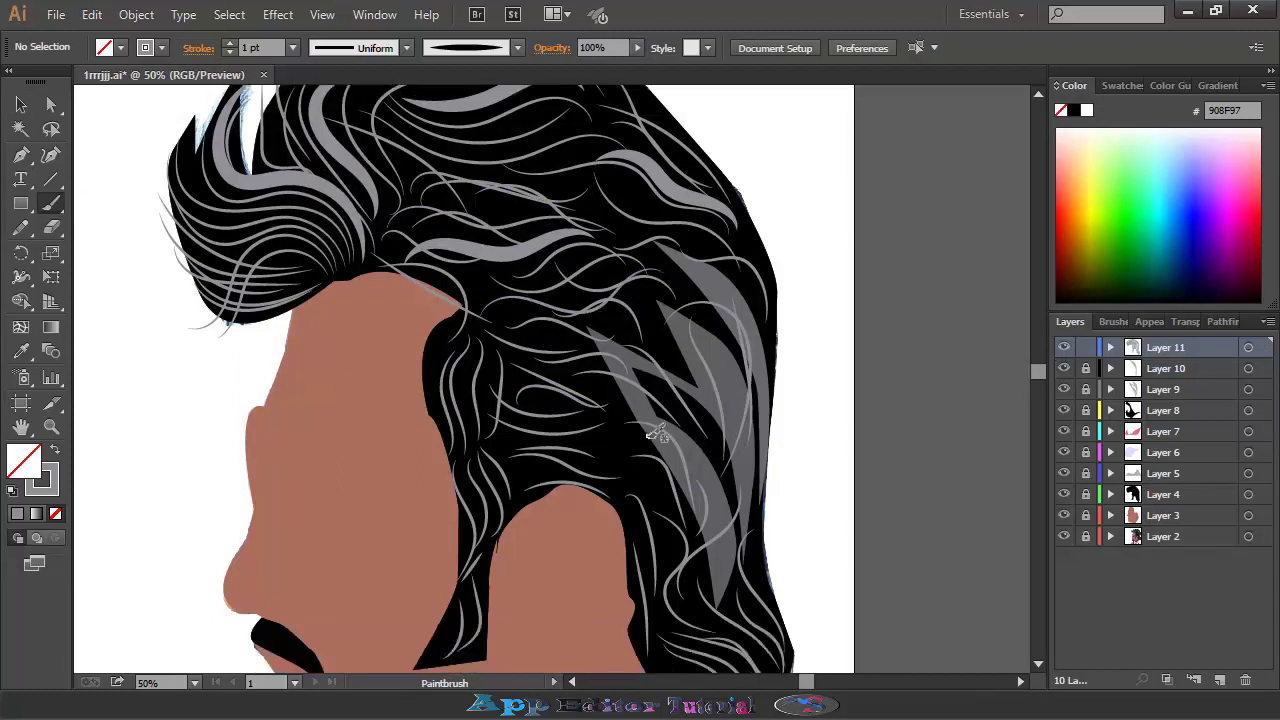
scroll(659, 433, up, 1)
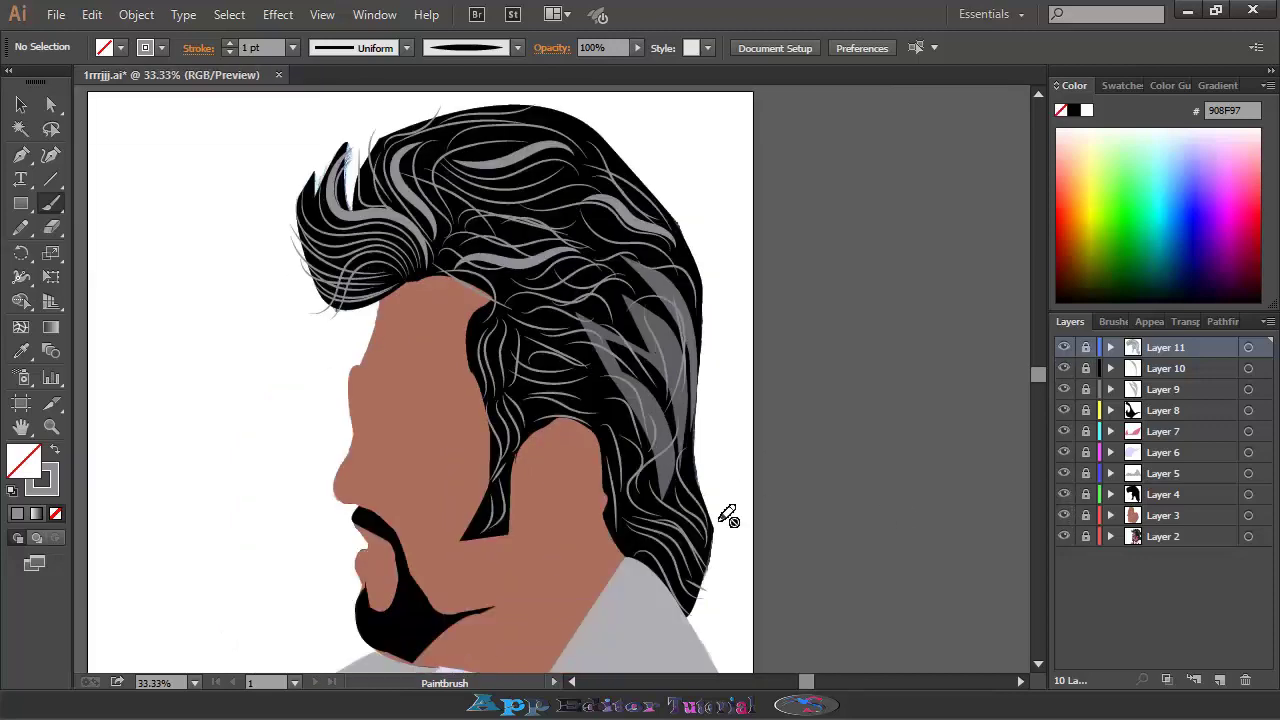
click(1219, 679)
Hide the skin and hair layers, then sample the photo's skin colour as a stroke with no fill.
scroll(420, 380, down, 2)
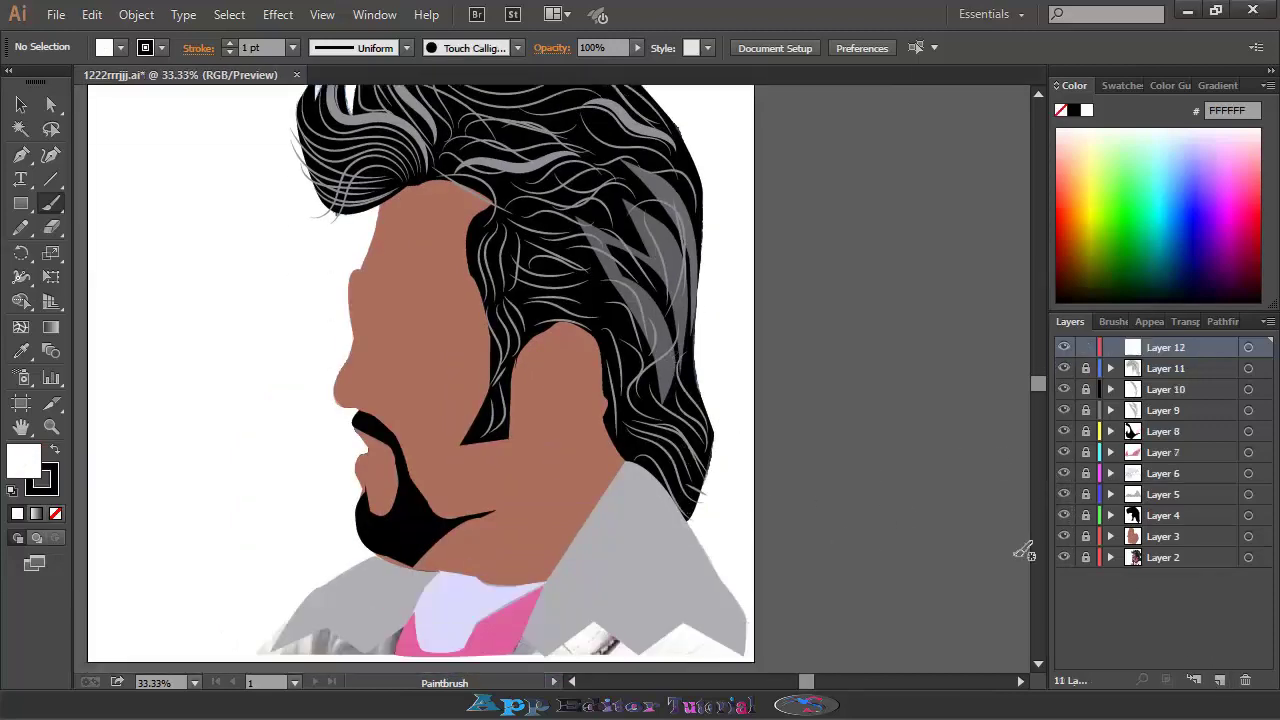
click(1063, 536)
key(ctrl+plus)
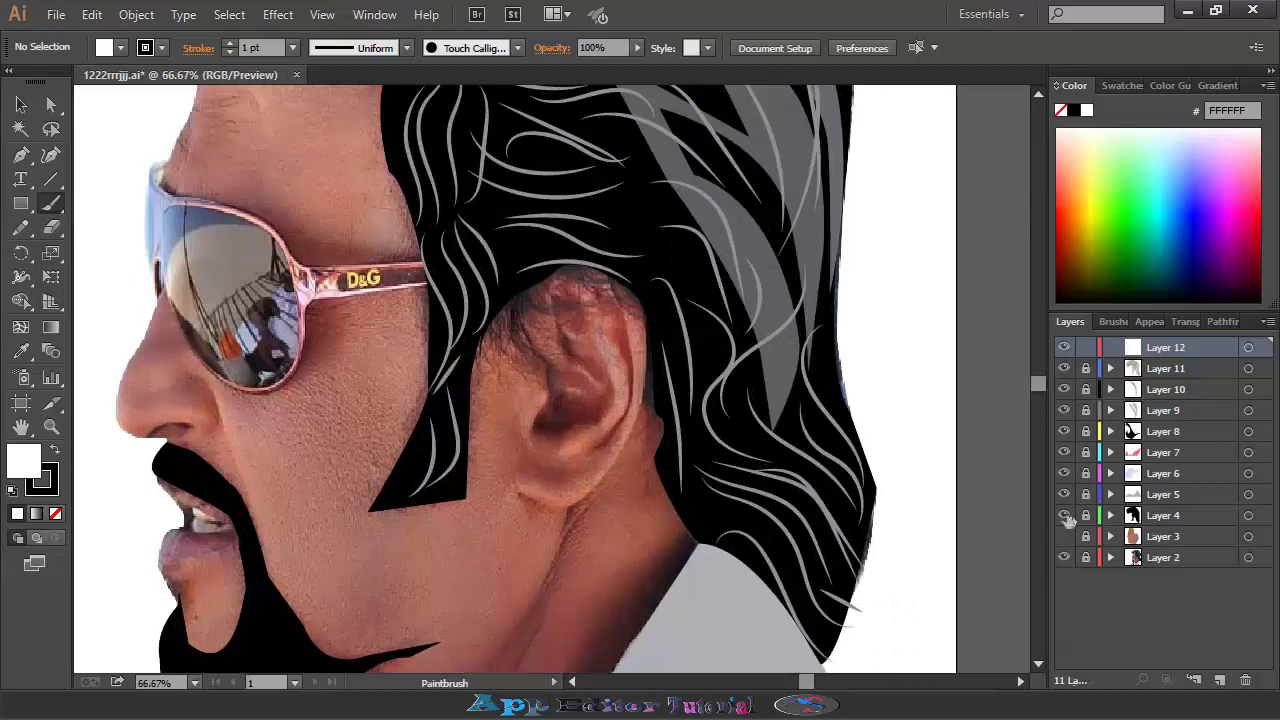
click(1064, 515)
key(i)
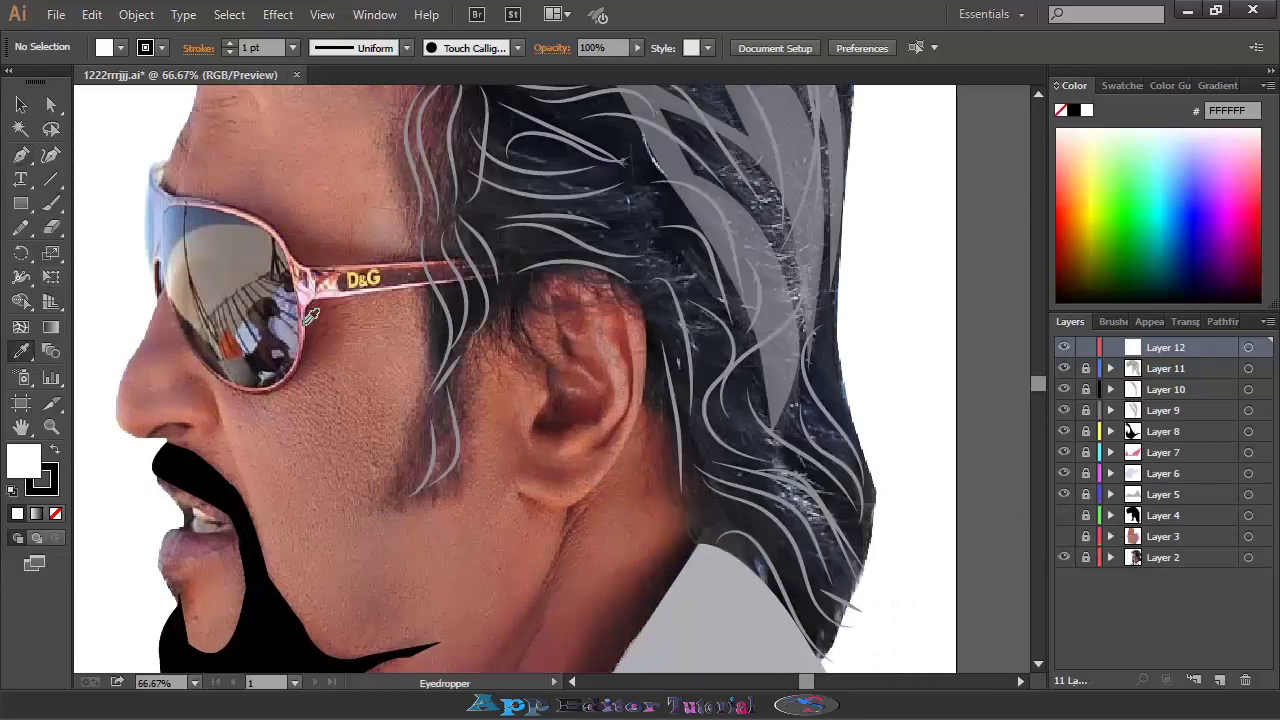
click(310, 316)
key(shift+x)
Trace the sunglasses lens and temple arm outline with the Pen tool.
key(p)
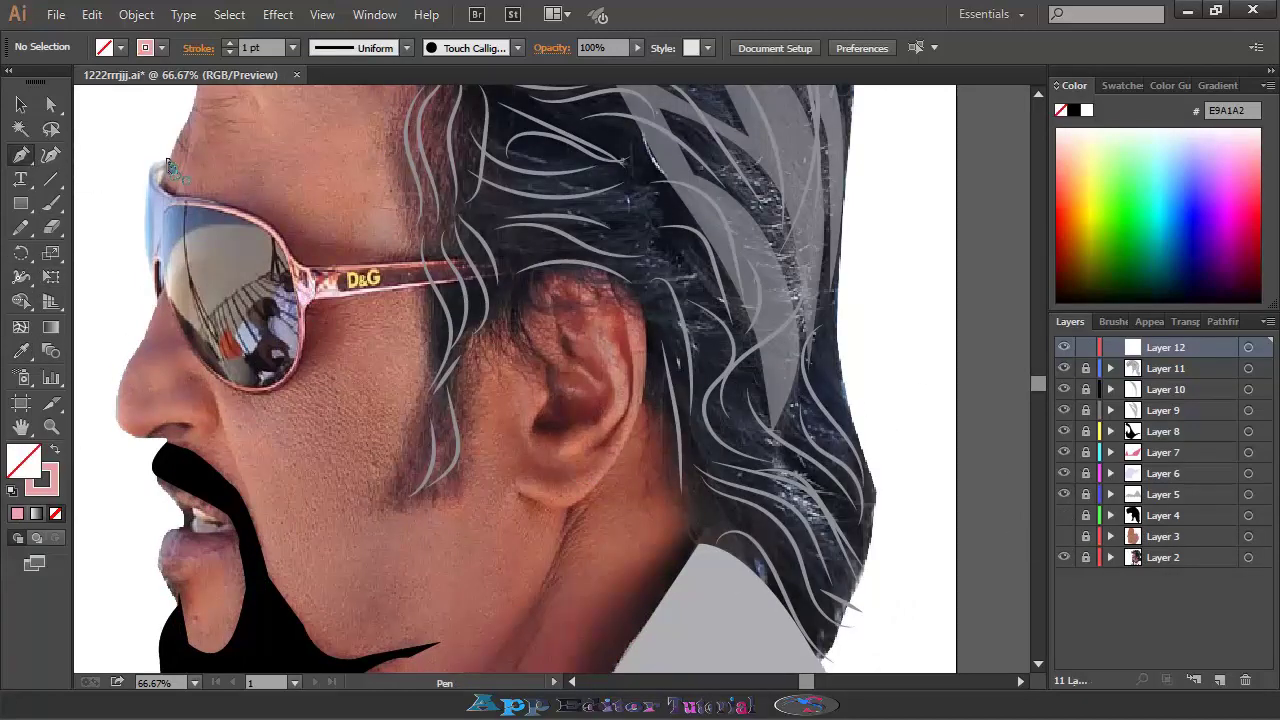
drag(155, 292, 112, 160)
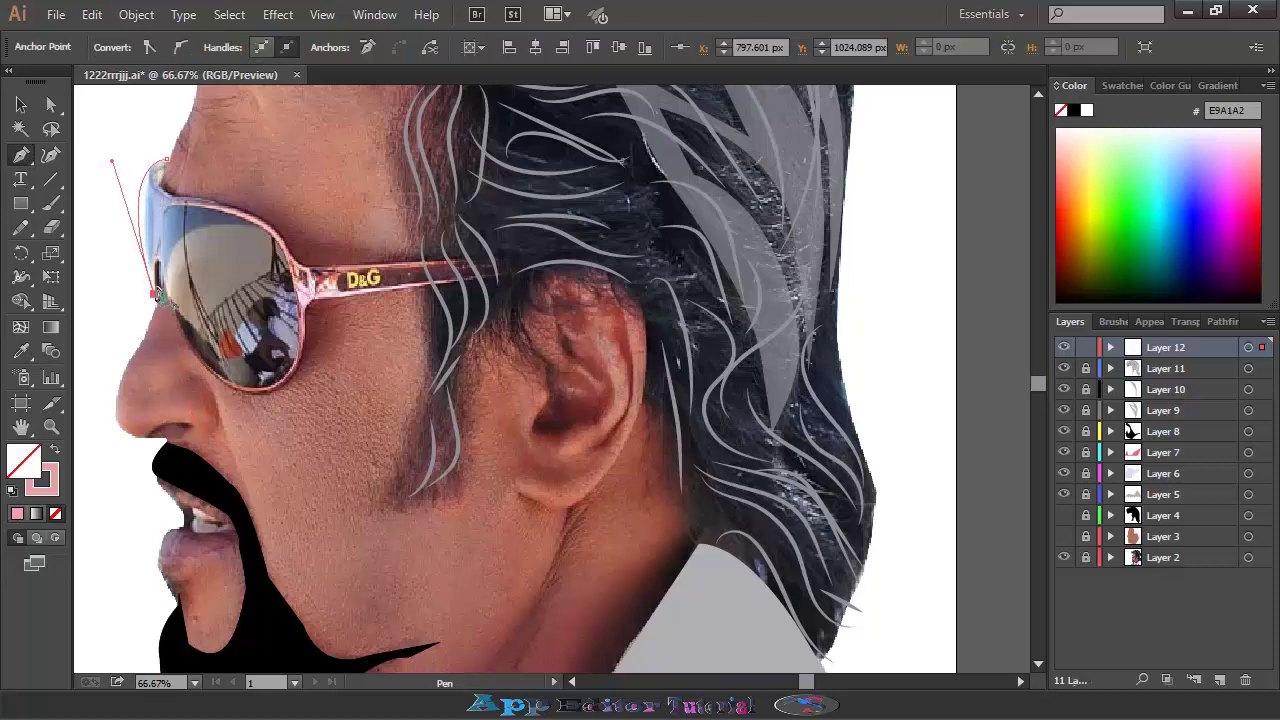
click(156, 262)
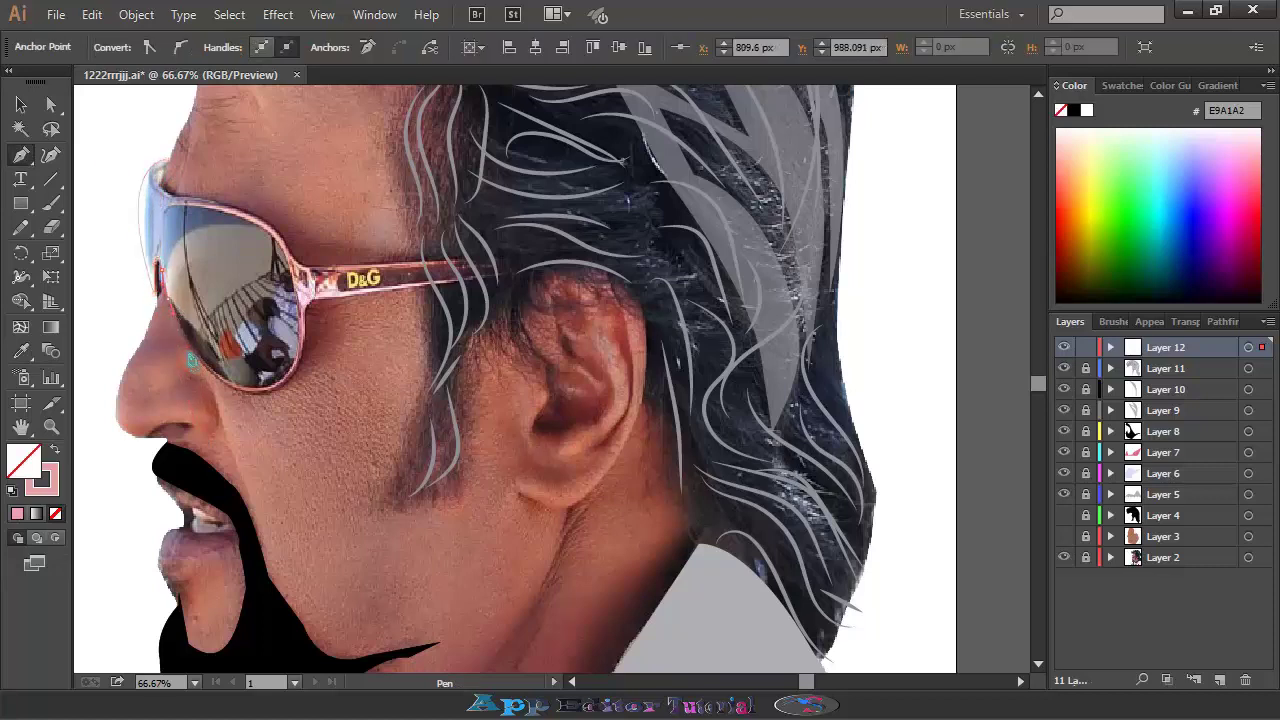
key(ctrl+z)
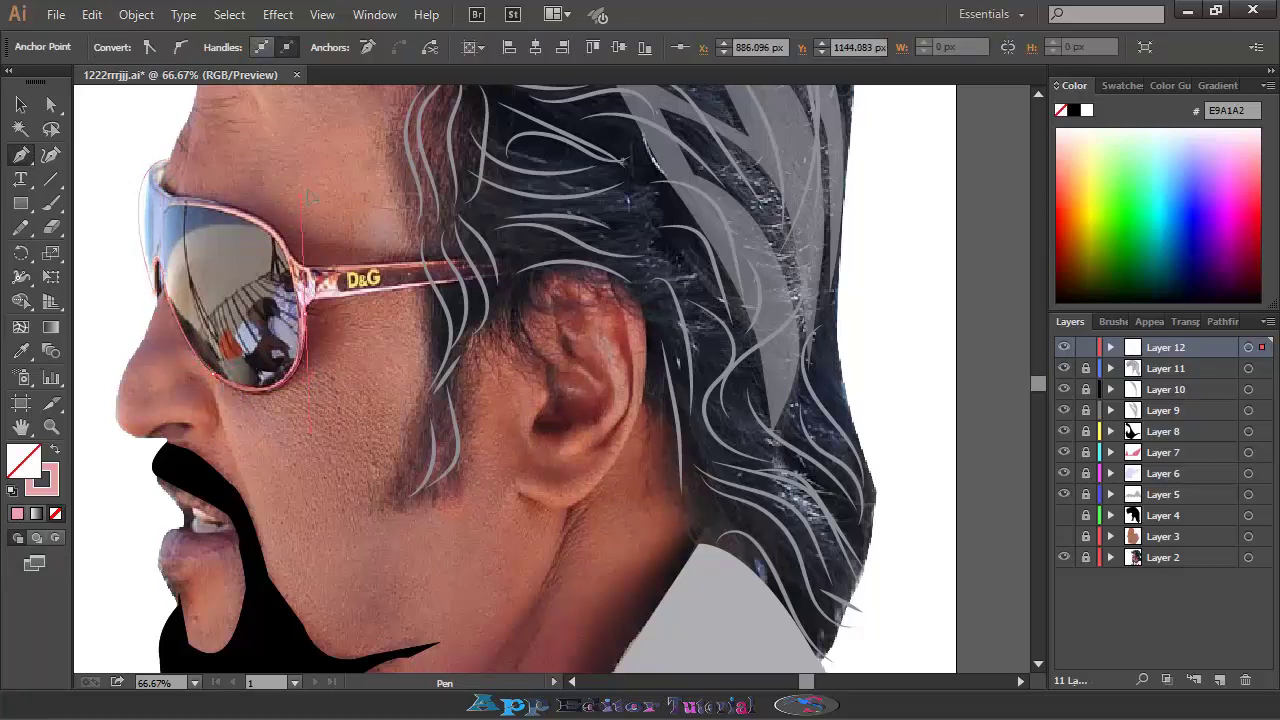
drag(300, 312, 345, 305)
click(382, 291)
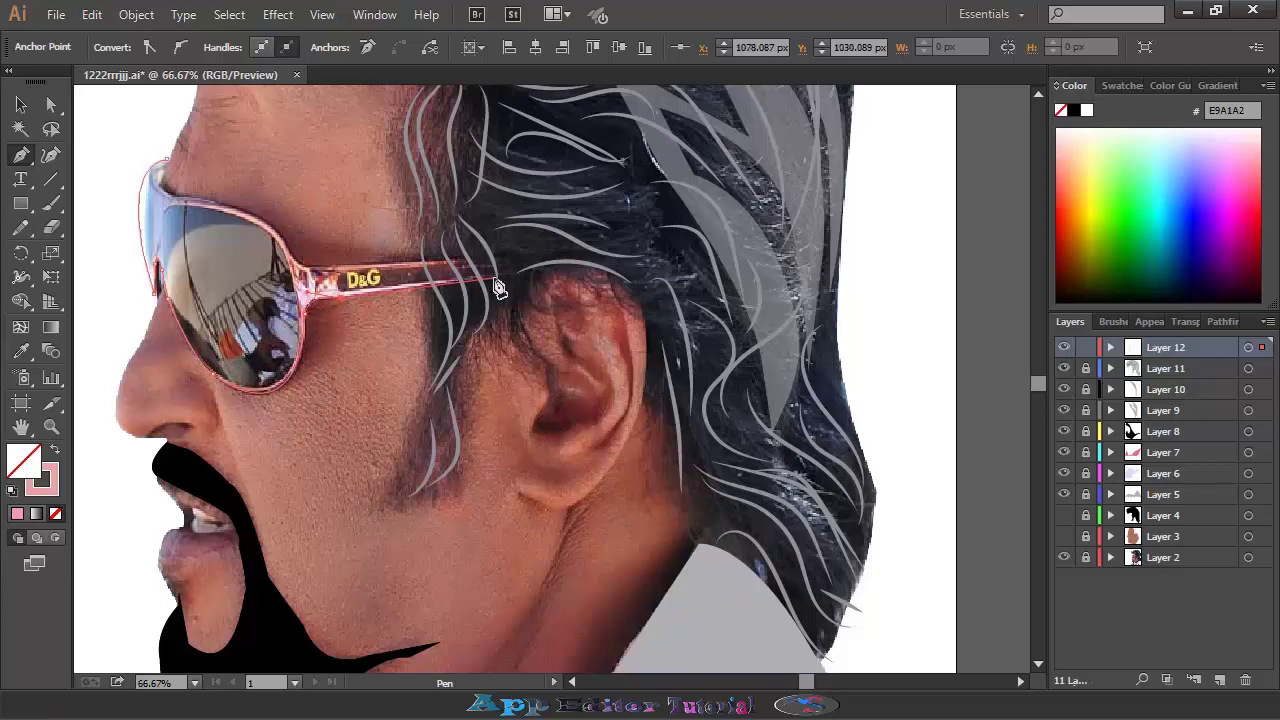
click(500, 263)
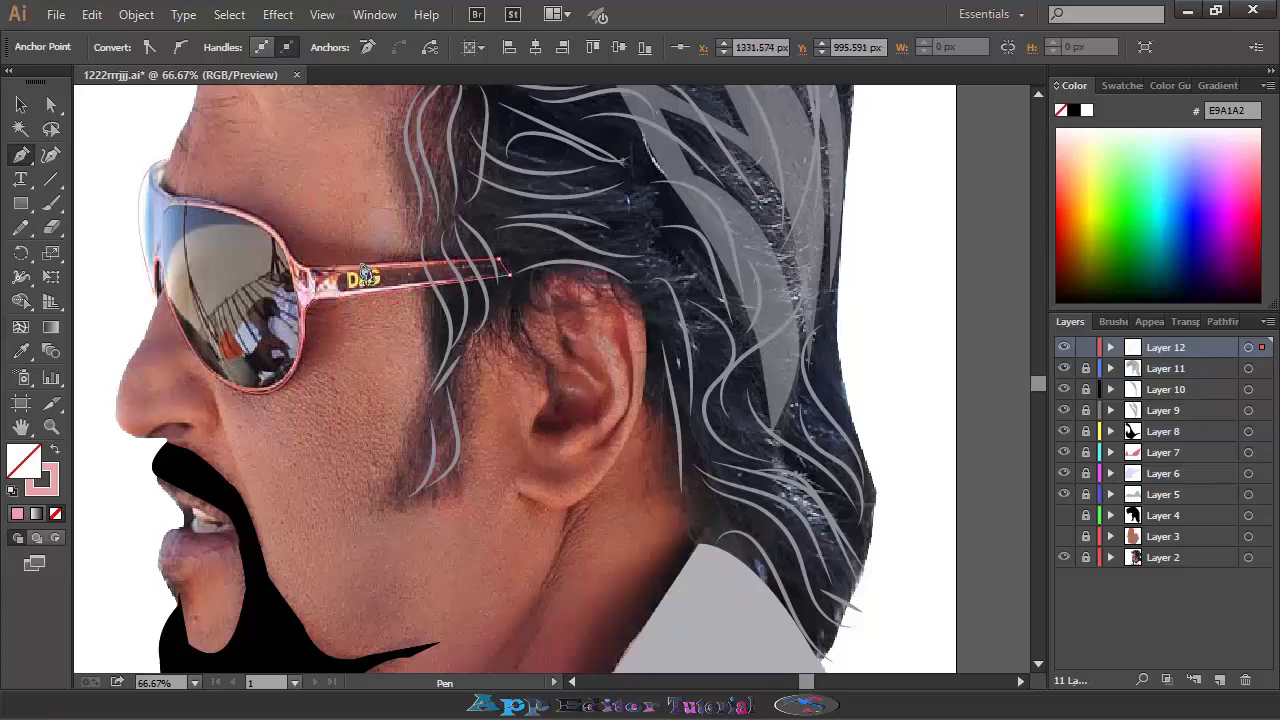
ctrl+click(272, 237)
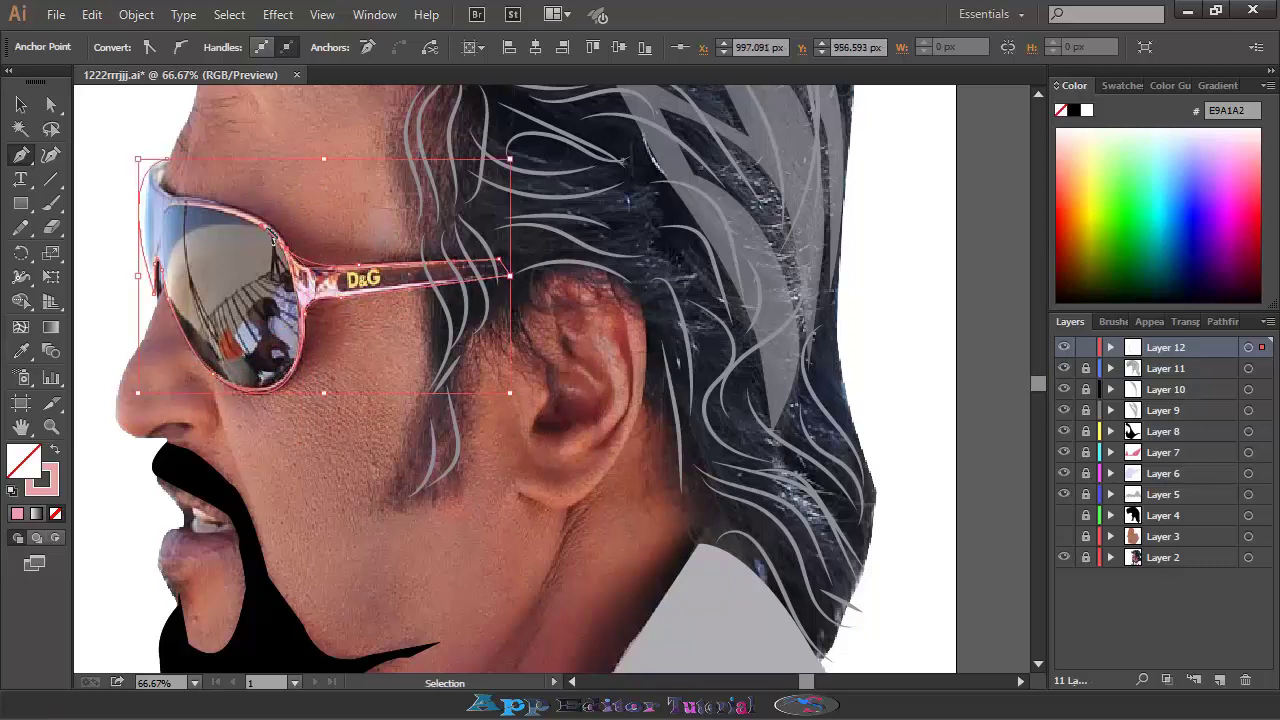
ctrl+click(220, 210)
click(156, 175)
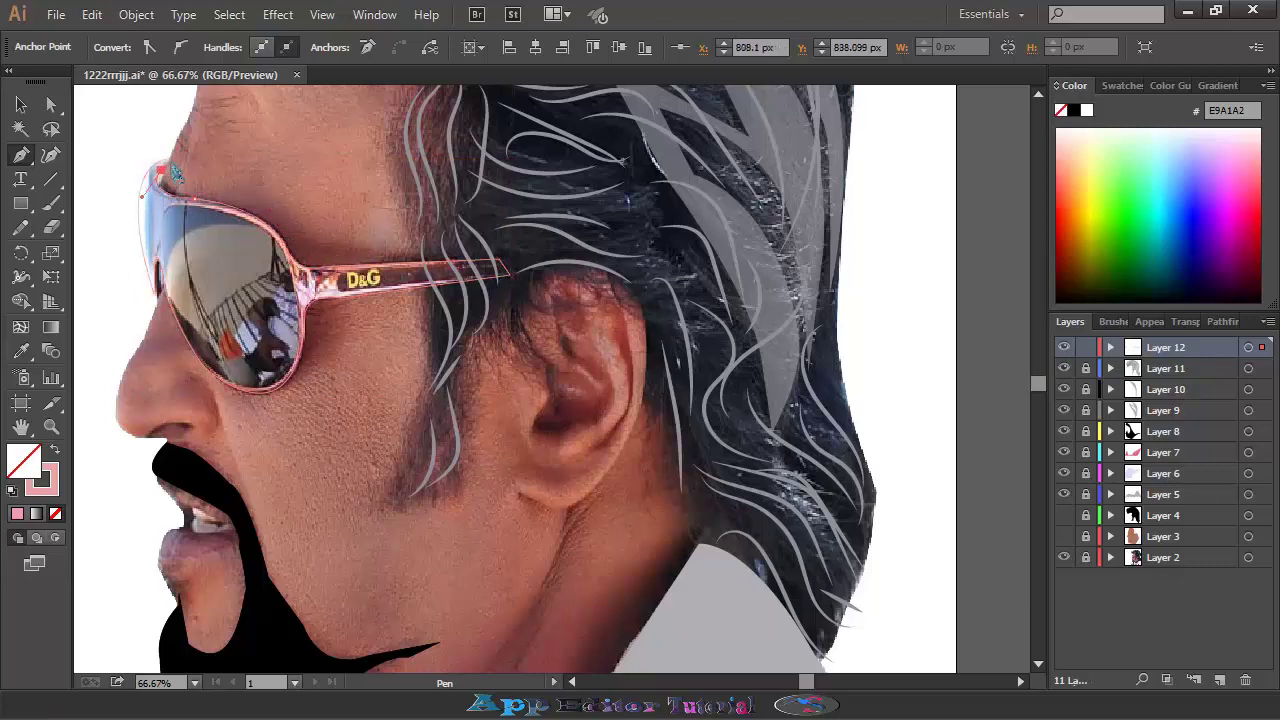
drag(175, 175, 178, 212)
Set the finished glasses outline's stroke to 4 pt.
click(1085, 347)
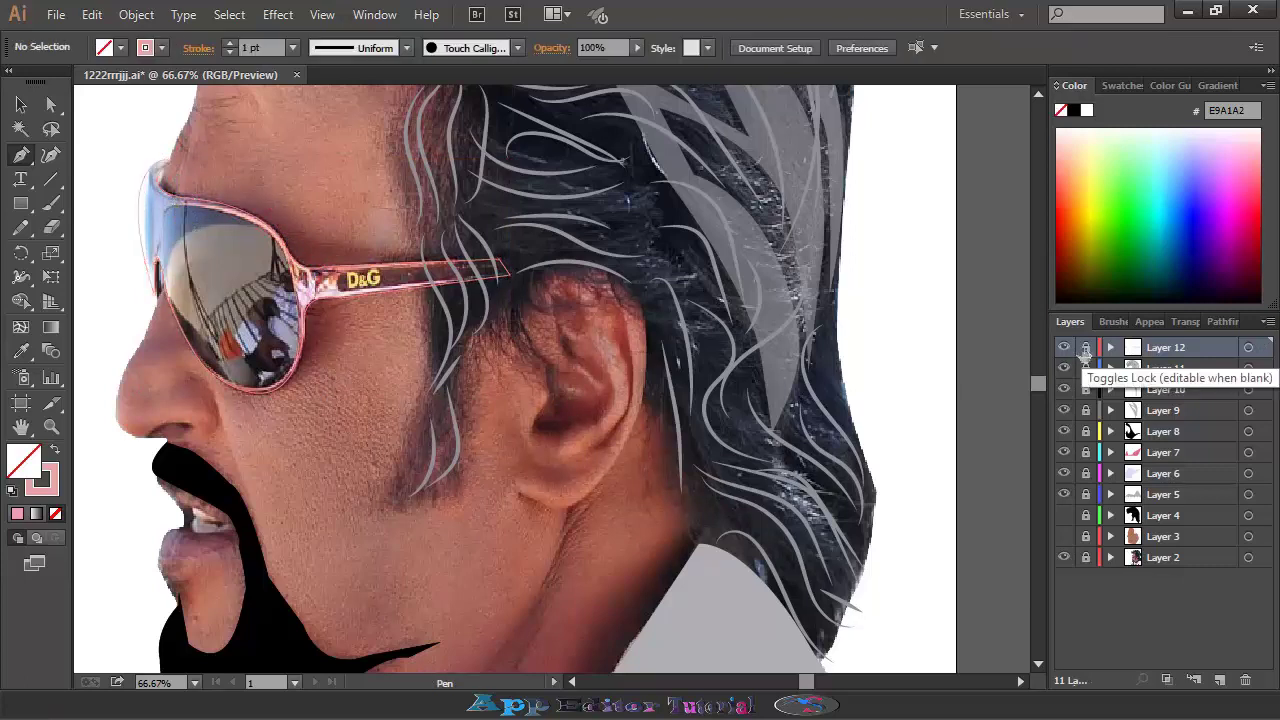
key(v)
click(335, 268)
click(292, 47)
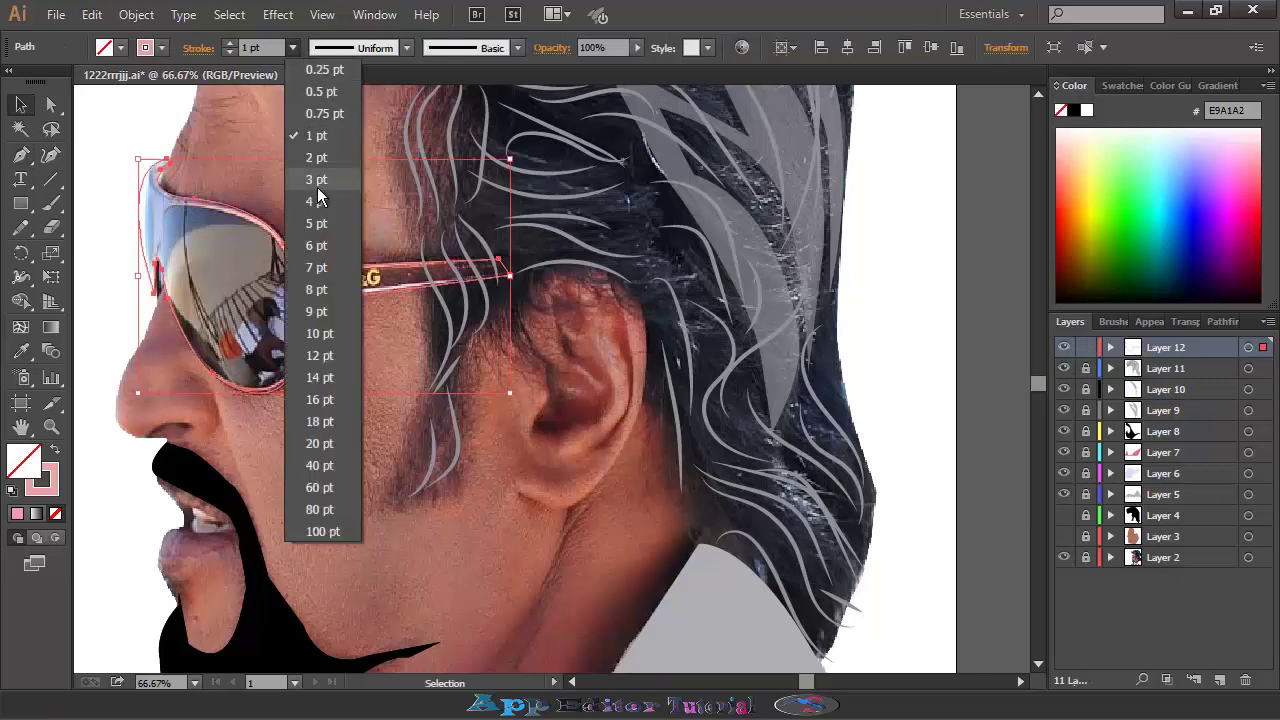
click(325, 188)
Fill the glasses with dark brown, adjusting it in Recolor Artwork, and lock Layer 12.
click(119, 48)
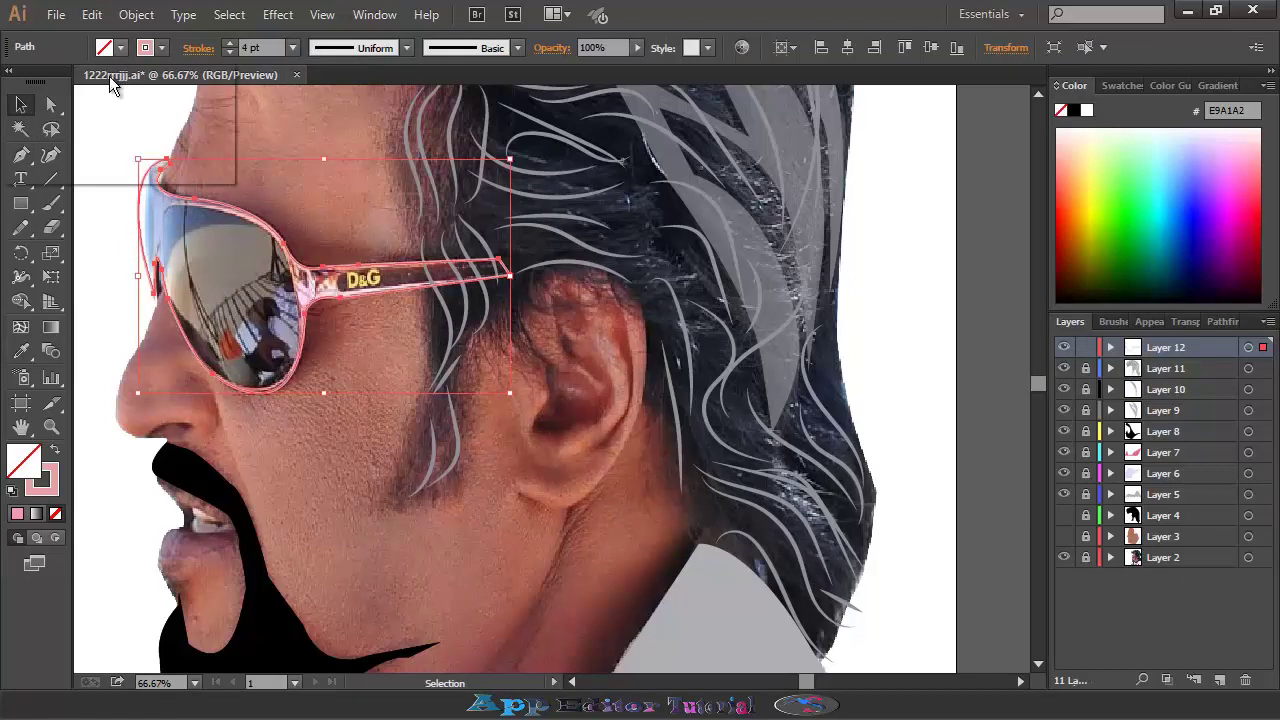
click(112, 118)
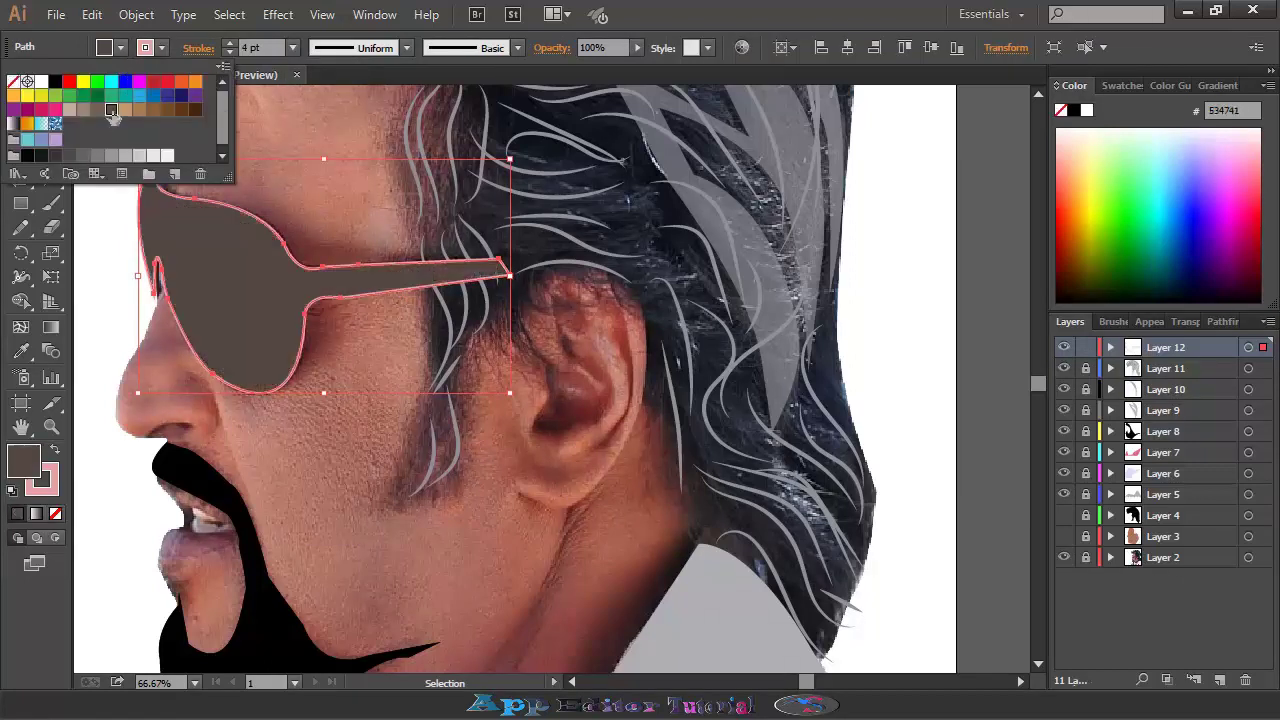
click(741, 48)
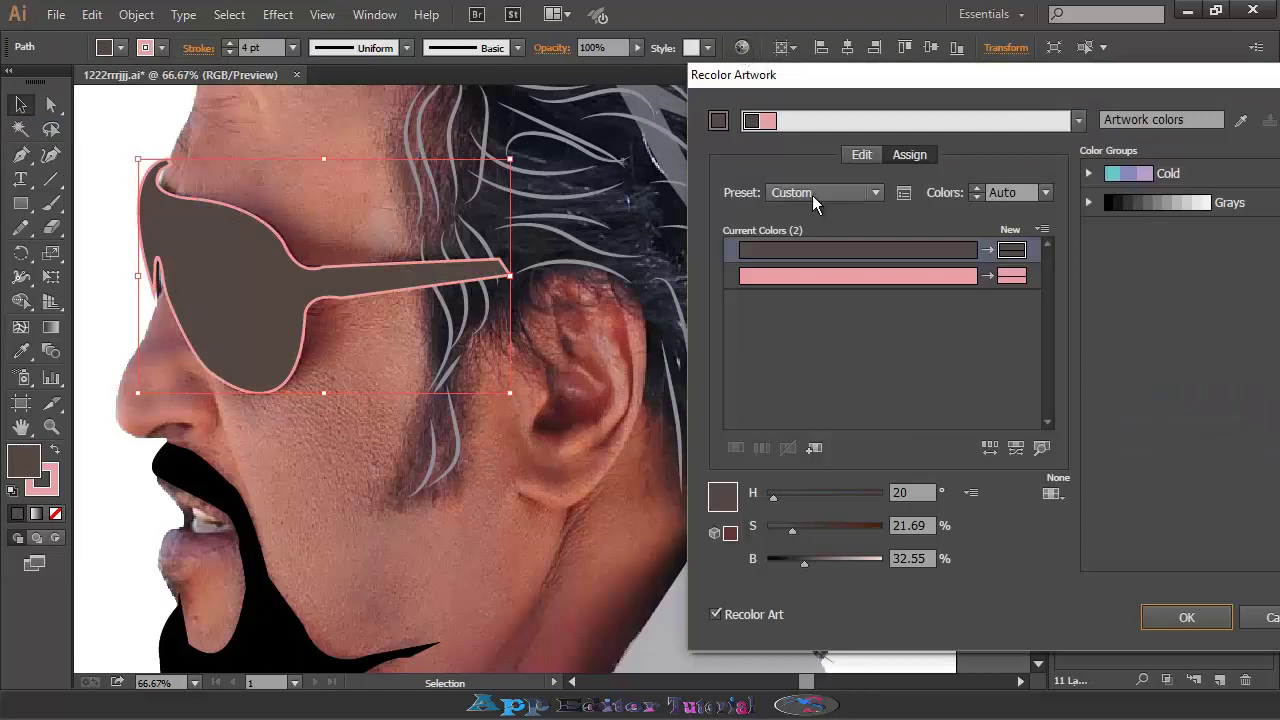
click(1186, 618)
click(1086, 347)
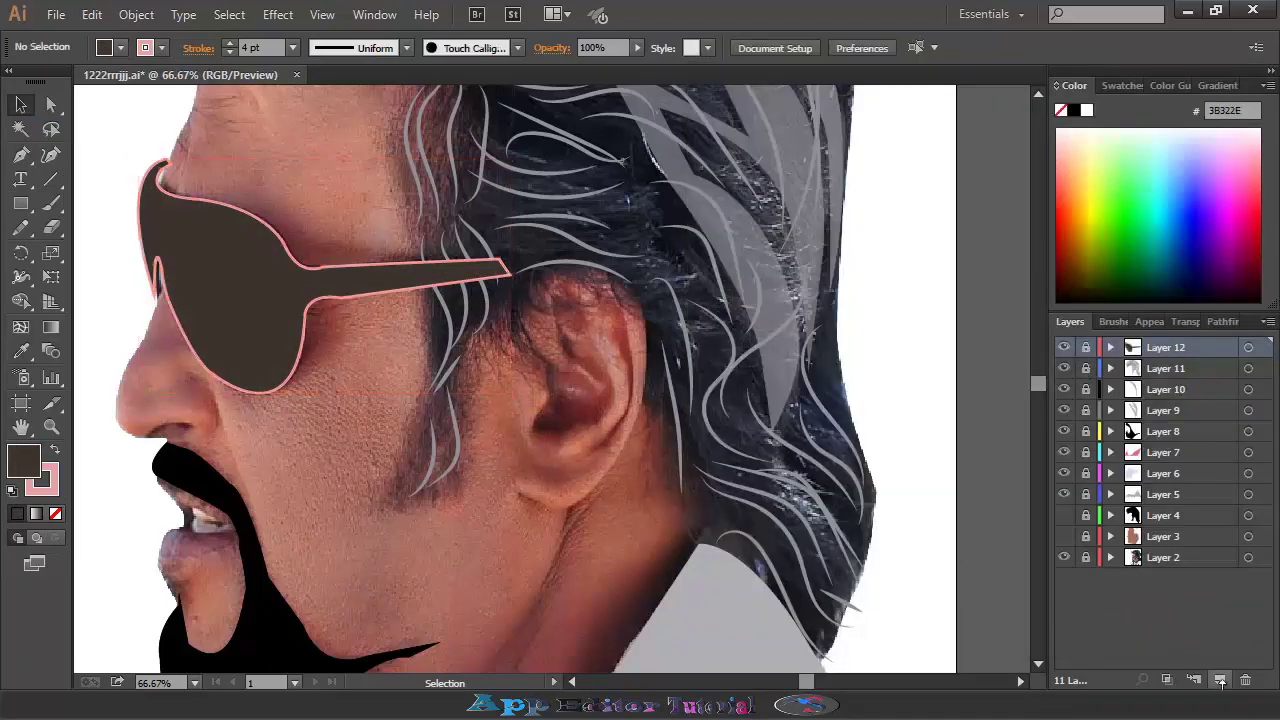
key(b)
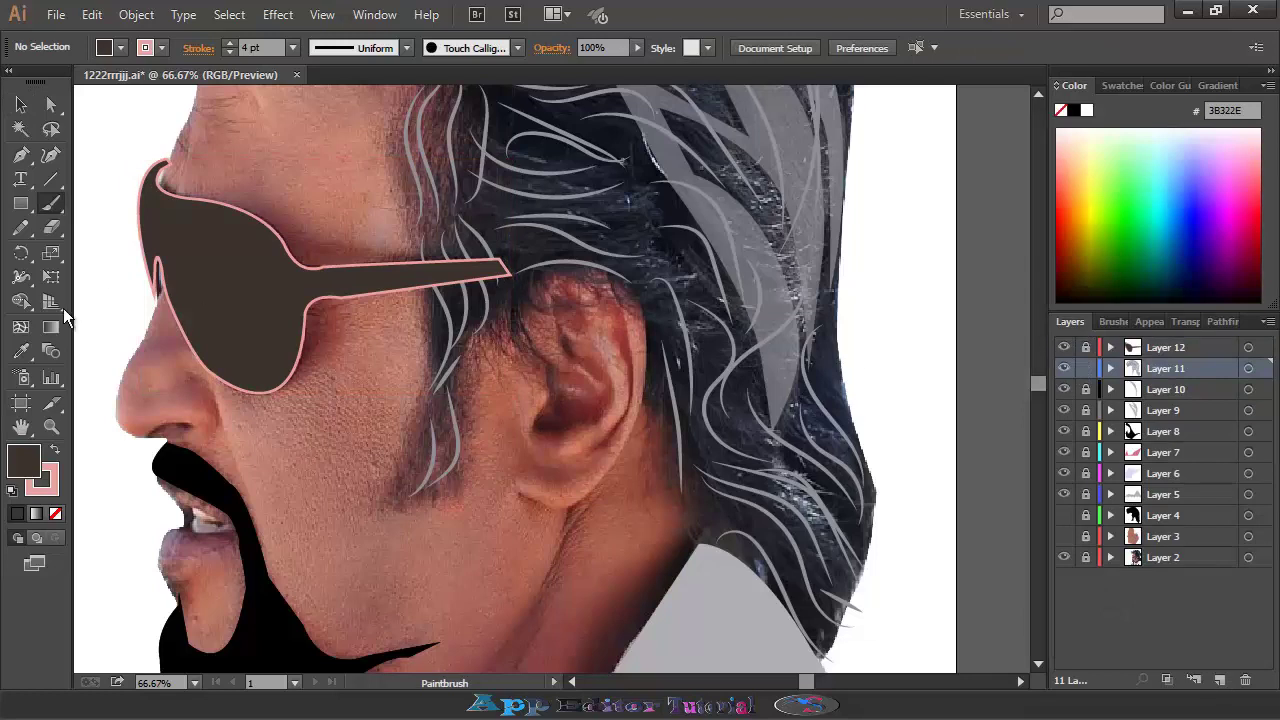
key(slash)
Add a new Layer 13 above the glasses layer.
click(1112, 321)
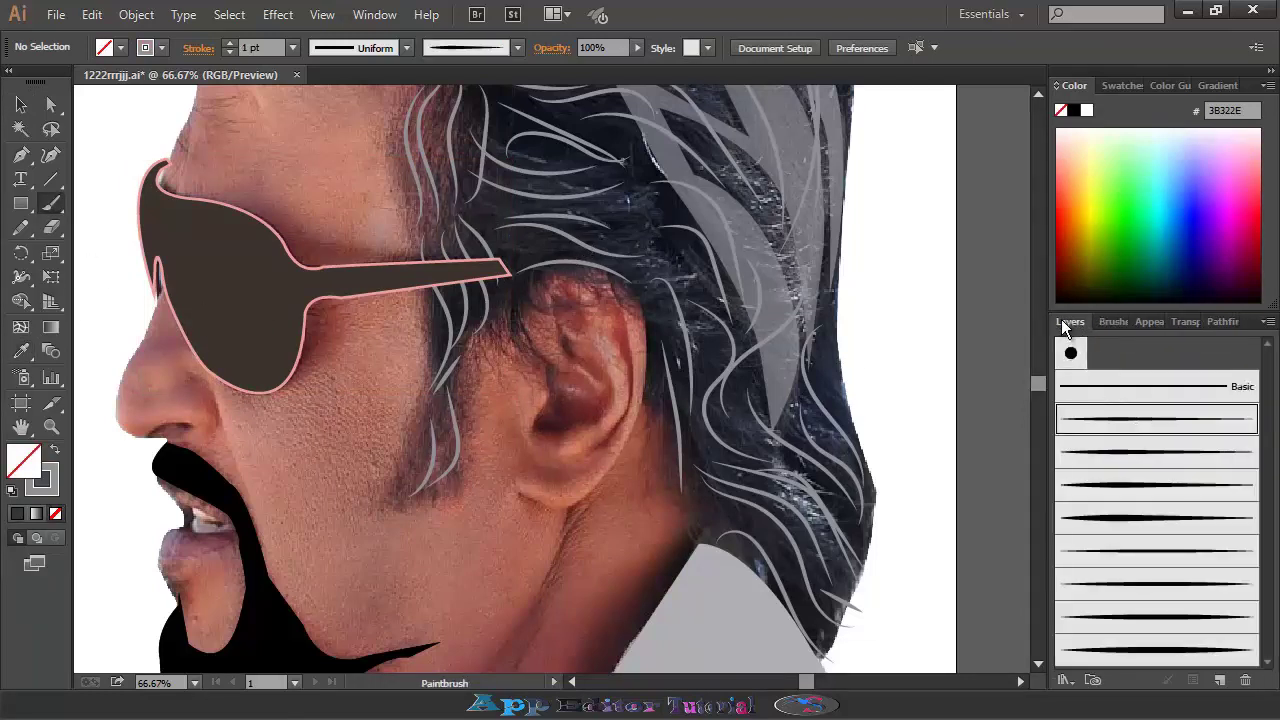
click(1067, 322)
click(1178, 348)
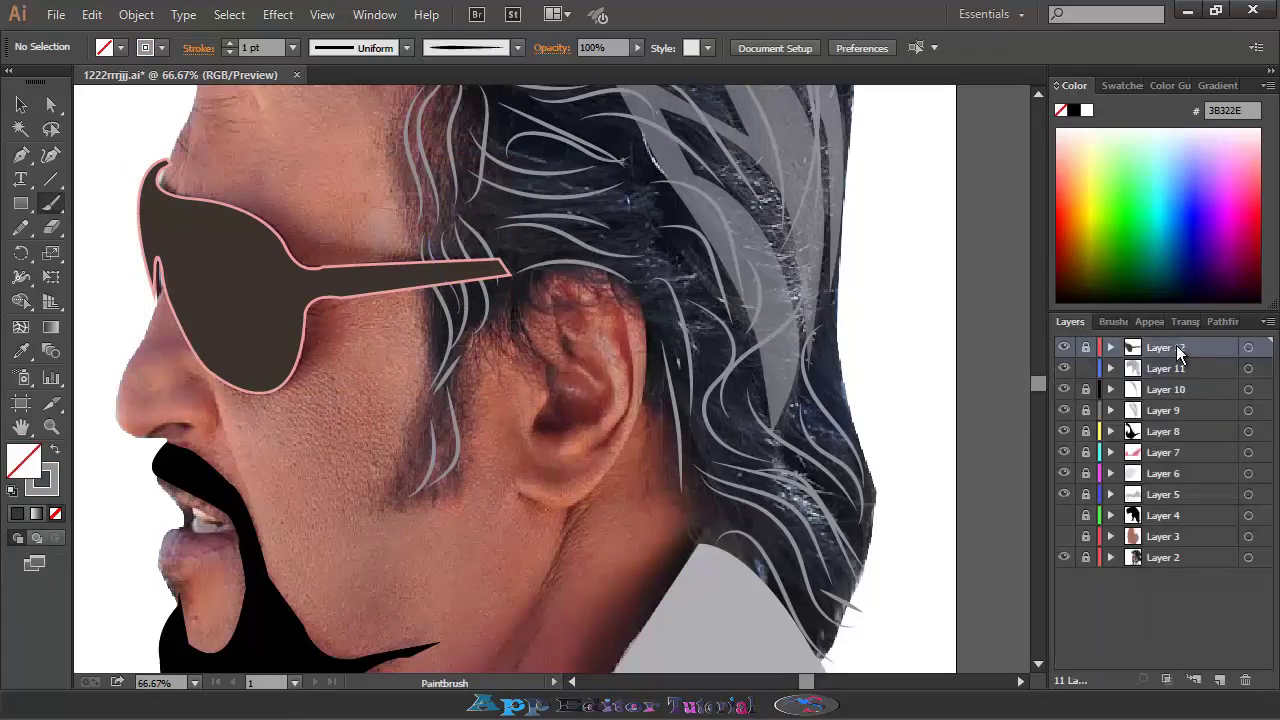
click(1220, 680)
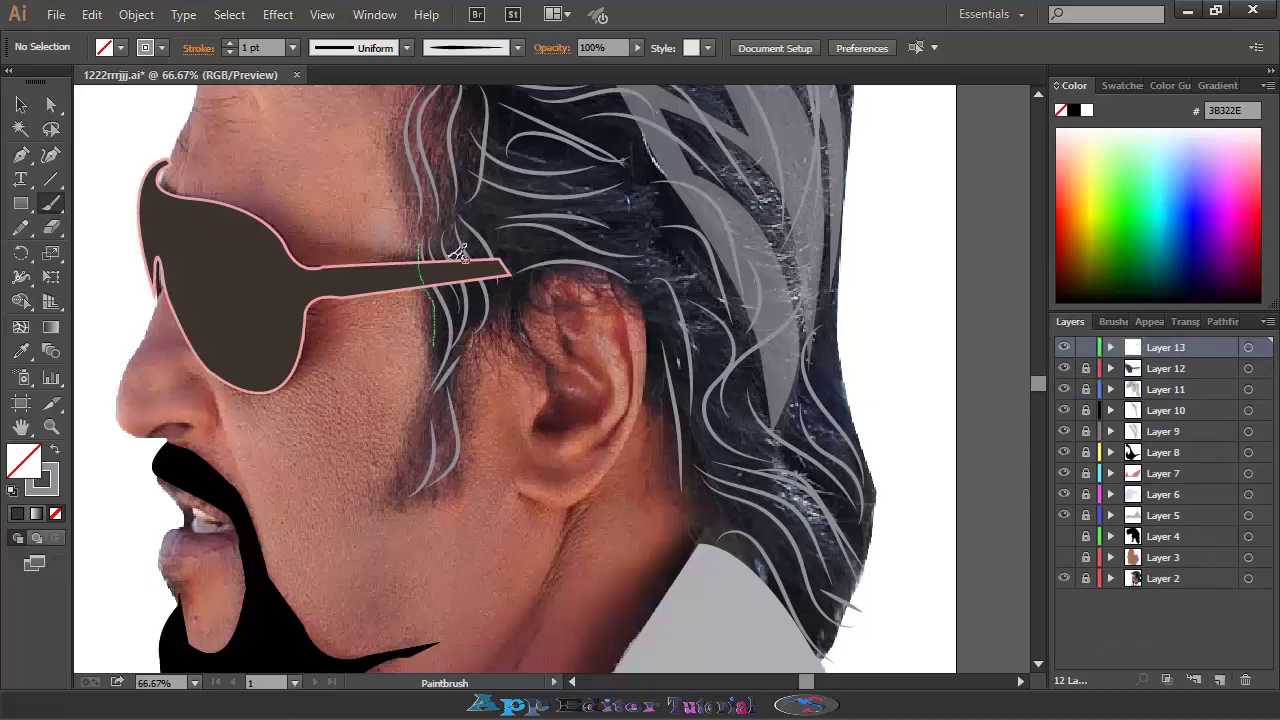
Brush a 5 pt curl hooking the glasses arm behind the ear.
drag(495, 280, 463, 350)
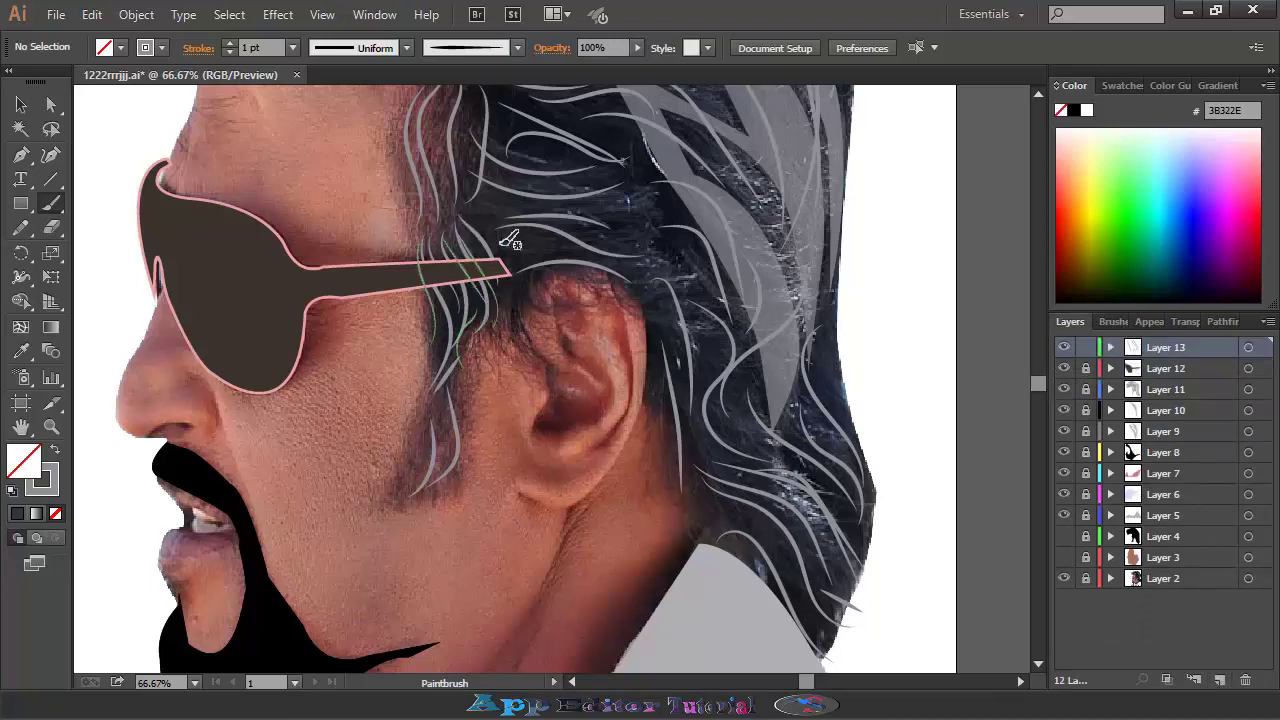
drag(521, 298, 518, 292)
scroll(511, 292, up, 3)
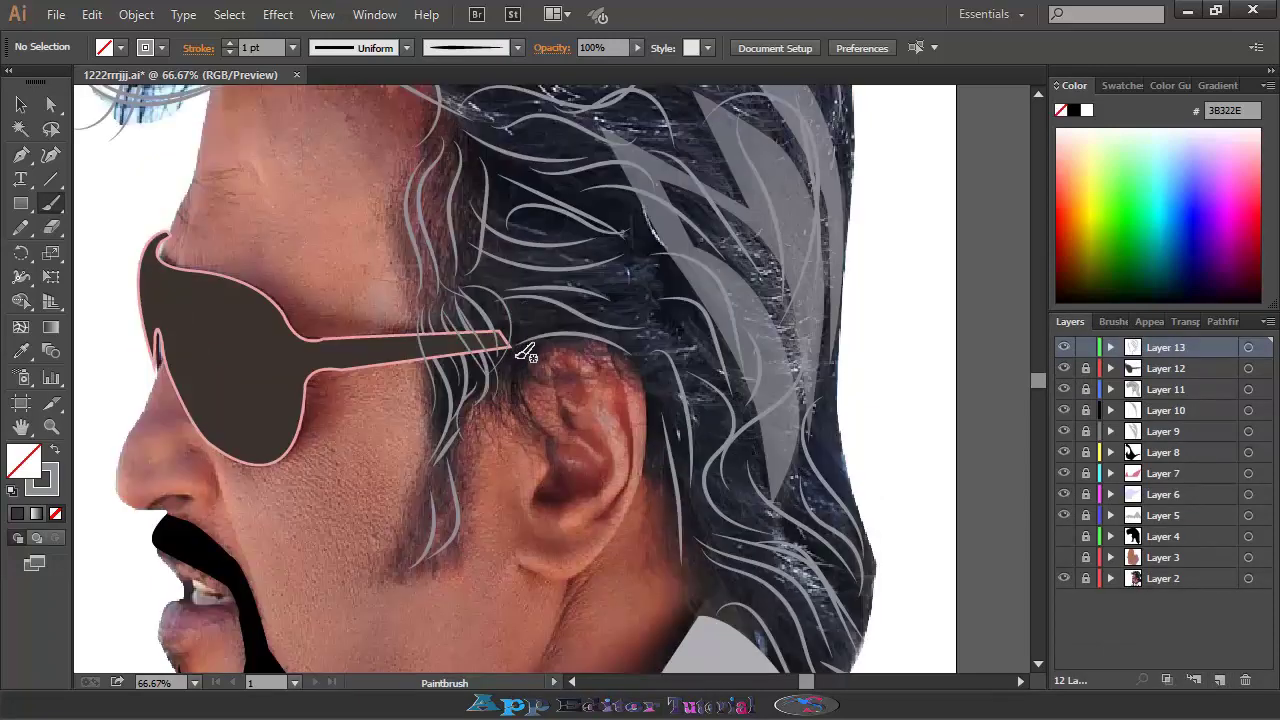
click(21, 104)
click(500, 332)
click(293, 47)
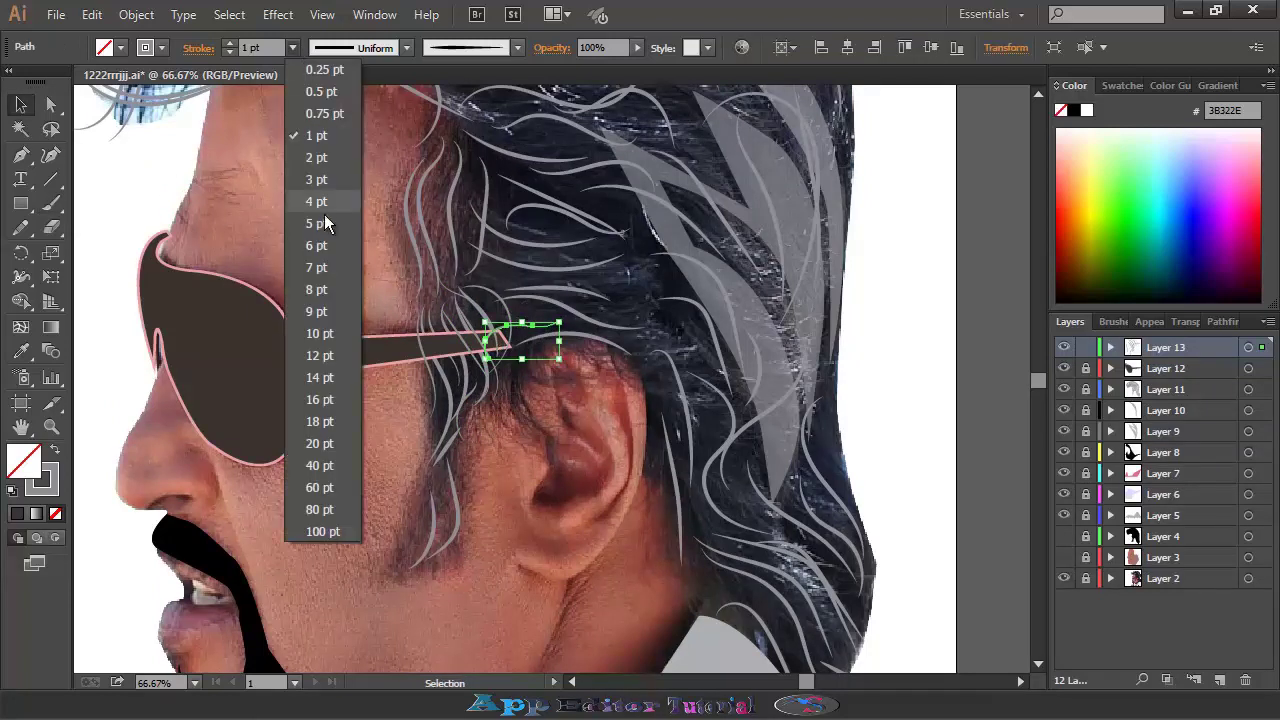
click(355, 250)
click(527, 360)
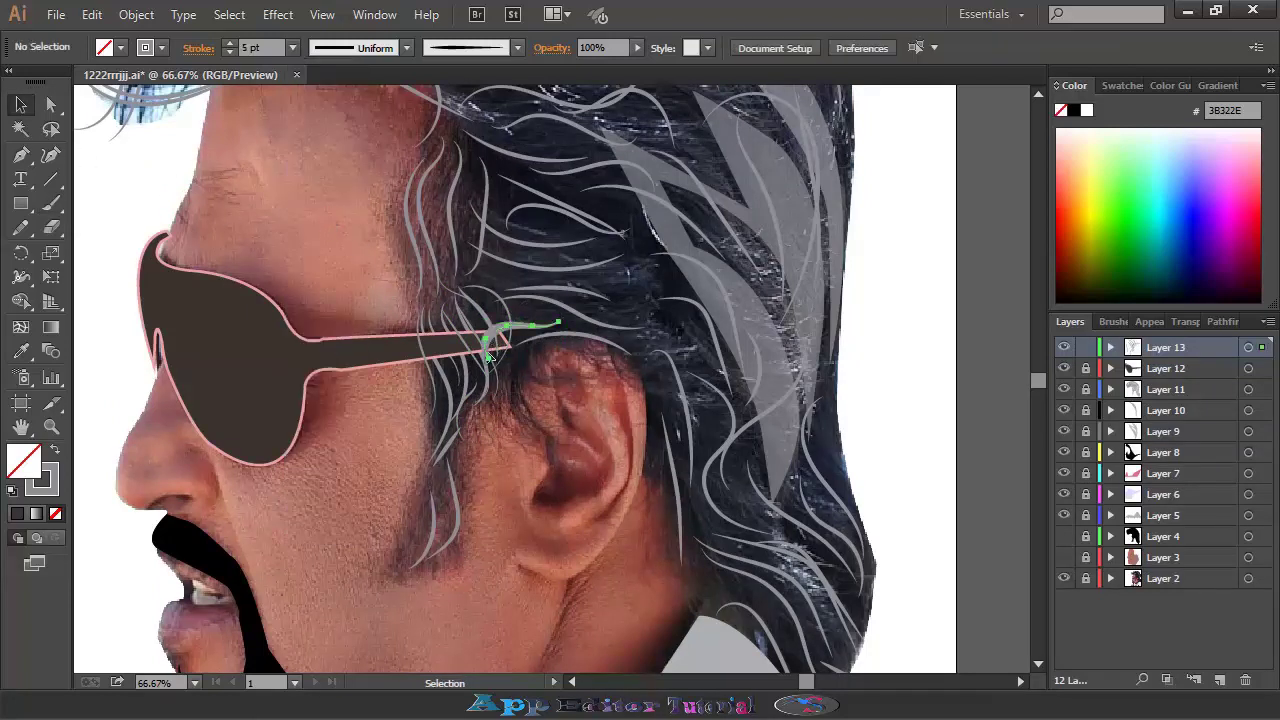
Lock Layer 13 and add Layer 14 above it.
click(490, 356)
click(1086, 347)
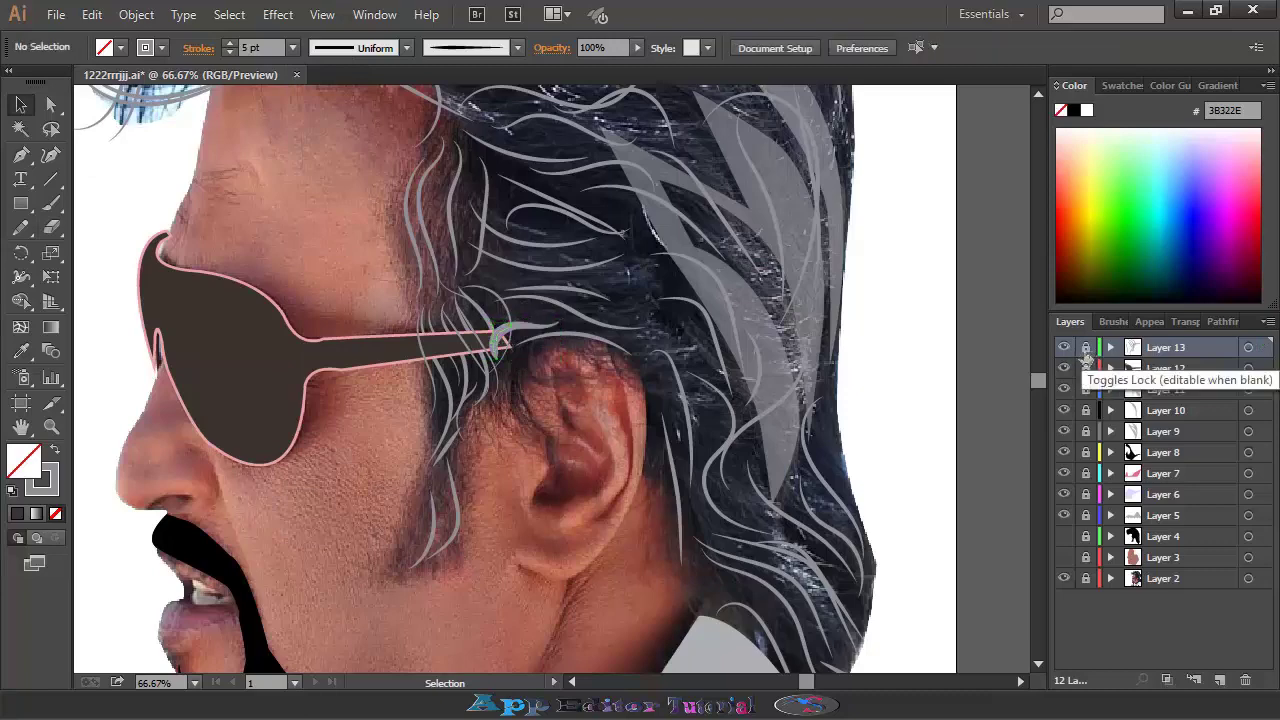
click(1224, 683)
Sample the glasses' pink stroke with no fill and paint an inner rim along the lens.
click(20, 350)
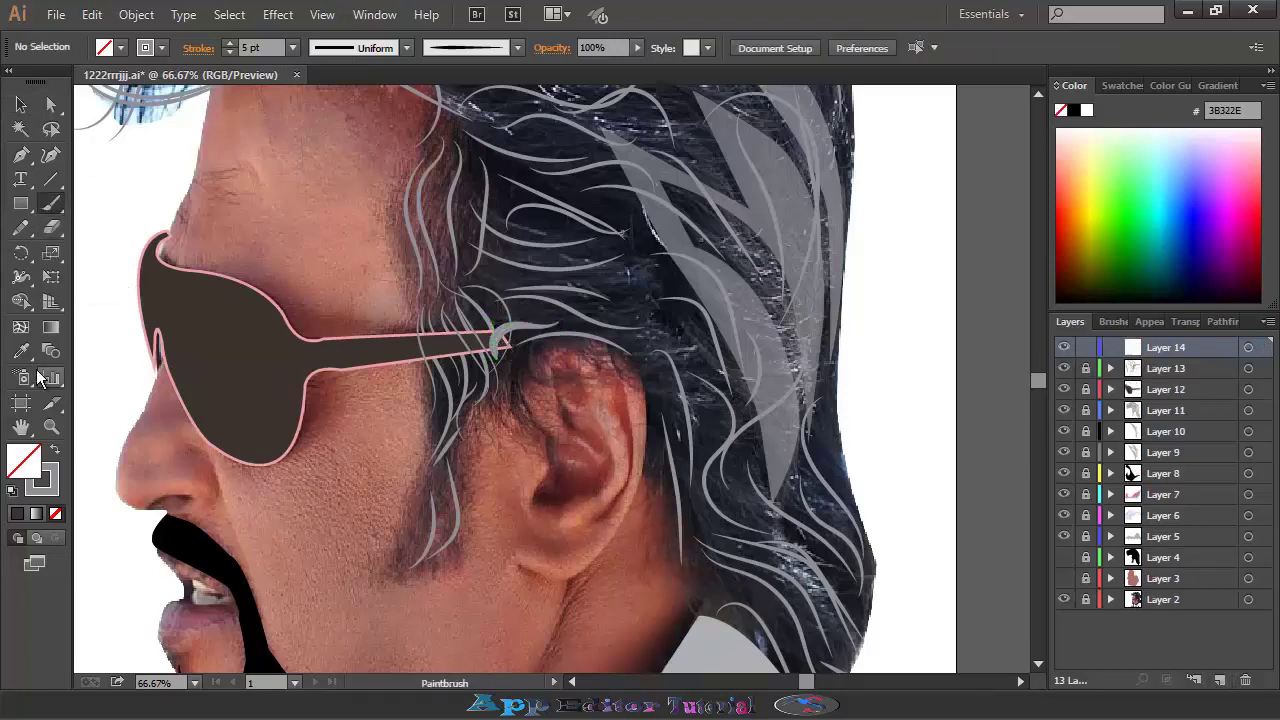
click(340, 355)
click(56, 513)
key(b)
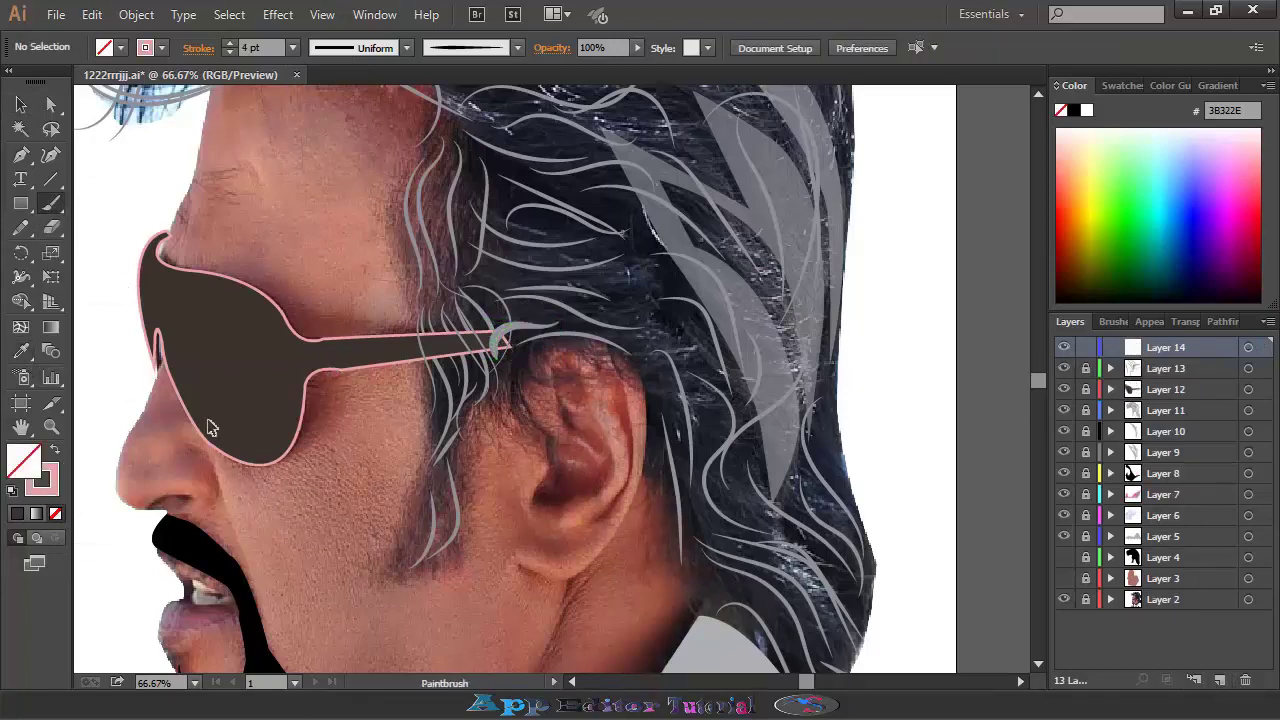
key(ctrl+plus)
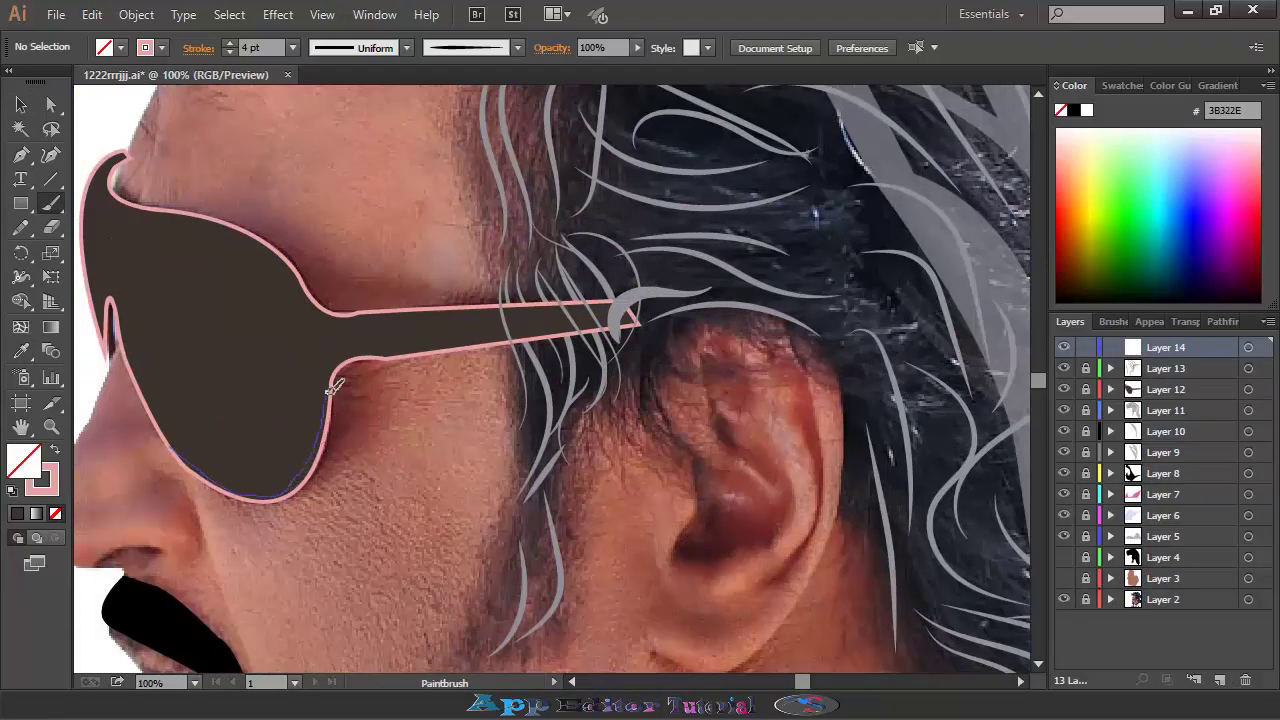
drag(335, 388, 327, 420)
Thin the lens rim stroke to 2 pt and compare it against the photo.
key(v)
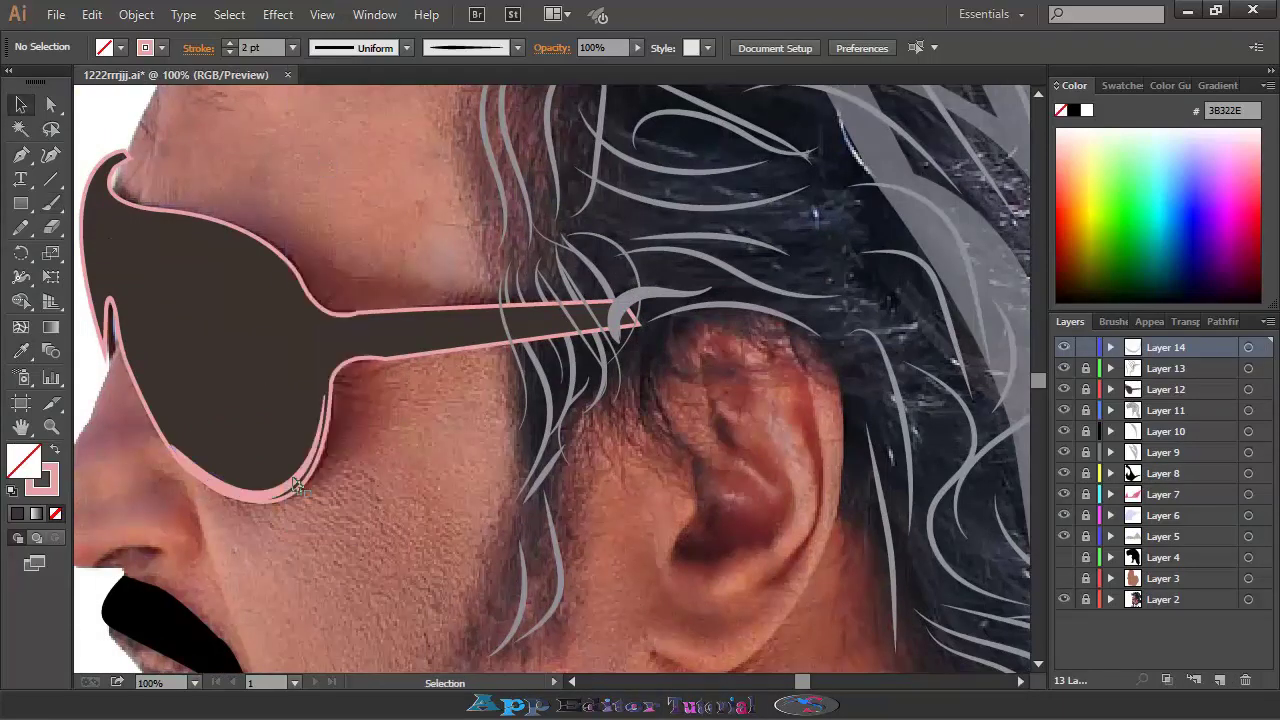
key(ctrl+a)
click(293, 47)
click(318, 170)
key(b)
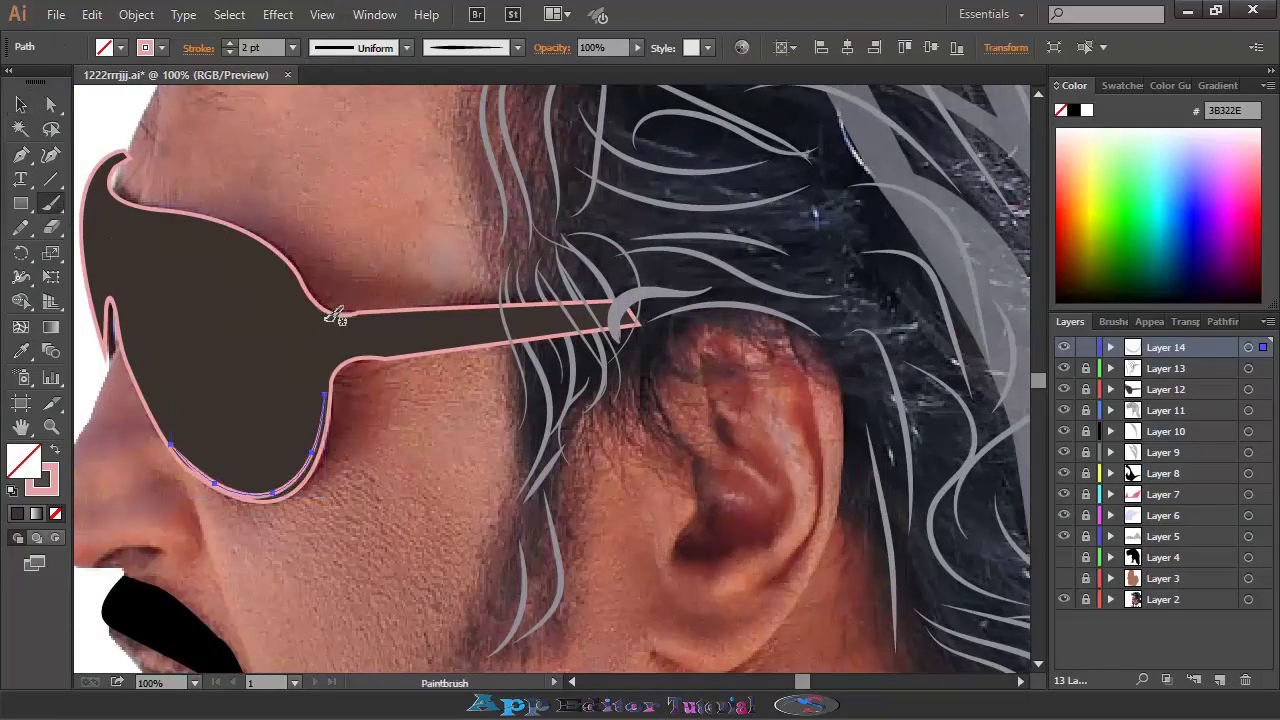
click(1063, 389)
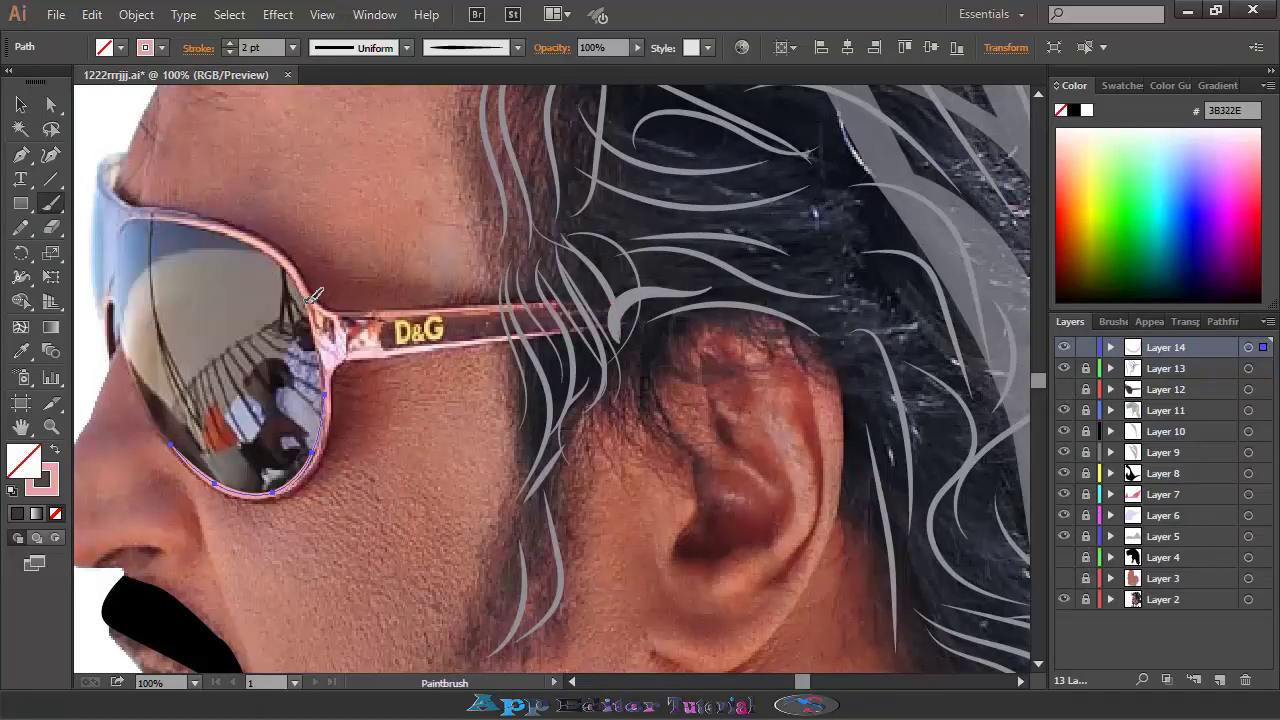
key(ctrl+shift+a)
click(1063, 389)
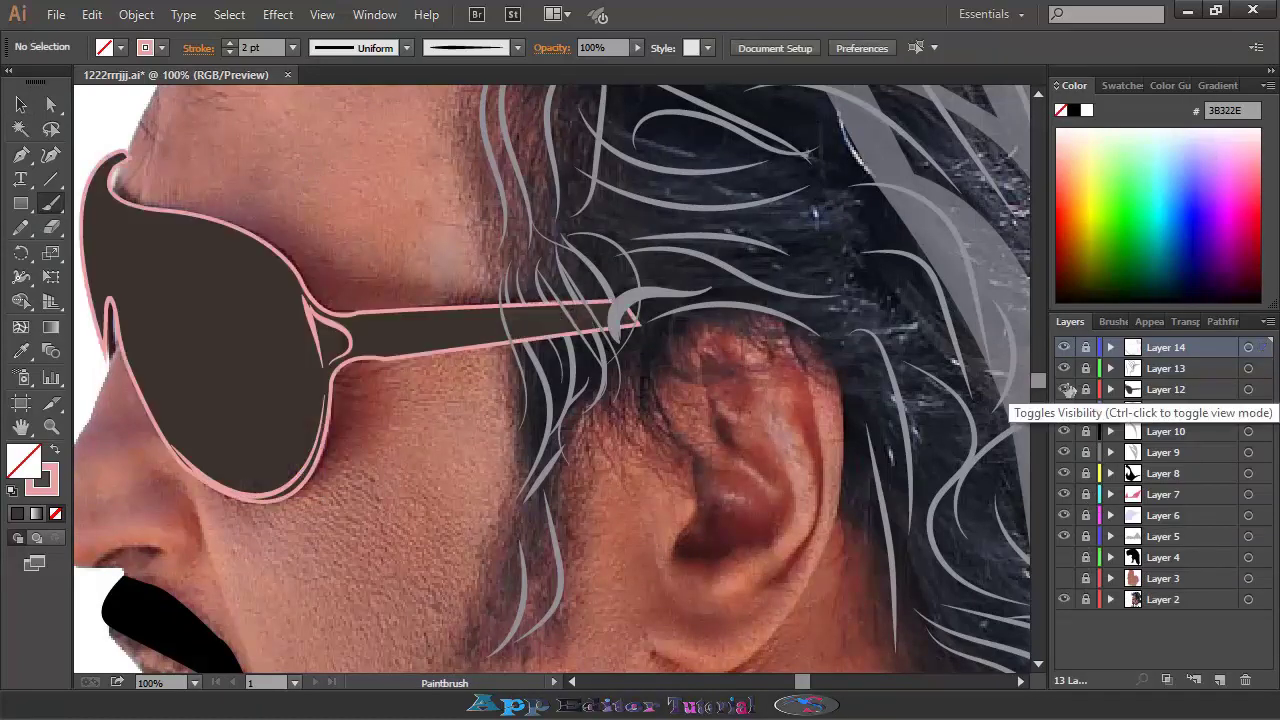
Drag the glasses' top-tip anchor to match the lens corner in the photo.
ctrl+click(118, 180)
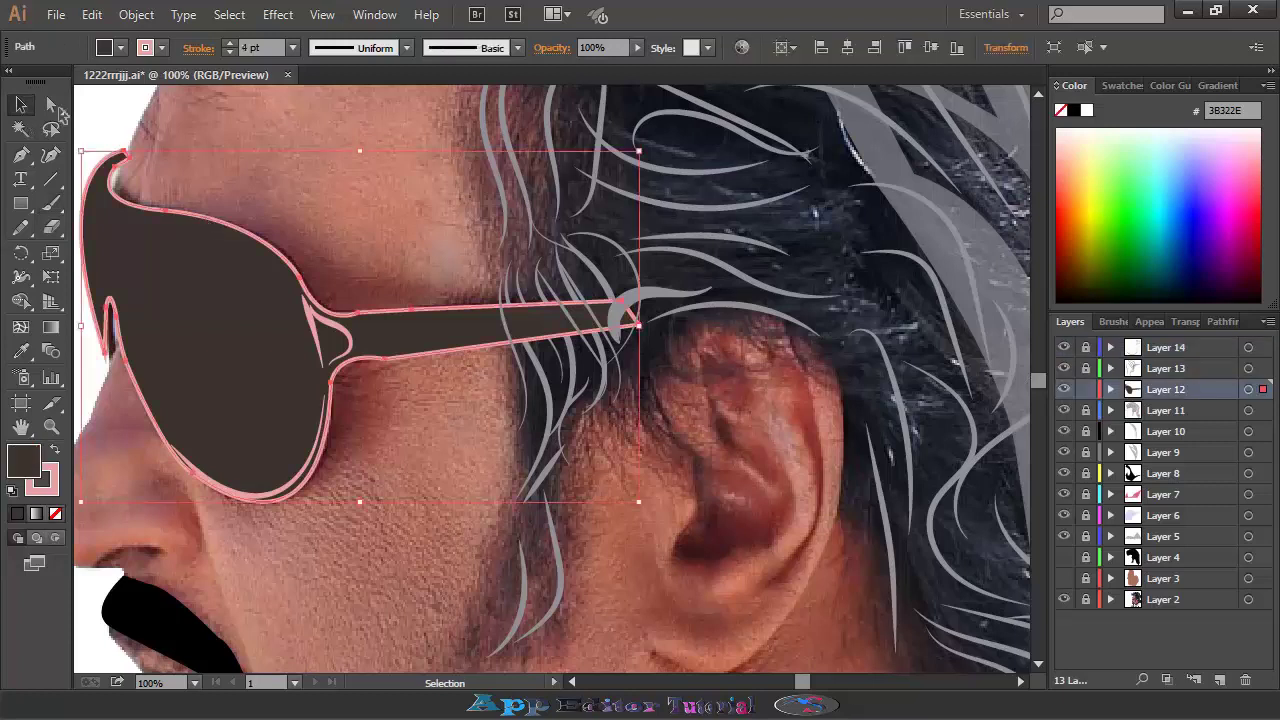
key(a)
click(117, 174)
drag(128, 158, 119, 171)
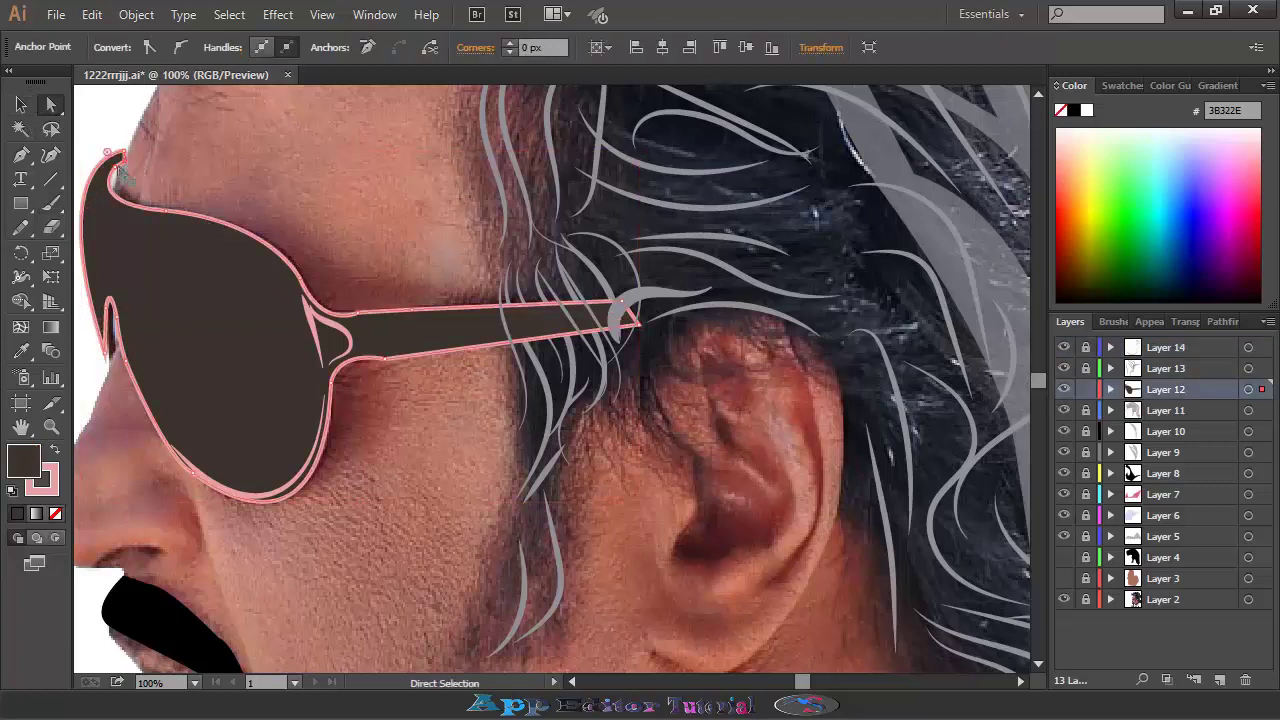
scroll(100, 205, left, 2)
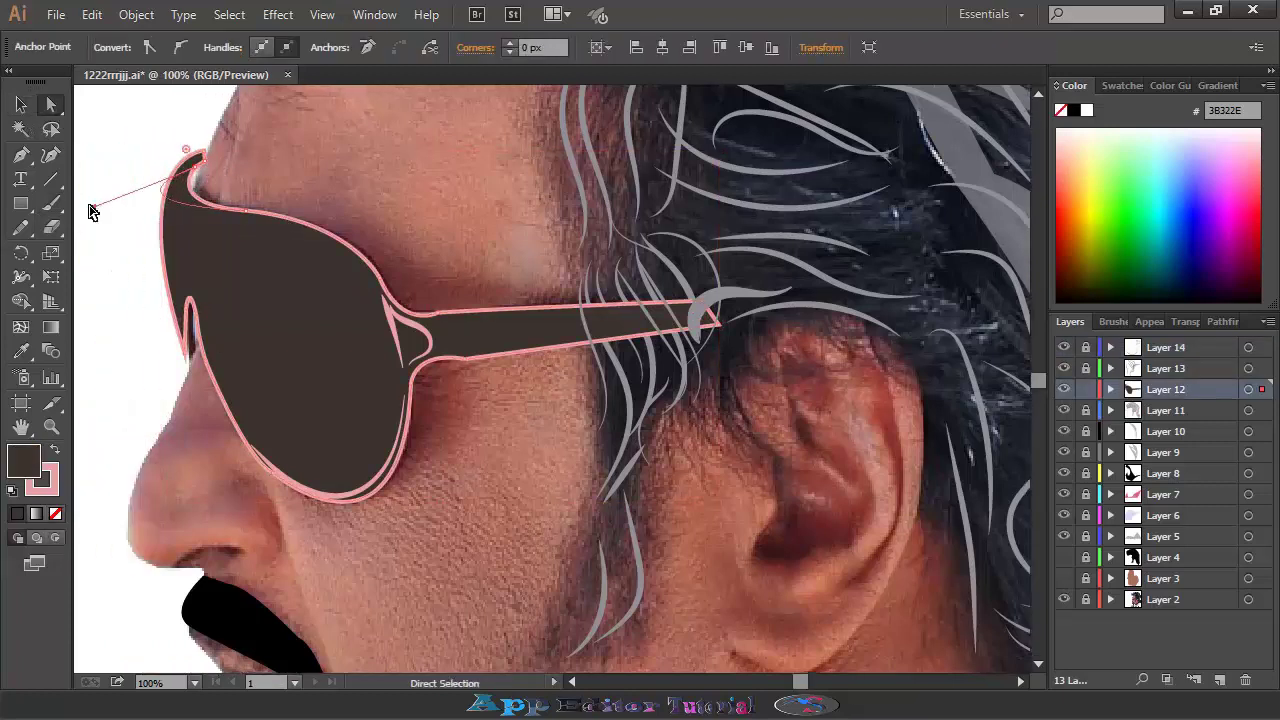
click(187, 203)
key(ctrl+shift+a)
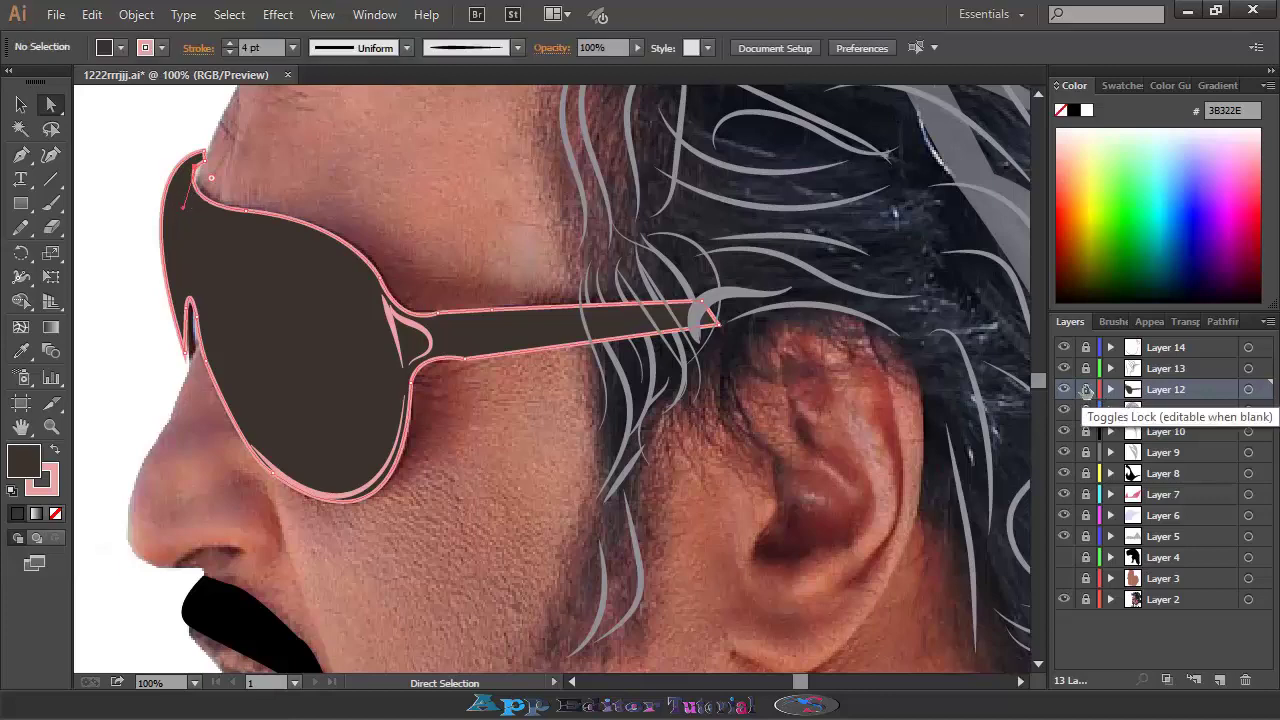
Add Layer 15 on top and hide the skin layer to reveal the photo.
click(1165, 347)
scroll(500, 260, up, 3)
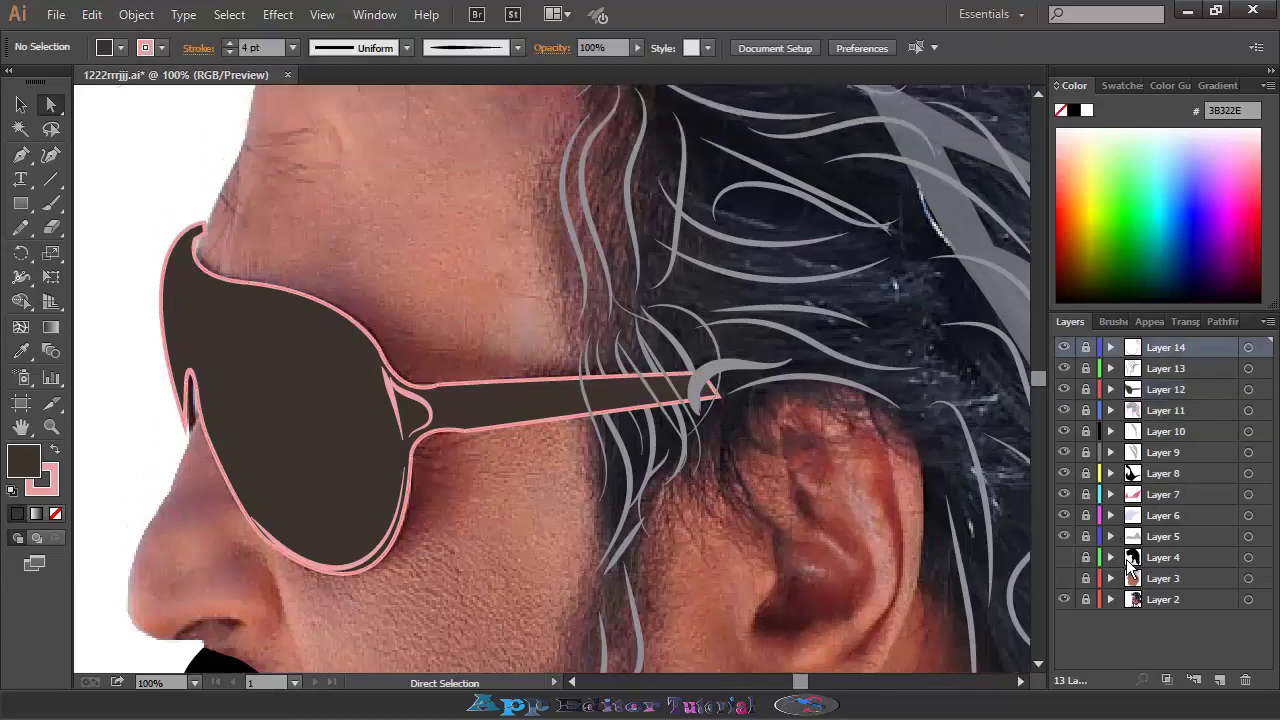
click(1063, 578)
key(ctrl+minus)
key(ctrl+minus)
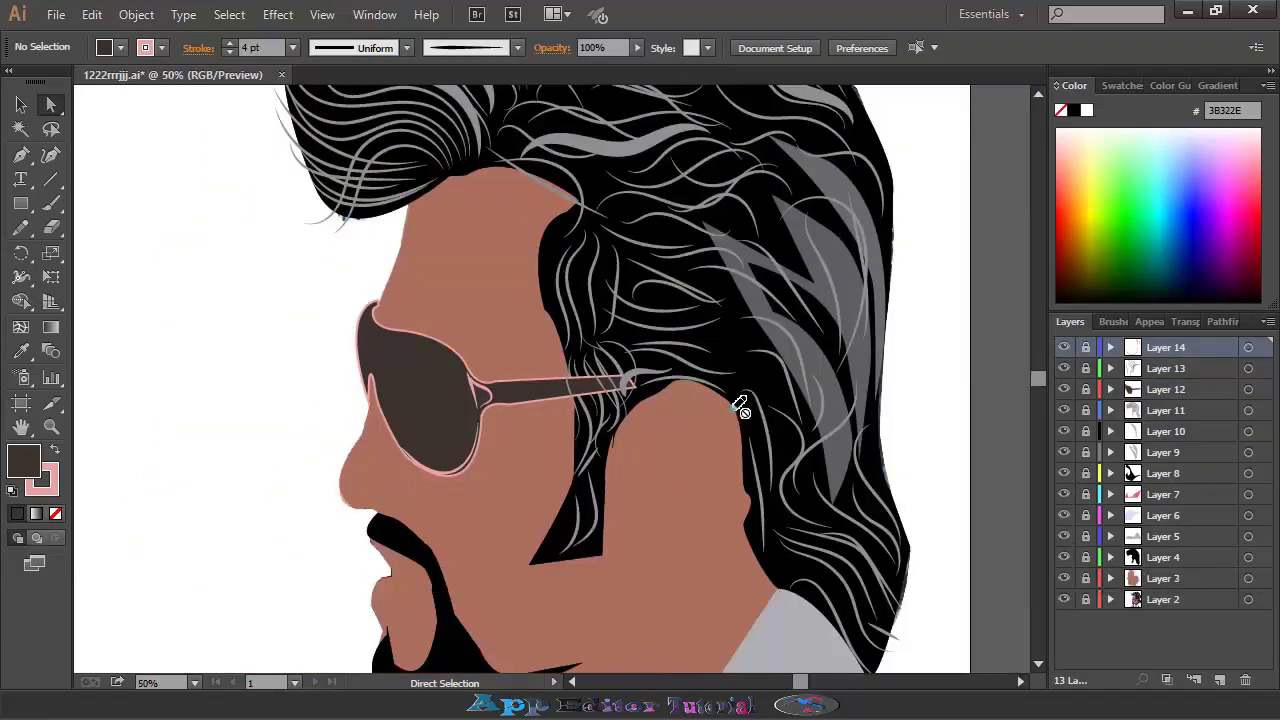
scroll(740, 405, down, 3)
click(1219, 680)
click(1063, 599)
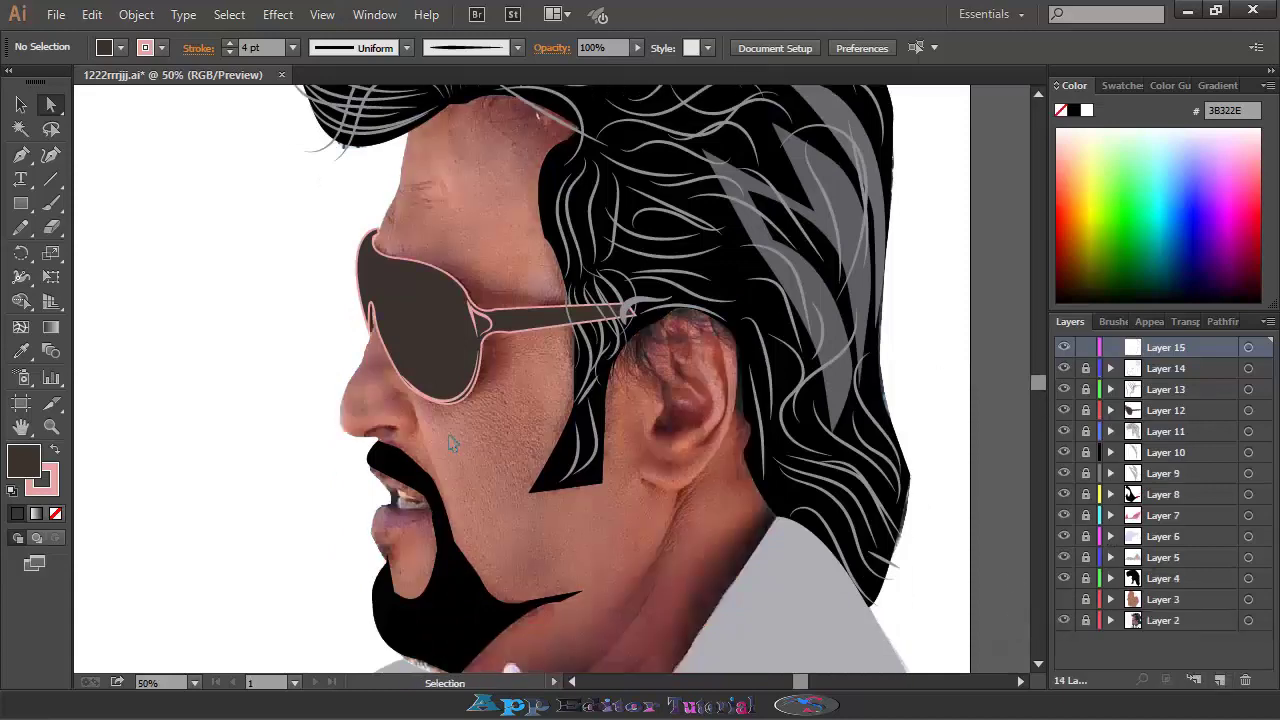
Paint the black nose outline and joined nostril curve with the Paintbrush.
key(ctrl+plus)
key(ctrl+plus)
click(20, 350)
click(55, 452)
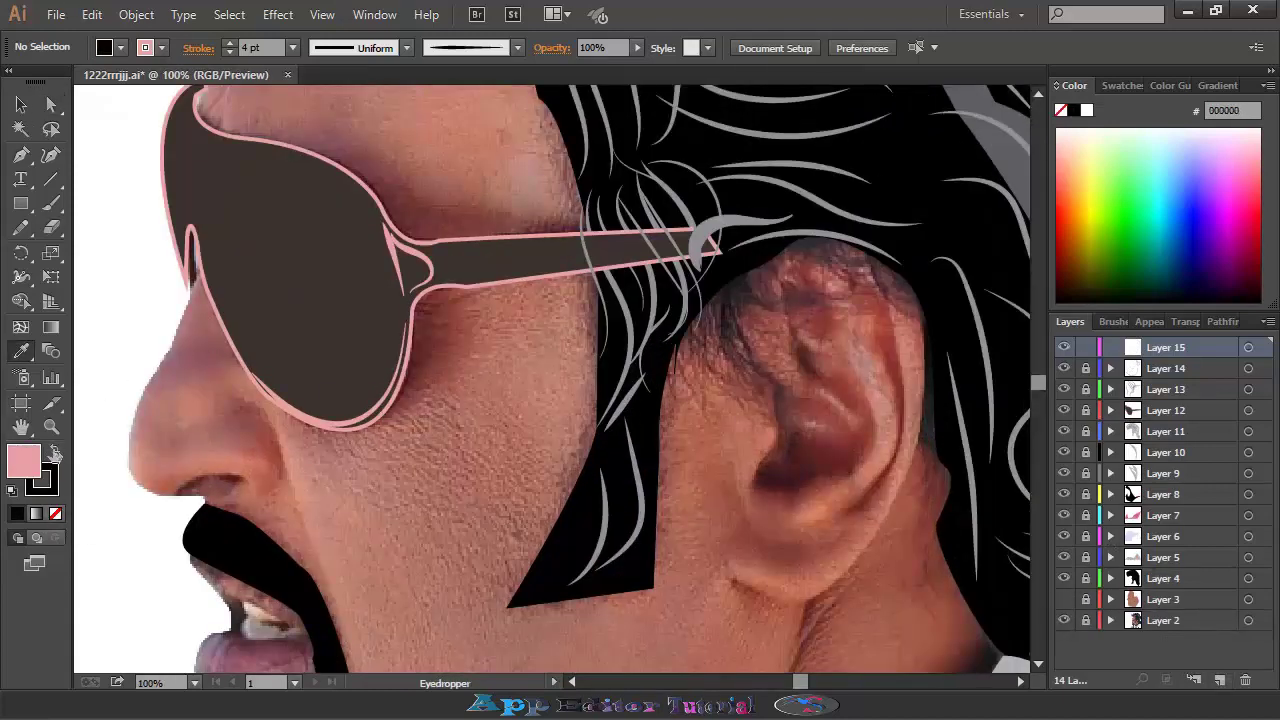
click(55, 513)
click(50, 203)
click(1108, 321)
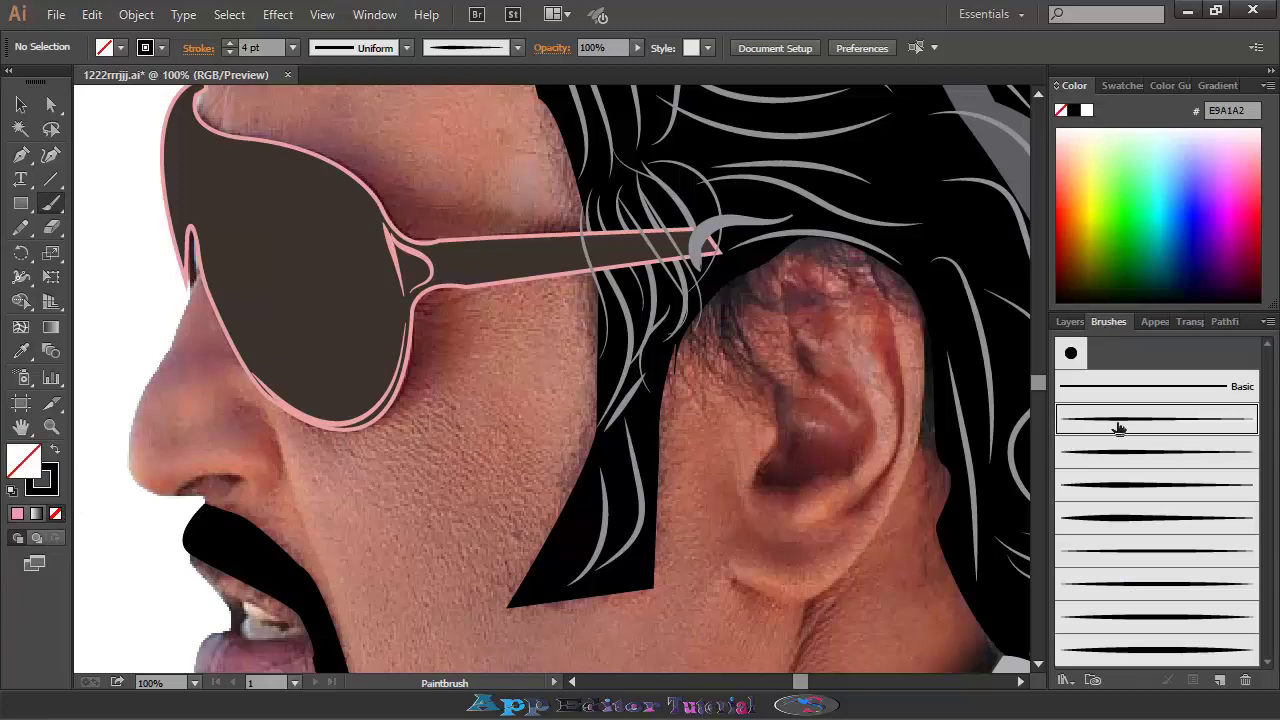
click(1068, 321)
key(ctrl+plus)
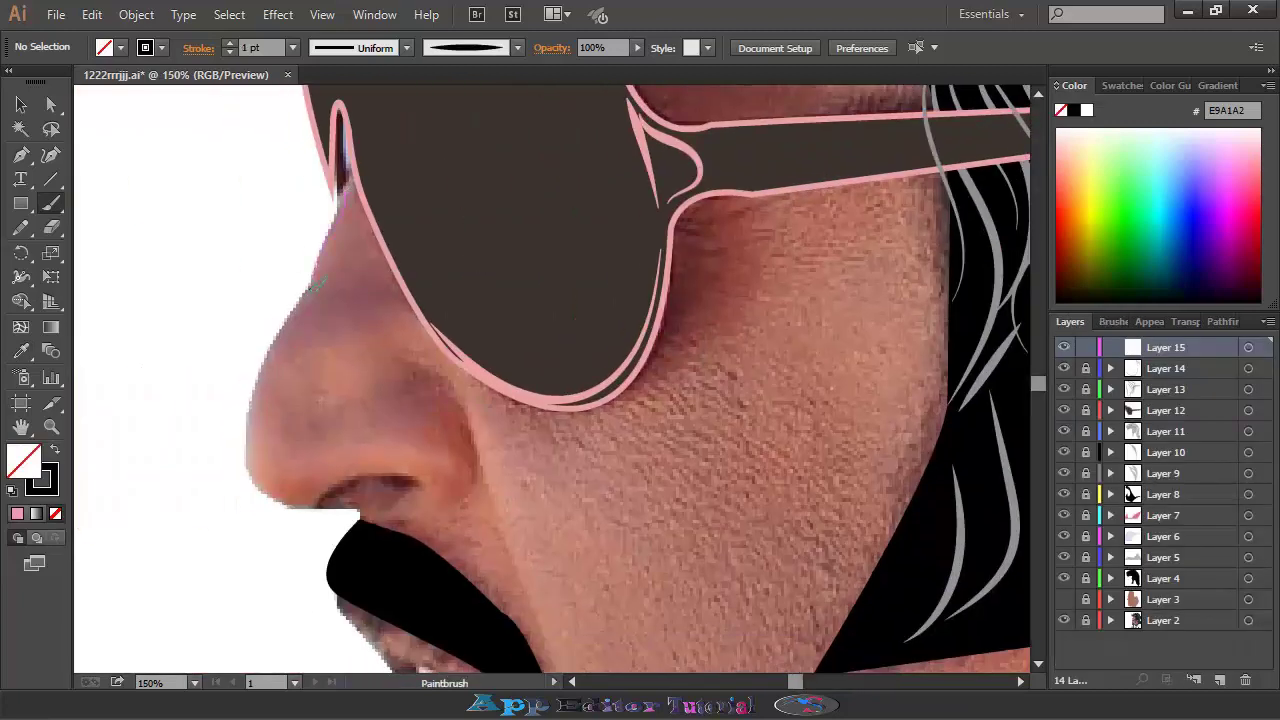
drag(338, 190, 370, 518)
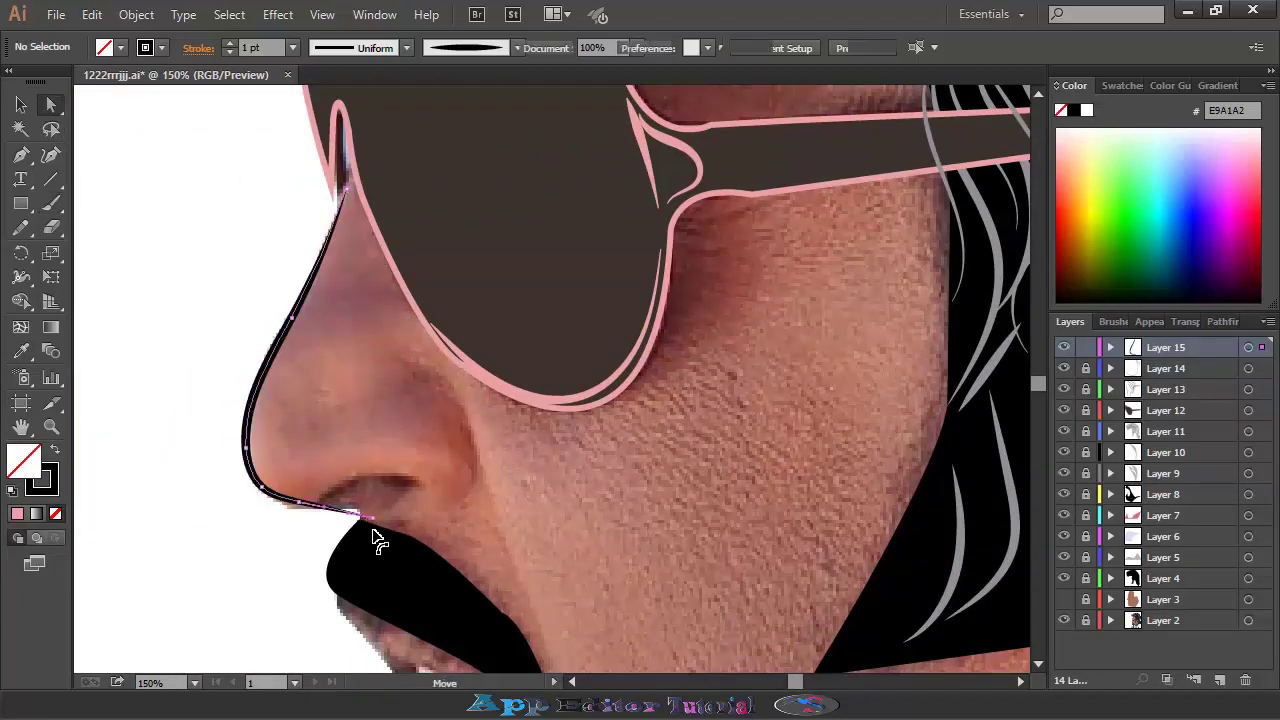
key(a)
click(50, 203)
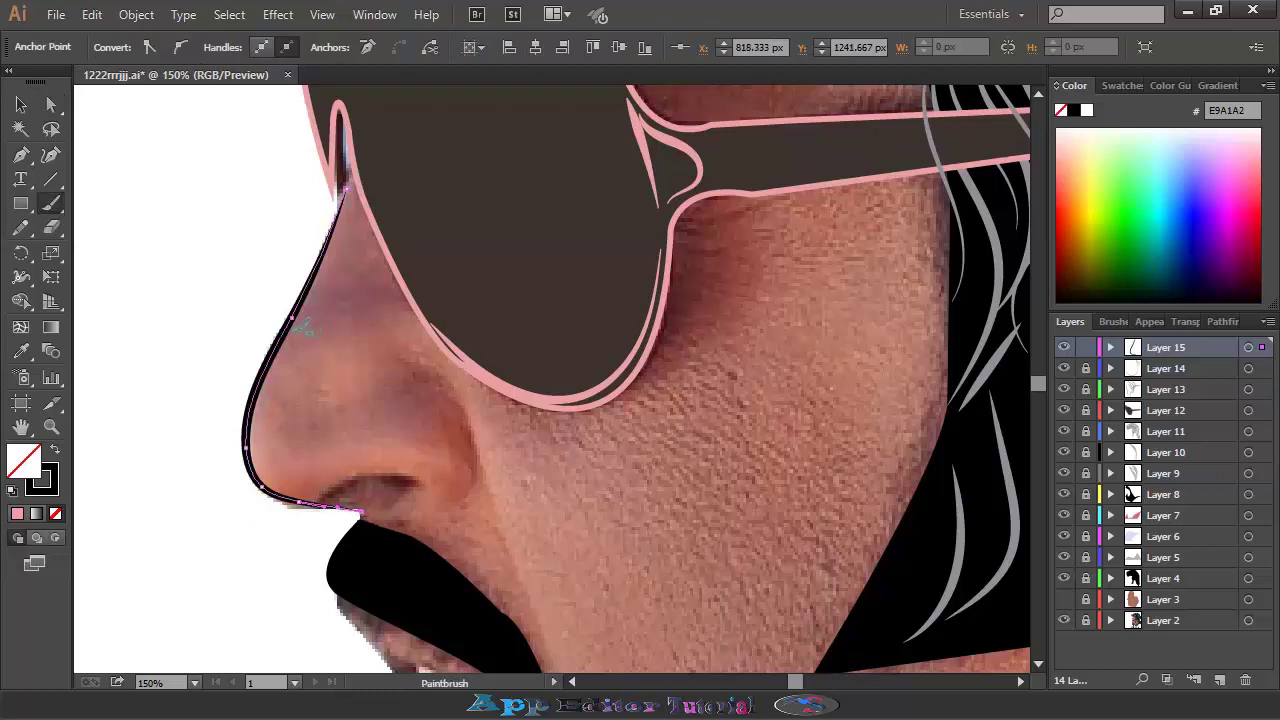
drag(425, 490, 415, 482)
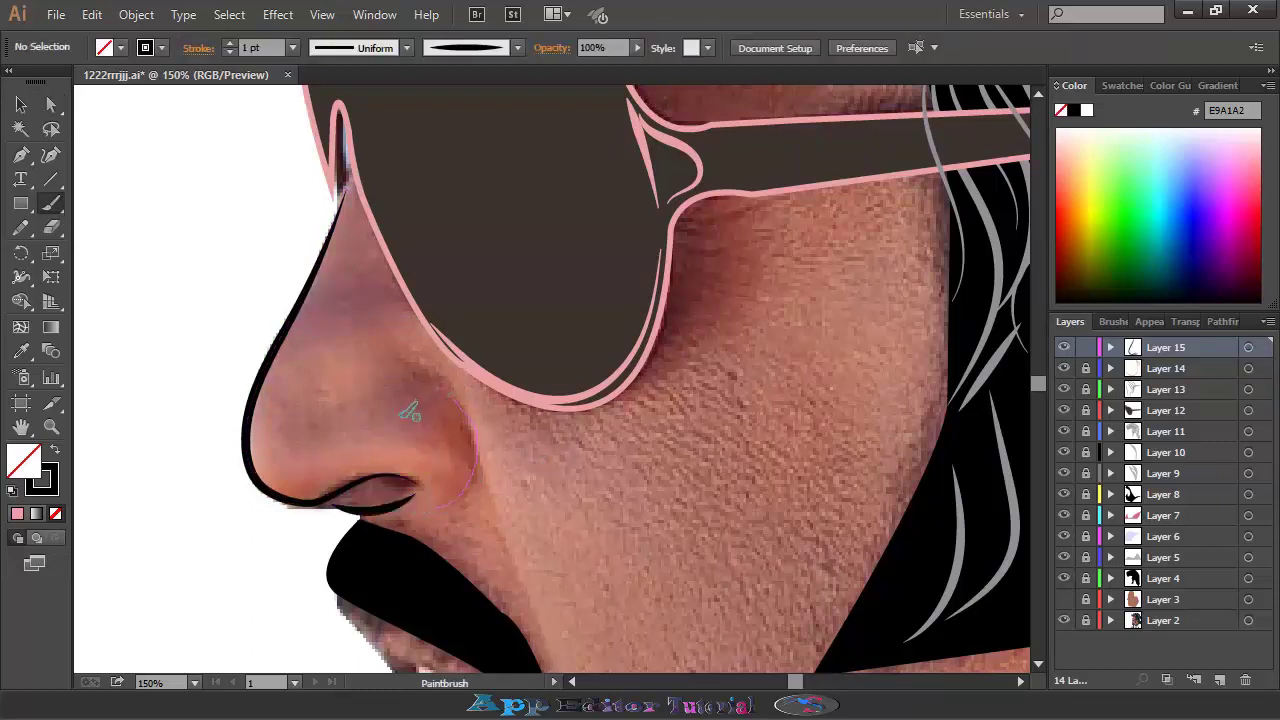
Draw the nostril opening with the Pencil and fill it black.
key(n)
drag(380, 490, 390, 488)
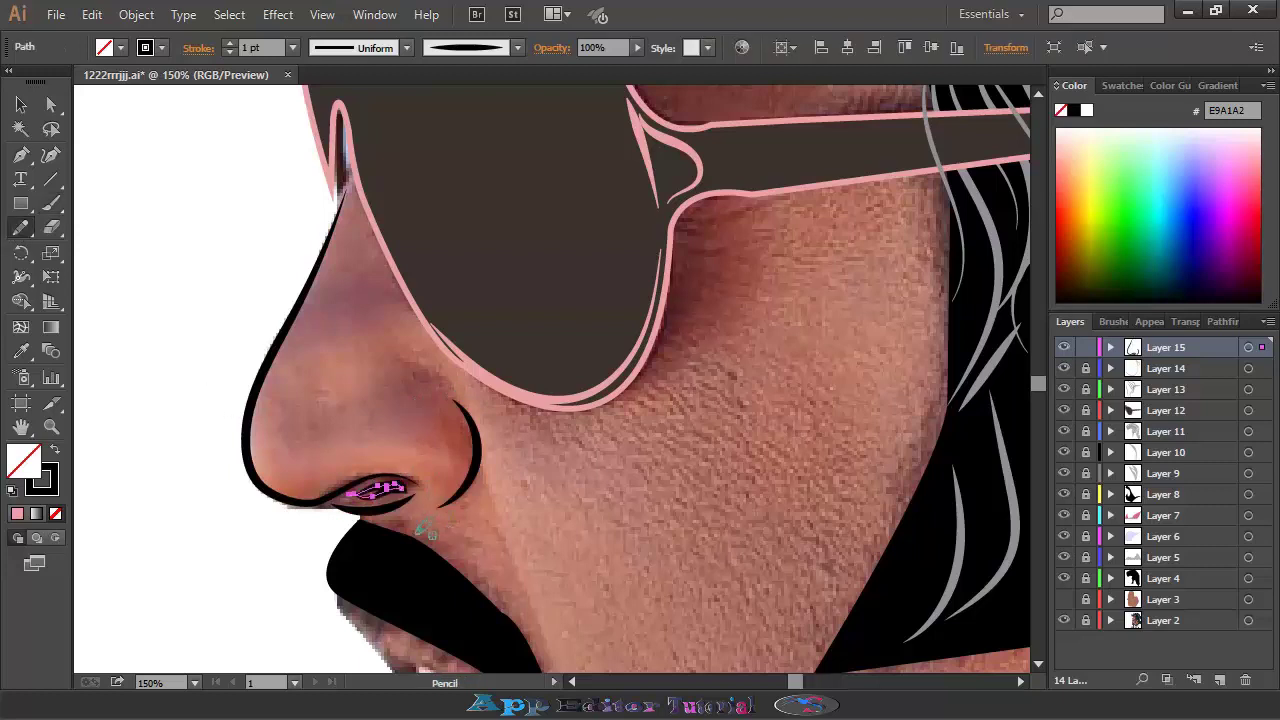
click(120, 48)
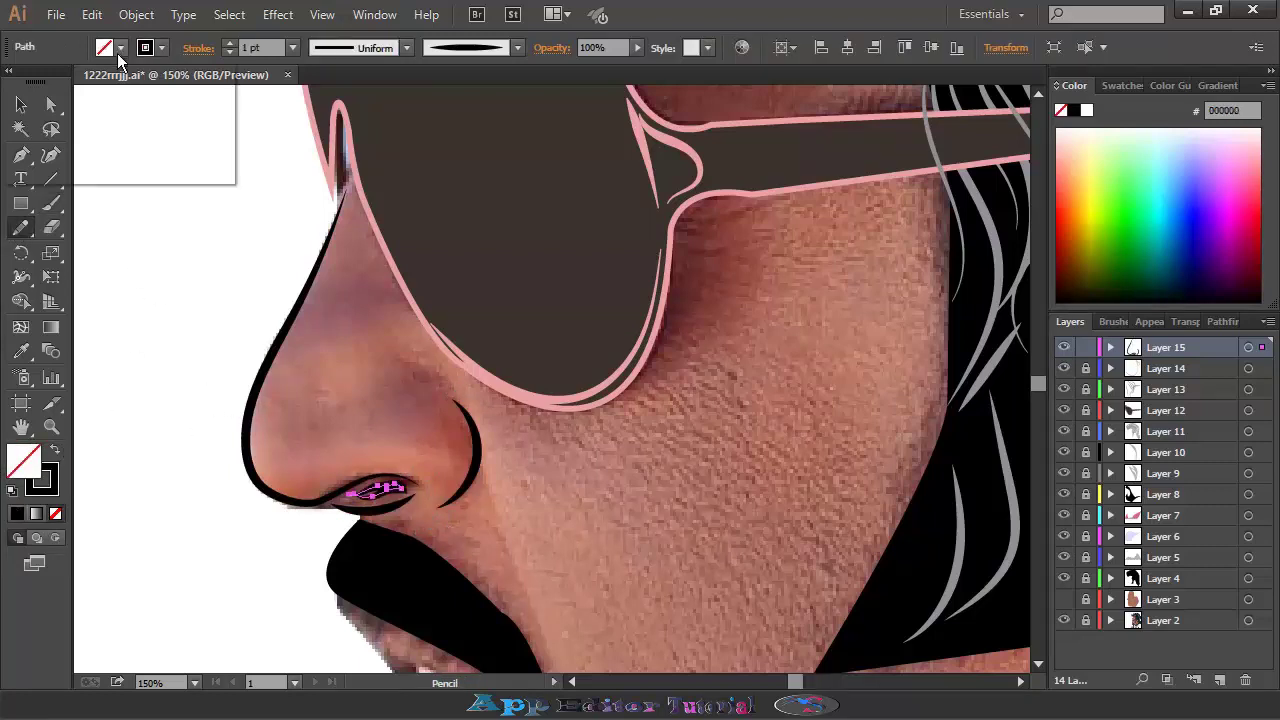
click(30, 90)
key(v)
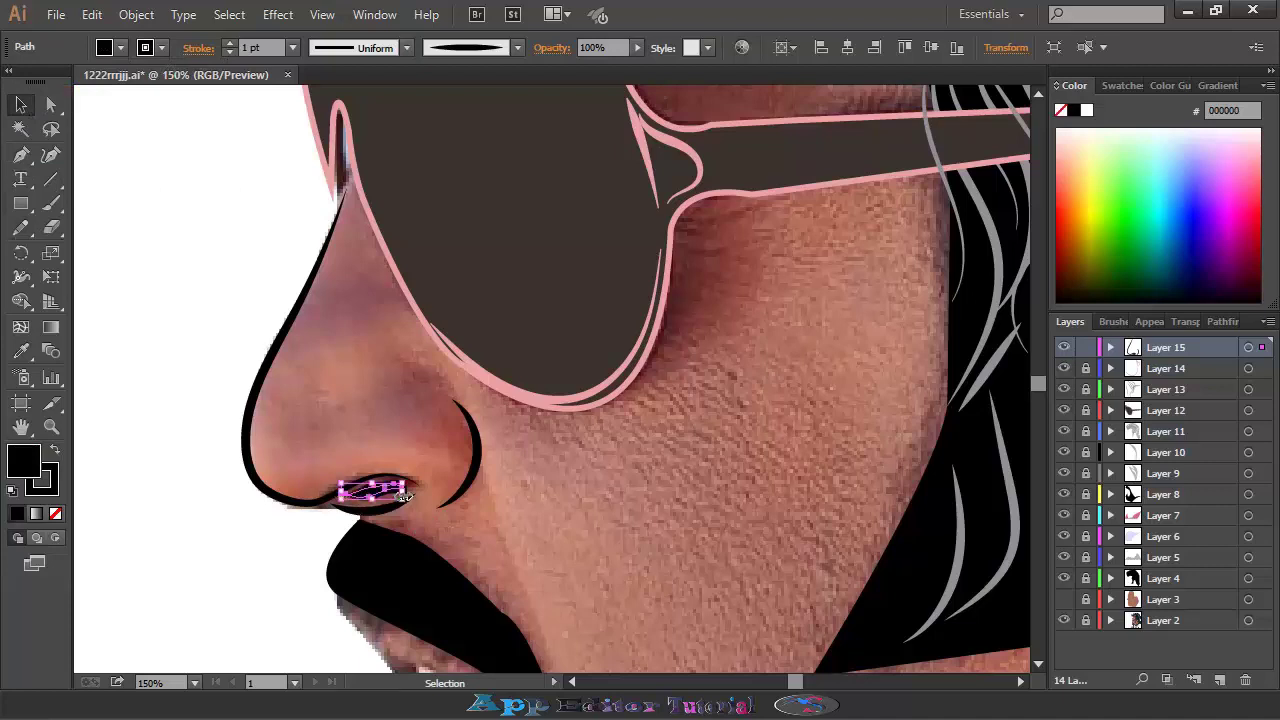
key(ctrl+shift+a)
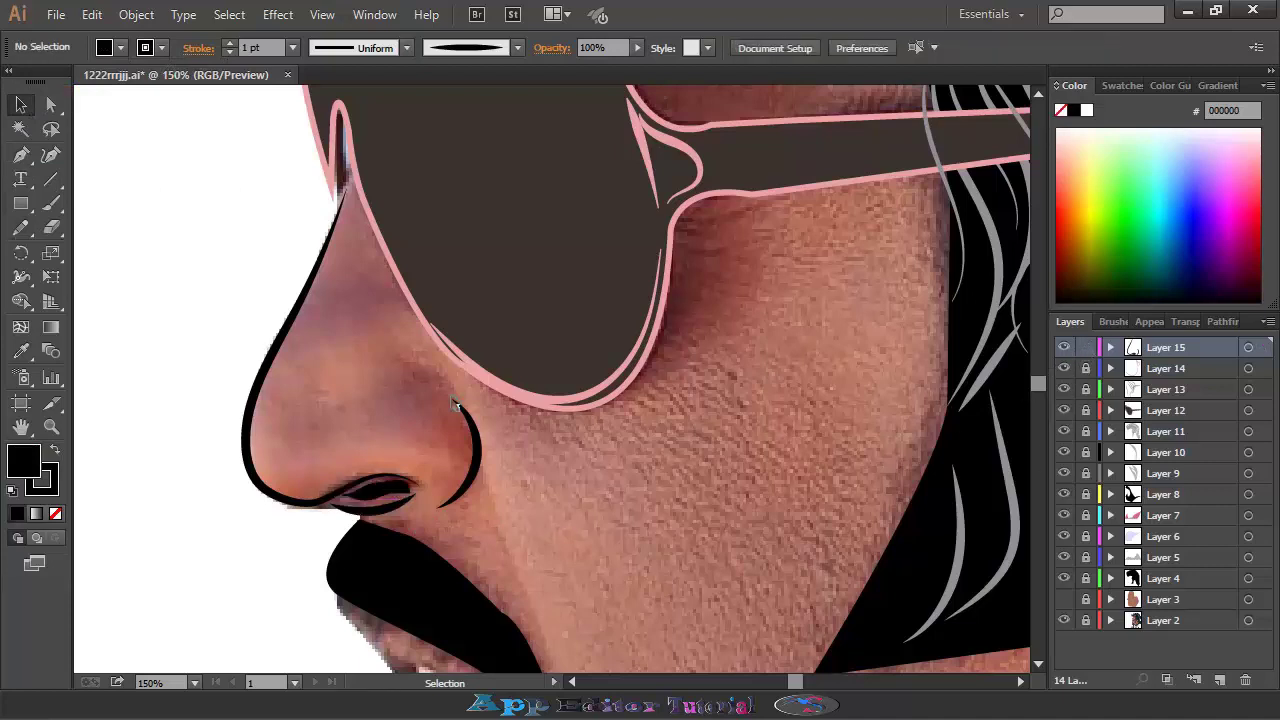
Set the nose-to-mouth crease line to a 0.75 pt stroke.
key(b)
click(55, 513)
click(21, 104)
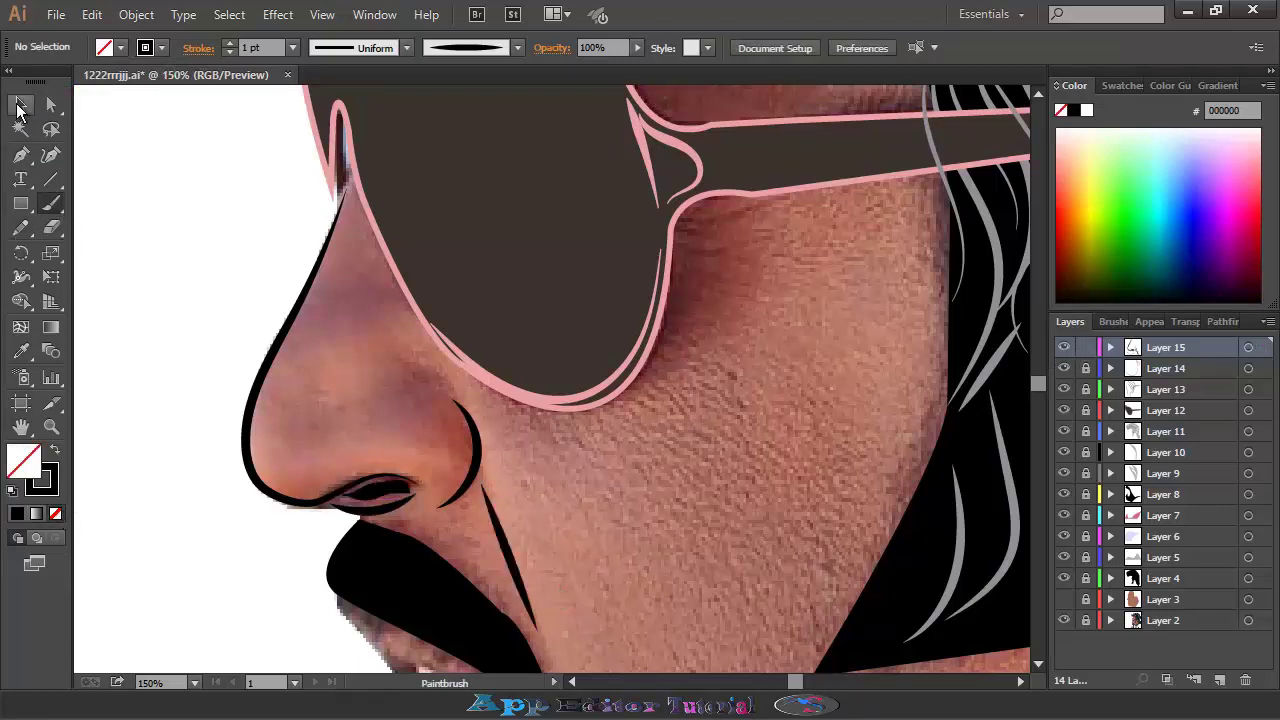
click(292, 47)
click(310, 89)
key(ctrl+minus)
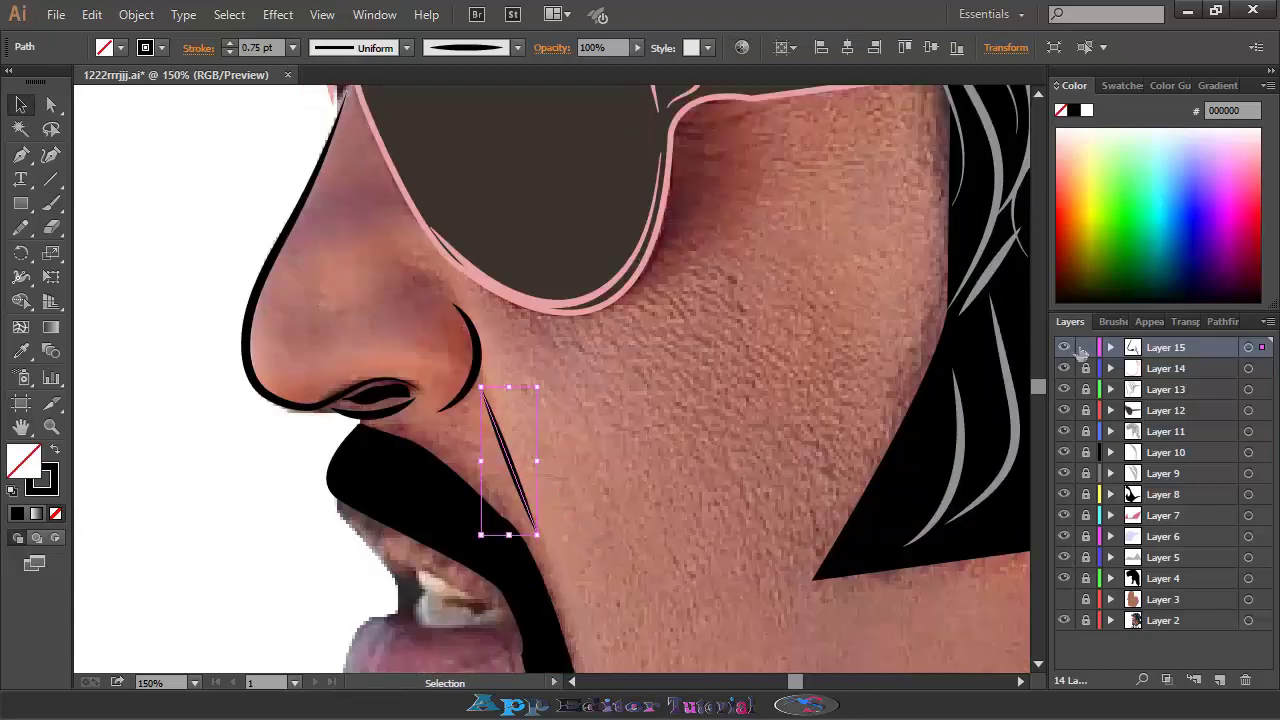
key(ctrl+shift+a)
Hide the skin layer to reveal the ear photo and add Layer 16 on top.
click(1063, 599)
key(ctrl+minus)
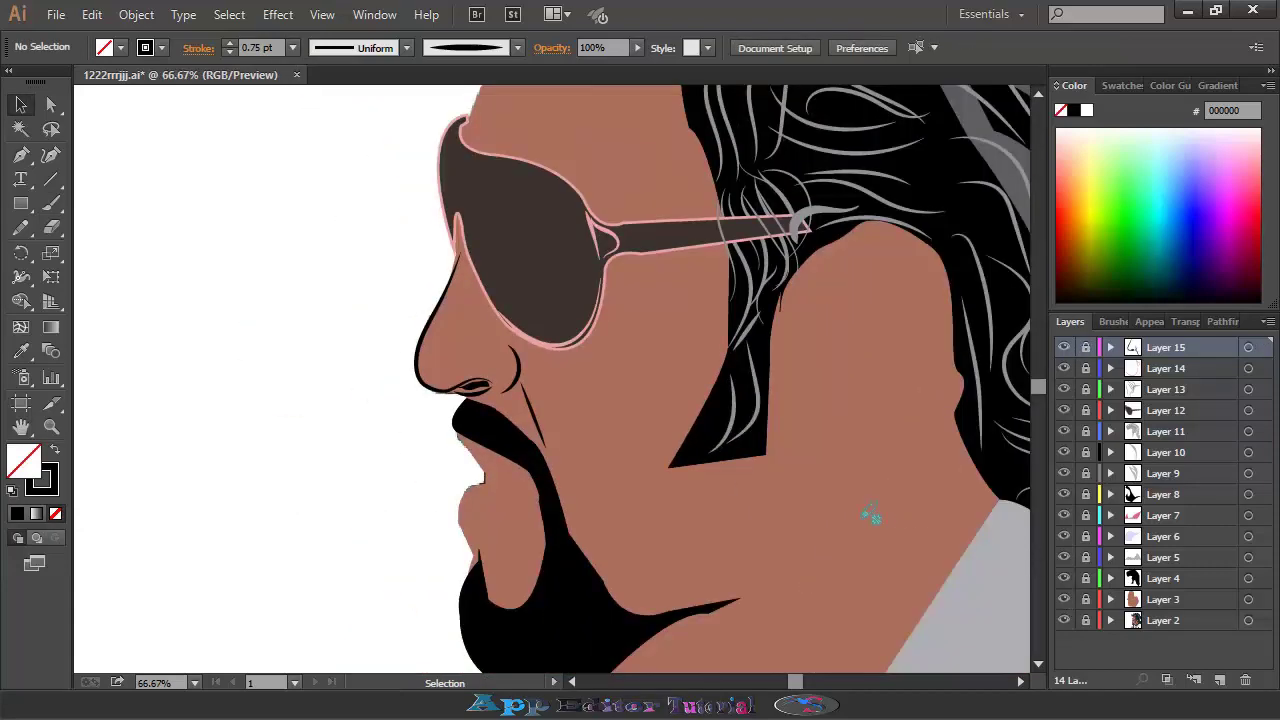
scroll(868, 513, up, 4)
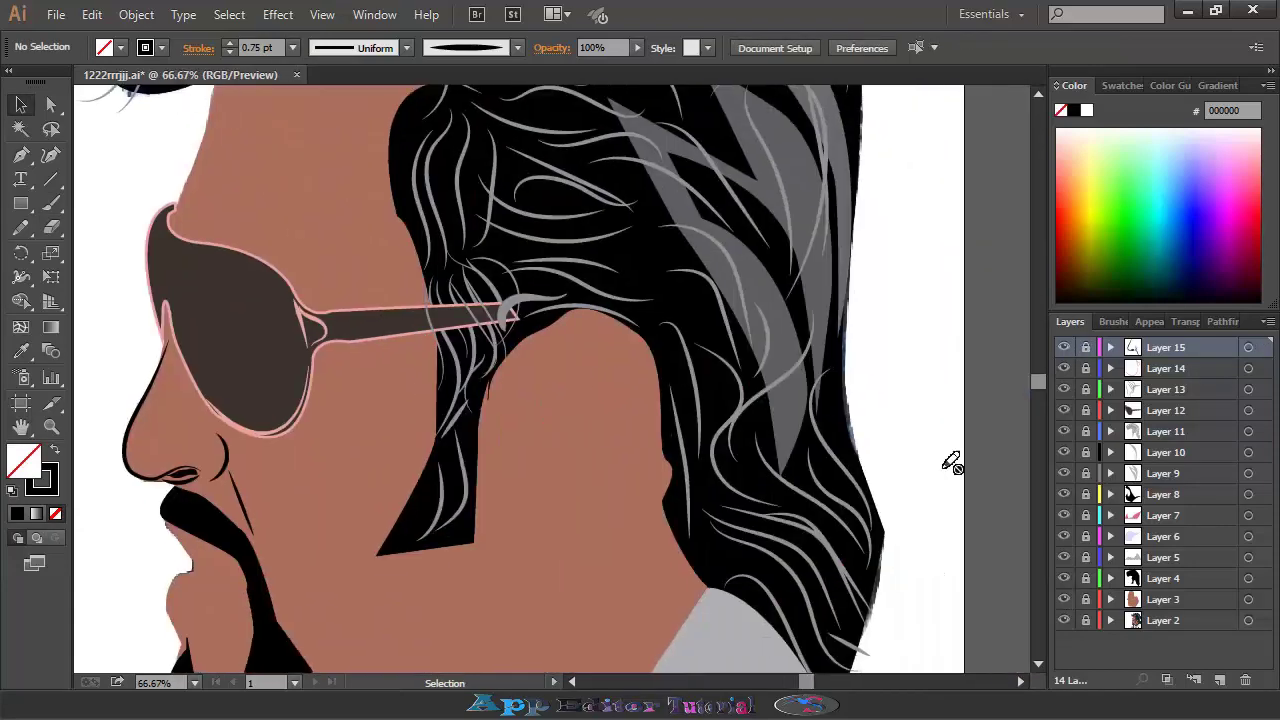
click(1063, 599)
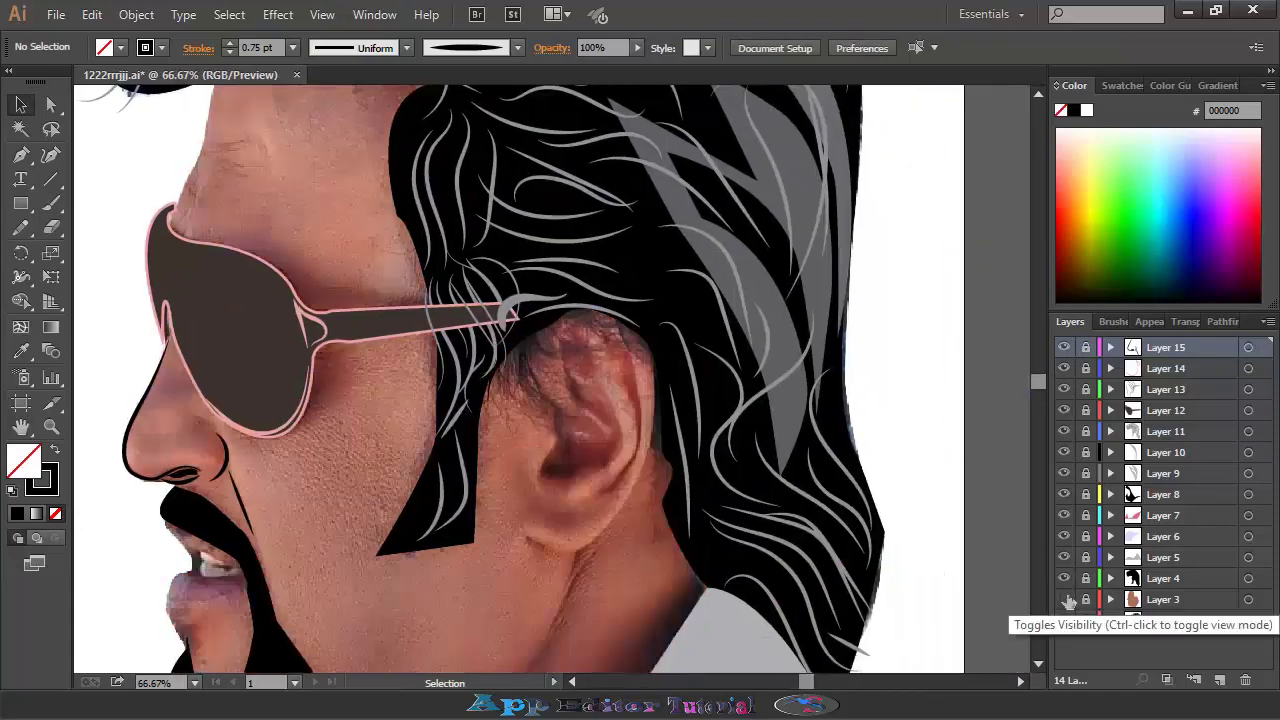
click(1219, 680)
Pen-trace the neck shadow shape, filled with dark brown sampled from the photo.
scroll(91, 320, down, 5)
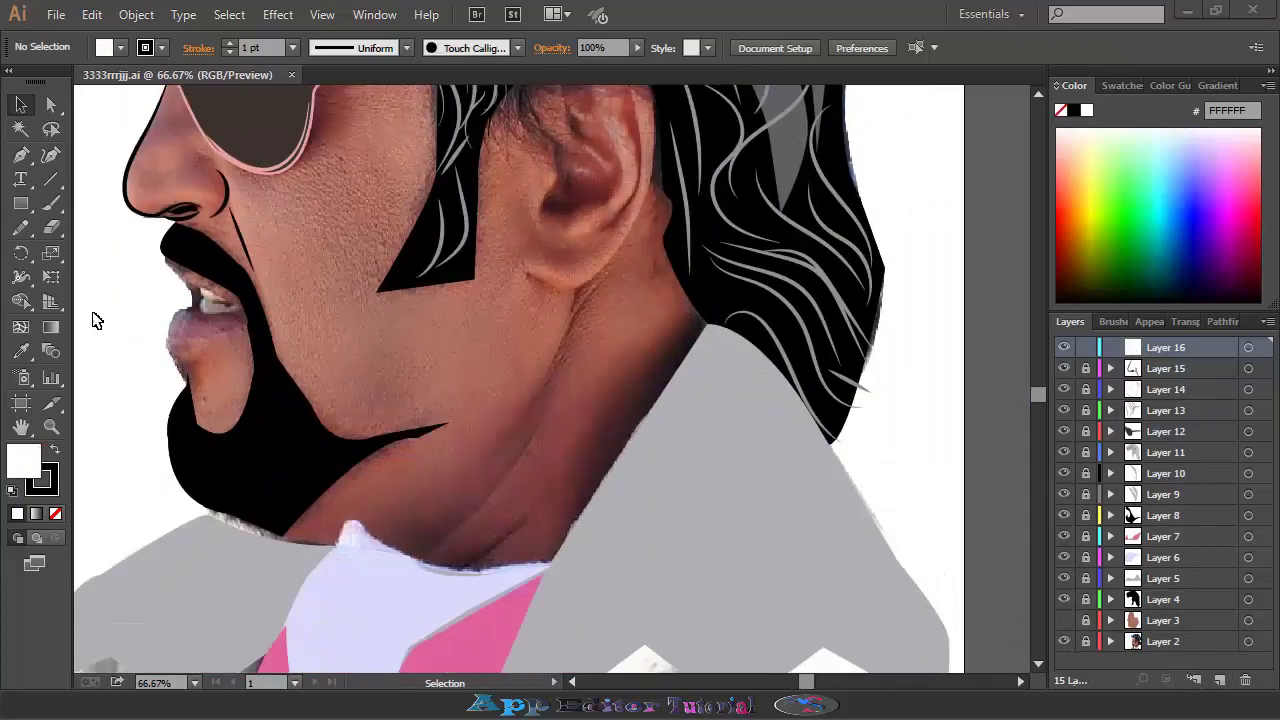
key(i)
click(260, 130)
key(p)
click(700, 322)
click(586, 490)
click(571, 523)
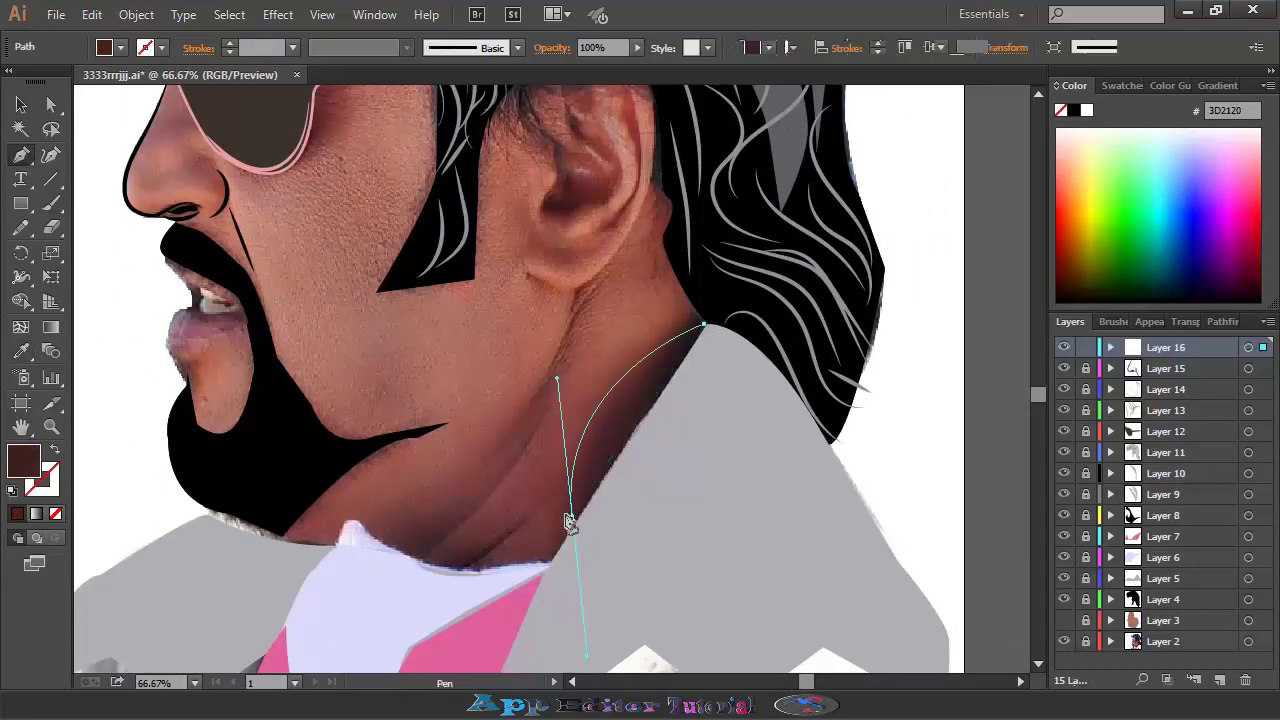
click(714, 349)
click(1085, 347)
key(v)
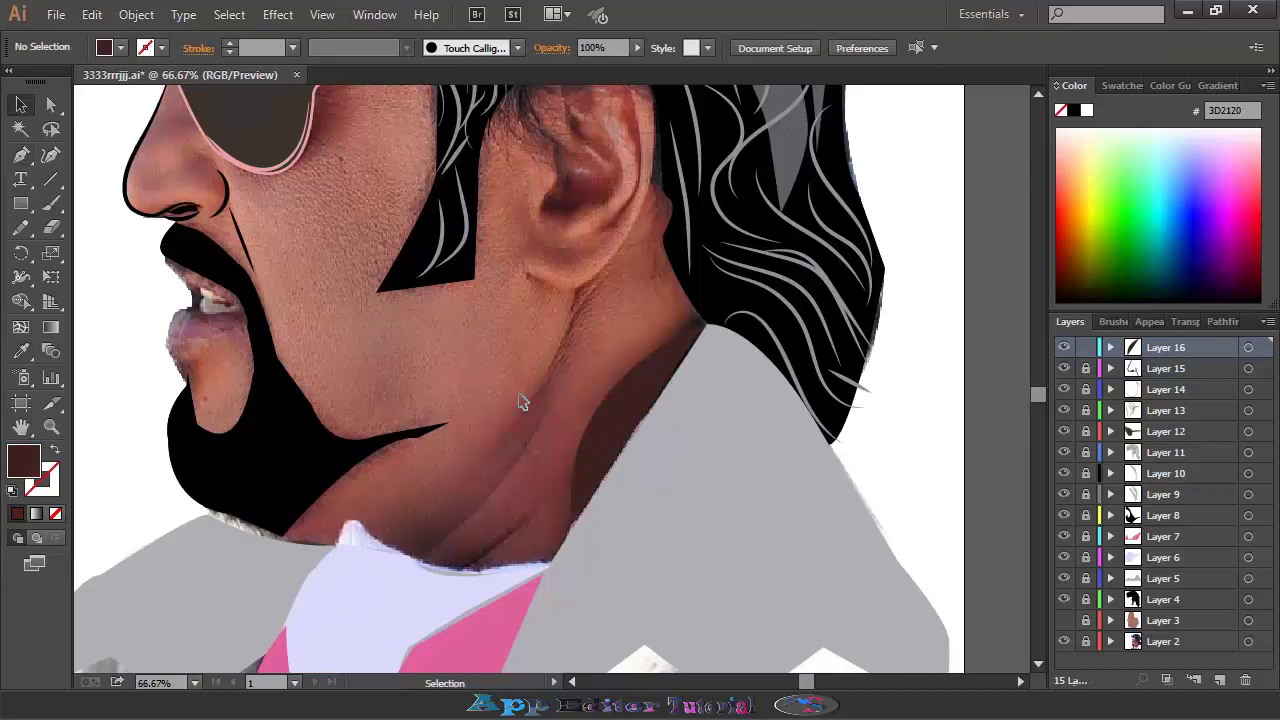
Paint fine crease lines down the neck with a tapered brush.
click(51, 203)
click(1108, 321)
click(1150, 645)
click(1070, 321)
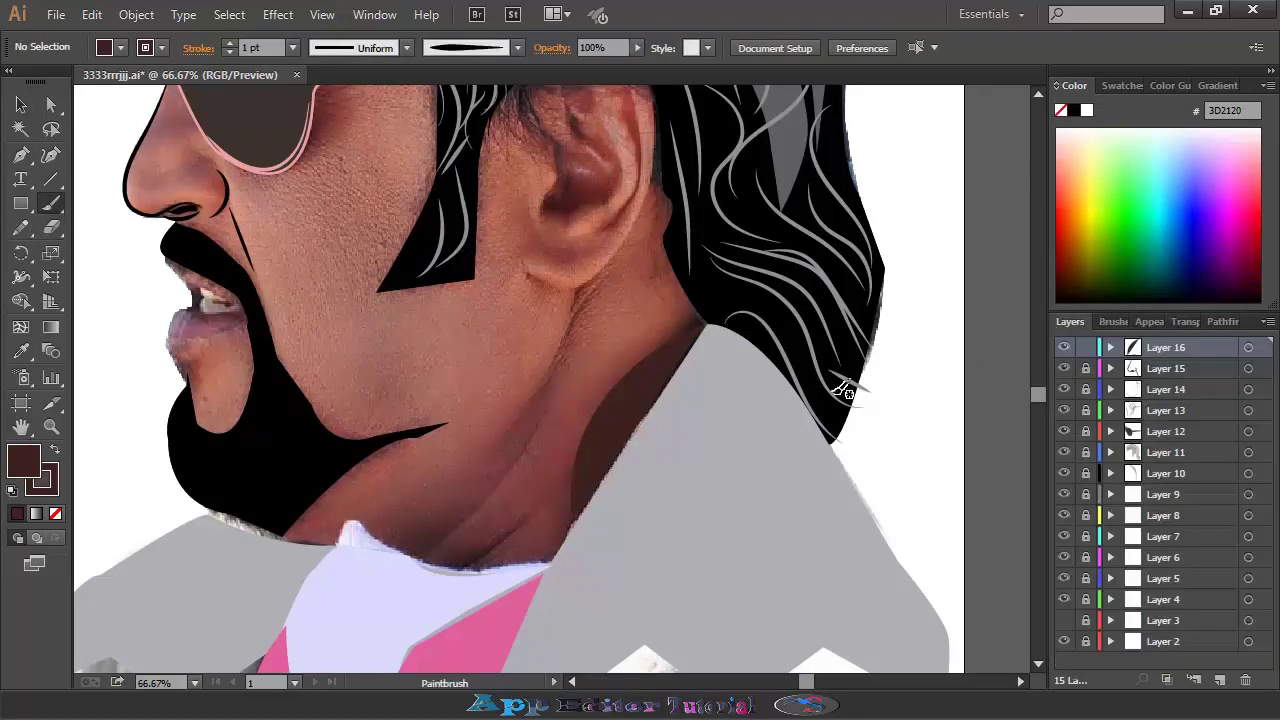
key(ctrl+z)
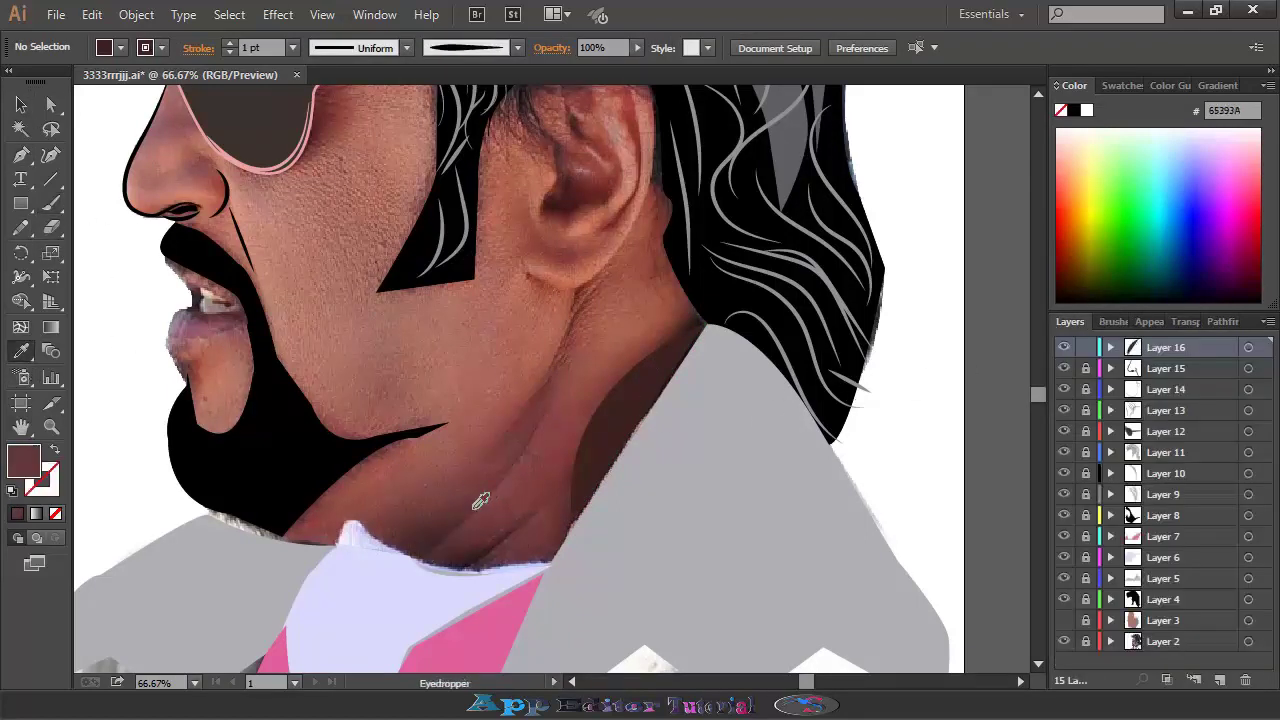
key(slash)
drag(543, 410, 522, 455)
drag(466, 566, 524, 534)
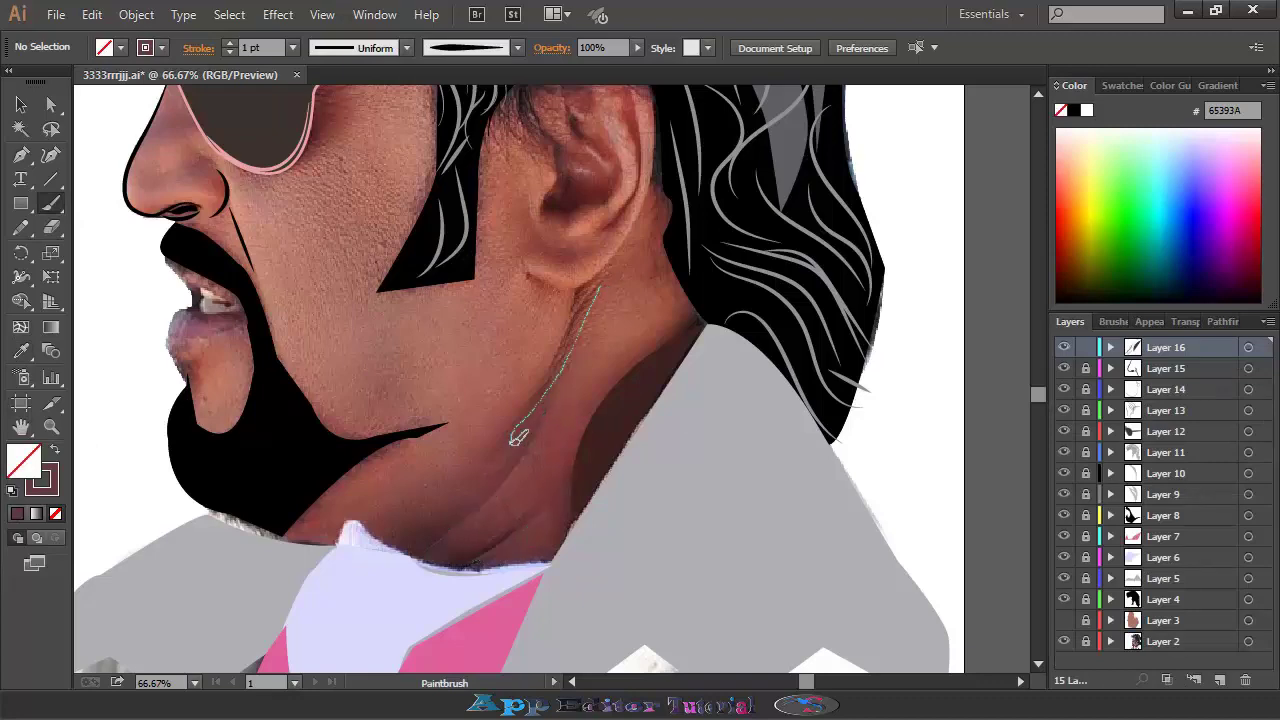
drag(517, 437, 486, 420)
scroll(380, 457, up, 3)
scroll(389, 456, down, 5)
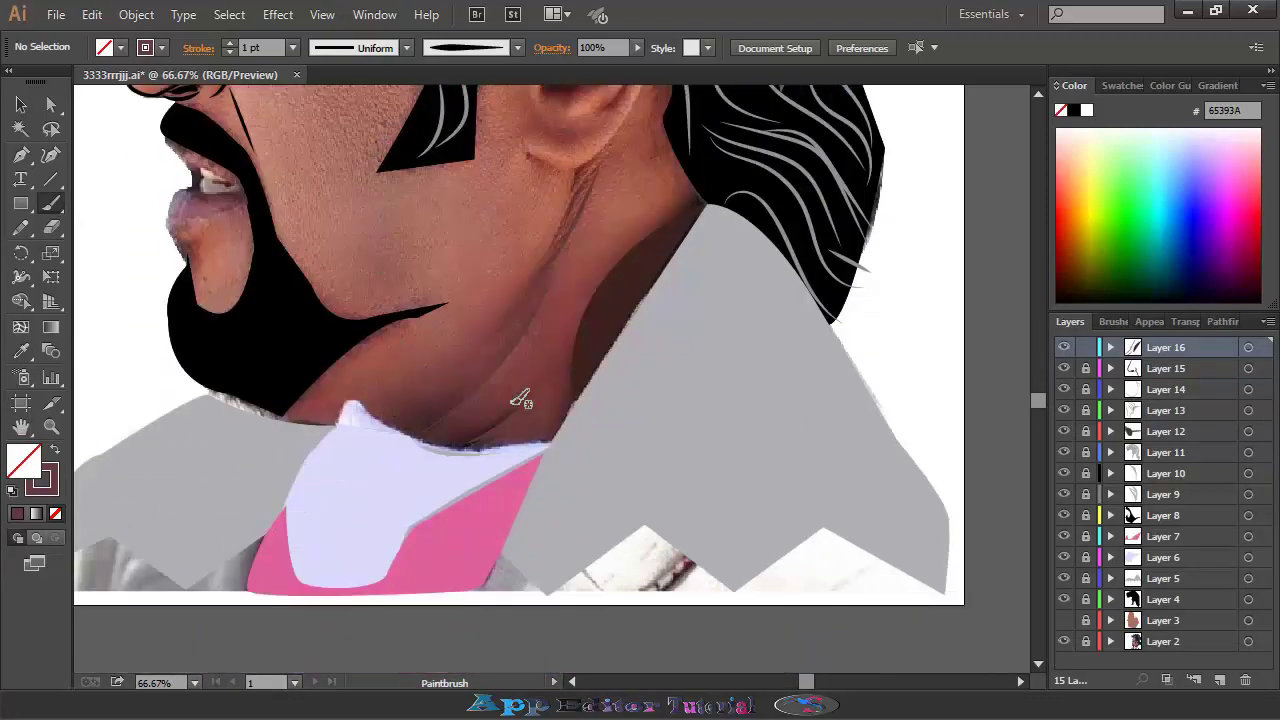
Set the neck shadow to 77% opacity and lock Layer 16.
key(v)
click(612, 310)
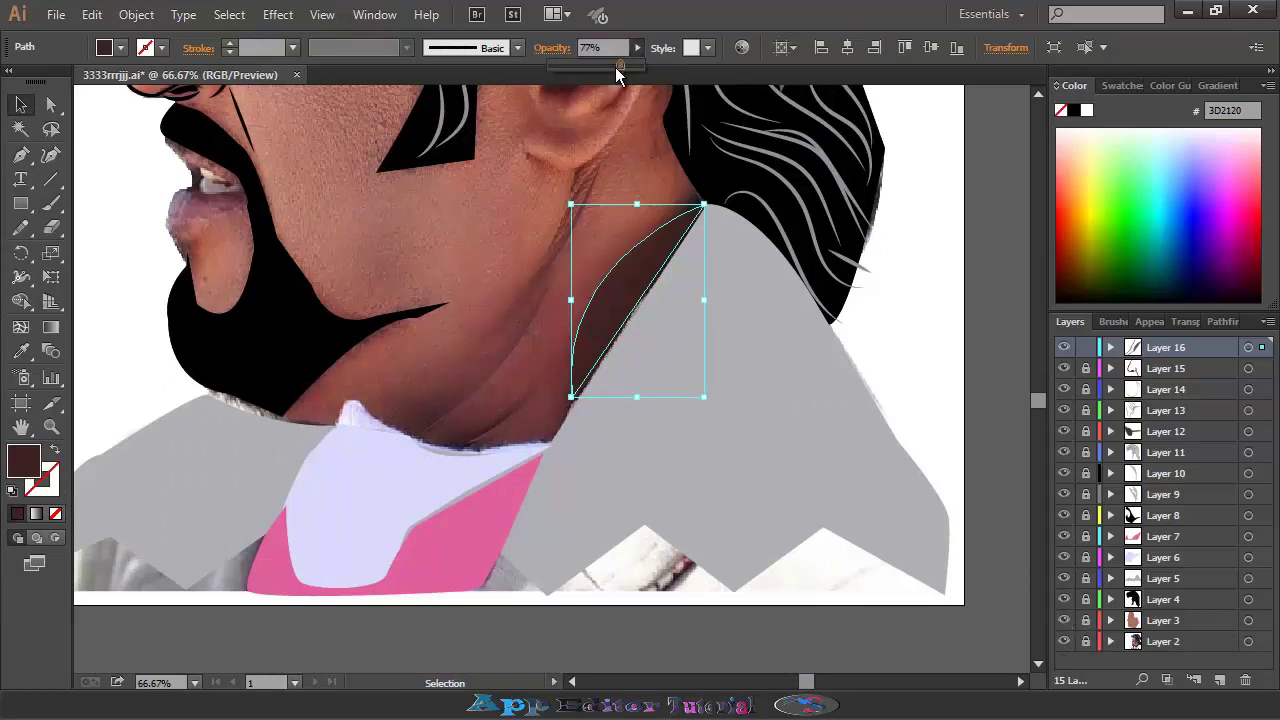
click(1072, 348)
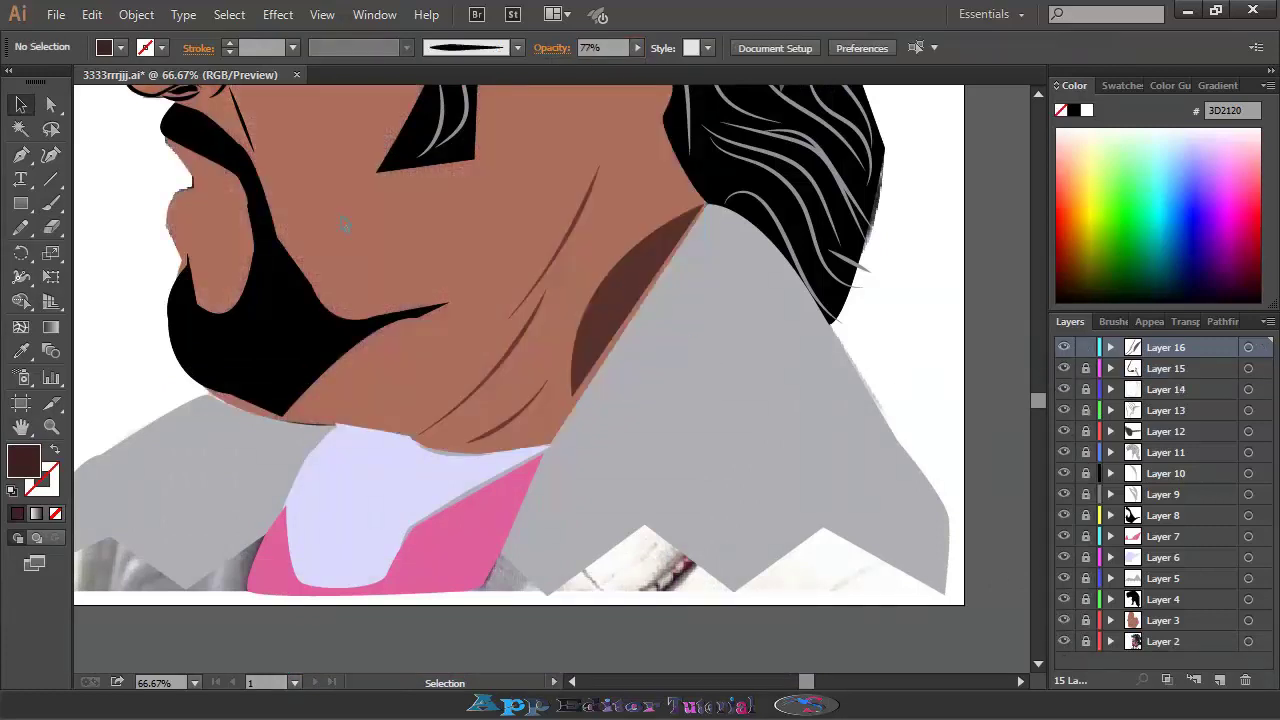
click(717, 331)
click(1086, 347)
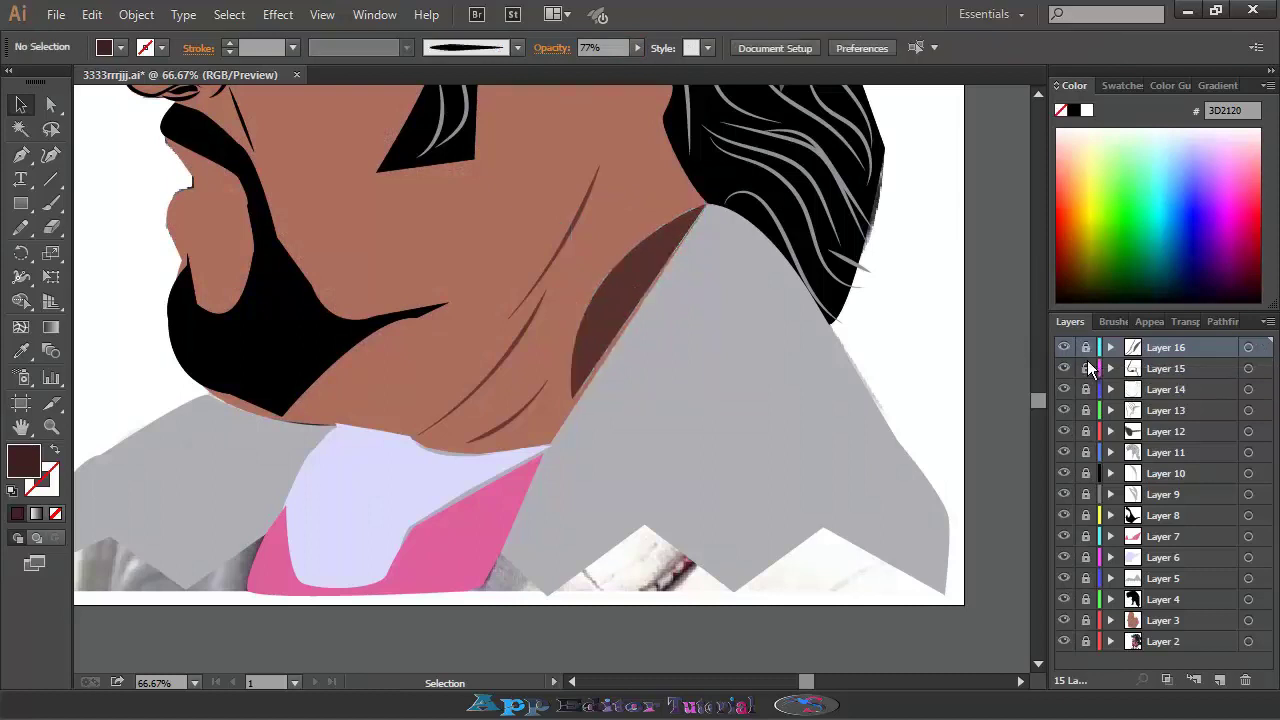
On new Layer 17, Pen-trace the upper lip filled with its sampled photo colour.
click(1219, 680)
scroll(645, 435, up, 2)
click(54, 451)
key(p)
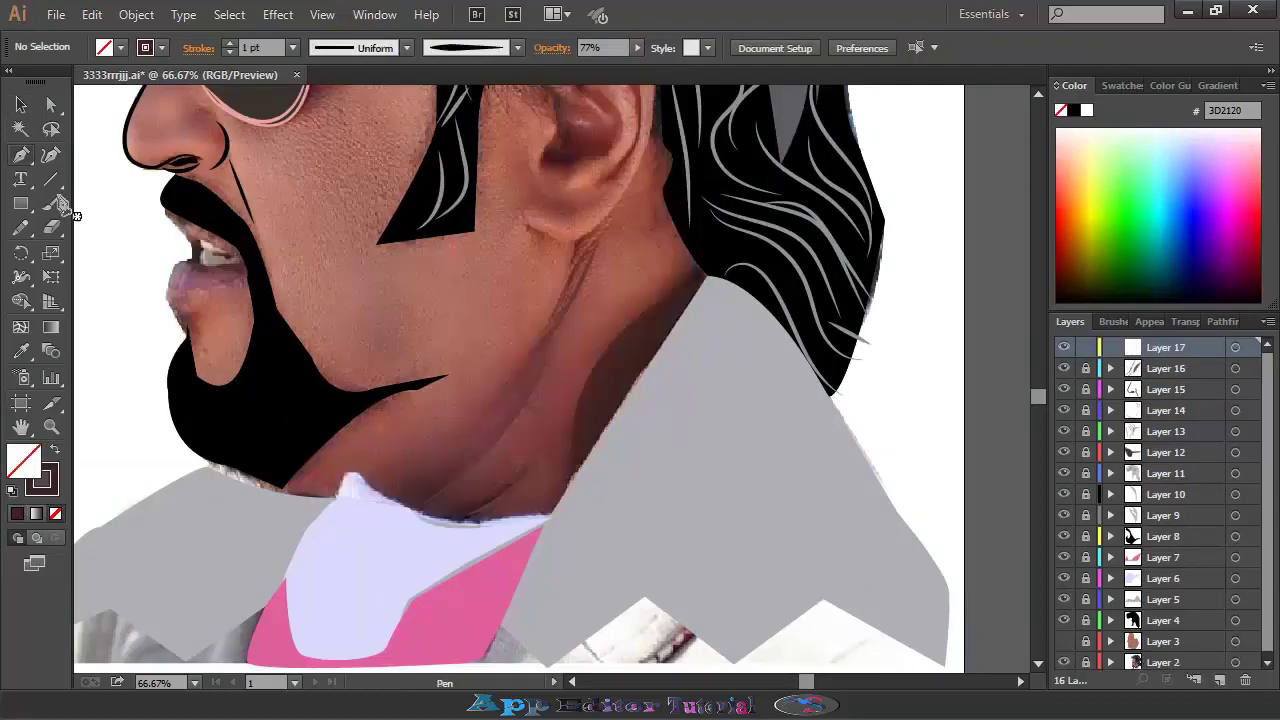
click(164, 210)
click(239, 250)
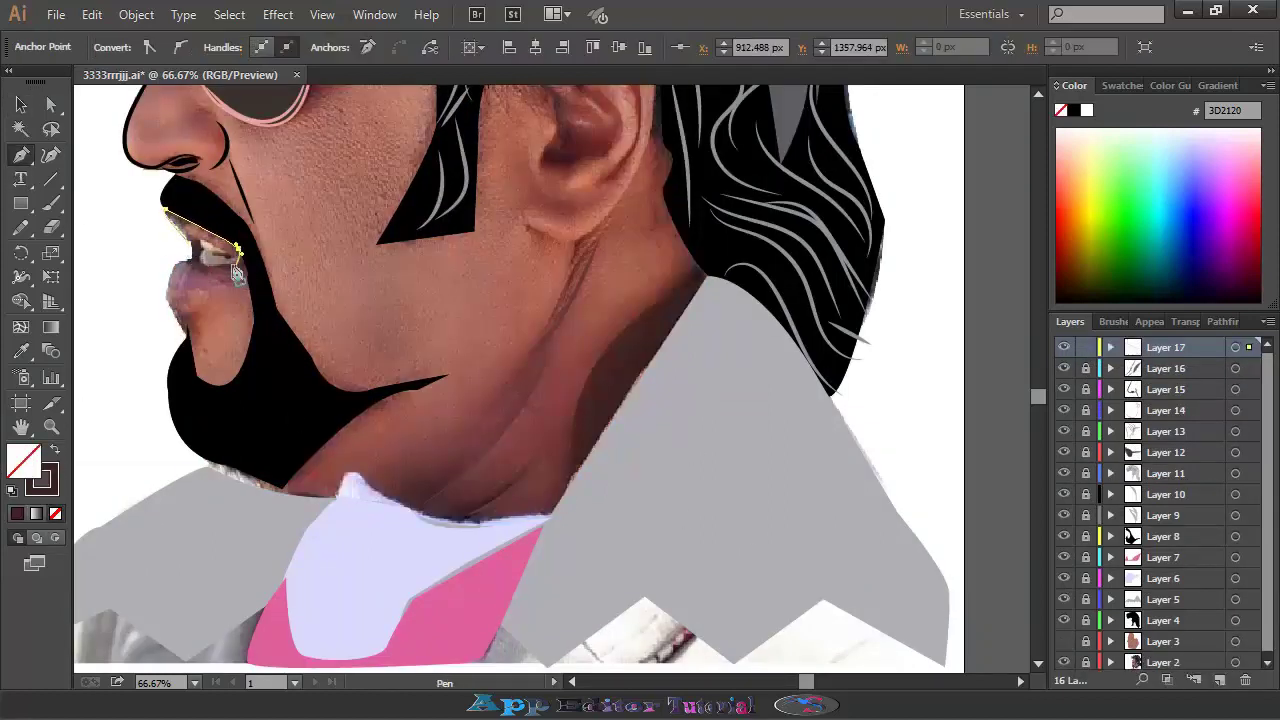
key(i)
click(193, 268)
key(ctrl+shift+a)
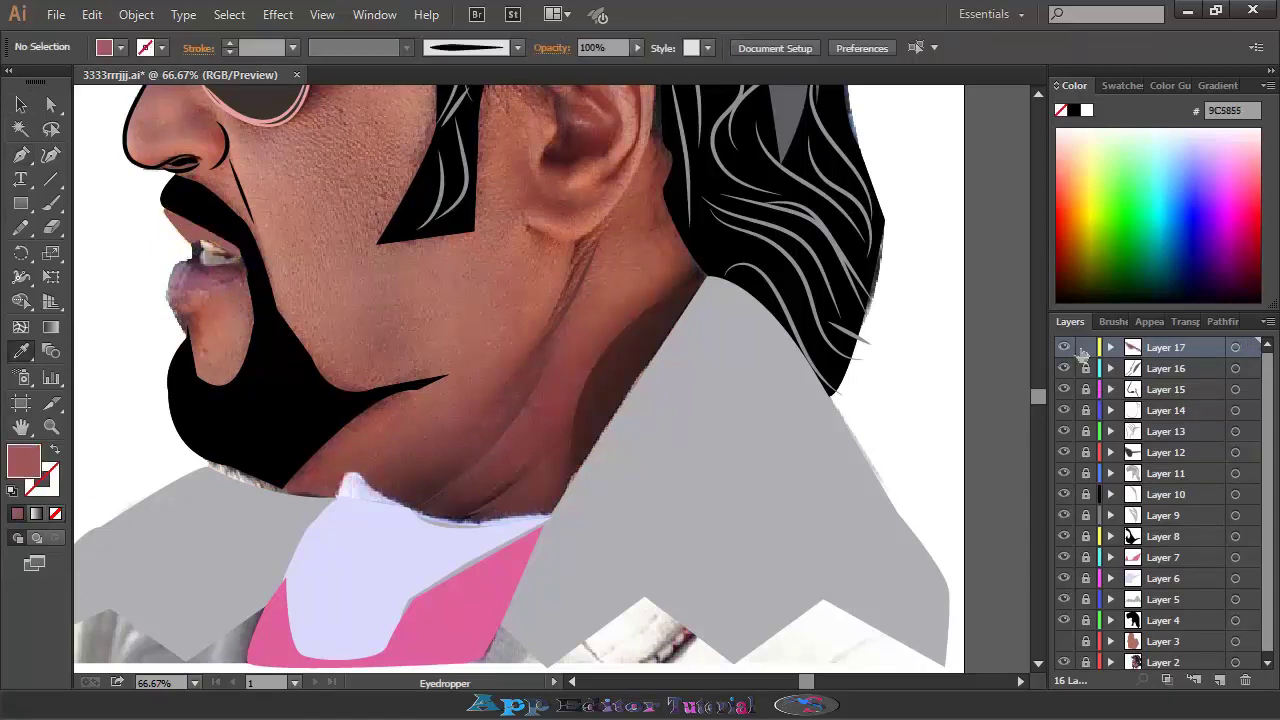
key(p)
Pen-trace the lower lip and fill it with its sampled photo colour.
click(167, 290)
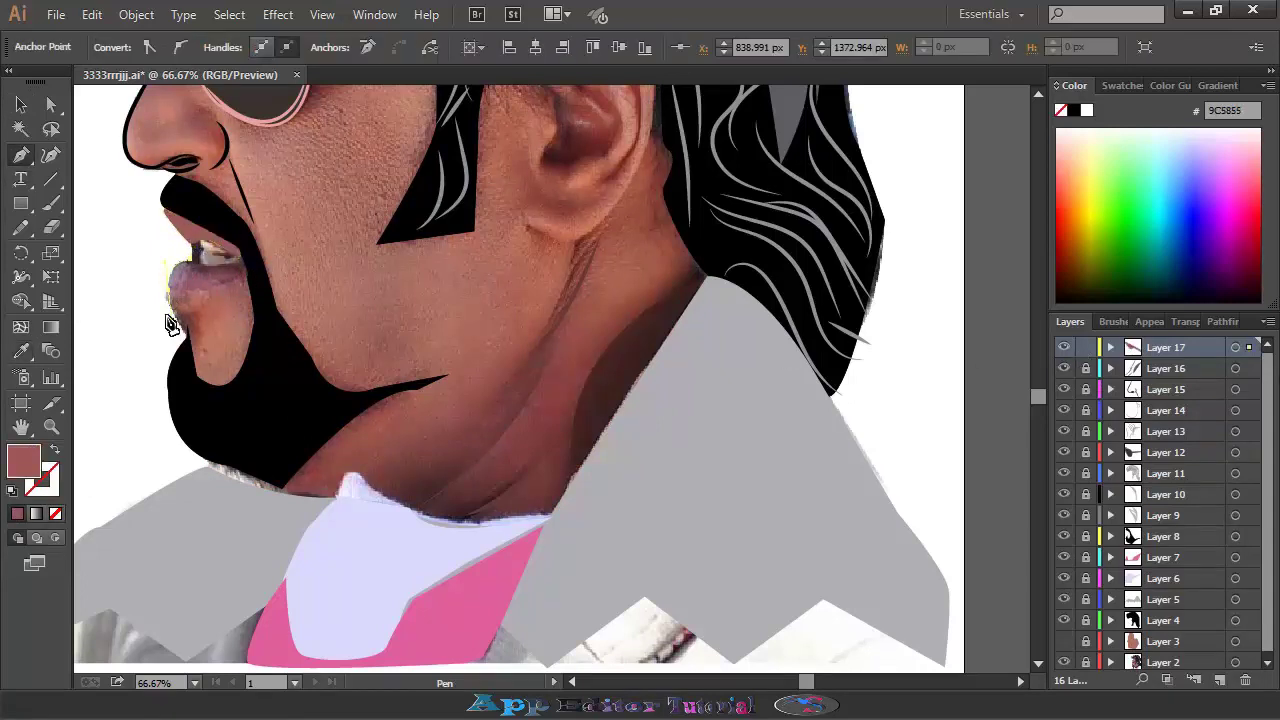
key(shift+x)
drag(242, 281, 252, 266)
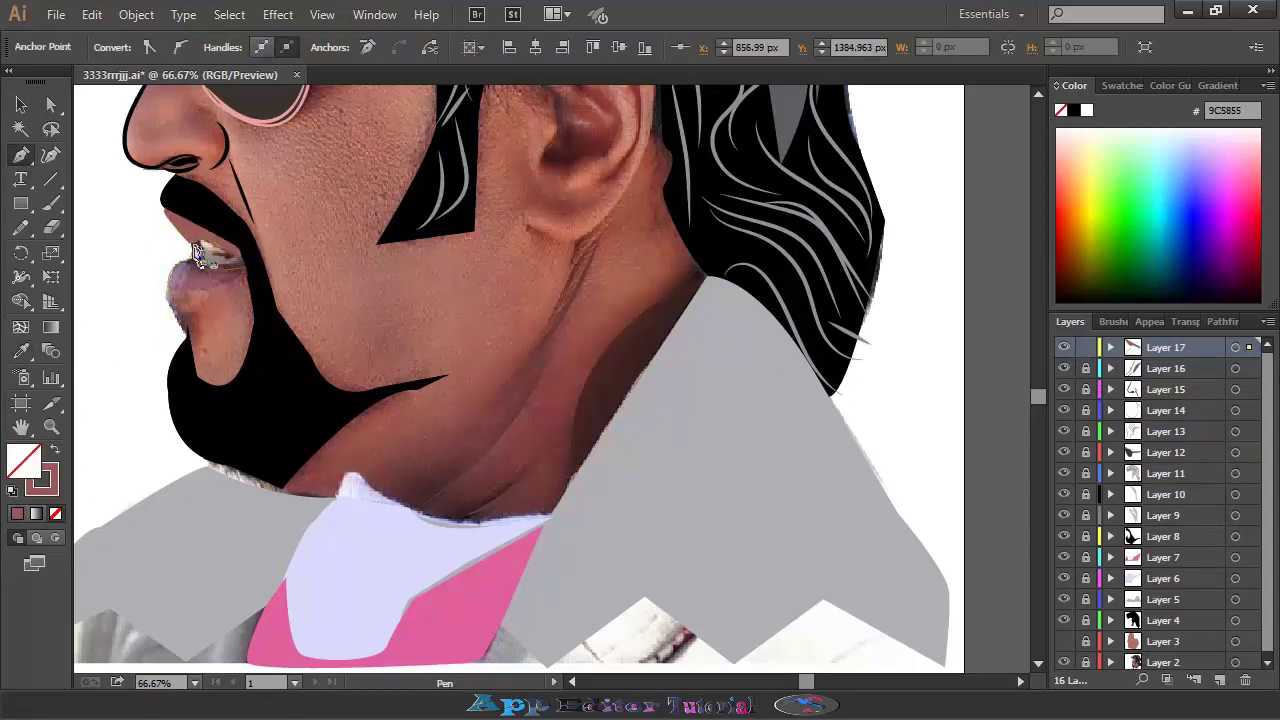
key(i)
click(230, 285)
key(ctrl+shift+a)
Zoom to 100% on the mouth and Pencil a white-filled teeth shape.
key(ctrl+l)
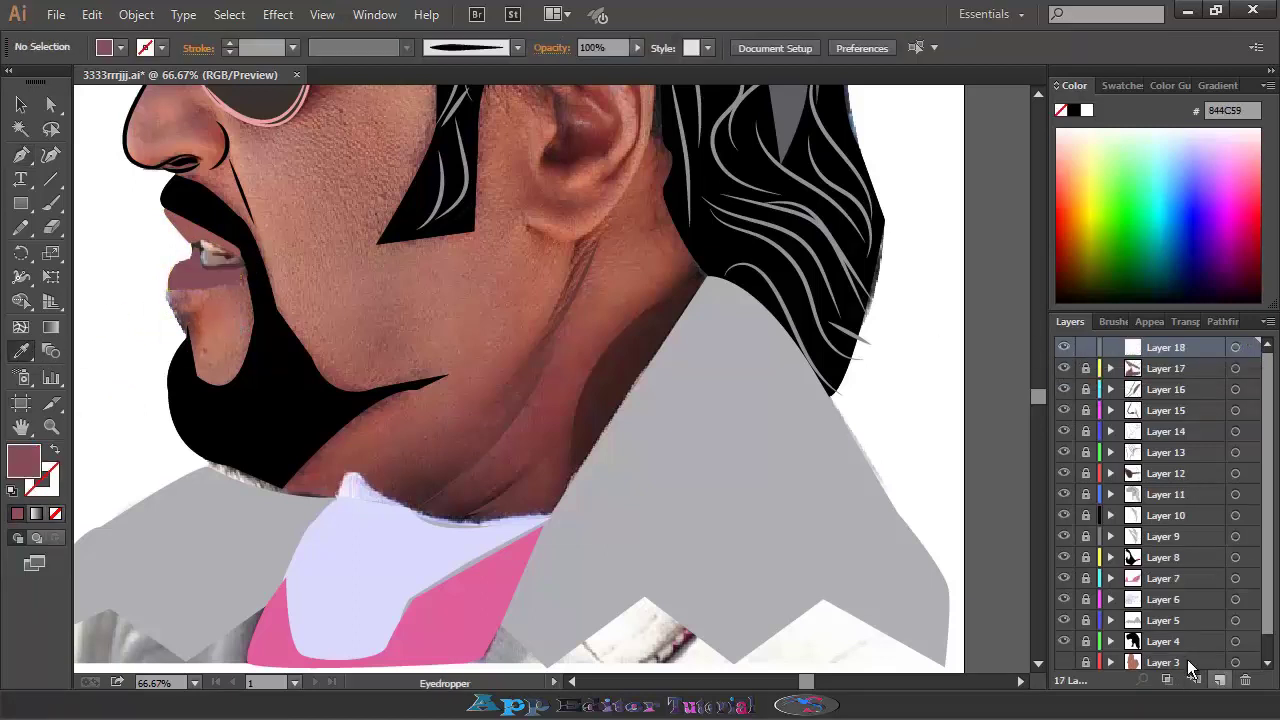
key(shift+x)
key(n)
scroll(105, 330, up, 1)
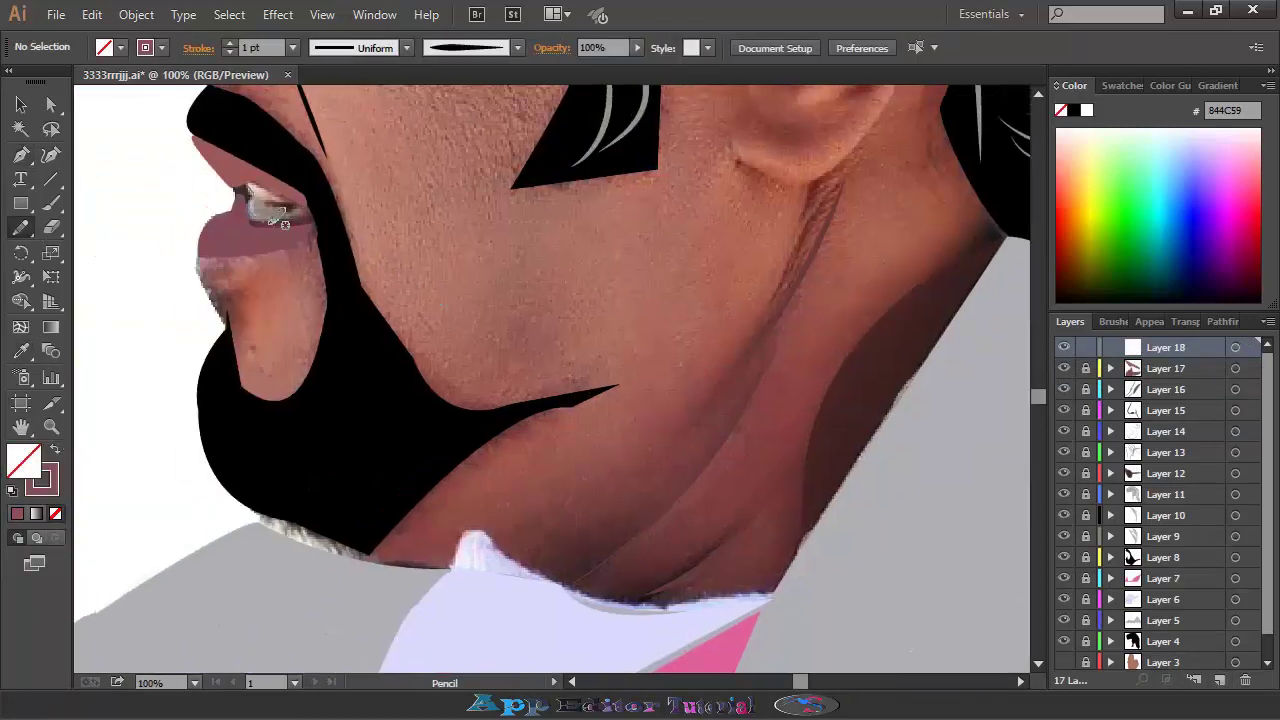
drag(273, 178, 268, 186)
key(a)
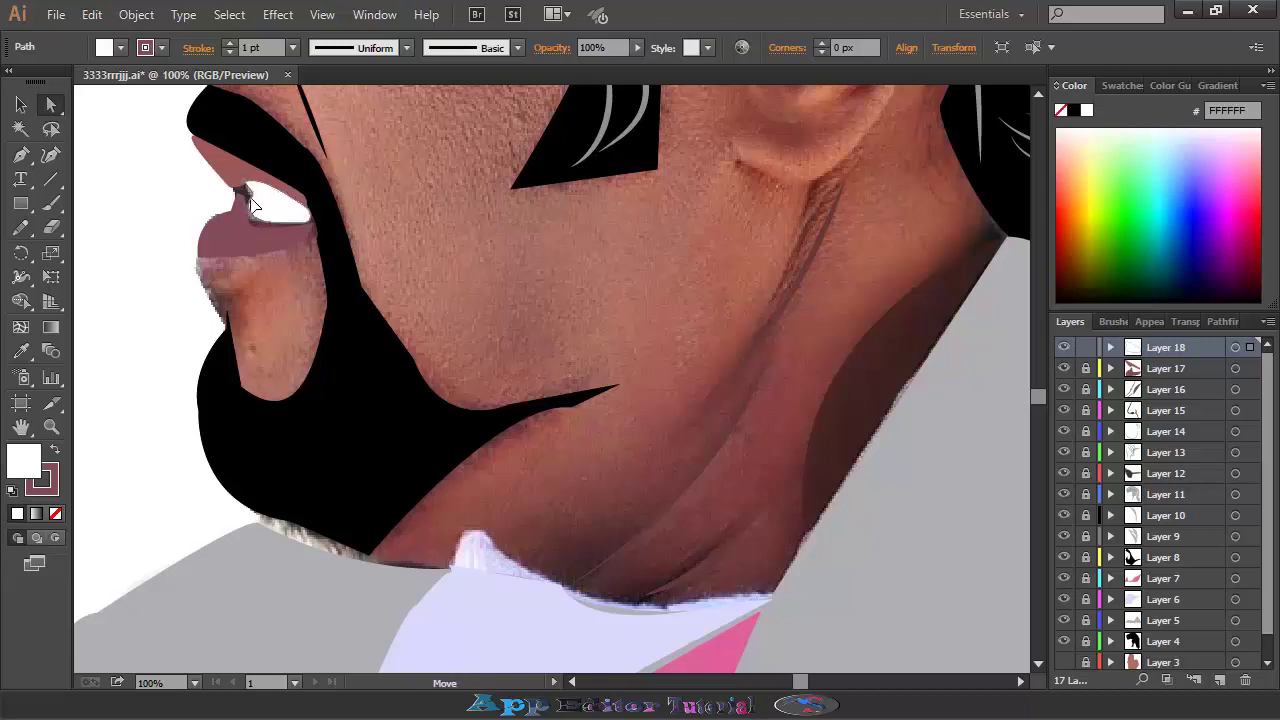
key(ctrl+shift+a)
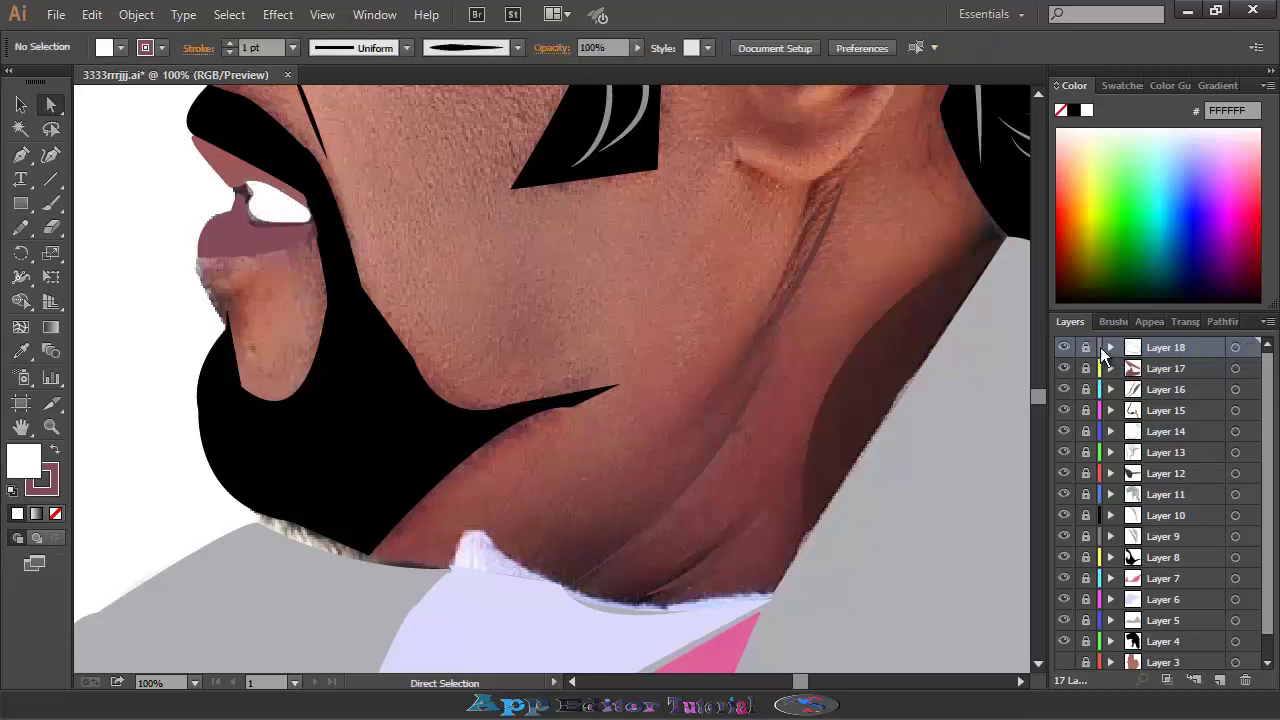
Outline the teeth in dark brown 392B2B on Layer 17, then lock that layer.
click(1100, 368)
click(20, 227)
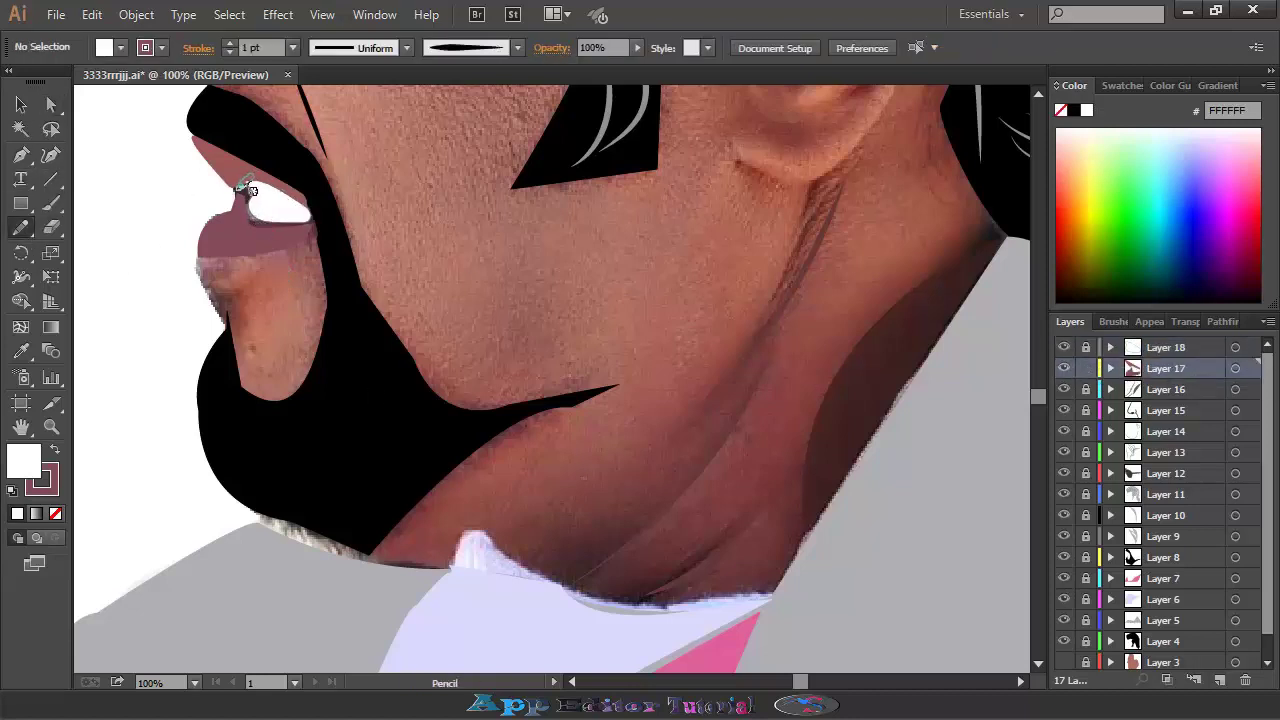
drag(254, 187, 240, 189)
key(i)
click(458, 268)
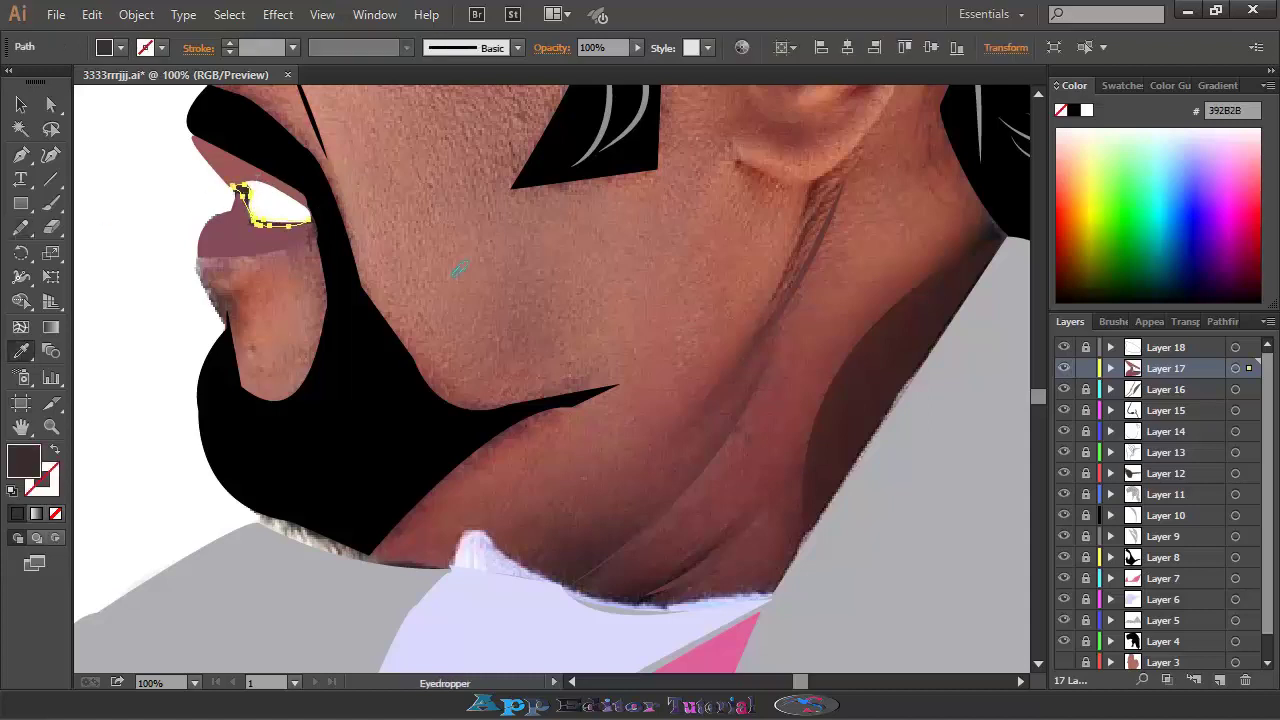
click(1086, 368)
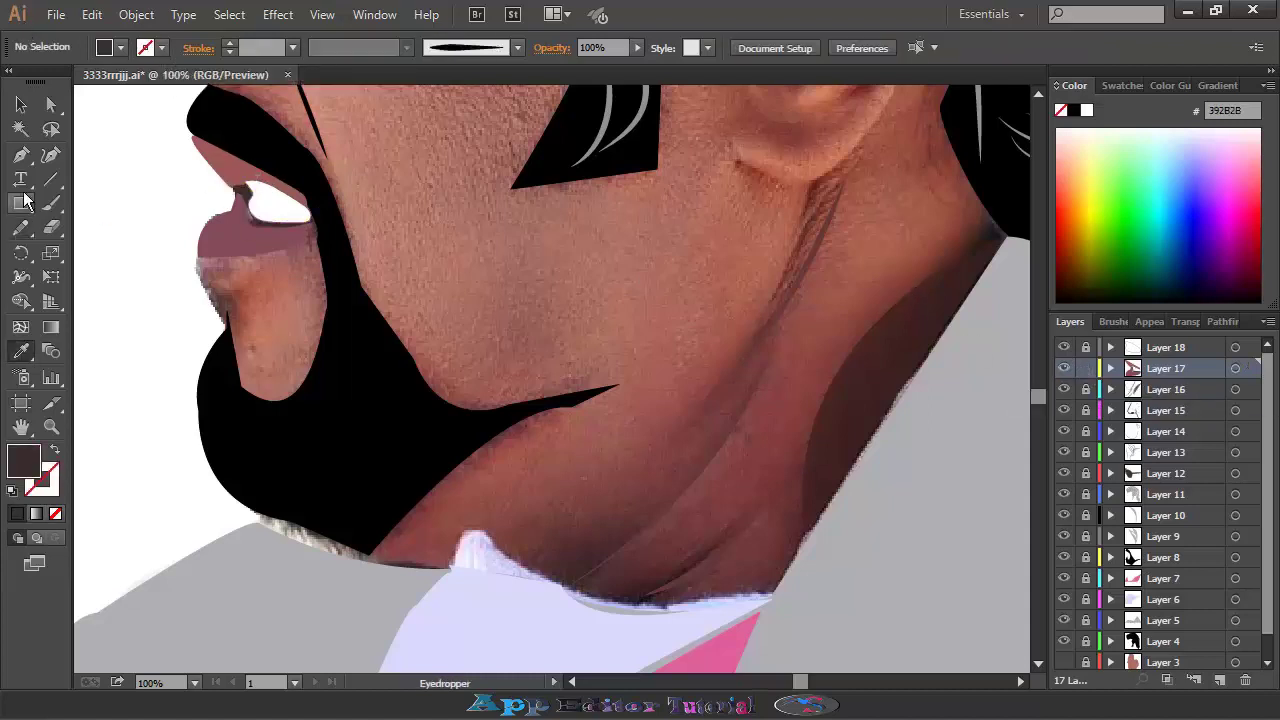
key(v)
click(270, 205)
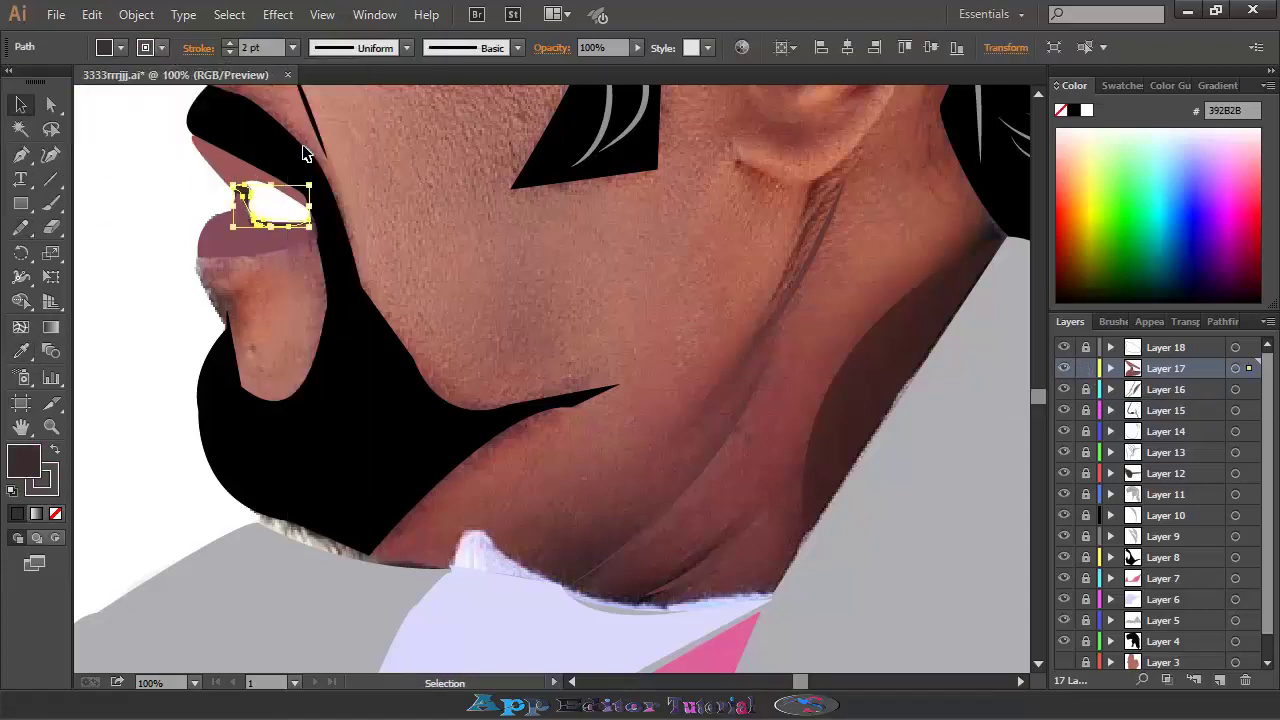
click(1086, 368)
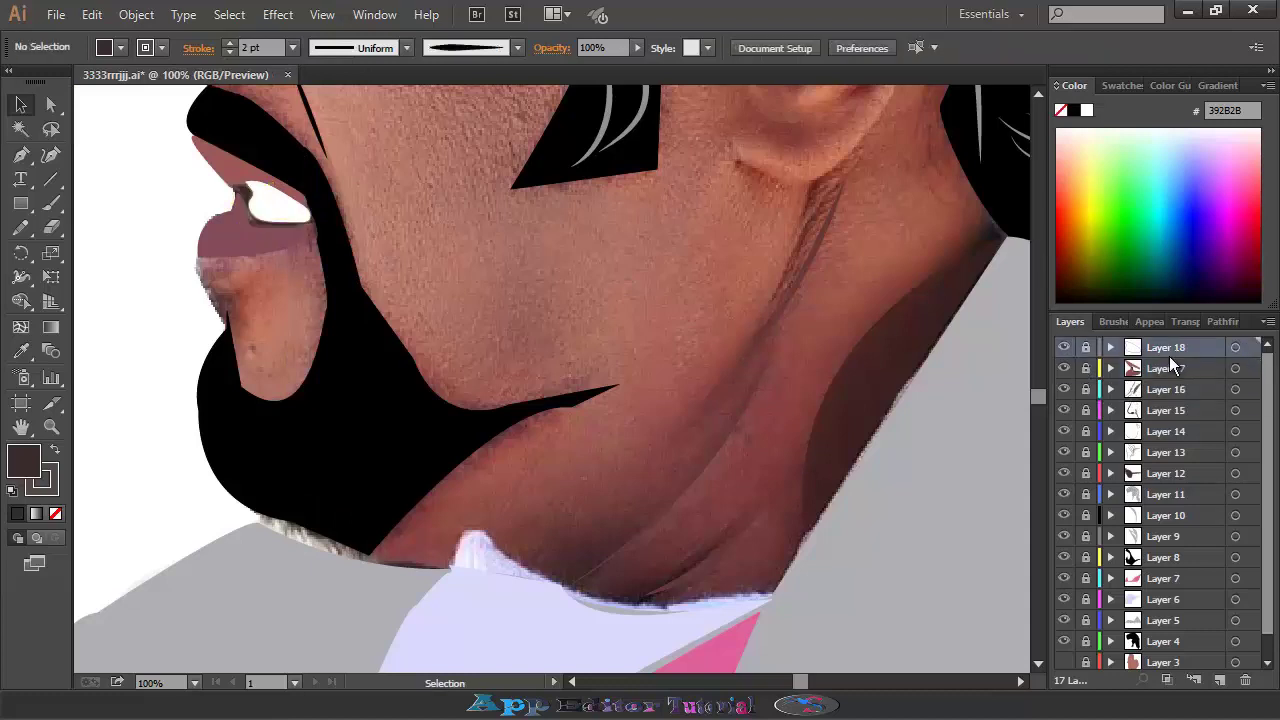
On new Layer 19, Pen a triangle under the lower lip filled with the beard's black.
click(1219, 680)
key(p)
click(205, 290)
click(250, 285)
click(237, 335)
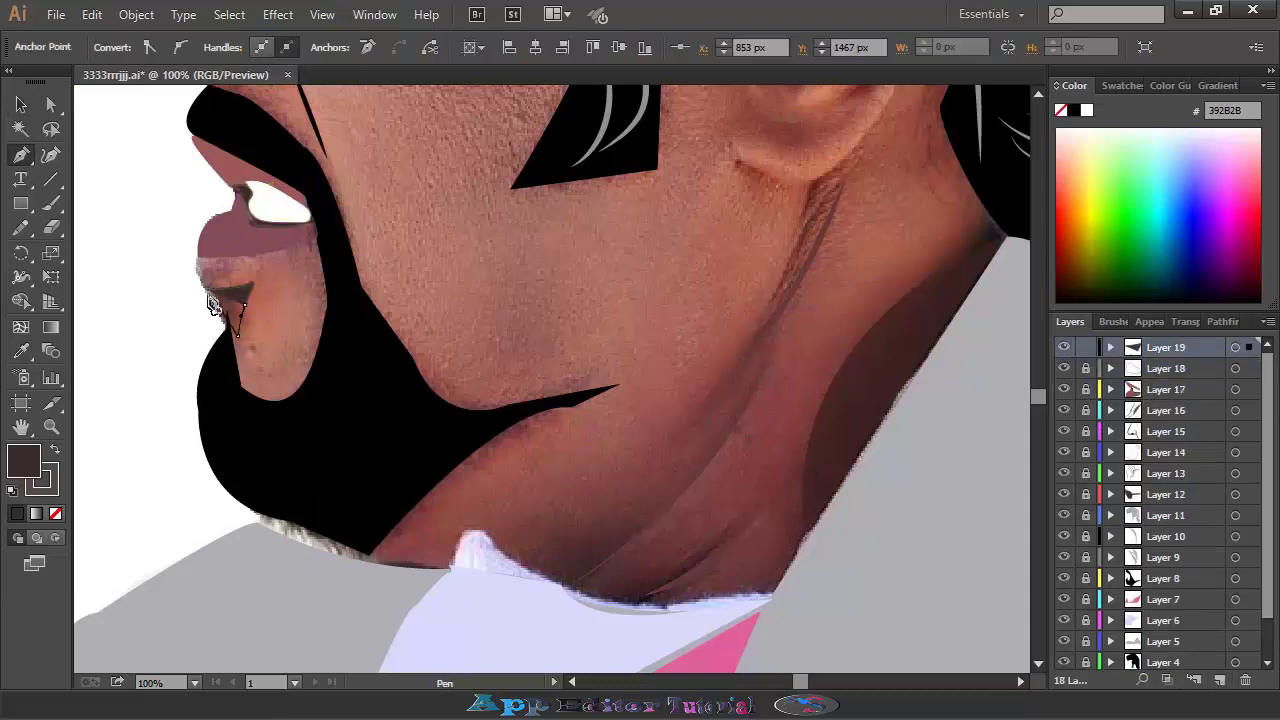
key(i)
click(215, 404)
Set the chin triangle to 78% opacity and hide the photo layer.
key(v)
click(230, 305)
click(637, 47)
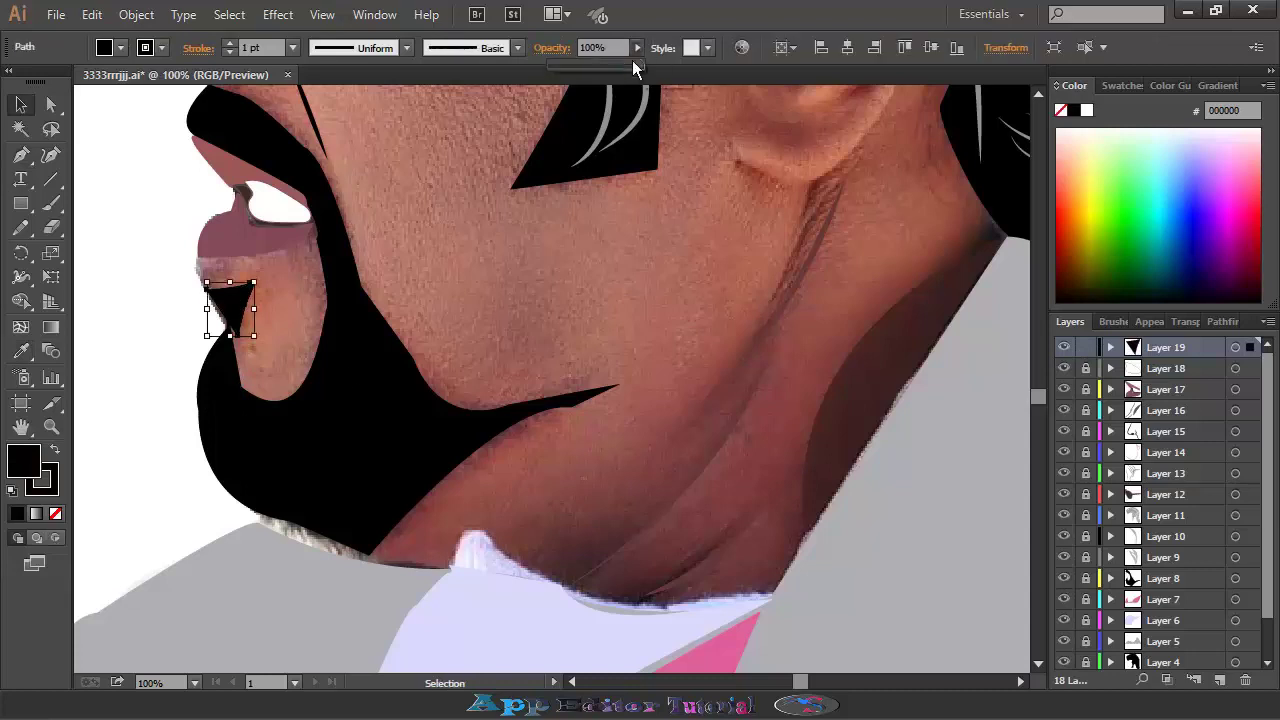
click(250, 355)
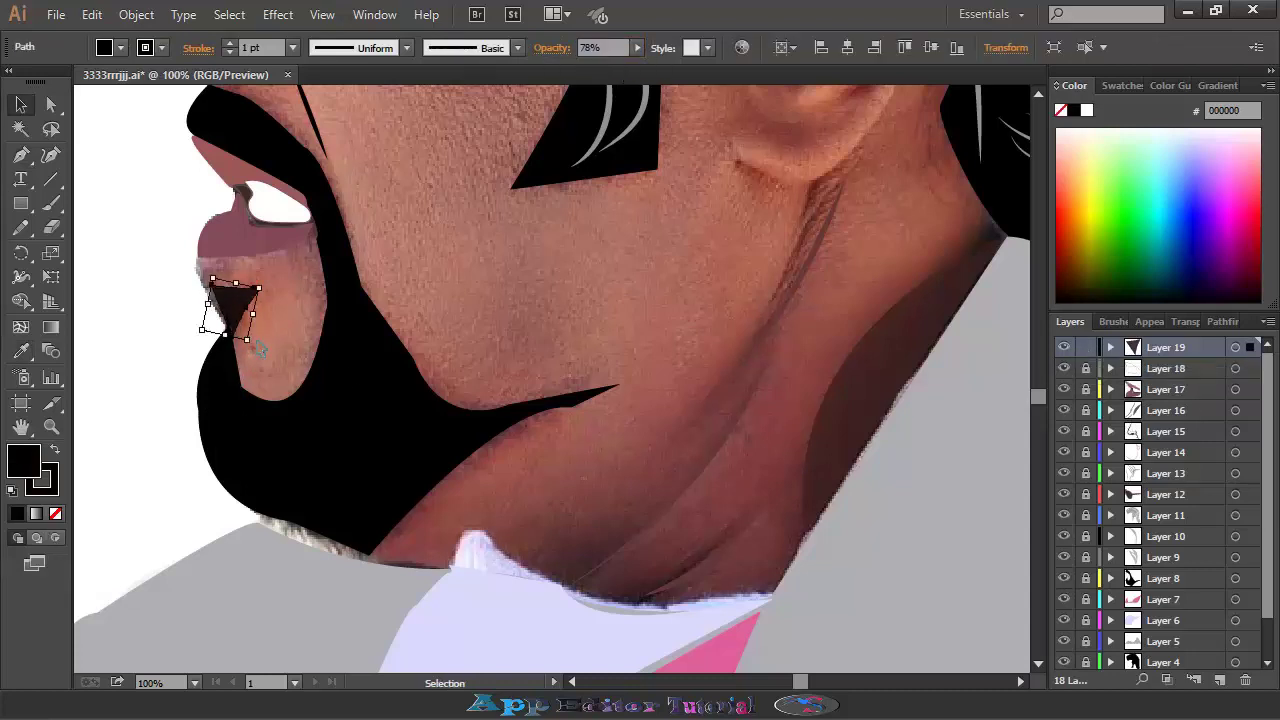
click(214, 295)
scroll(1160, 500, down, 2)
key(ctrl+shift+w)
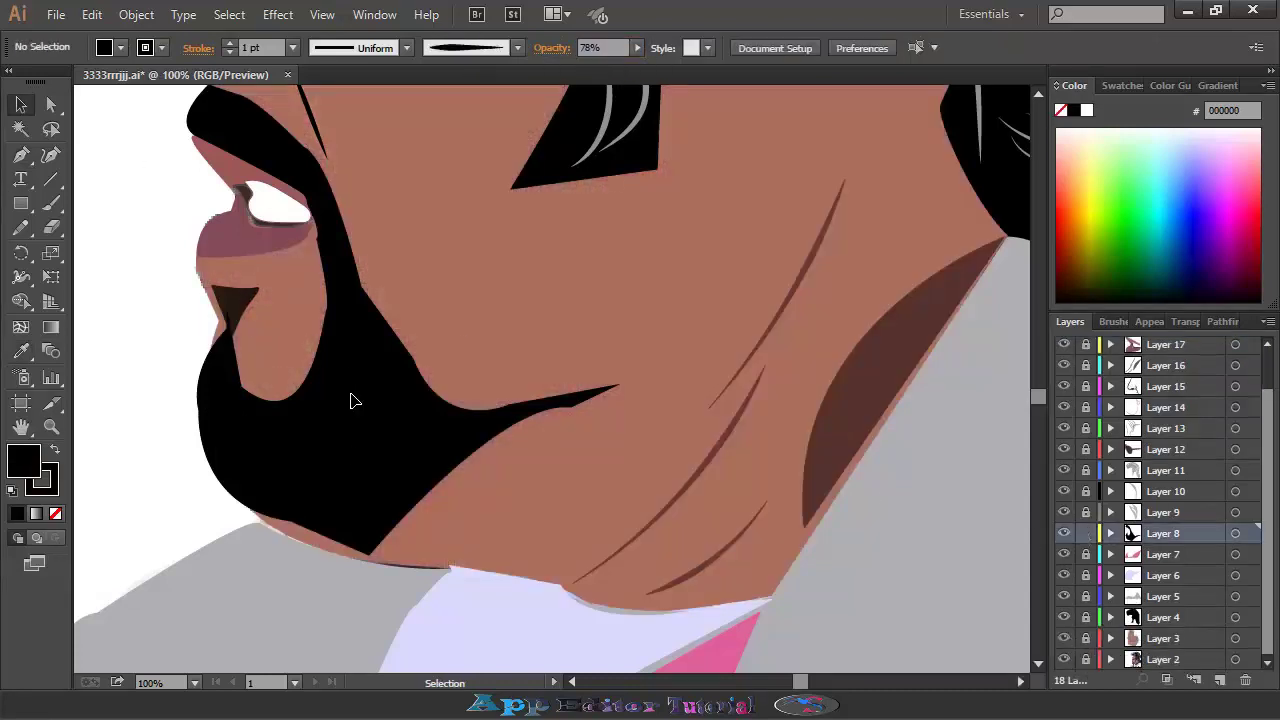
Inspect the beard outline's anchor points near the chin, then zoom out to the whole face.
key(a)
click(300, 470)
click(238, 528)
click(224, 328)
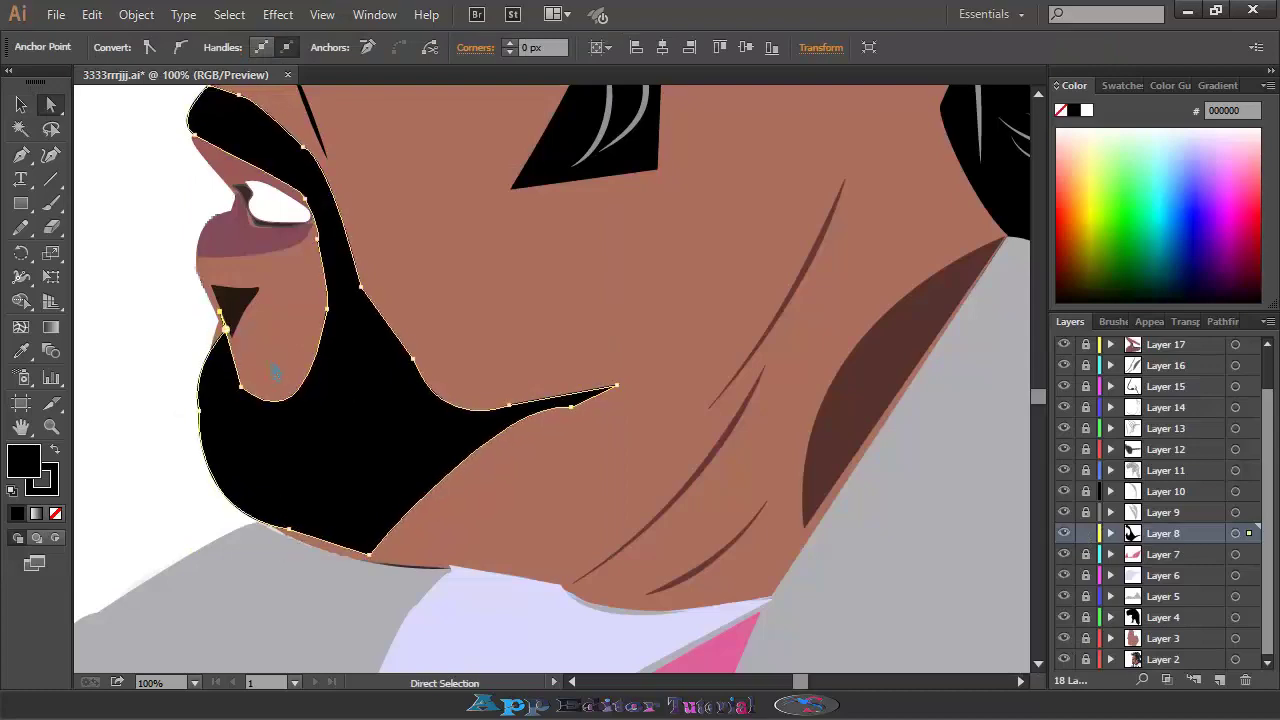
key(ctrl+shift+a)
scroll(1160, 450, up, 2)
click(1165, 347)
key(ctrl+minus)
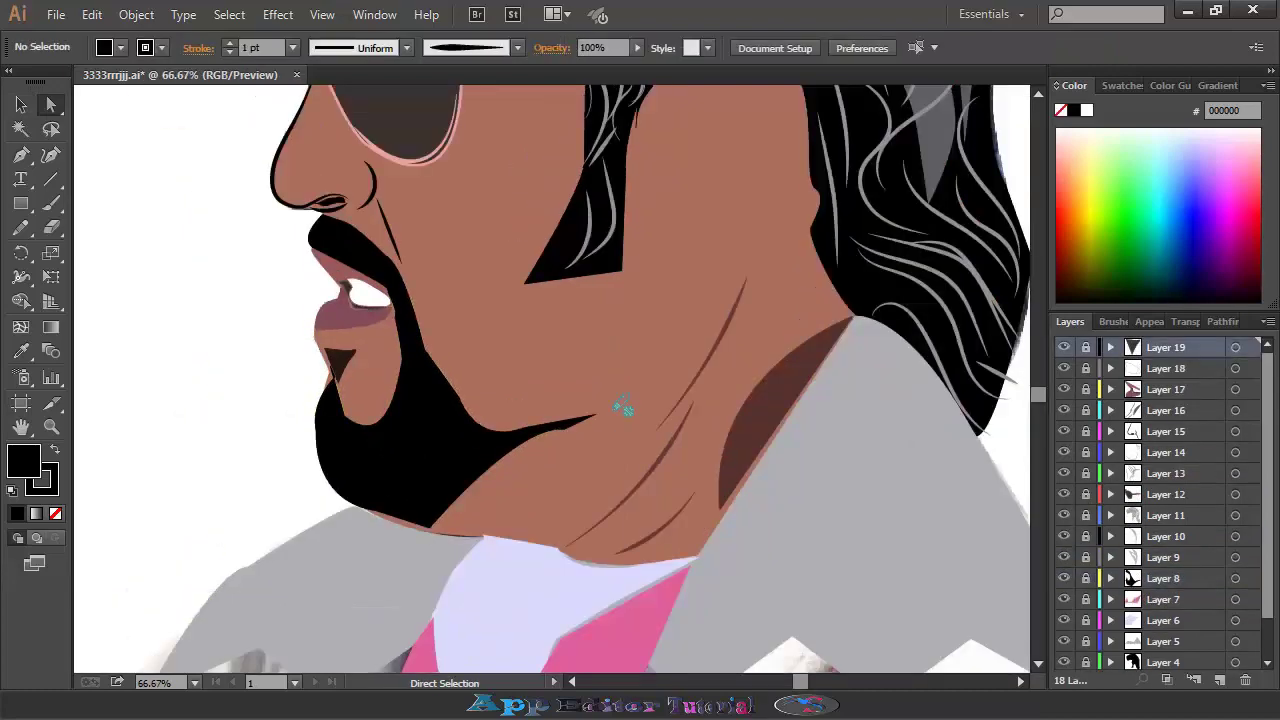
scroll(607, 375, up, 3)
scroll(607, 375, up, 3)
Hide Layer 3, zoom to 100% and Pen-trace the ear outline on new Layer 20.
scroll(1160, 500, down, 3)
click(1064, 638)
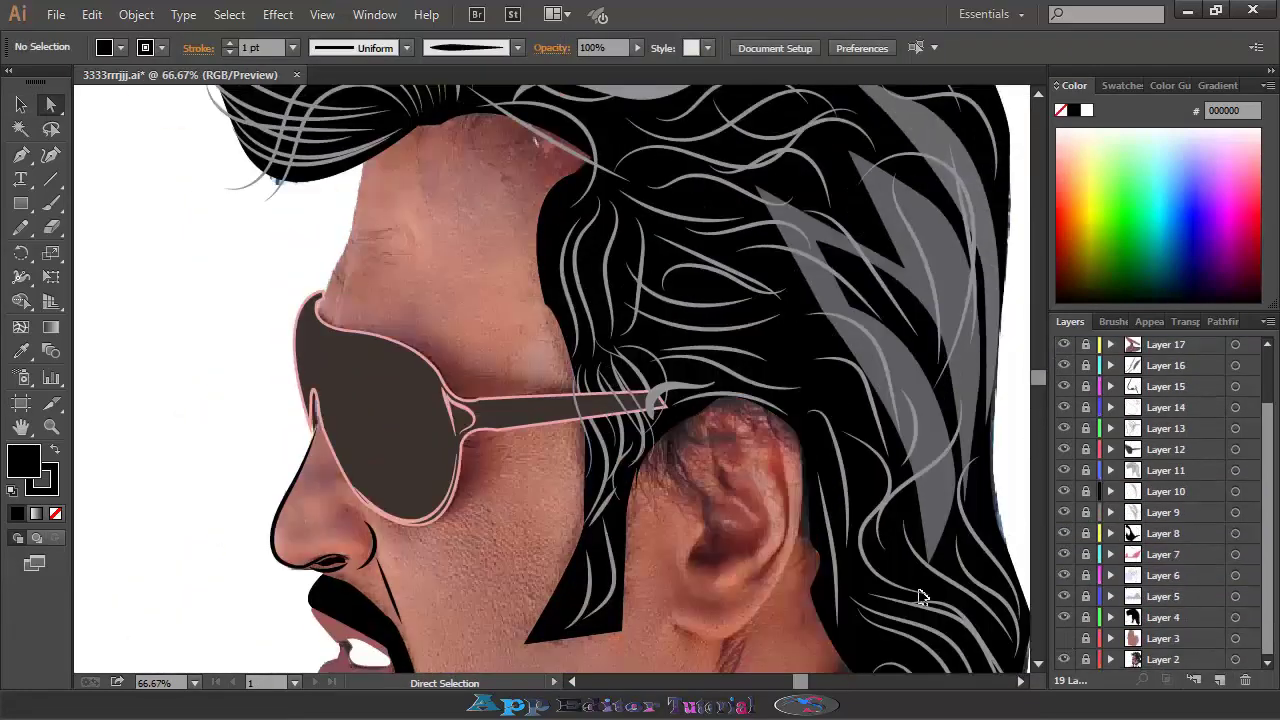
key(ctrl+1)
scroll(772, 452, down, 3)
key(p)
key(ctrl+l)
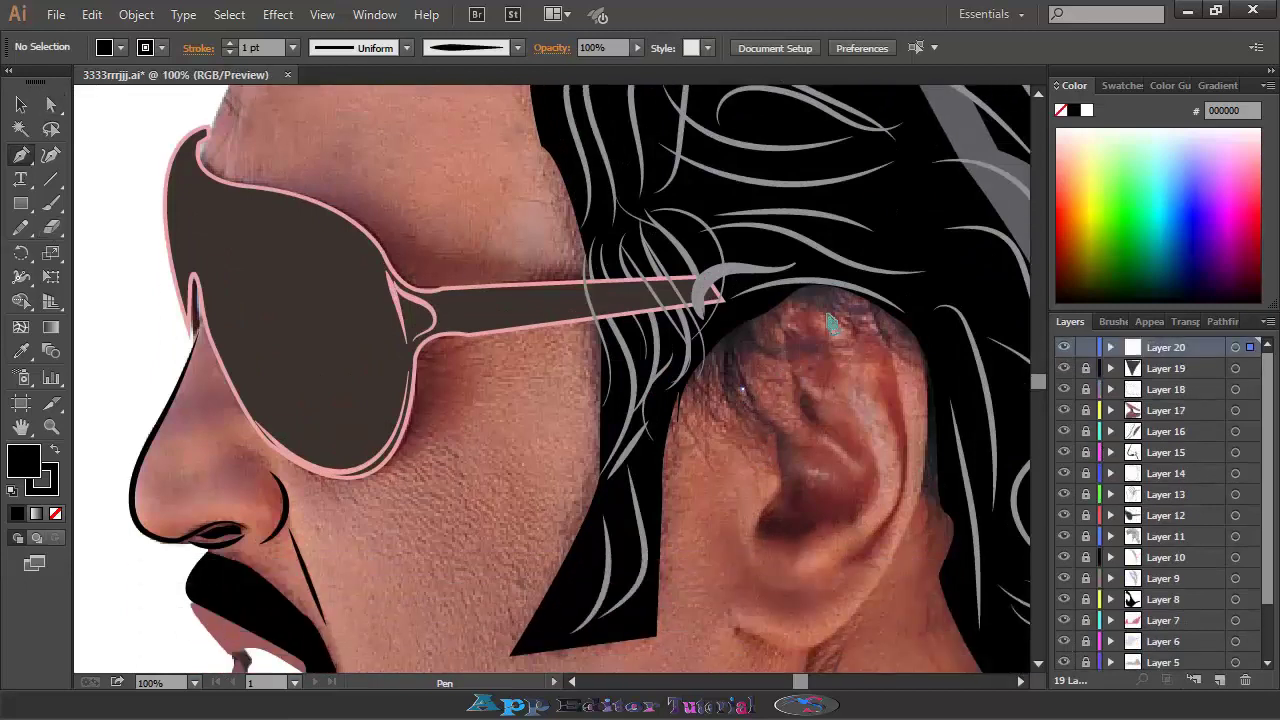
click(743, 388)
drag(892, 322, 1015, 420)
drag(925, 392, 930, 428)
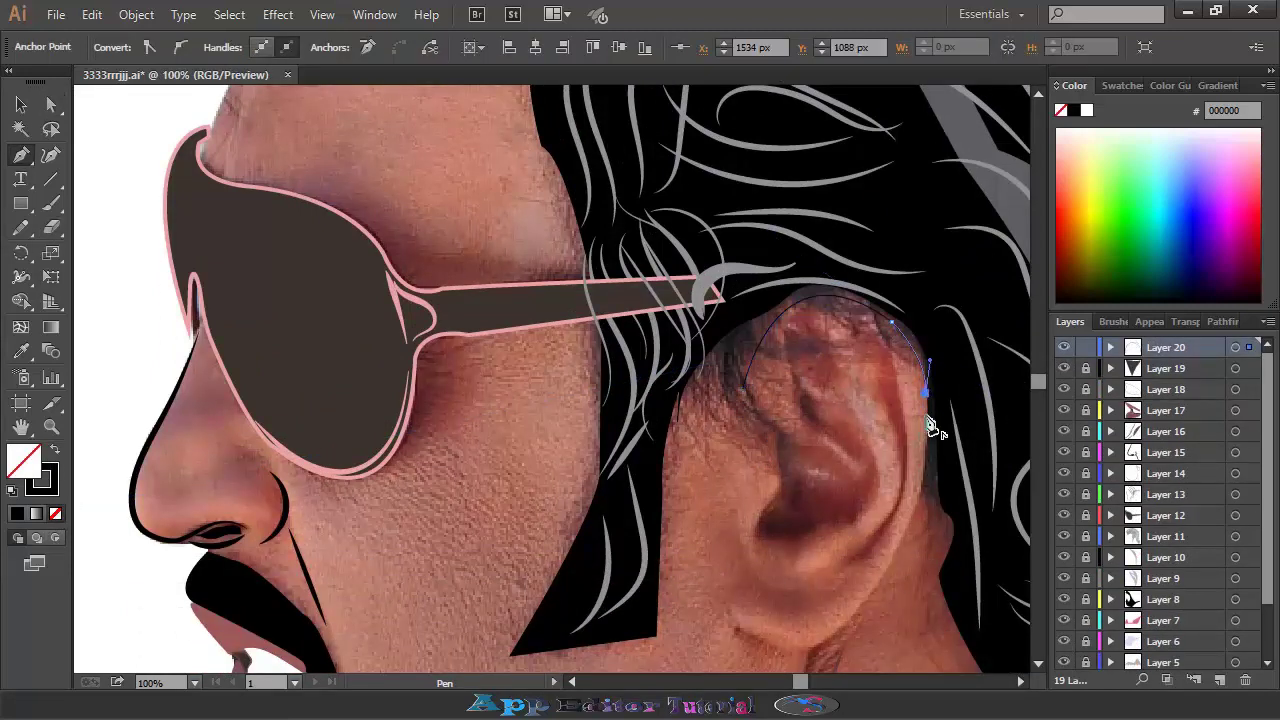
drag(837, 628, 740, 634)
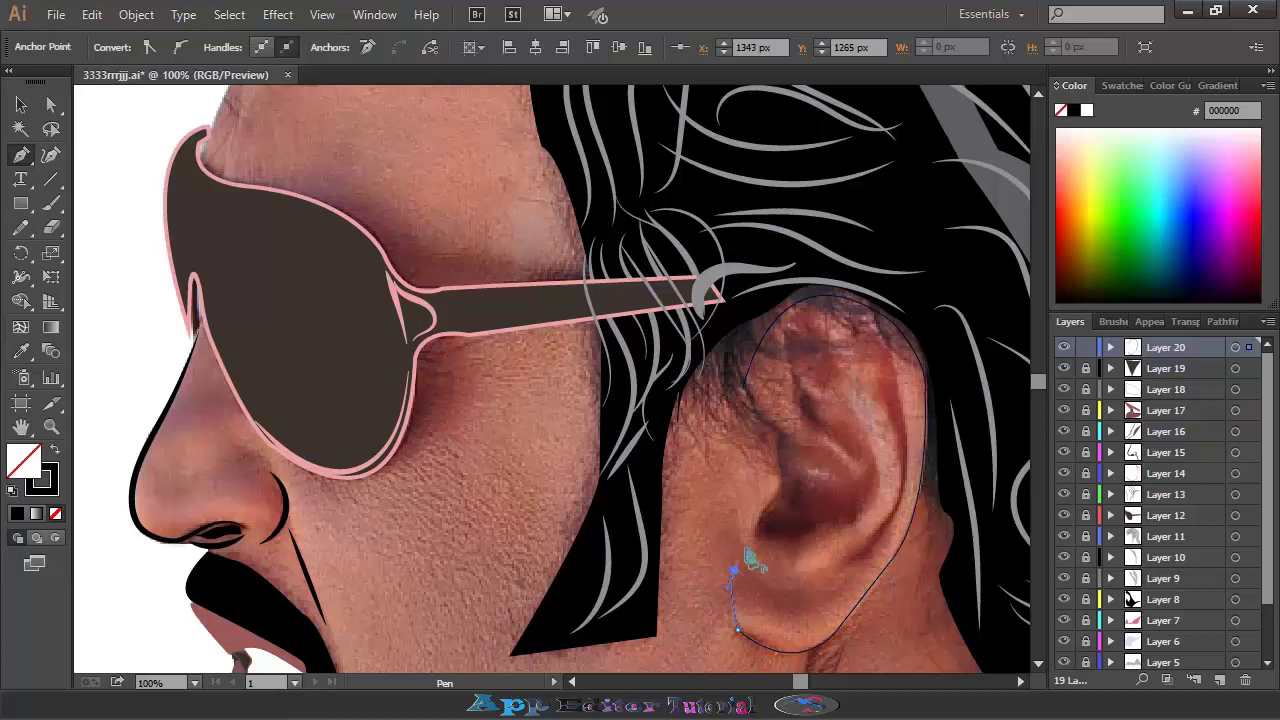
click(747, 401)
Fill the ear with sampled dark skin brown at 14% opacity.
key(i)
click(470, 262)
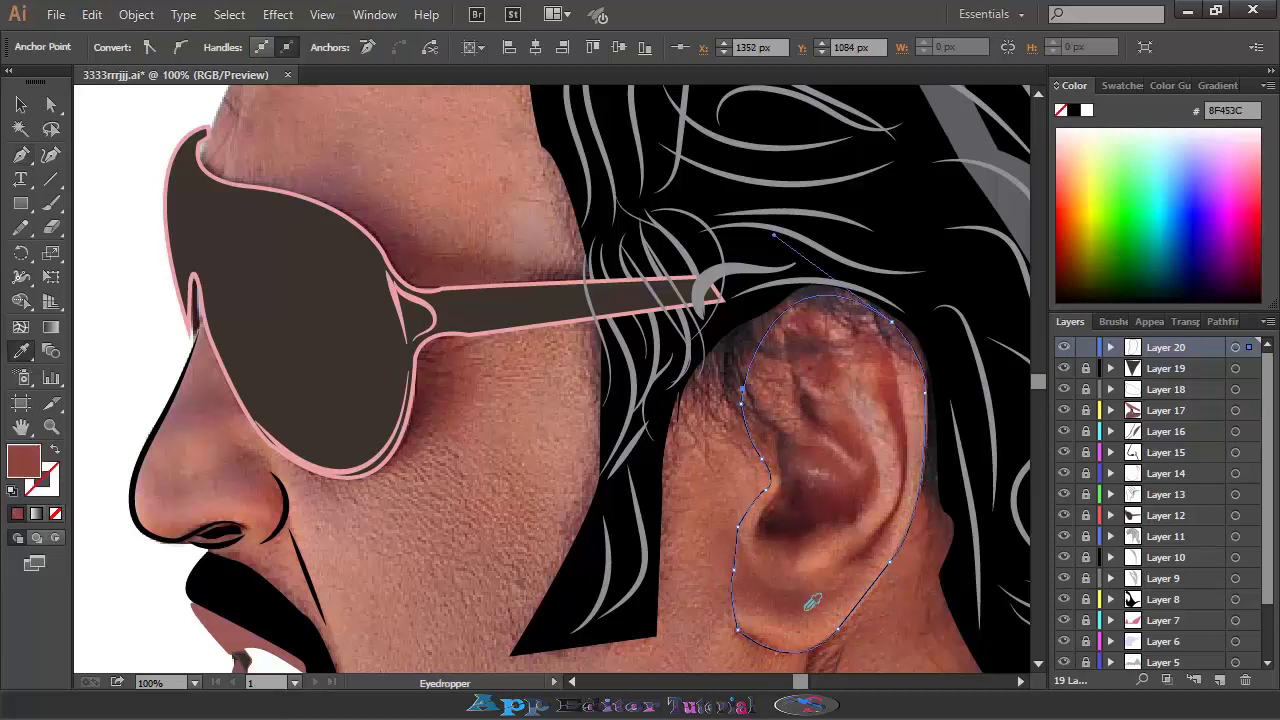
key(v)
click(830, 450)
click(637, 47)
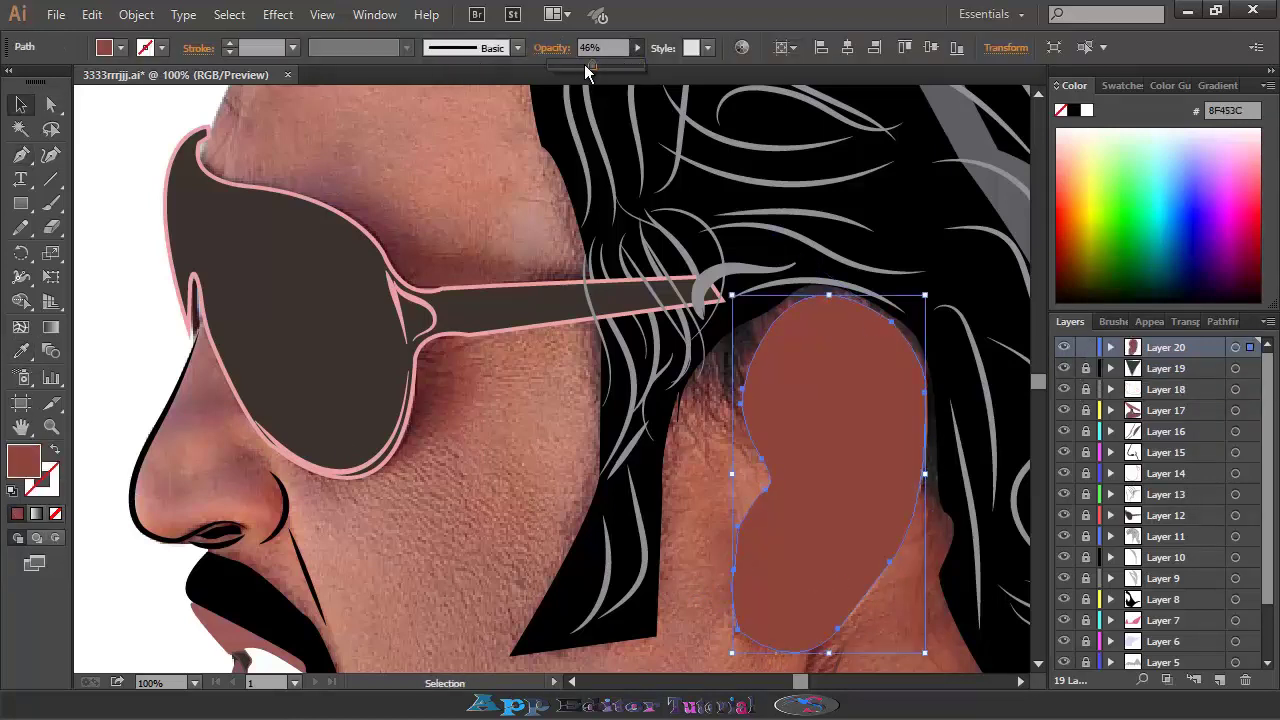
drag(644, 72, 570, 72)
Check the ear fill by toggling the photo, and open then dismiss Recolor Artwork.
scroll(1160, 500, down, 2)
click(1064, 638)
click(1064, 638)
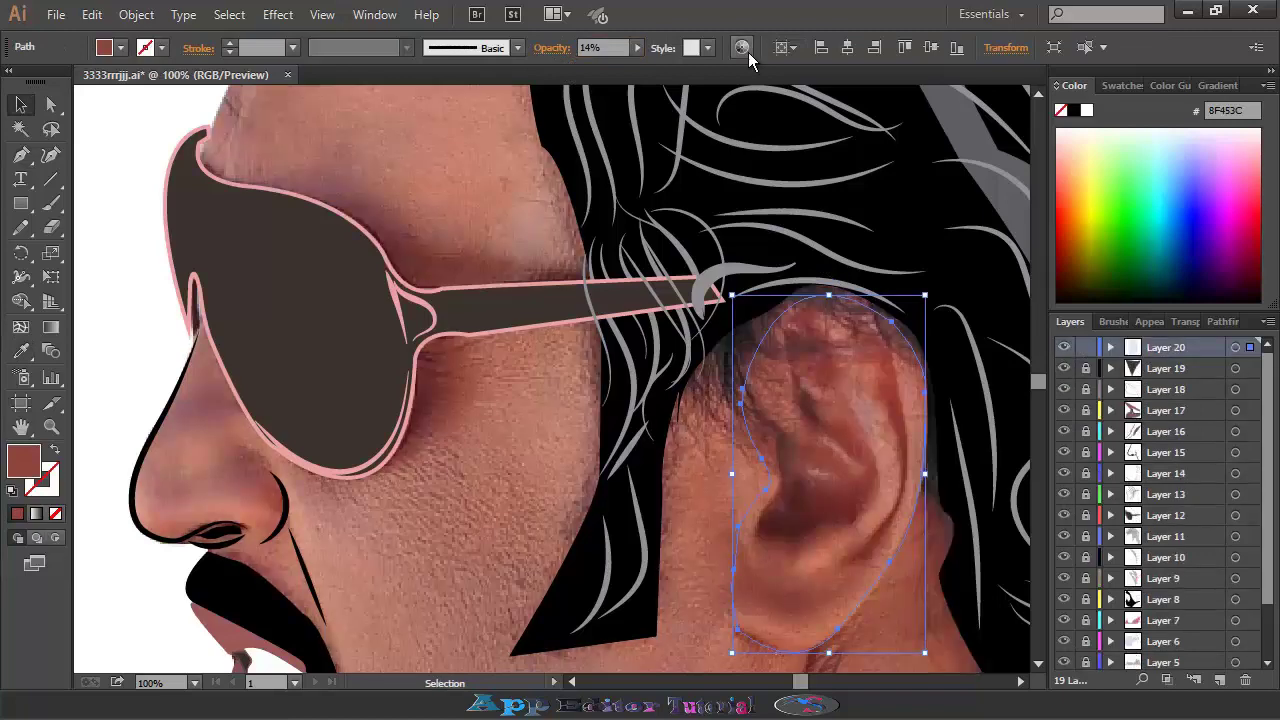
click(741, 47)
drag(830, 82, 1040, 90)
key(Return)
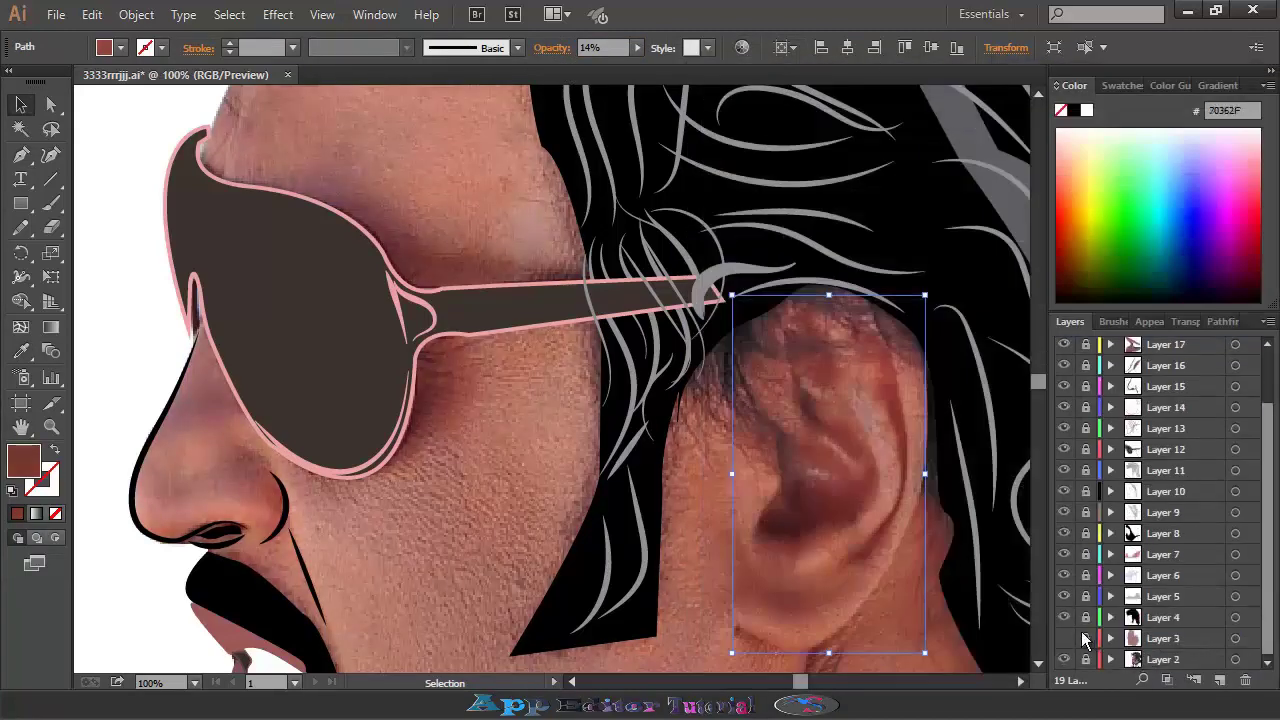
key(ctrl+shift+a)
Add Layer 21 for ear details and review the brush presets.
click(57, 457)
key(i)
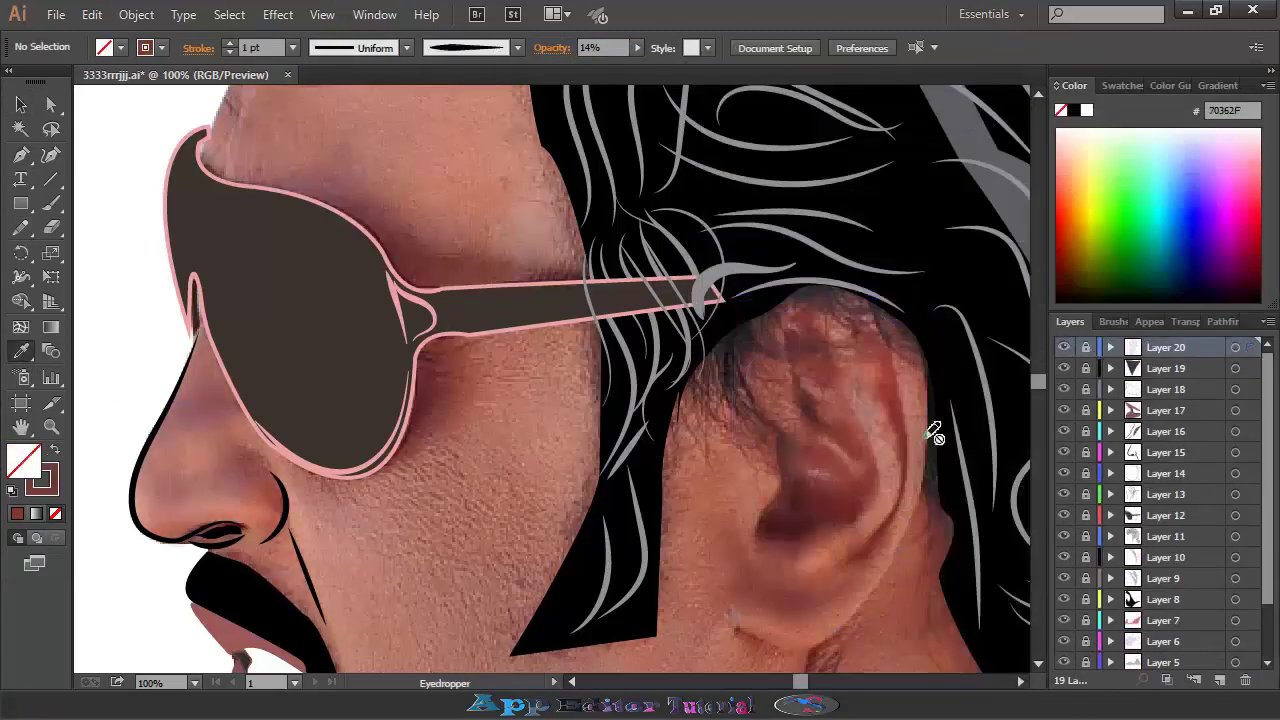
key(ctrl+l)
click(1113, 321)
click(1072, 321)
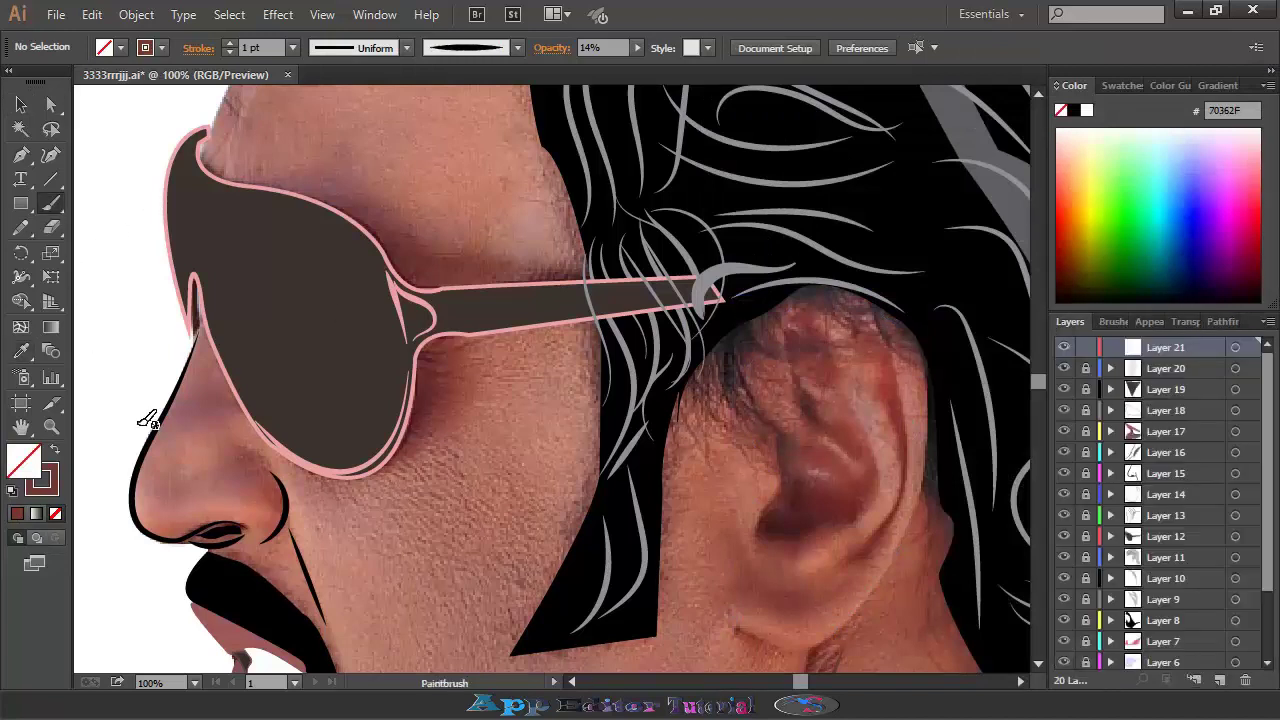
Set the stroke colour to a dark reddish-brown sampled from the ear.
click(917, 437)
key(shift+x)
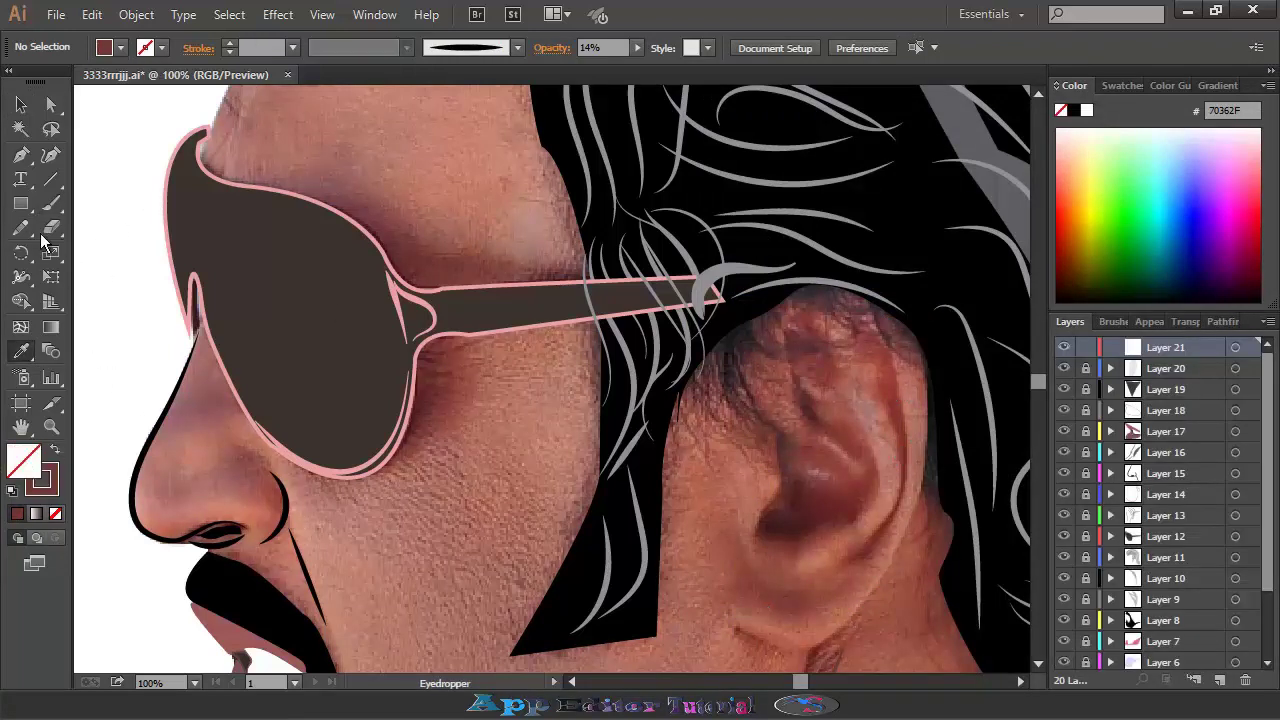
key(b)
key(v)
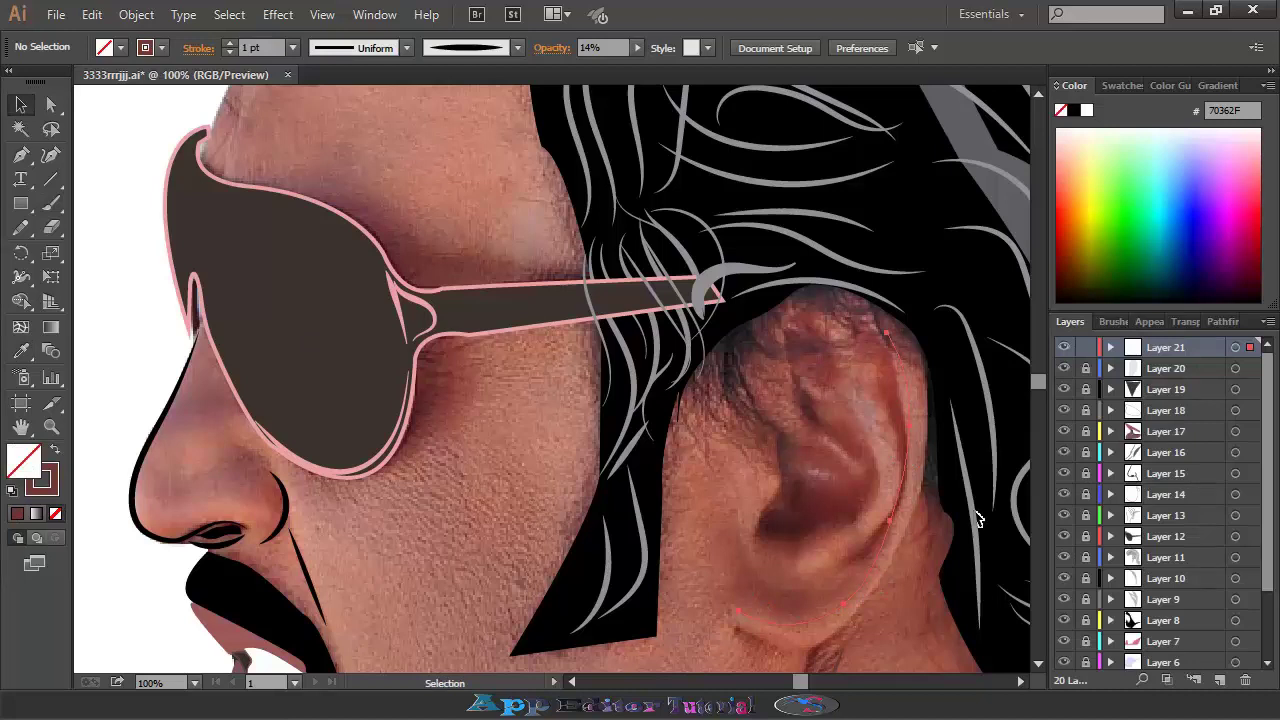
click(900, 500)
key(i)
click(909, 511)
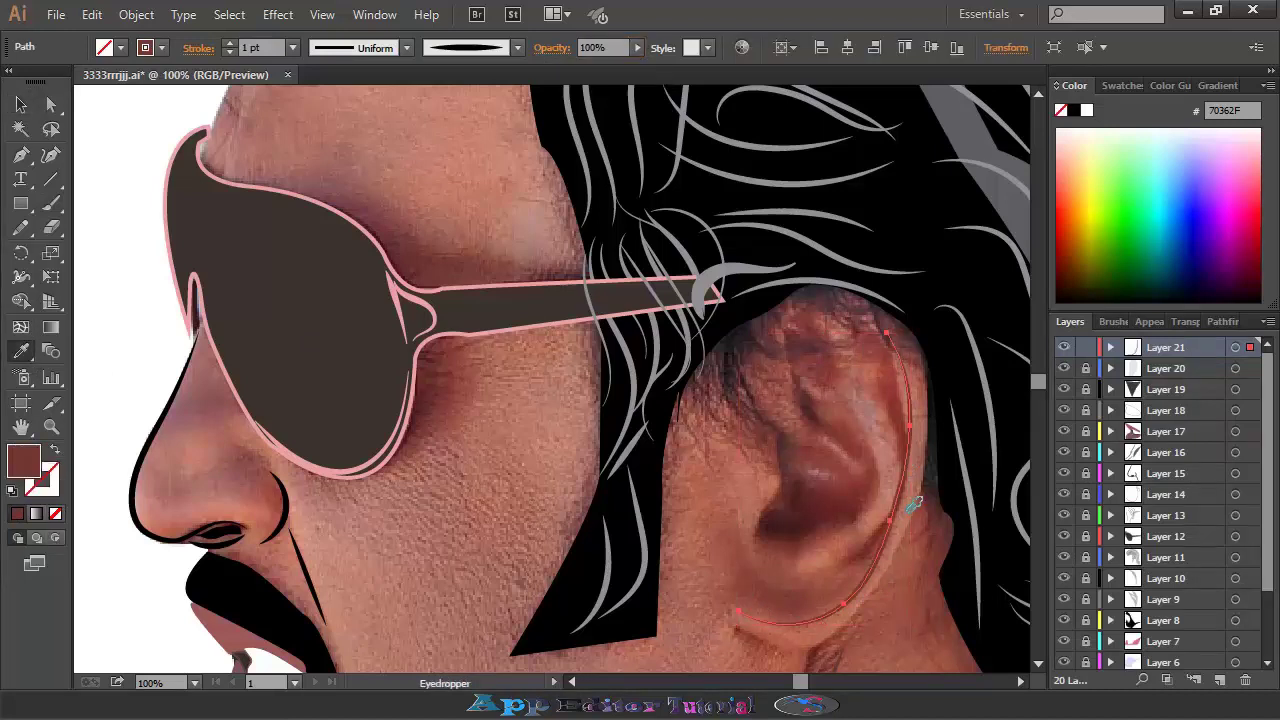
click(517, 580)
key(Delete)
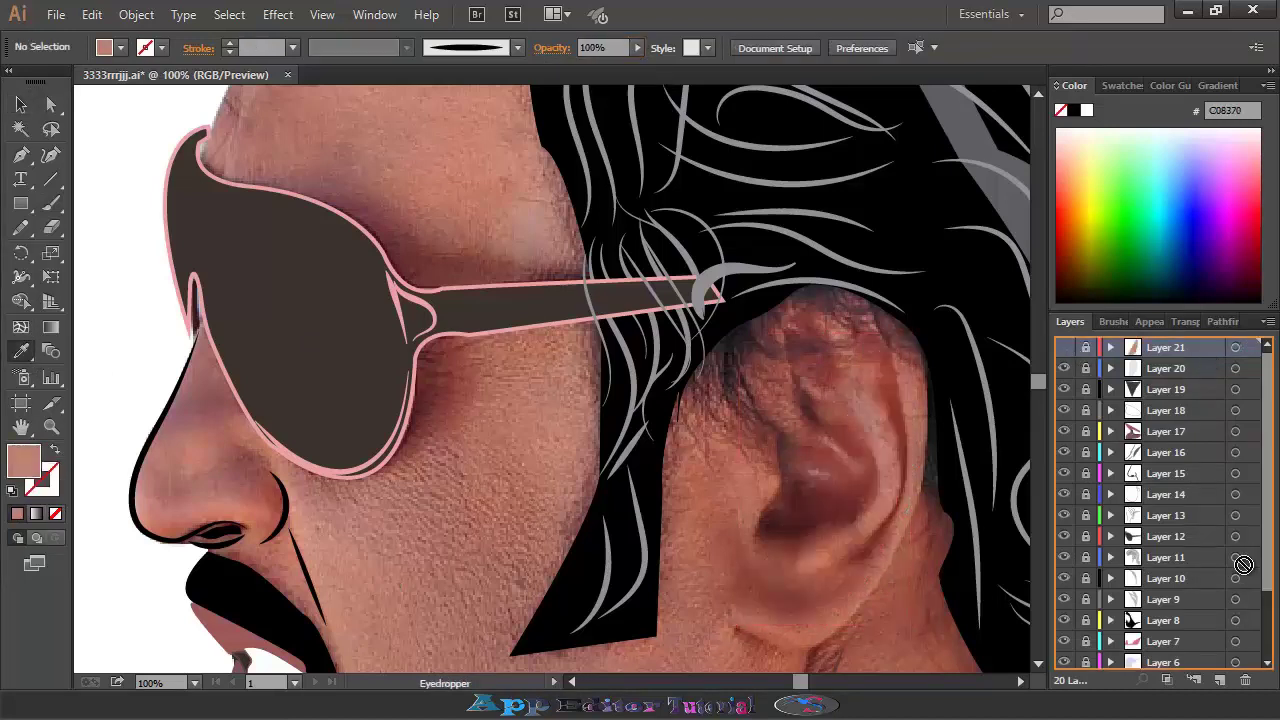
click(55, 452)
Paint a stroke along the ear's outer rim and darken it in Recolor Artwork (S 50, B 65).
key(b)
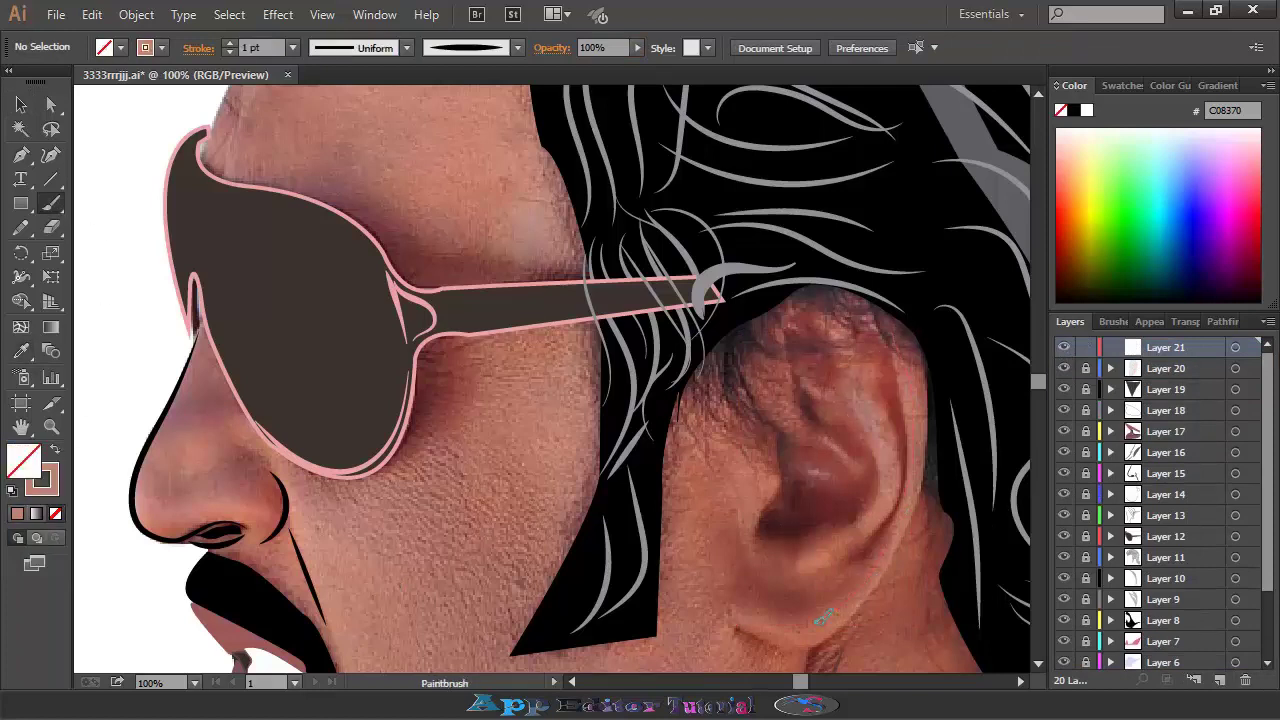
drag(825, 617, 756, 595)
key(v)
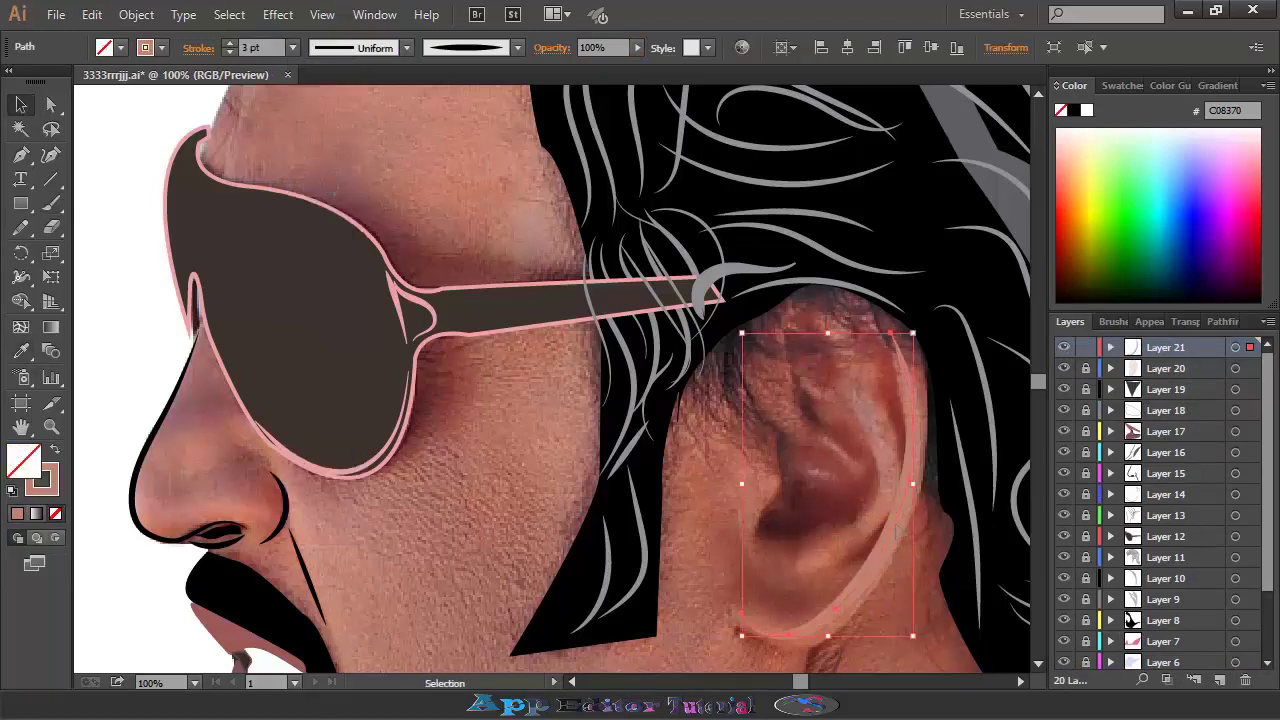
click(741, 47)
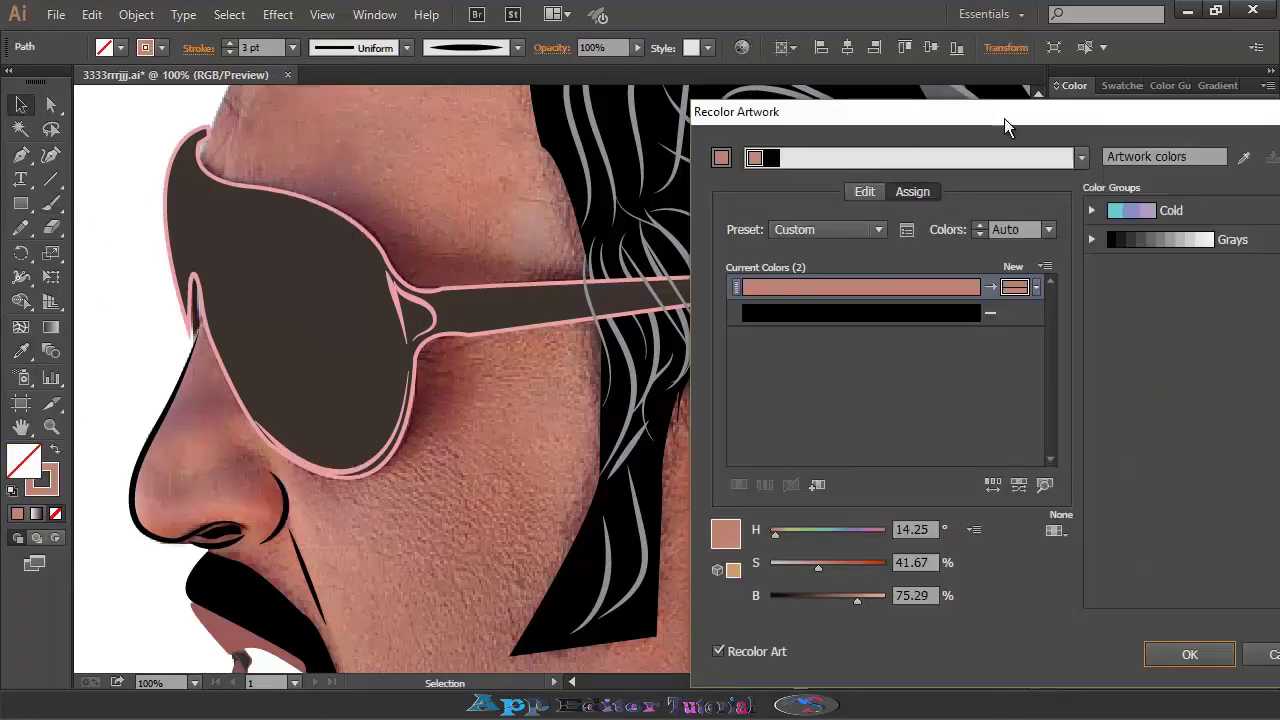
drag(1004, 118, 416, 138)
drag(269, 621, 240, 588)
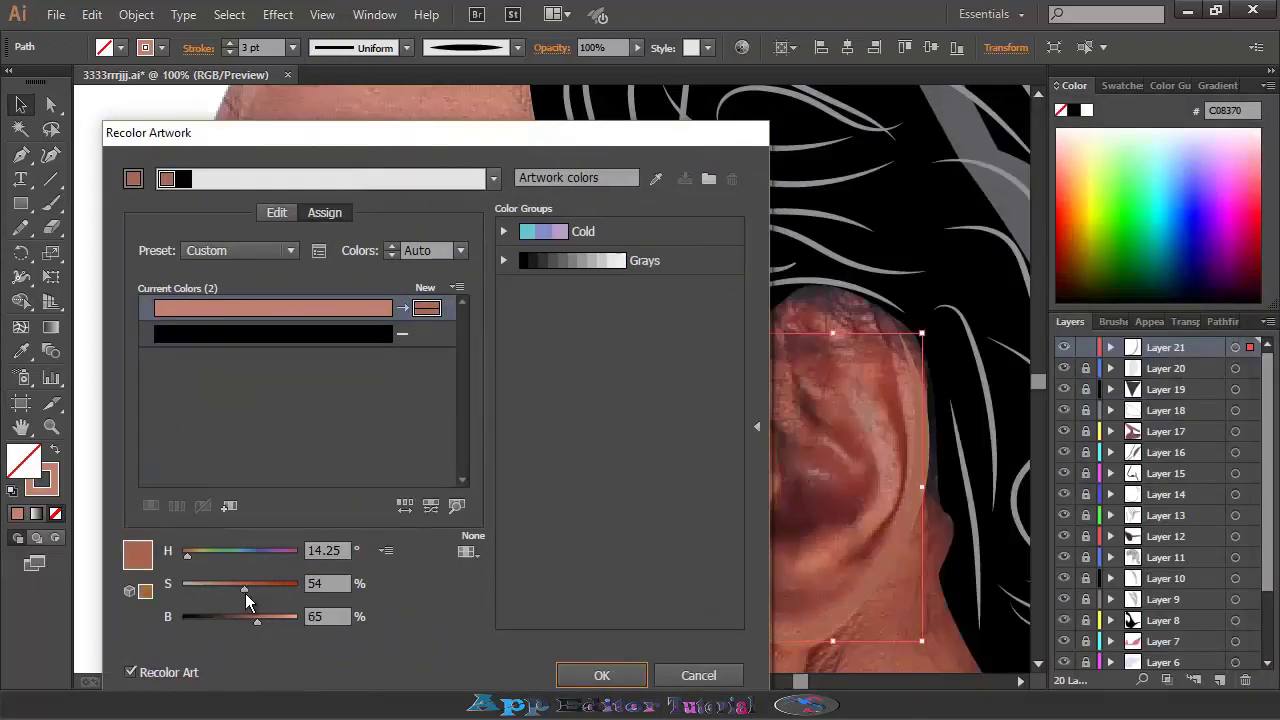
click(600, 676)
Paint a thin dark-red brush stroke down the ear's edge.
click(51, 203)
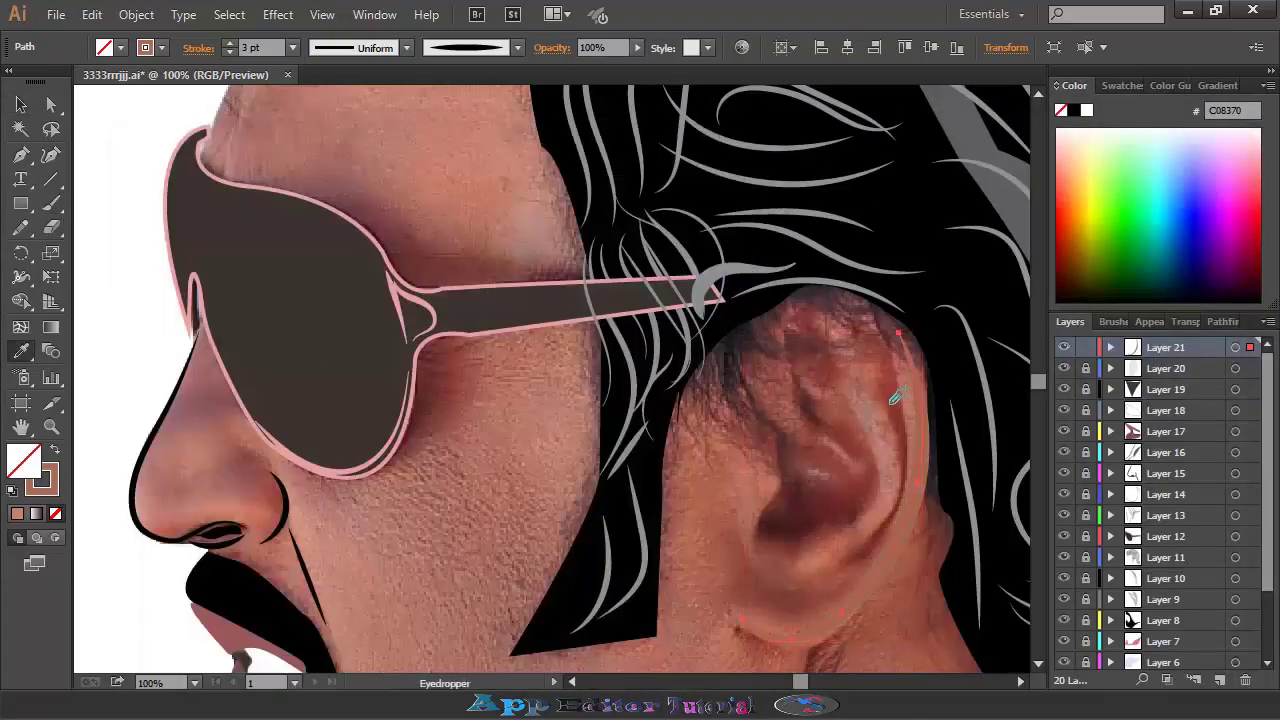
drag(898, 333, 906, 455)
key(ctrl+shift+a)
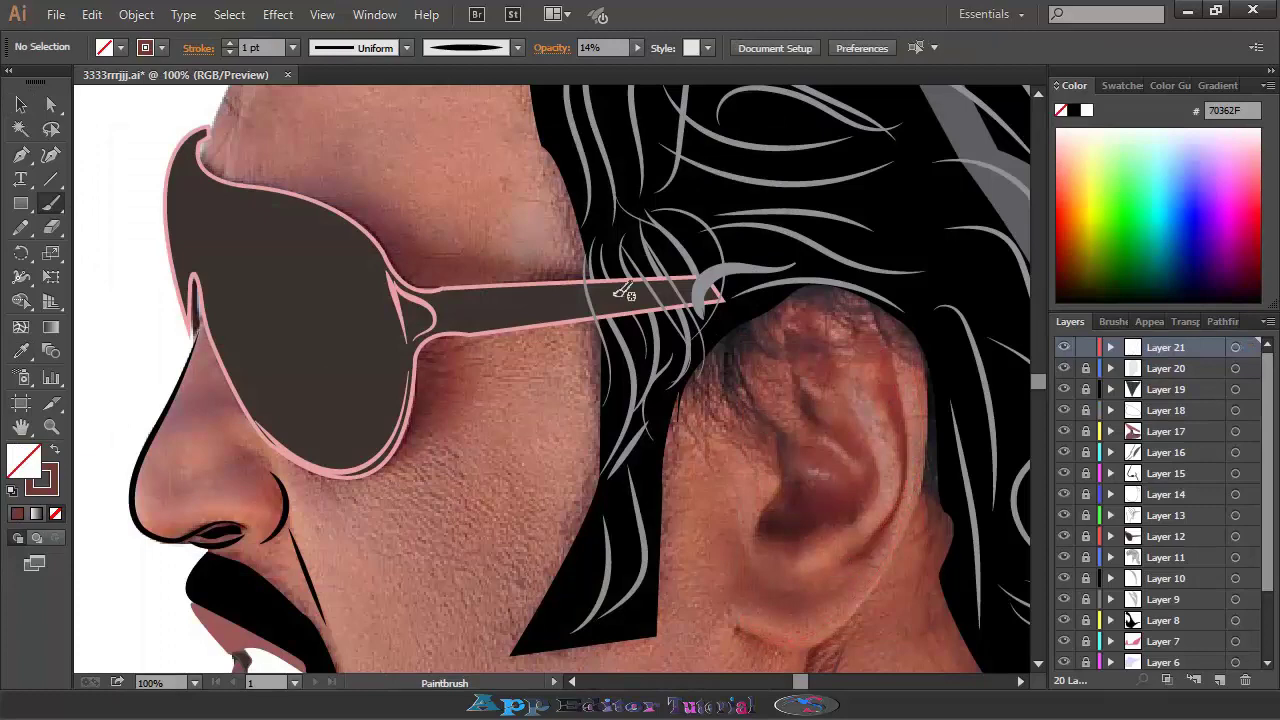
Paint a rim stroke along the ear on a new layer with the Paintbrush.
key(ctrl+l)
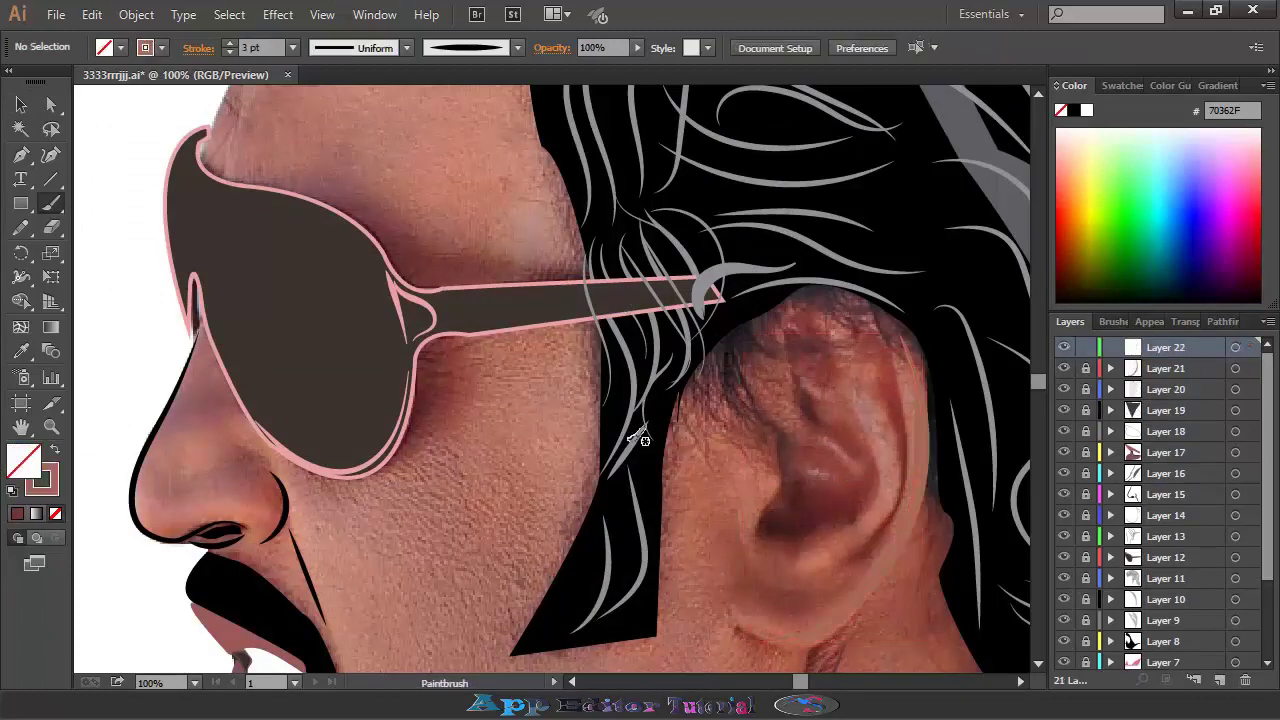
key(shift+x)
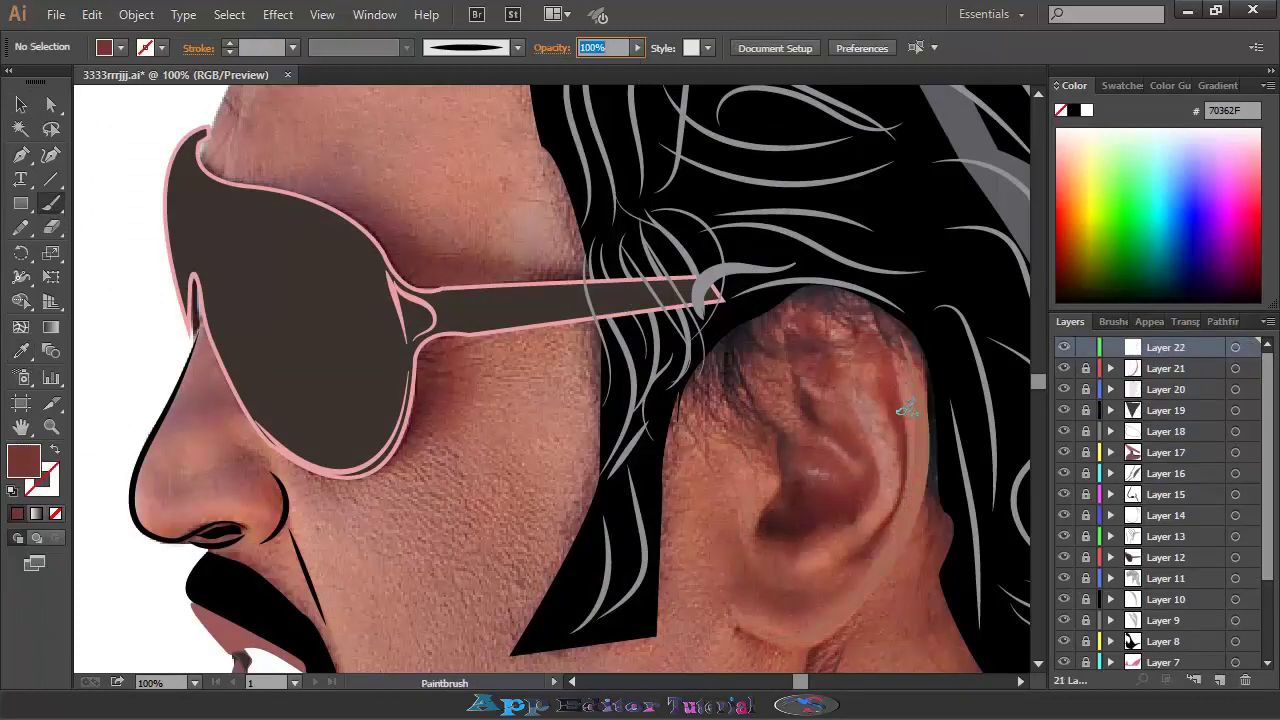
drag(822, 562, 824, 562)
key(ctrl+z)
key(shift+x)
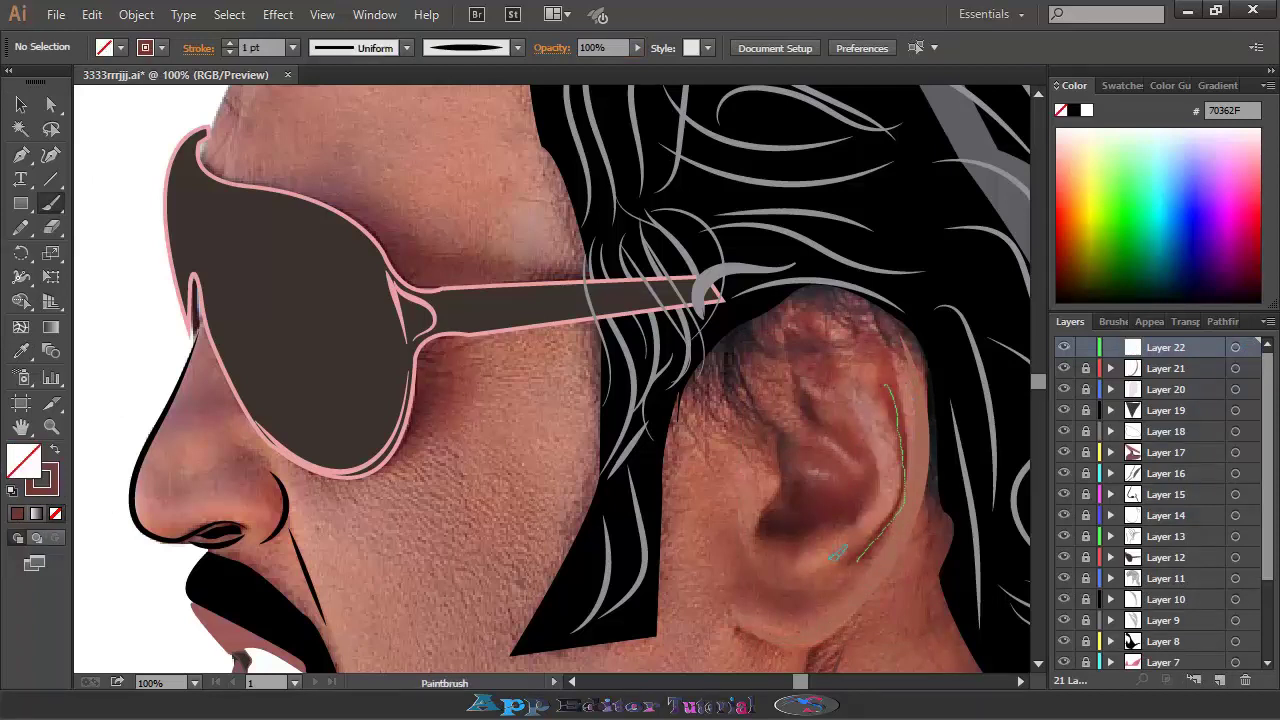
key(shift+b)
click(20, 104)
key(ctrl+a)
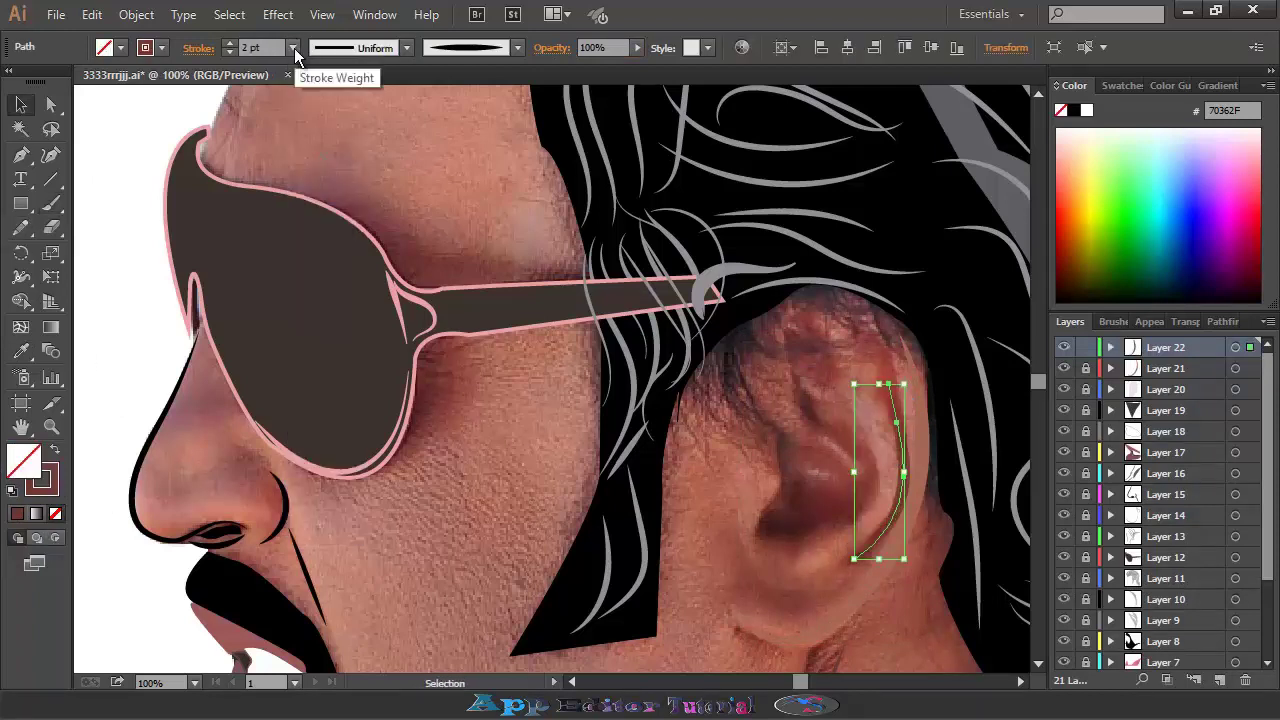
key(ctrl+shift+a)
click(1219, 680)
Paint a pink crescent highlight on the ear, sampled from the skin, with a 2 pt stroke.
key(i)
click(885, 455)
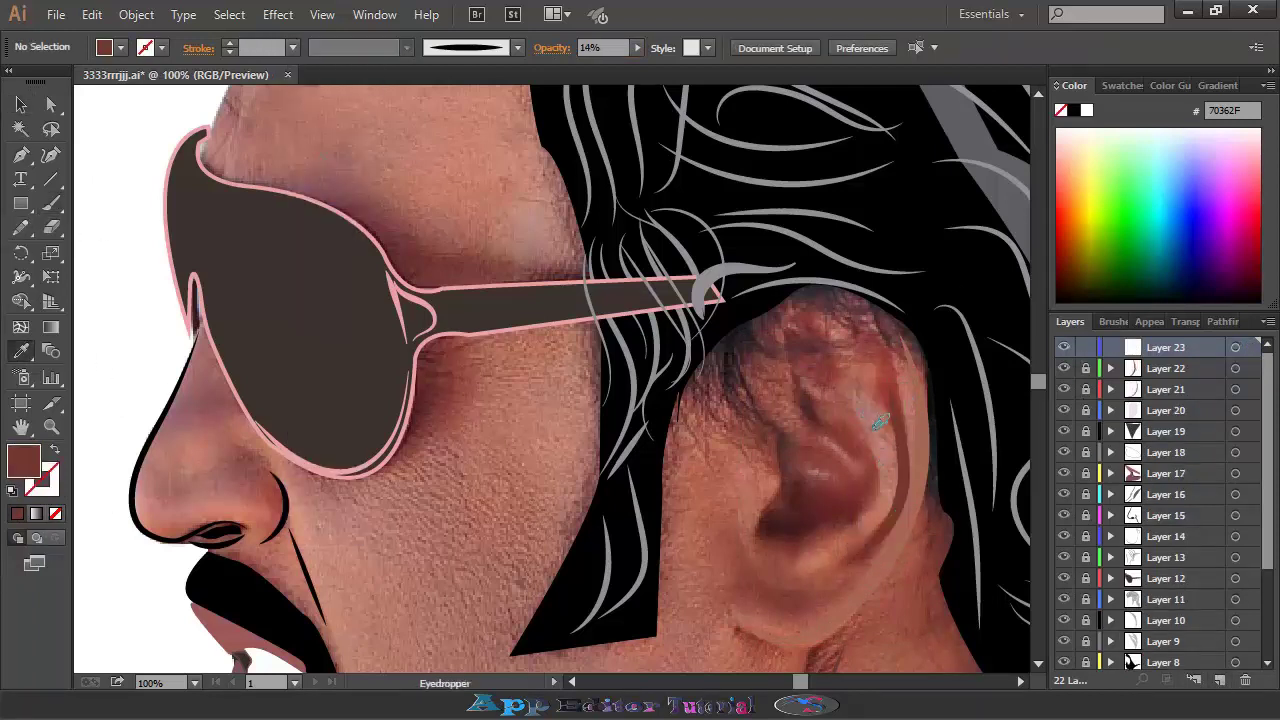
click(880, 422)
key(b)
drag(872, 415, 886, 510)
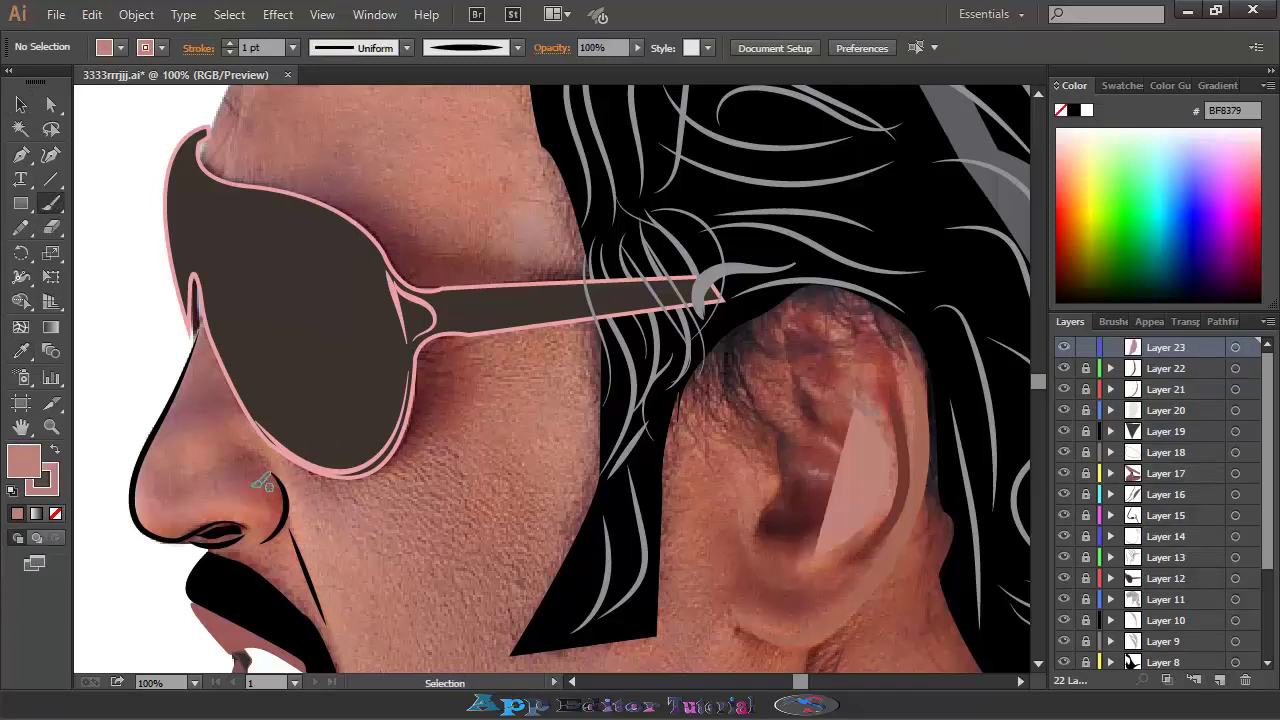
key(slash)
key(v)
click(292, 47)
click(330, 172)
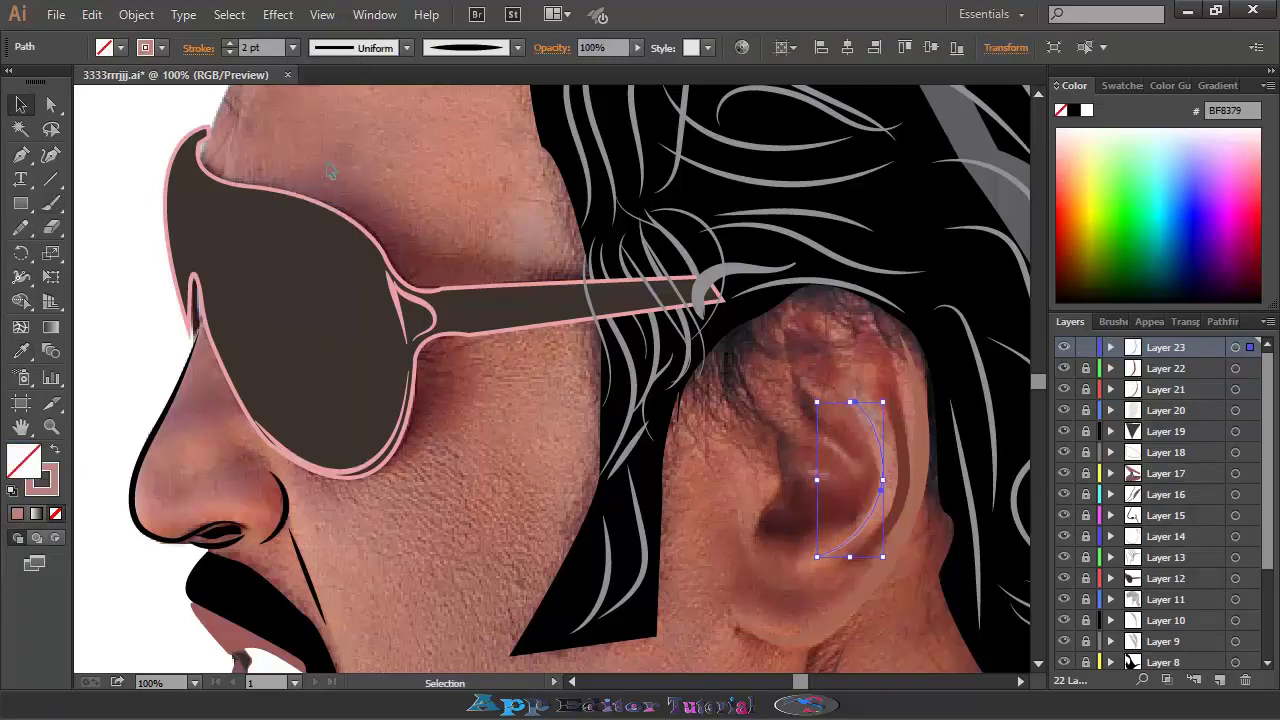
Outline the ear's inner hollow with the Pencil and fill it with a sampled dark colour.
key(ctrl+shift+a)
key(b)
click(1219, 680)
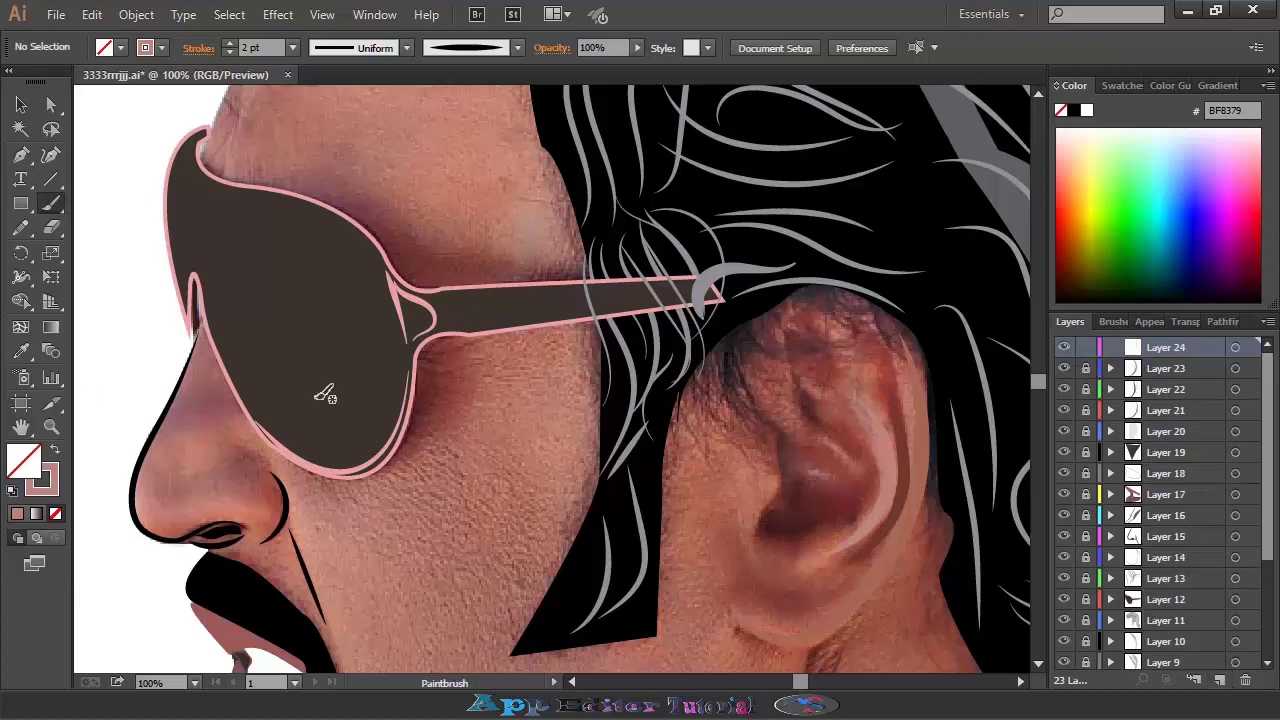
key(n)
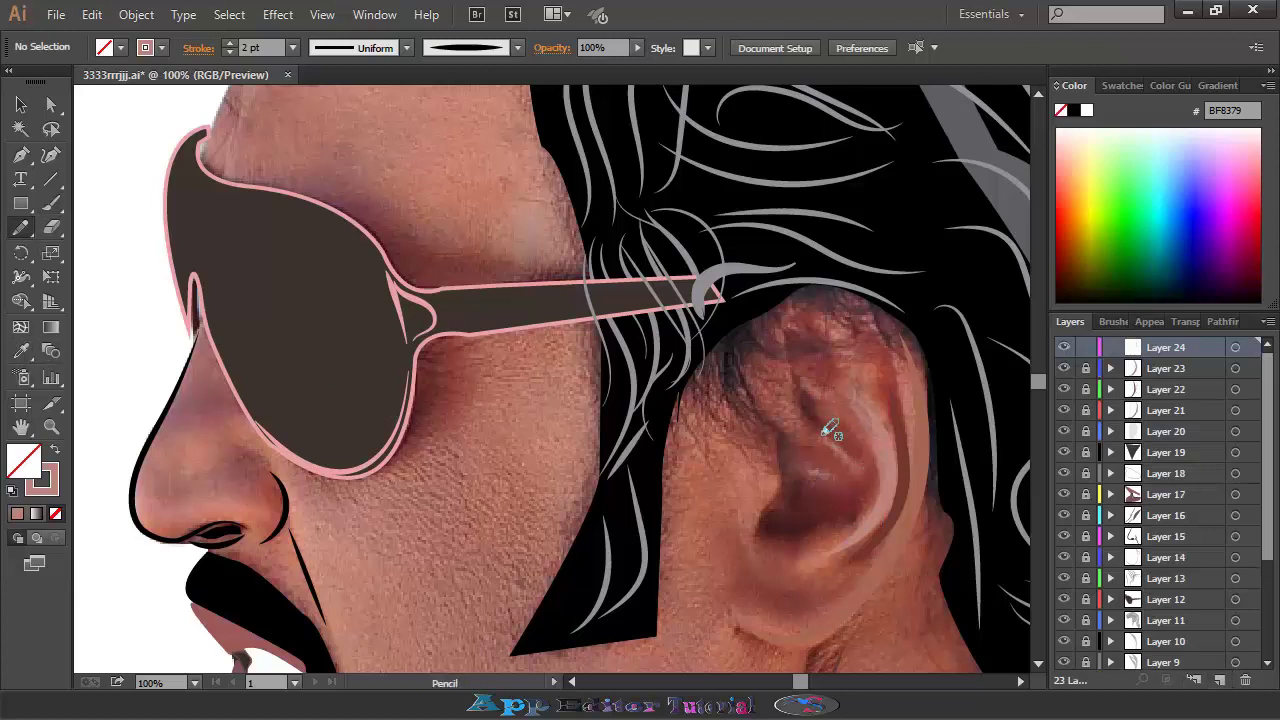
drag(783, 503, 771, 535)
key(i)
click(800, 515)
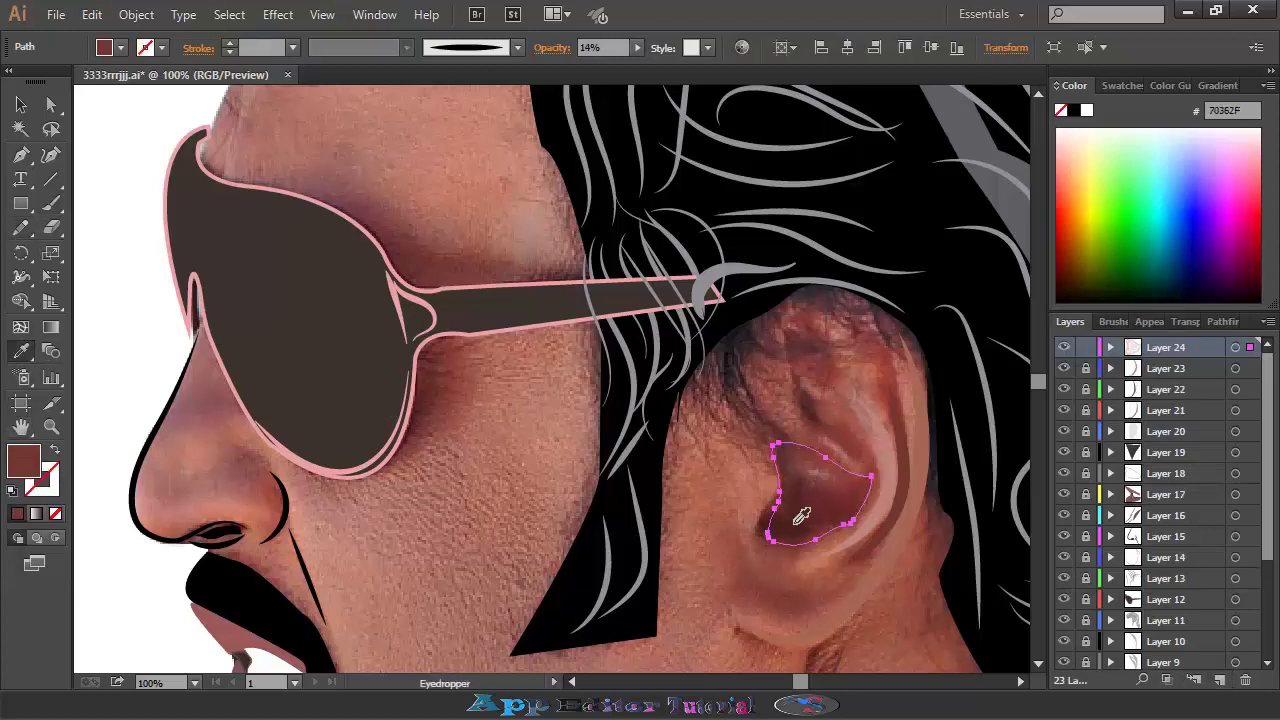
Turn the ear shape's outline colour into a fill and draw a small dark ear-canal mark.
click(54, 450)
key(a)
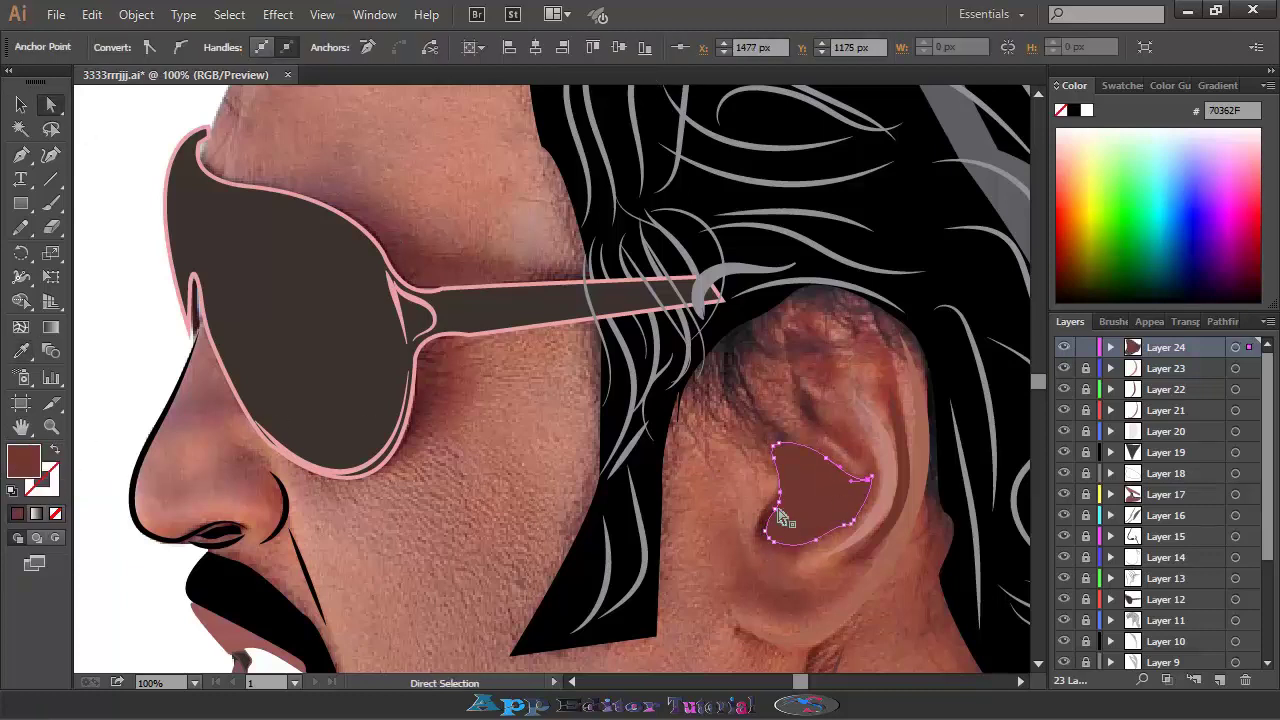
click(783, 477)
click(271, 323)
key(n)
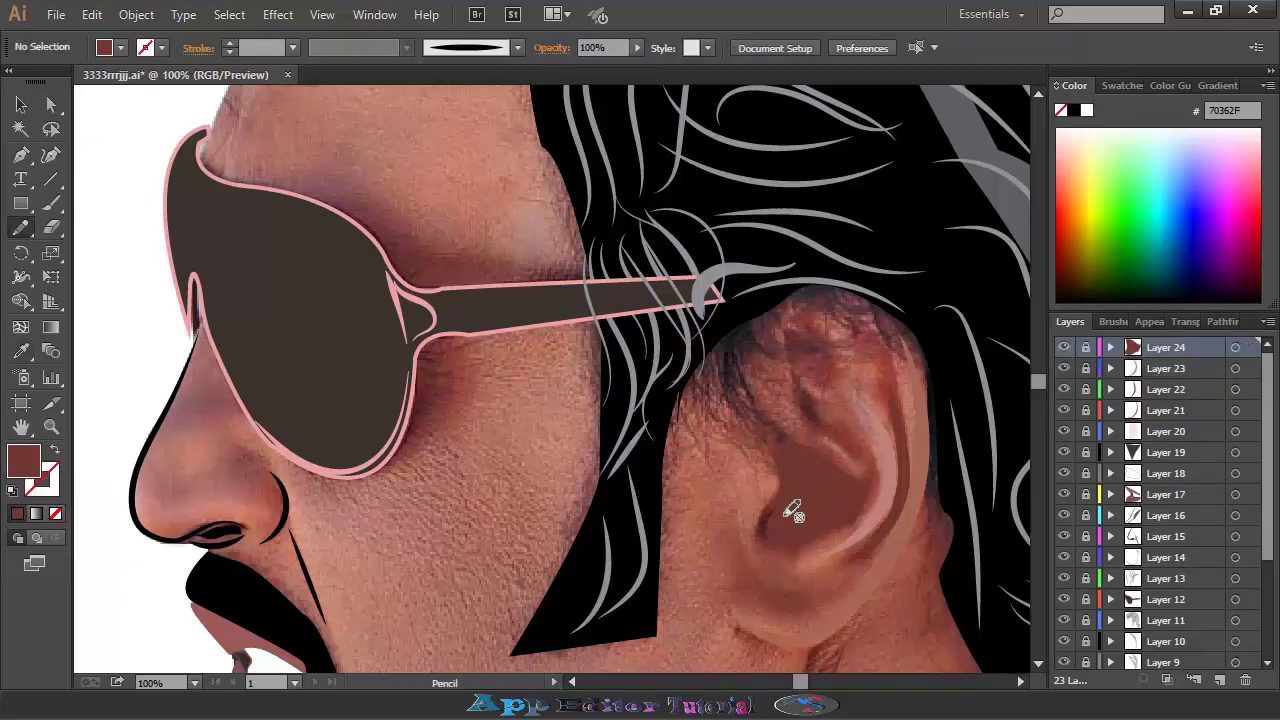
drag(805, 521, 788, 517)
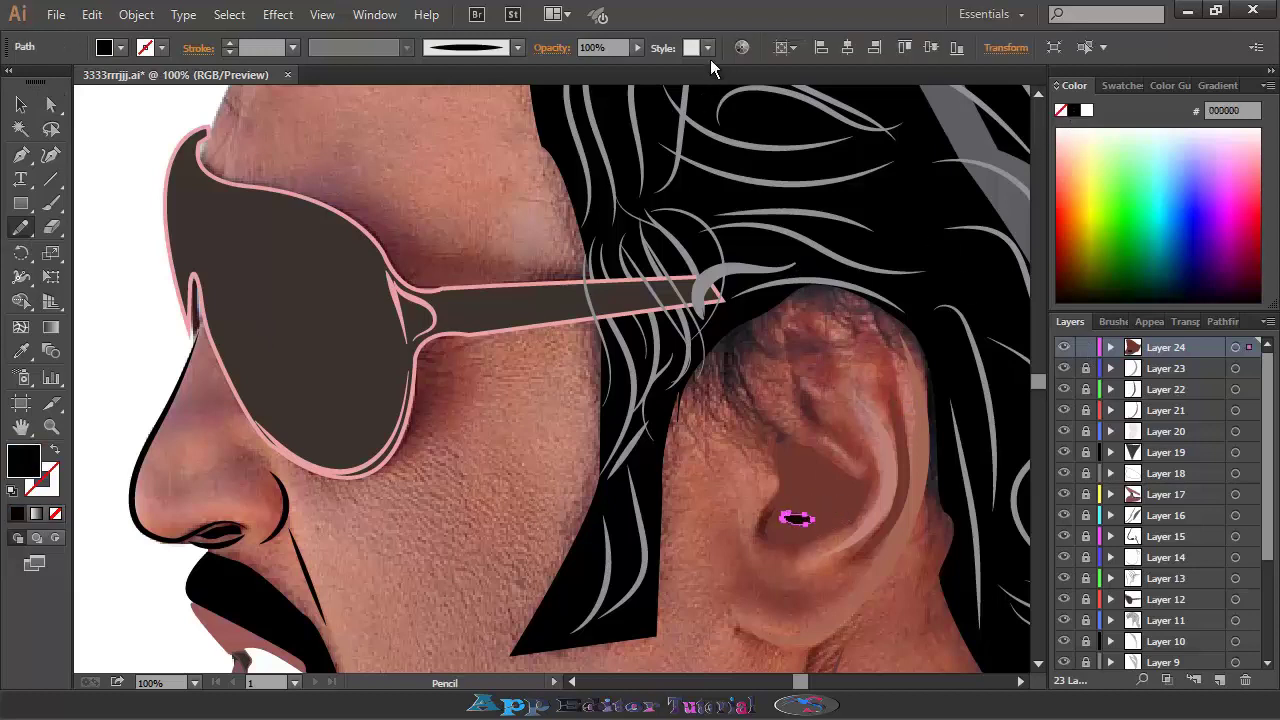
ctrl+click(775, 388)
On new Layer 25, add a sampled-brown shading shape on the upper ear at 90% opacity.
click(1219, 680)
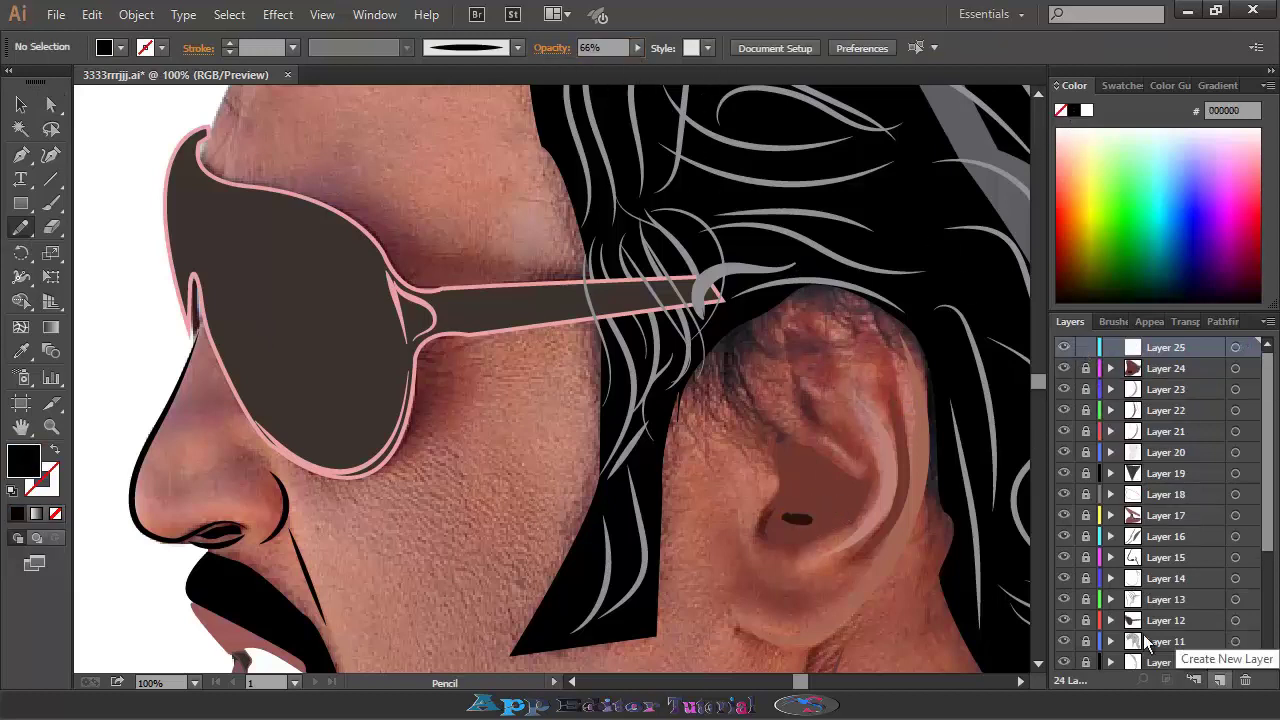
drag(868, 470, 866, 471)
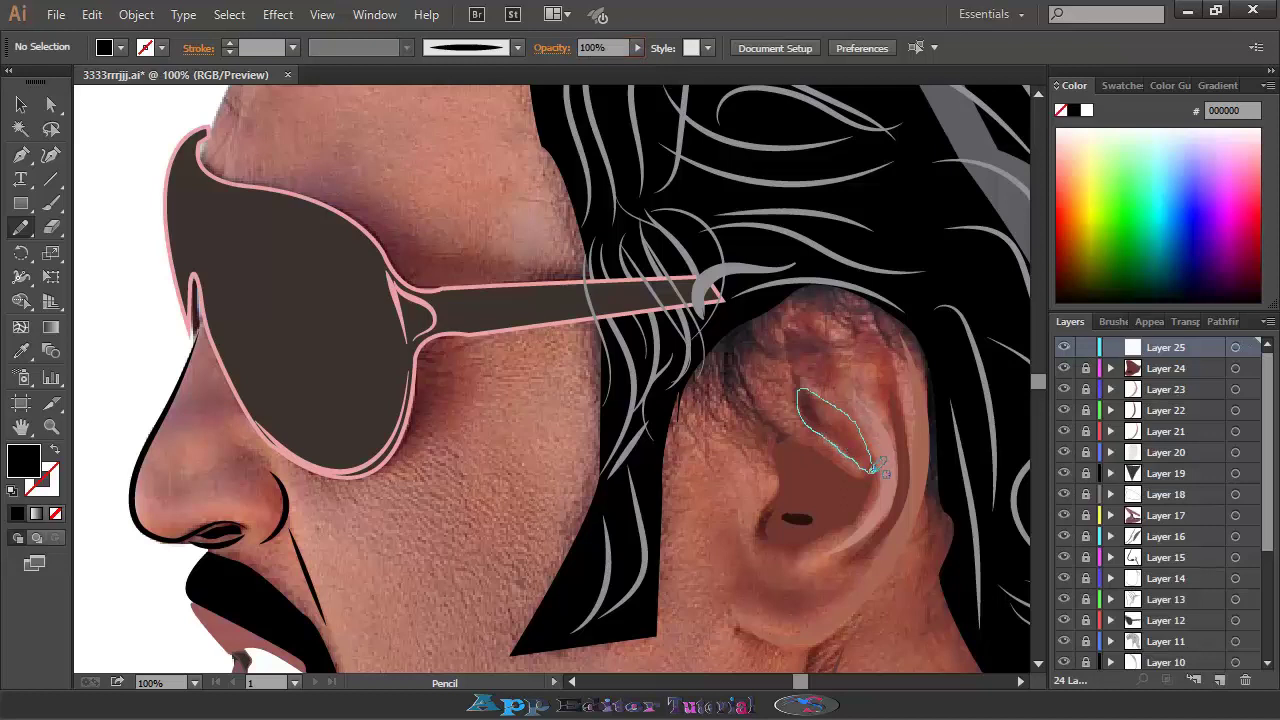
key(i)
click(810, 473)
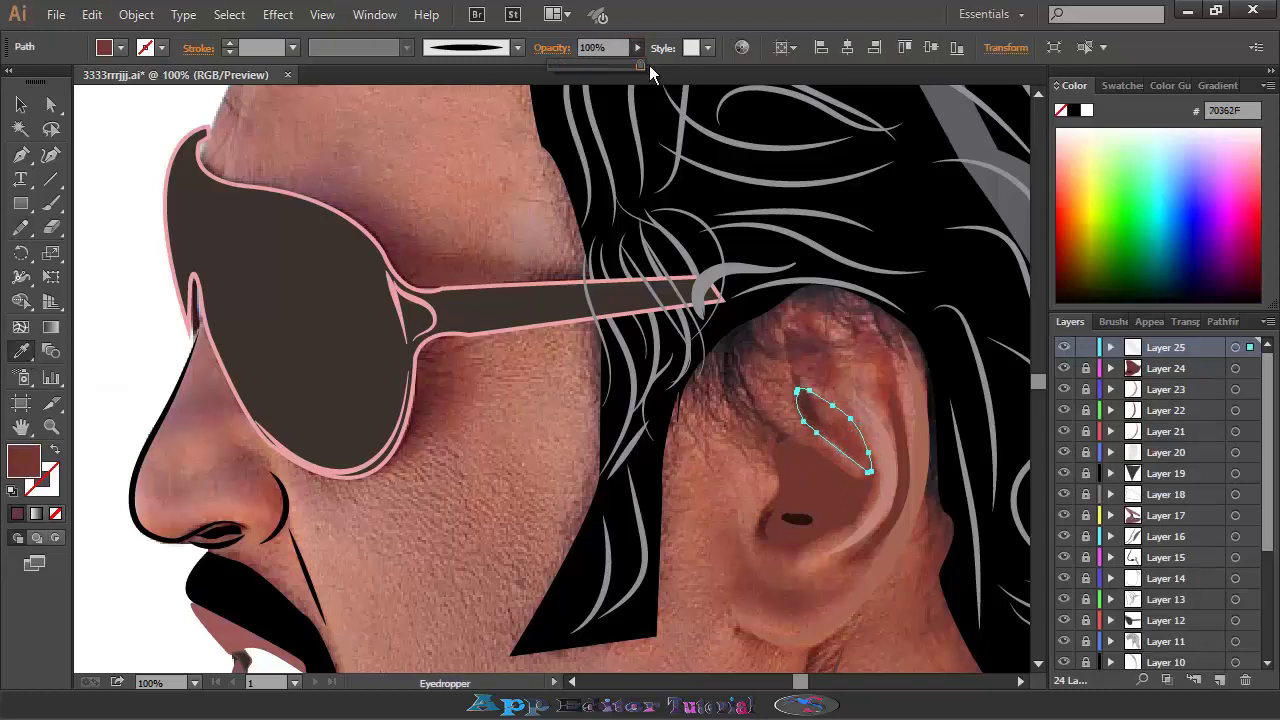
mouse_move(640, 65)
mouse_down()
mouse_move(629, 65)
mouse_move(648, 70)
mouse_up()
key(ctrl+shift+a)
Draw a sampled-brown shadow curve below the ear at 85% opacity.
key(n)
click(637, 48)
drag(748, 564, 852, 553)
drag(746, 556, 746, 556)
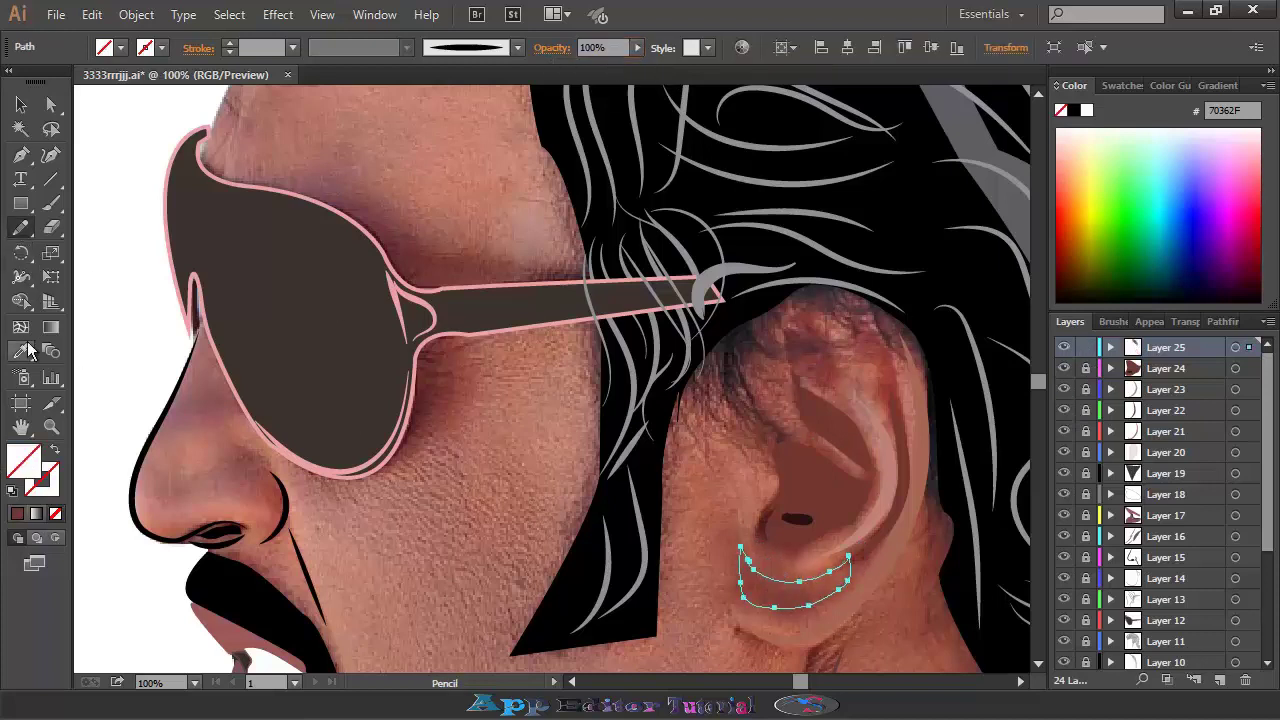
key(i)
click(813, 600)
click(637, 48)
drag(561, 65, 627, 65)
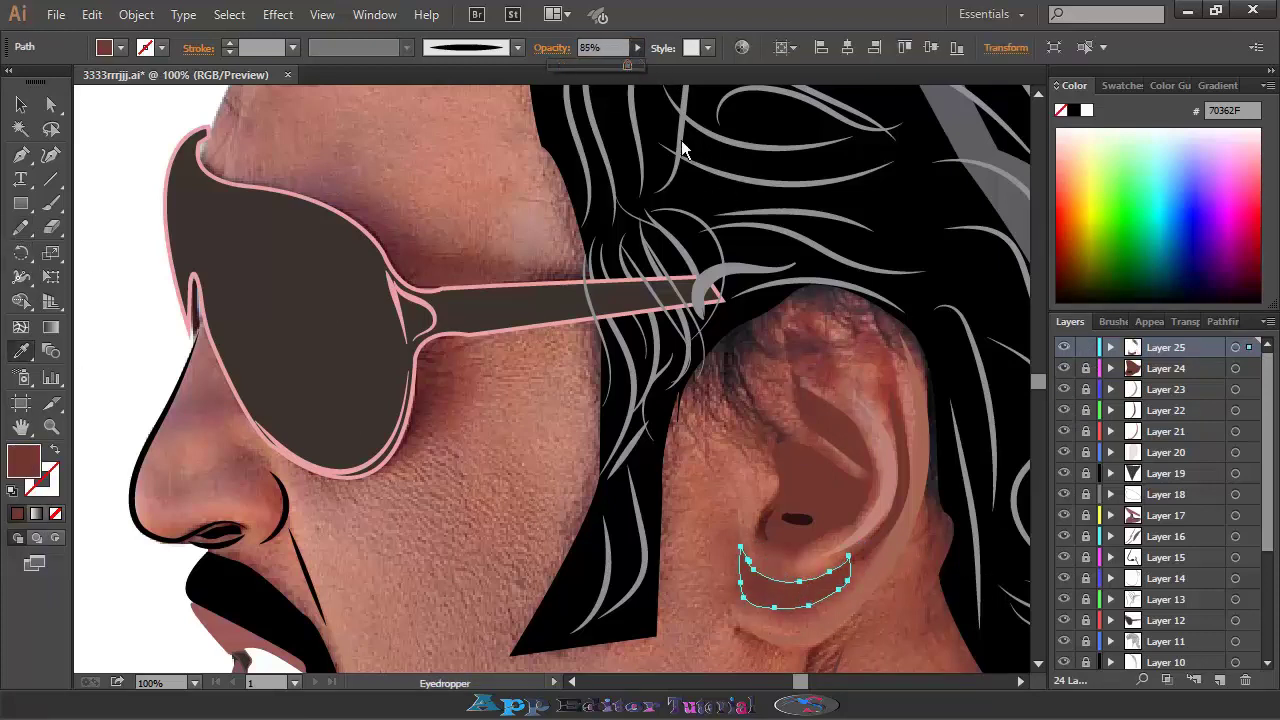
Hide the reference photo and zoom out to review the ear shading, then return to 100%.
scroll(1086, 500, down, 5)
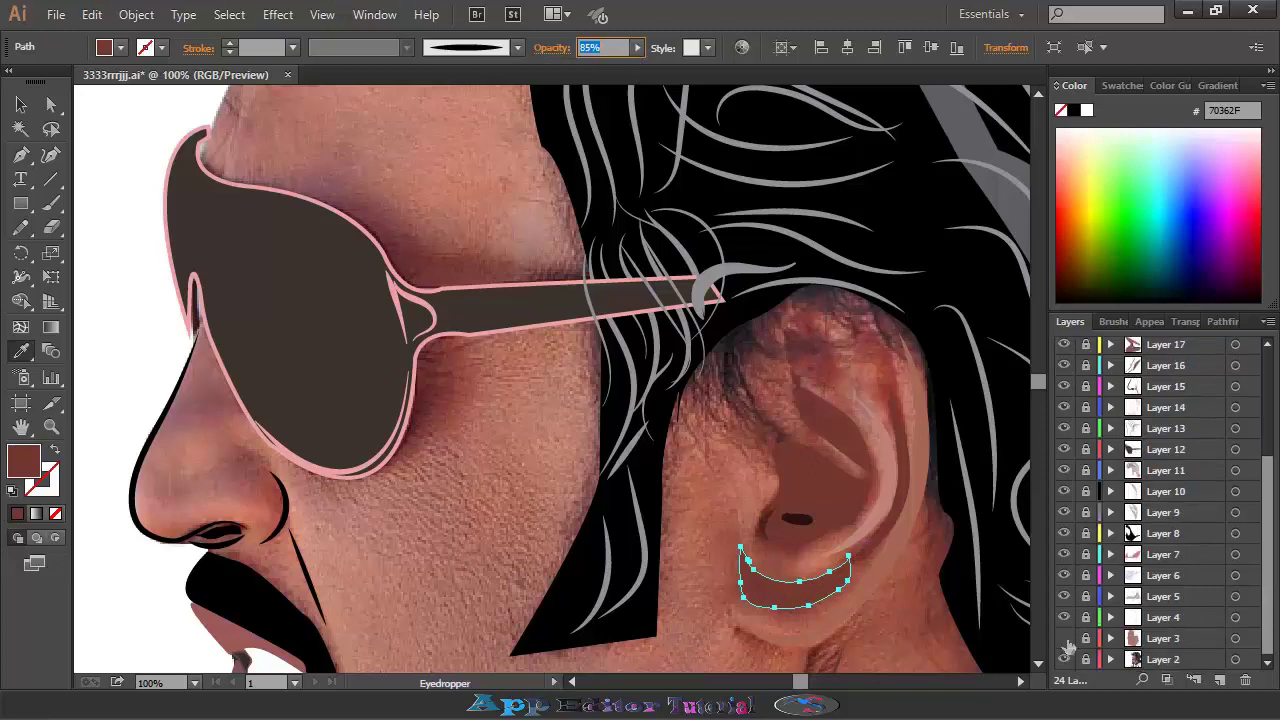
click(1064, 645)
key(ctrl+minus)
click(1140, 407)
click(21, 104)
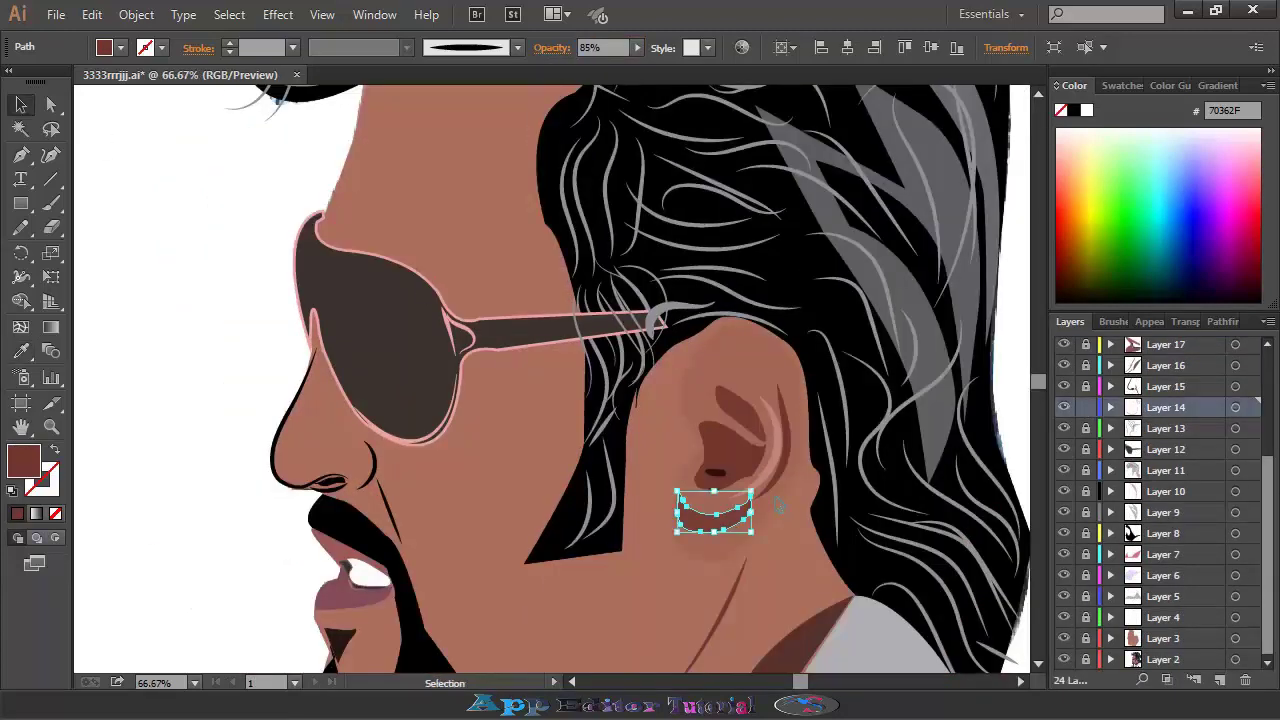
click(777, 503)
key(ctrl+plus)
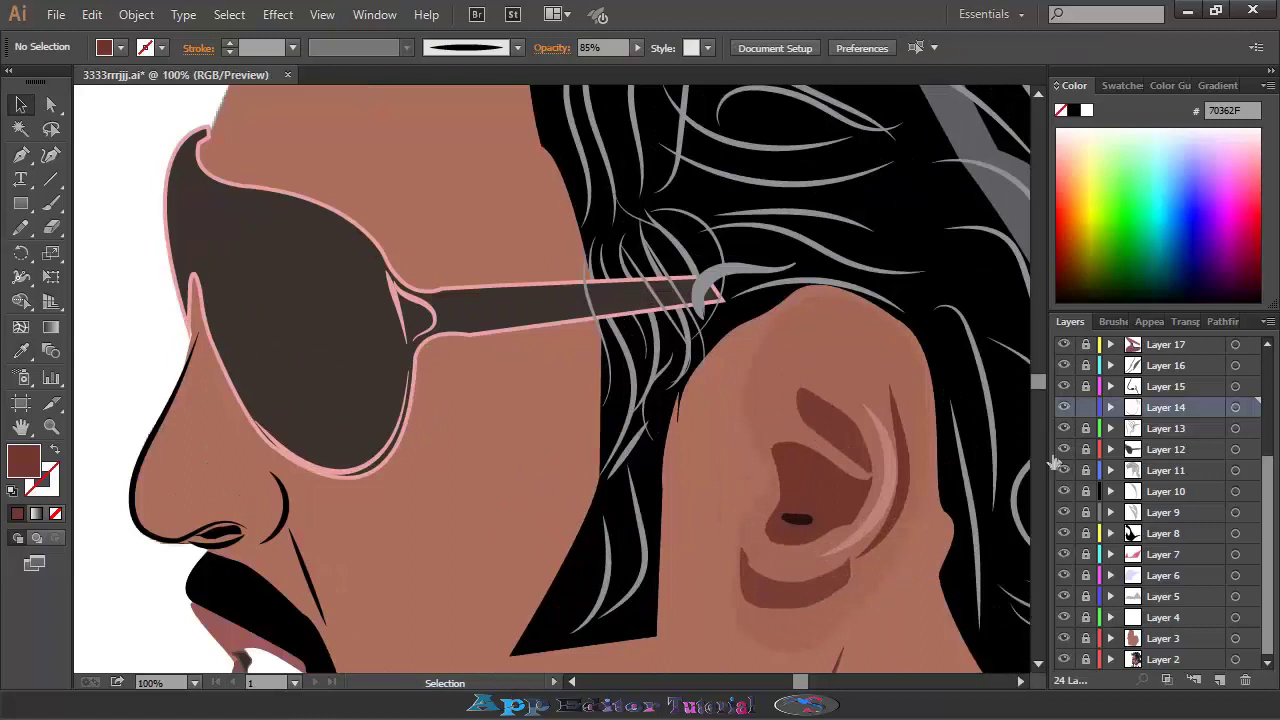
scroll(1070, 420, up, 3)
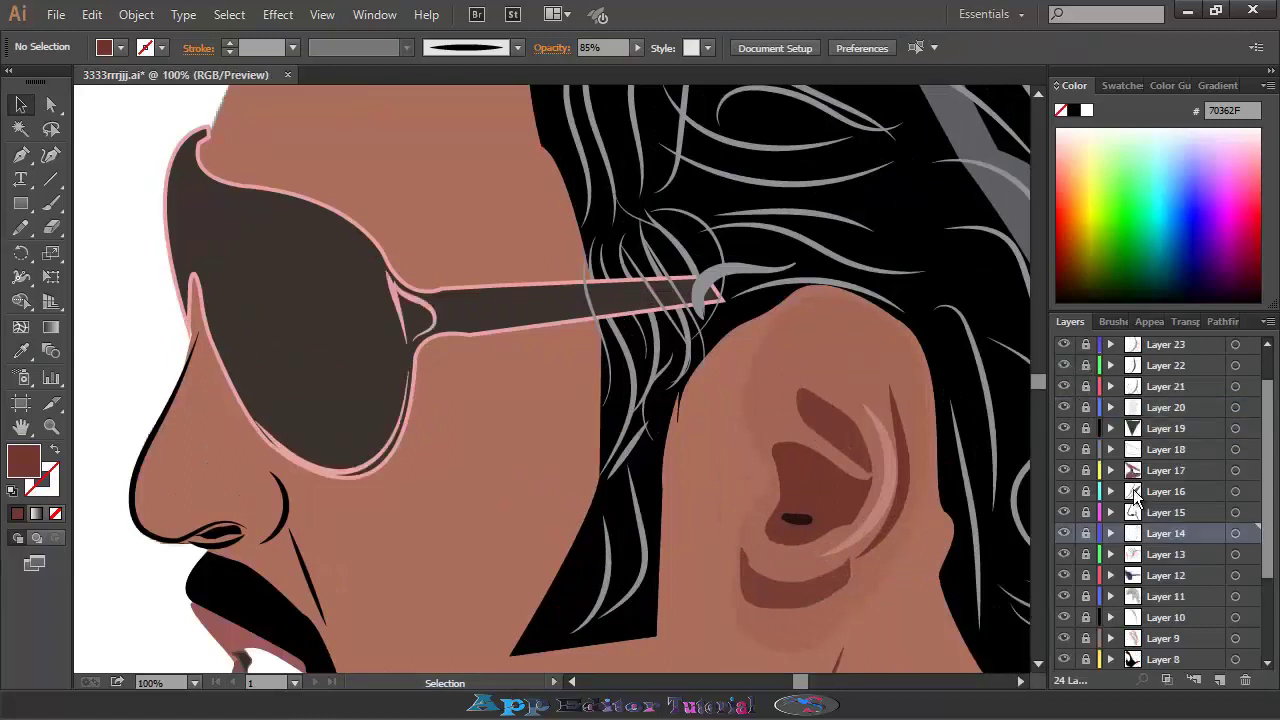
scroll(1075, 432, up, 3)
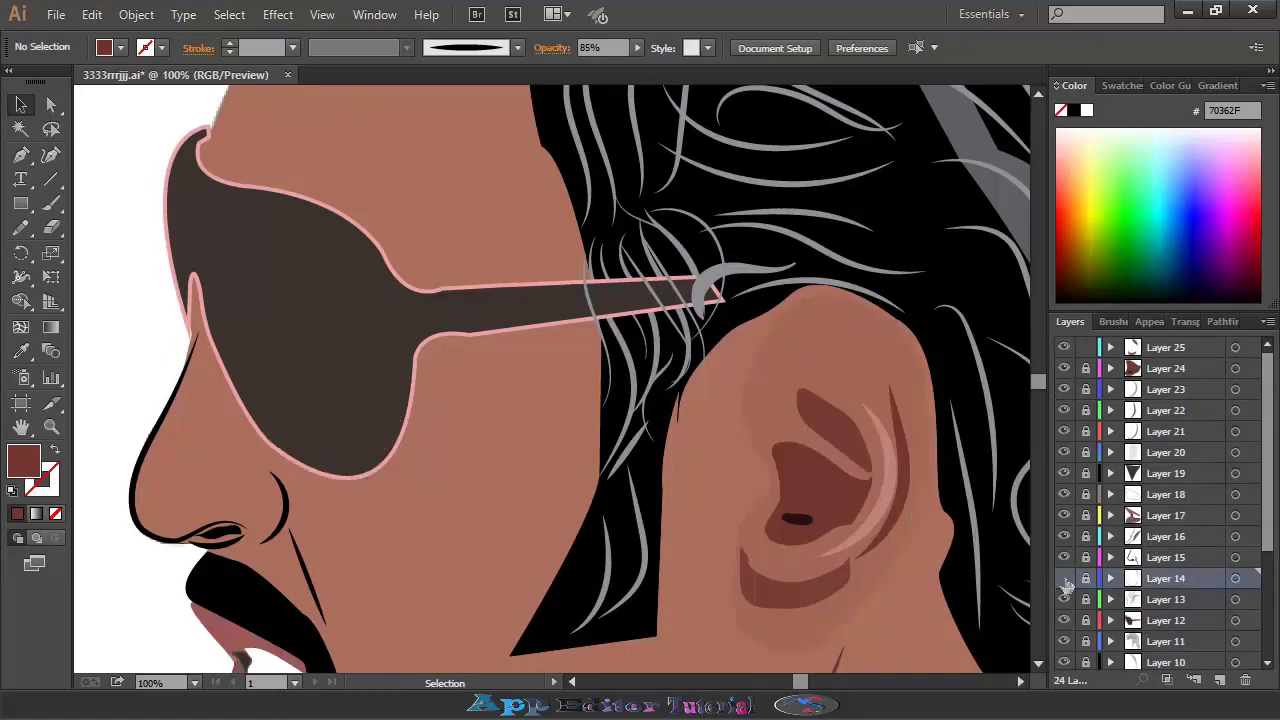
Unlock Layer 21 and recolour the ear-rim line to a more saturated pink.
click(1072, 434)
click(900, 565)
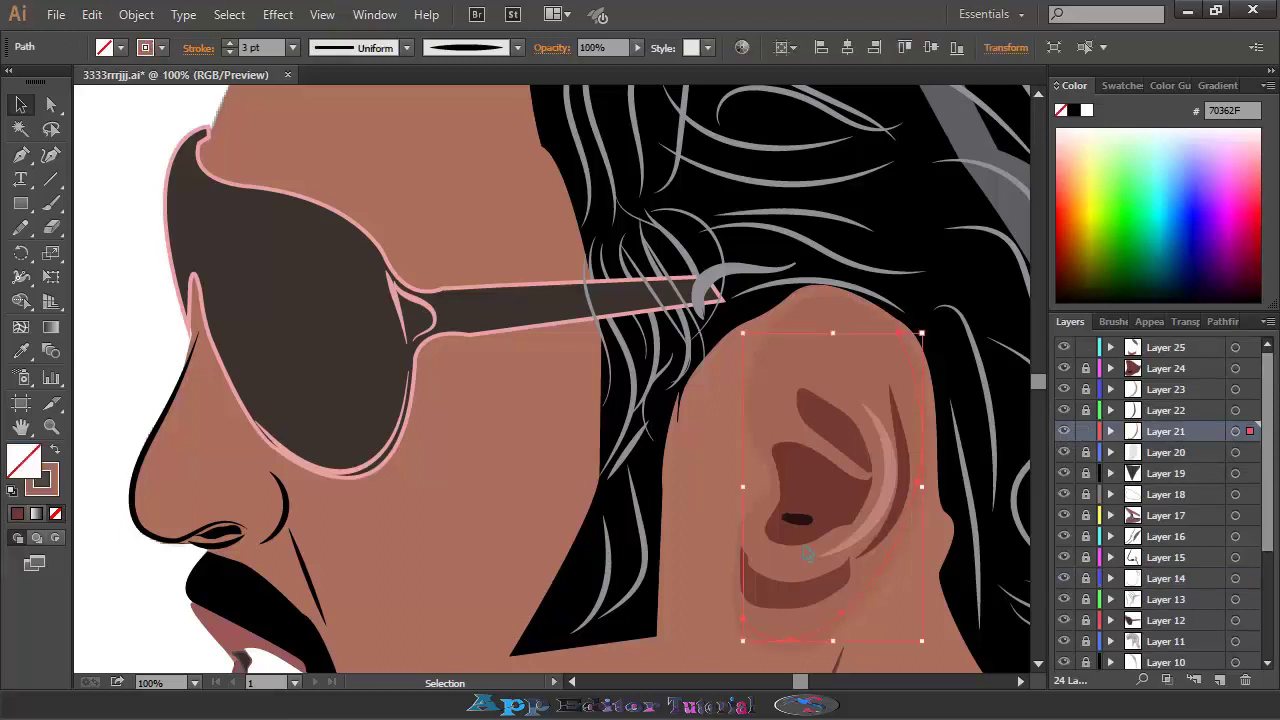
click(21, 351)
click(850, 537)
click(741, 47)
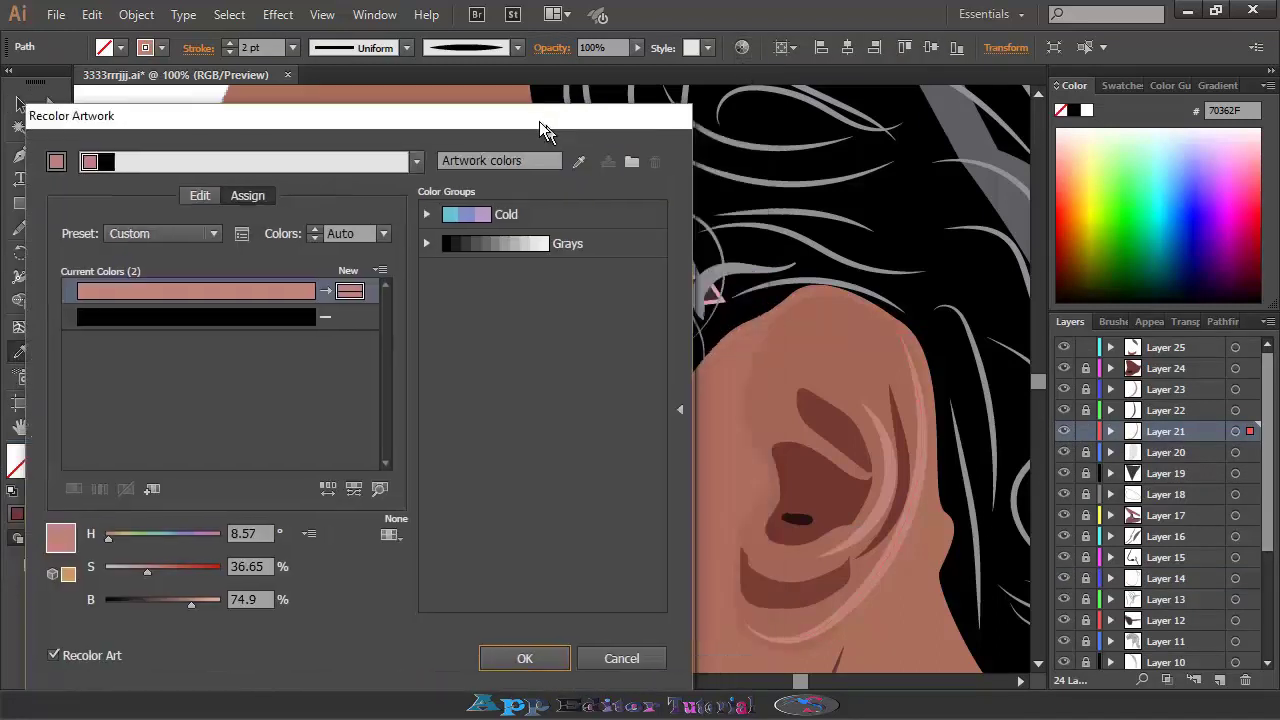
mouse_move(152, 582)
mouse_down()
mouse_move(168, 582)
mouse_move(129, 552)
mouse_up()
click(491, 637)
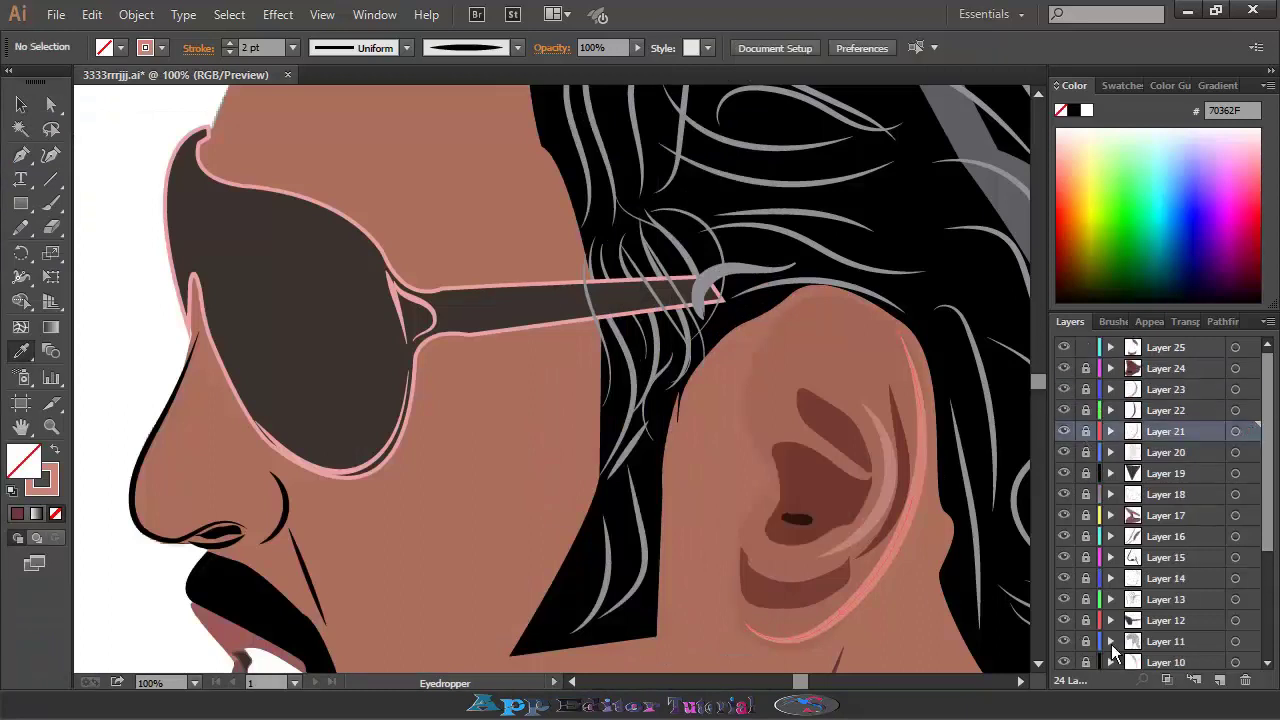
Draw an upper-ear shading shape filled with sampled brown at 87% opacity.
key(n)
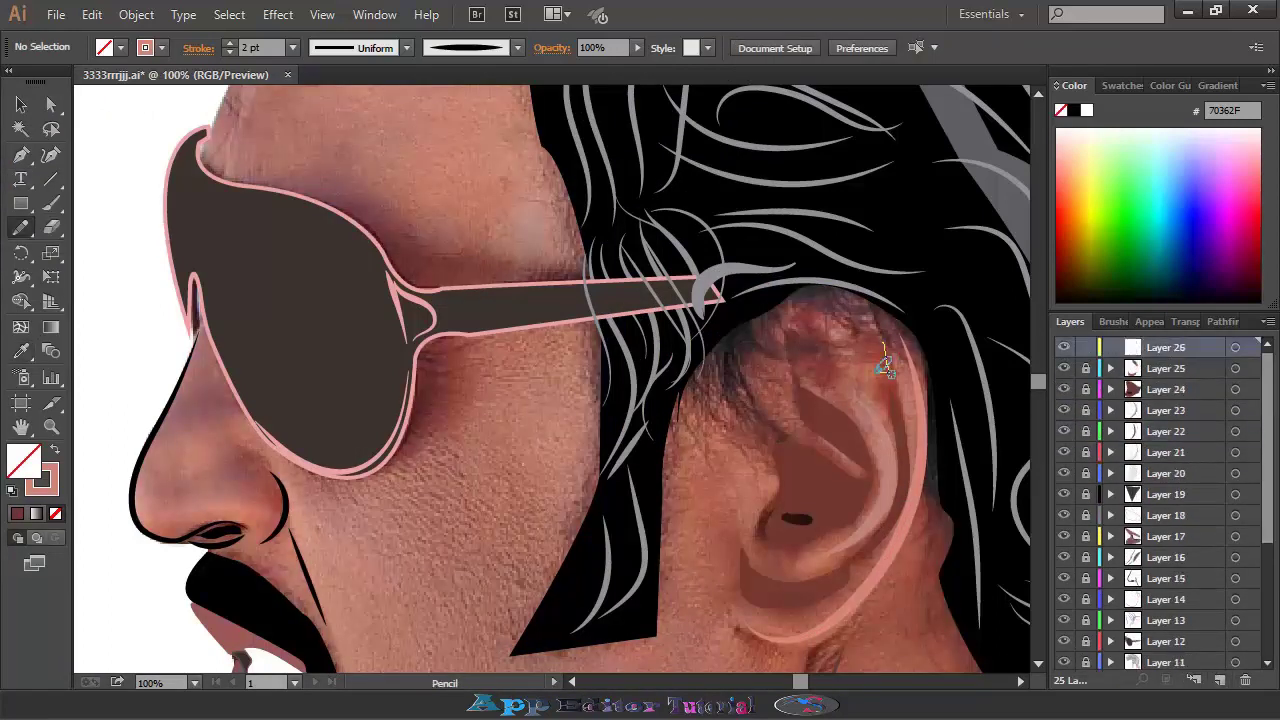
key(i)
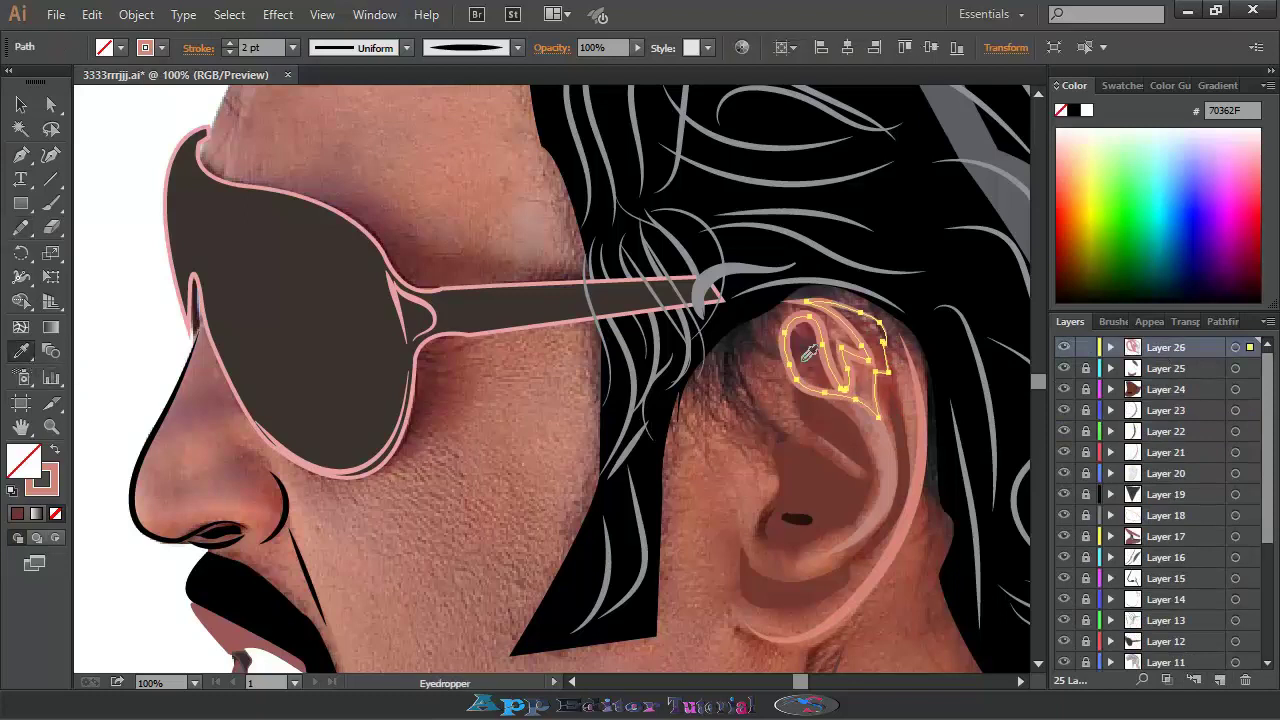
click(810, 356)
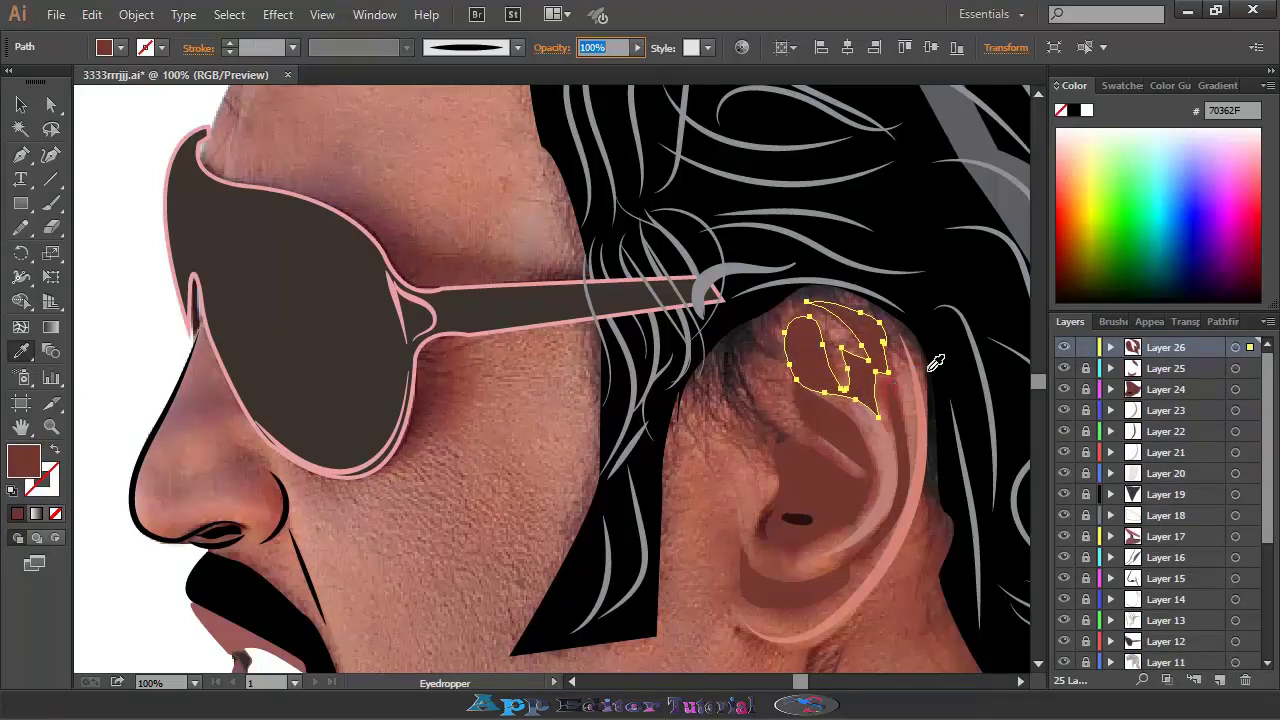
text(87)
key(Return)
key(ctrl+shift+a)
On a new Layer 27, brush a pink highlight stroke along the ear's top rim and compare with the photo.
key(ctrl+l)
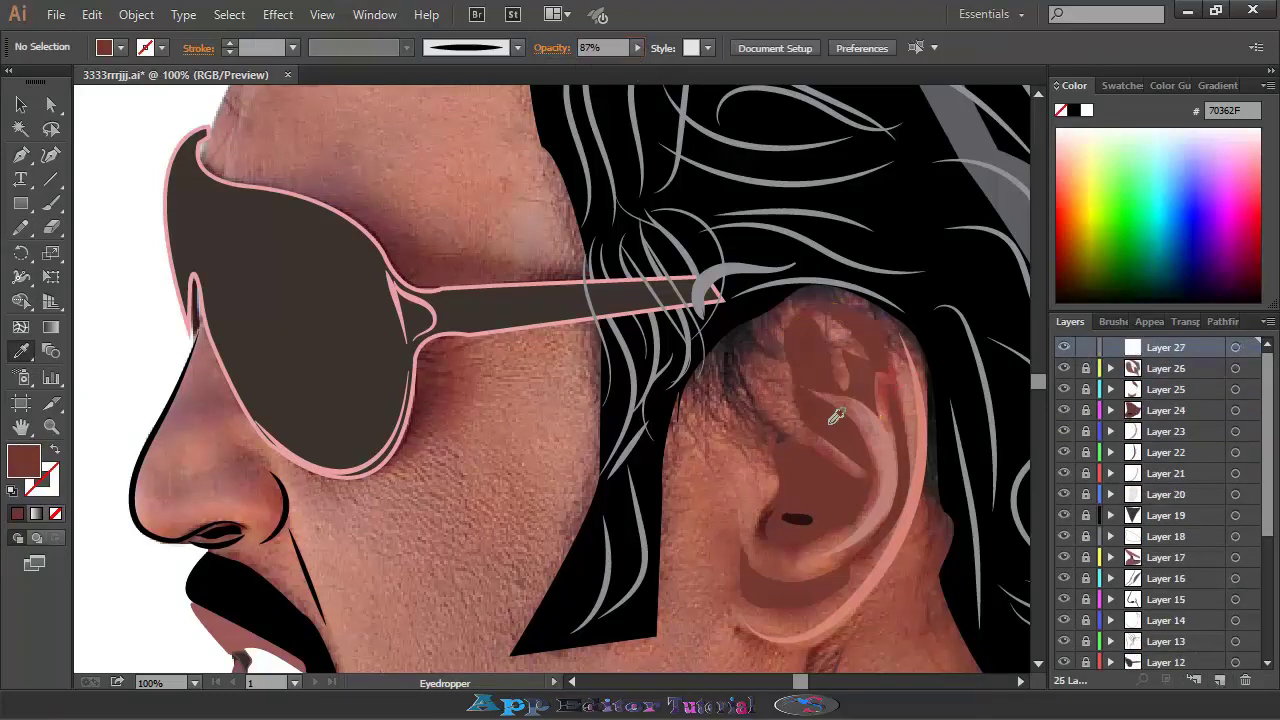
key(shift+x)
key(b)
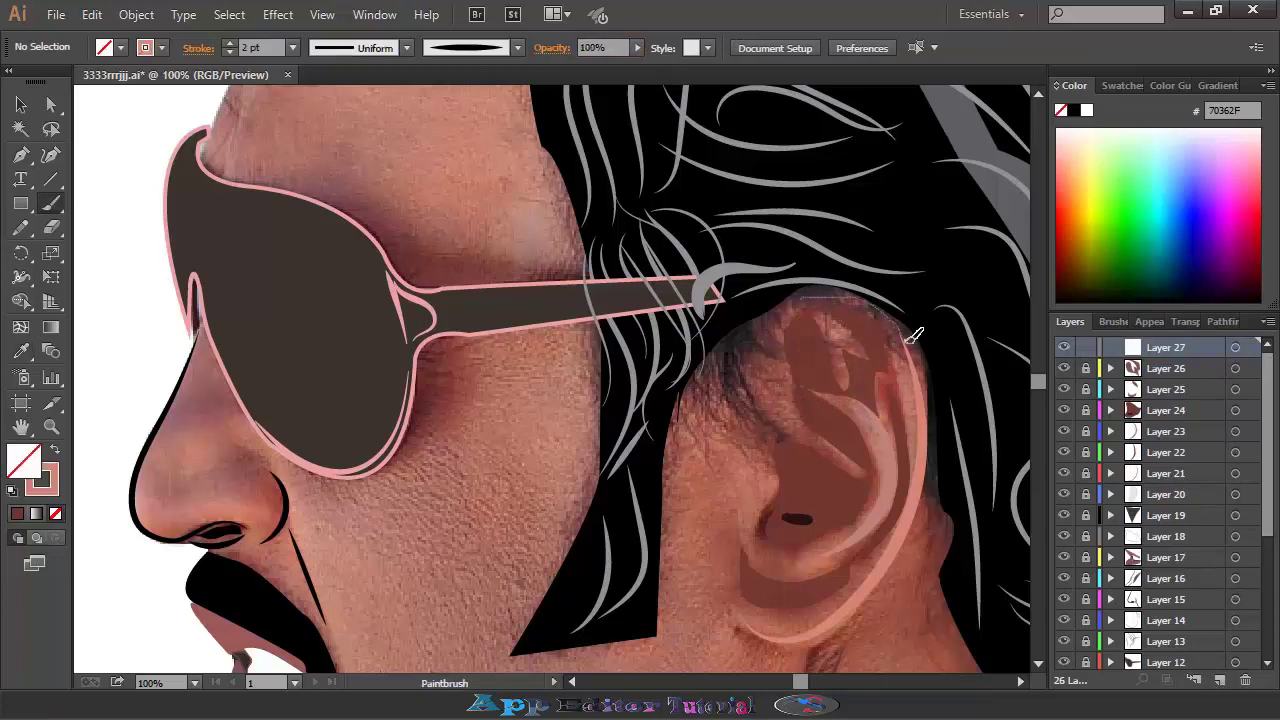
drag(912, 336, 914, 344)
scroll(1085, 400, down, 3)
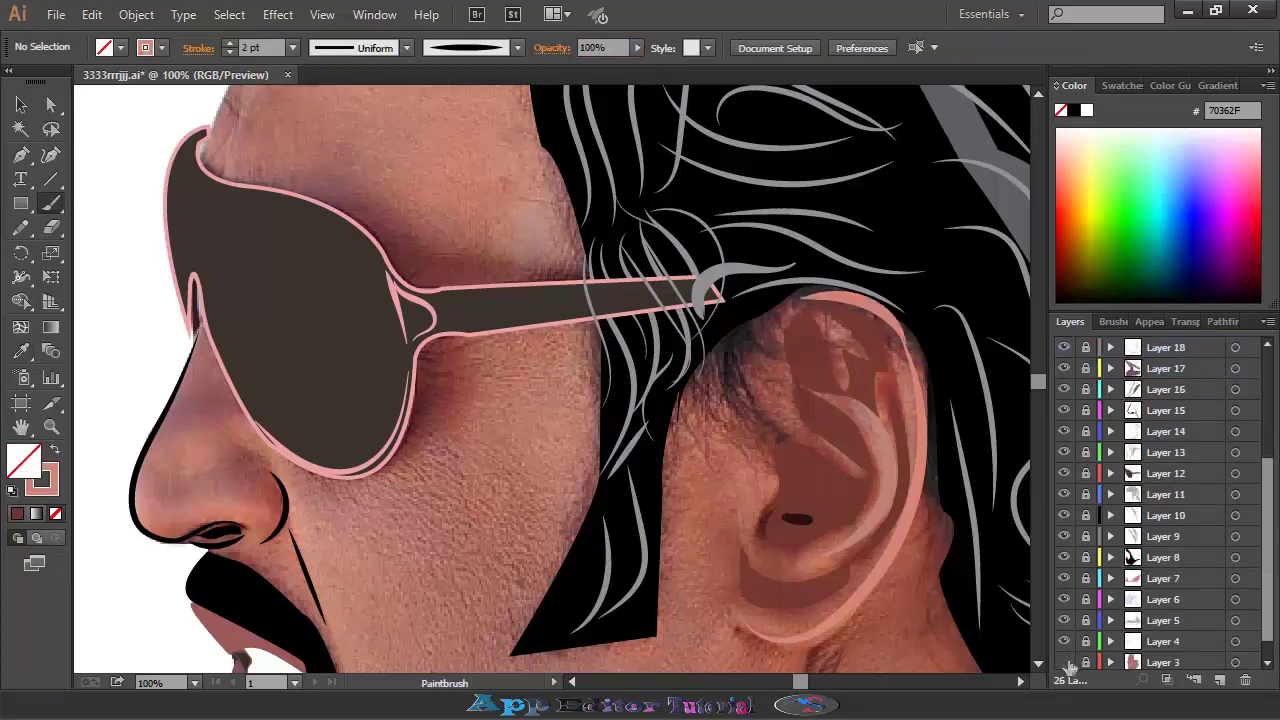
click(1064, 662)
click(1065, 663)
scroll(1157, 388, up, 3)
Re-sample brown onto the upper-ear shape, raise it to 88% opacity and deepen its colour.
click(1235, 368)
key(i)
click(894, 384)
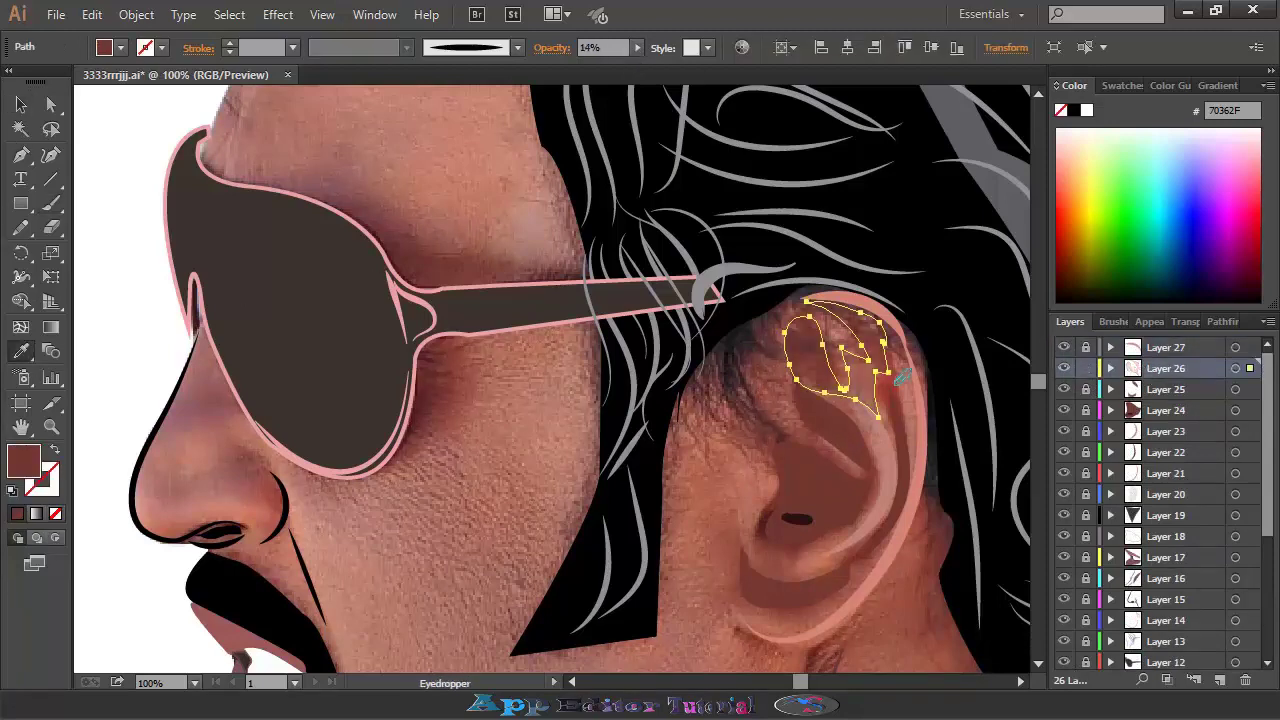
click(637, 47)
drag(561, 64, 629, 64)
click(743, 53)
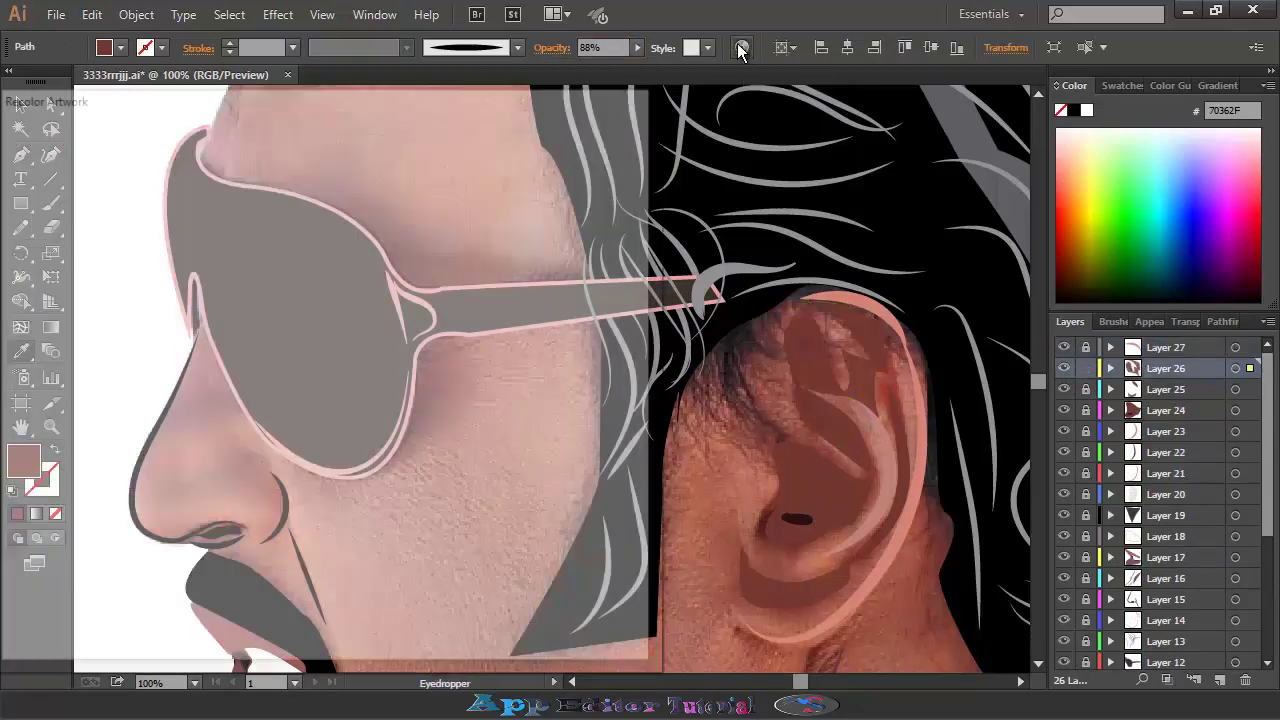
key(Return)
Boost the saturation of the inner-ear shading shape and zoom out to view the portrait.
key(v)
click(309, 263)
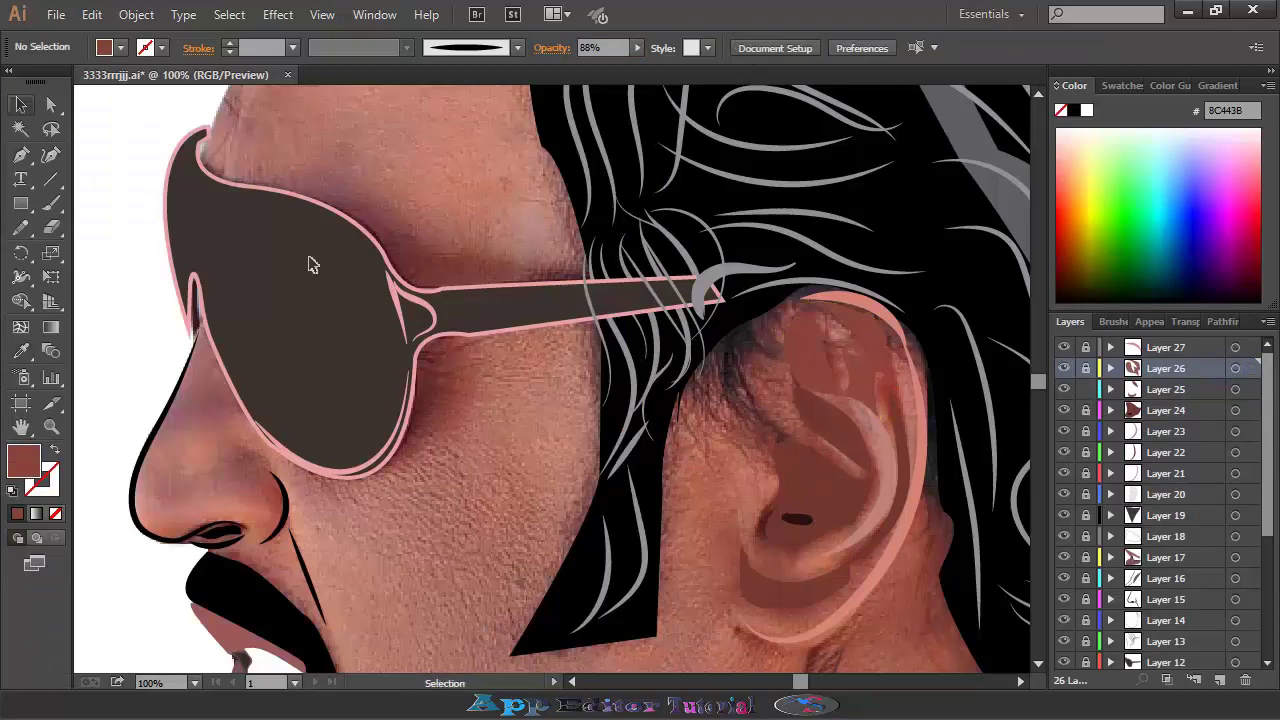
click(833, 430)
click(743, 47)
drag(139, 549, 154, 549)
key(Return)
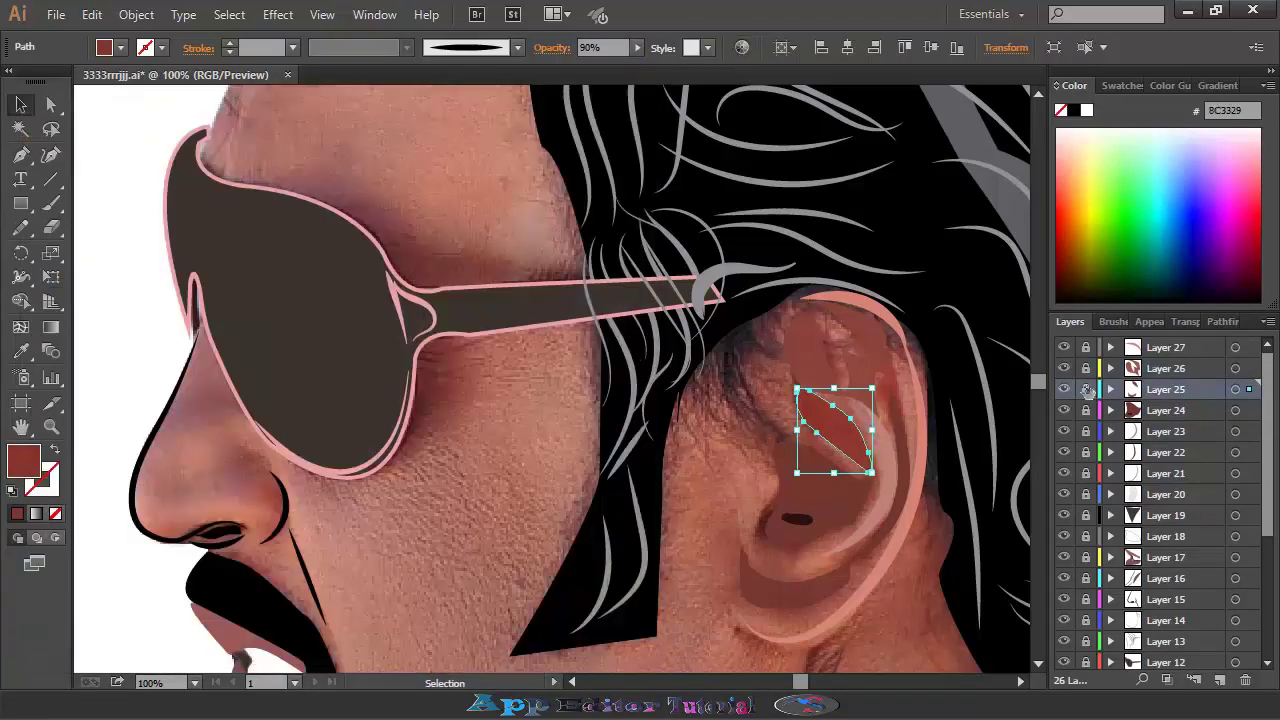
key(ctrl+shift+a)
scroll(1160, 500, down, 1)
key(ctrl+minus)
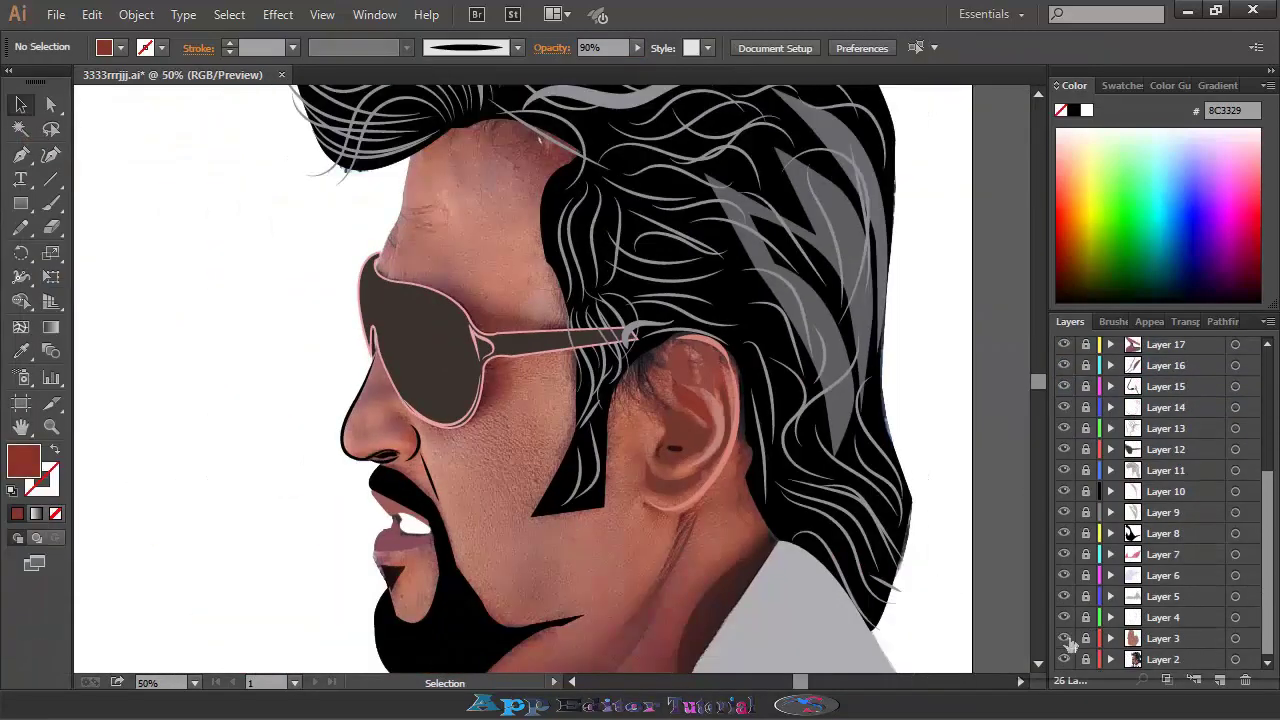
On new Layer 28, draw a cheek shadow below the glasses filled with sampled dark red.
key(ctrl+plus)
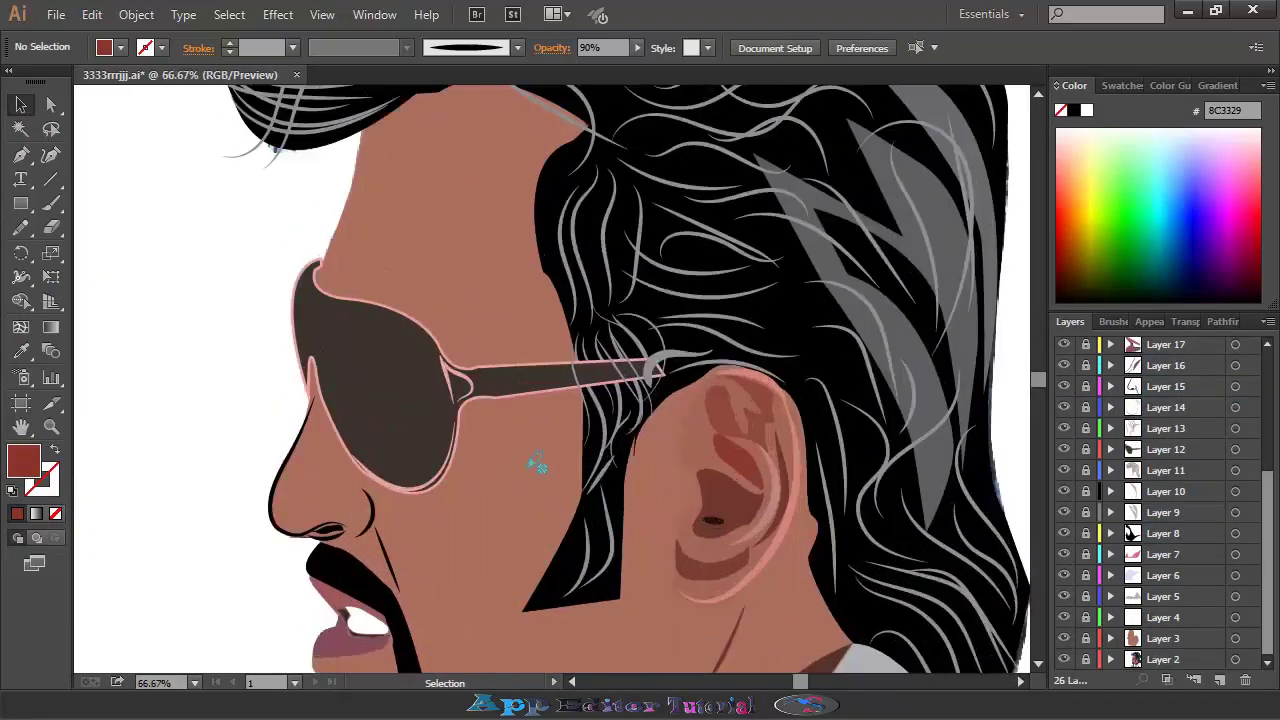
key(ctrl+l)
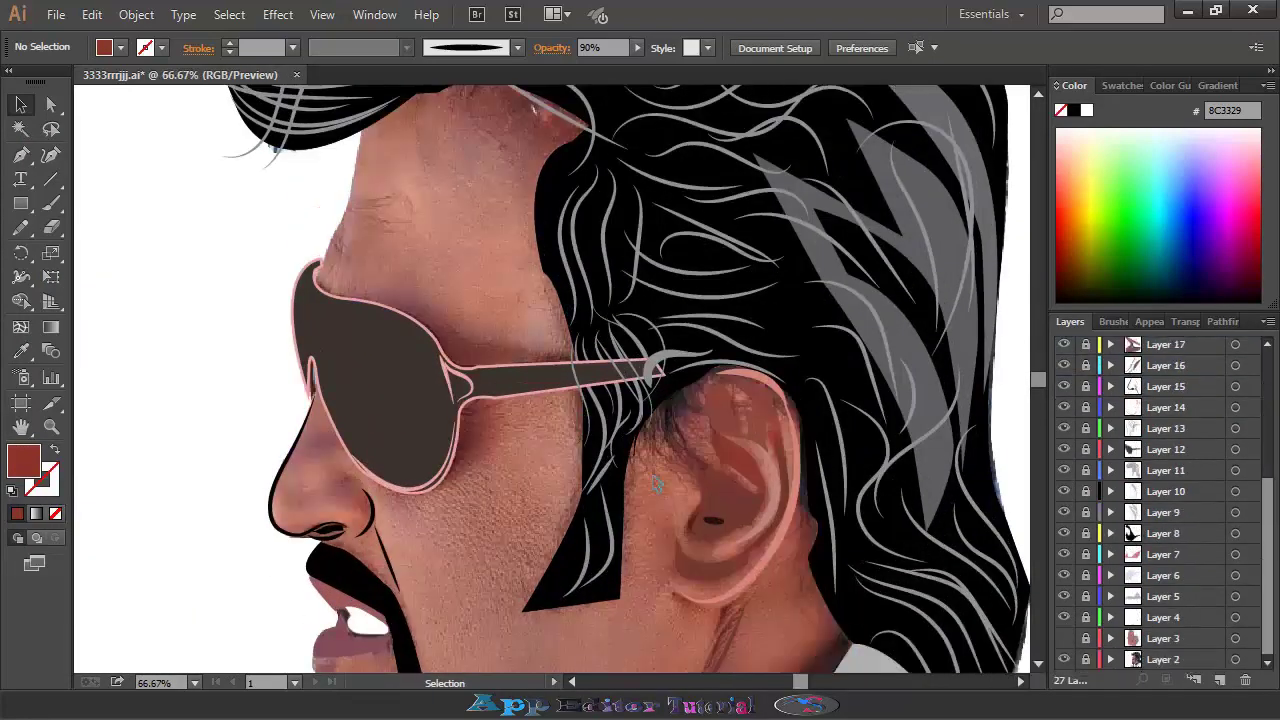
drag(445, 489, 443, 508)
key(shift+x)
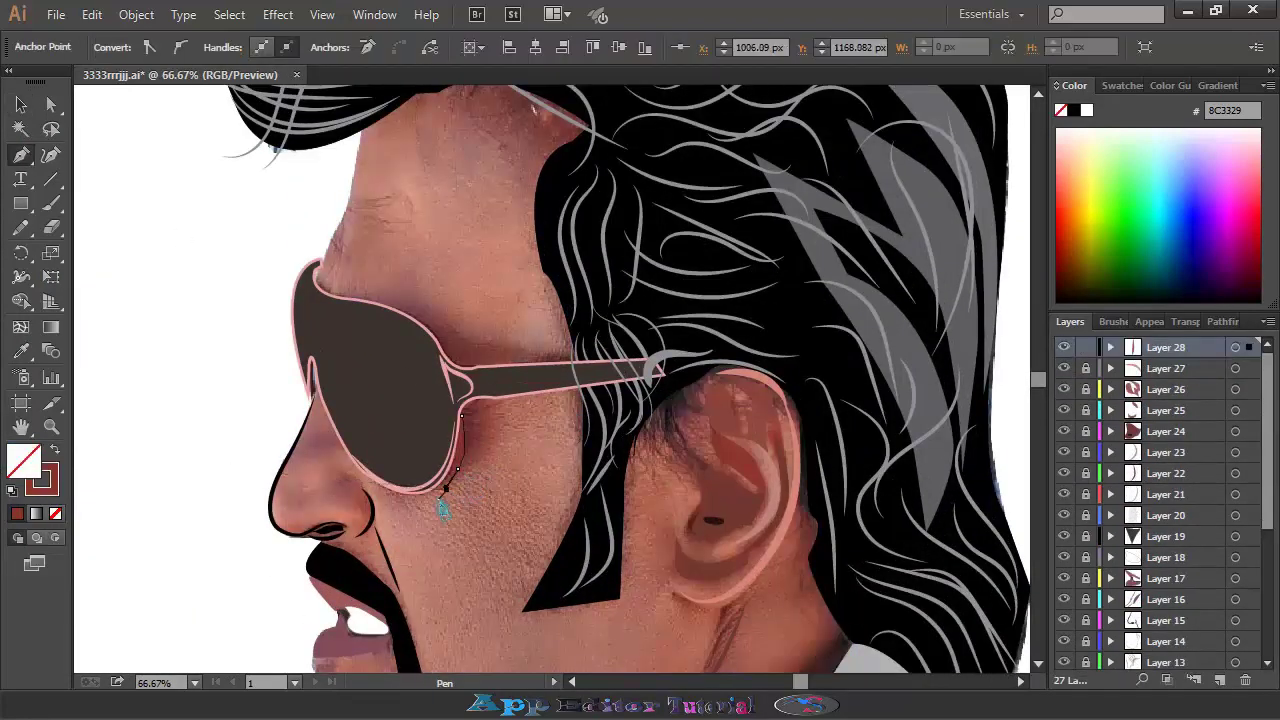
click(461, 415)
key(i)
click(672, 400)
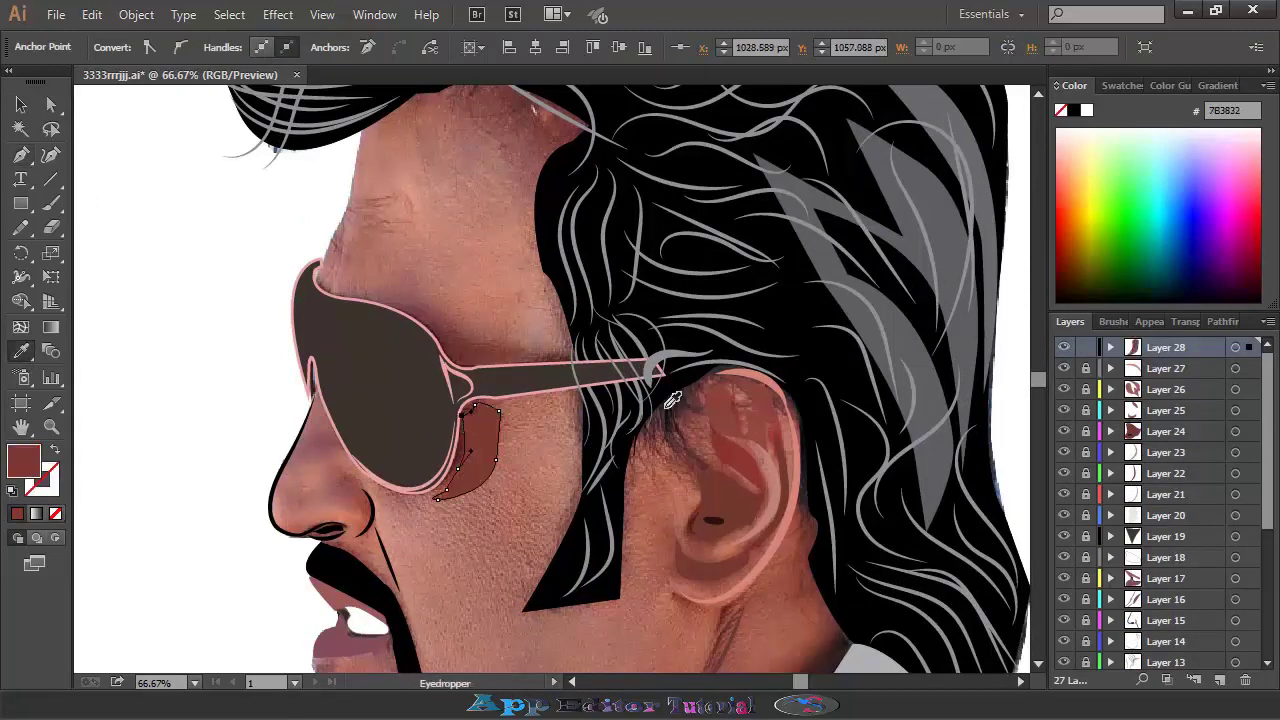
key(ctrl+shift+a)
Pen-draw a shadow shape at the temple hairline.
key(p)
scroll(570, 170, up, 1)
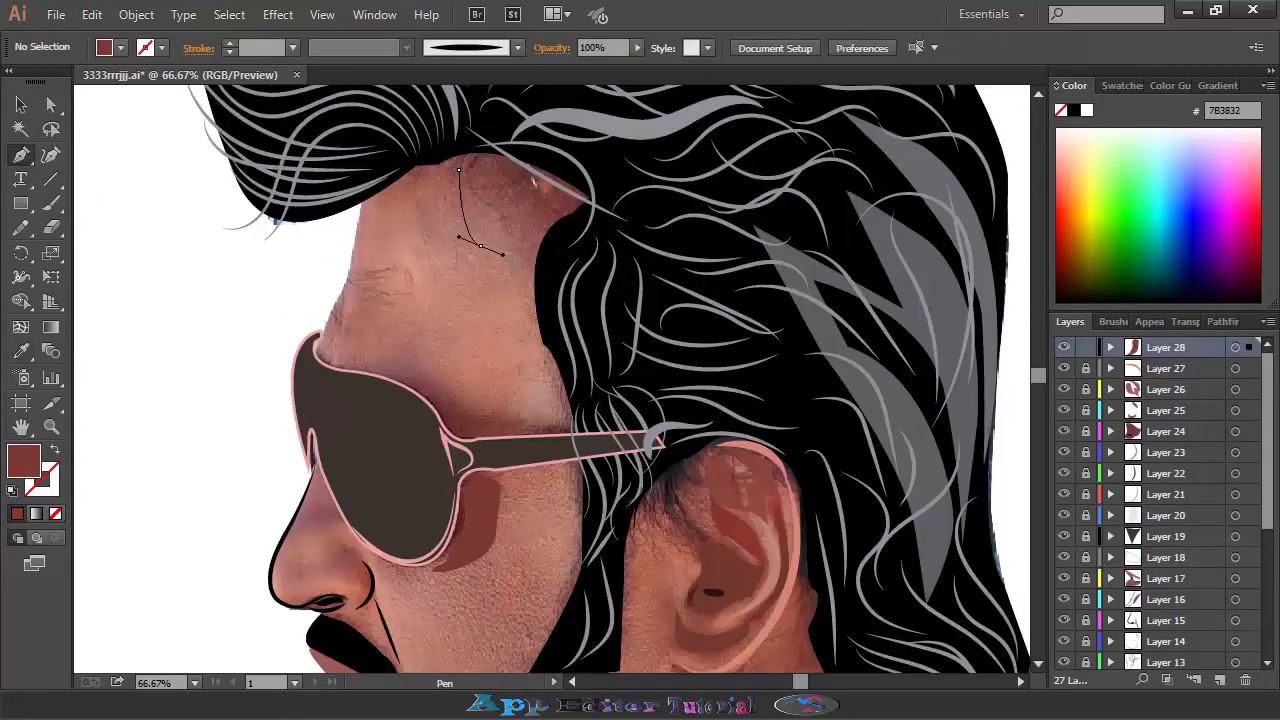
click(481, 246)
drag(532, 231, 558, 217)
scroll(509, 457, down, 2)
scroll(571, 514, down, 4)
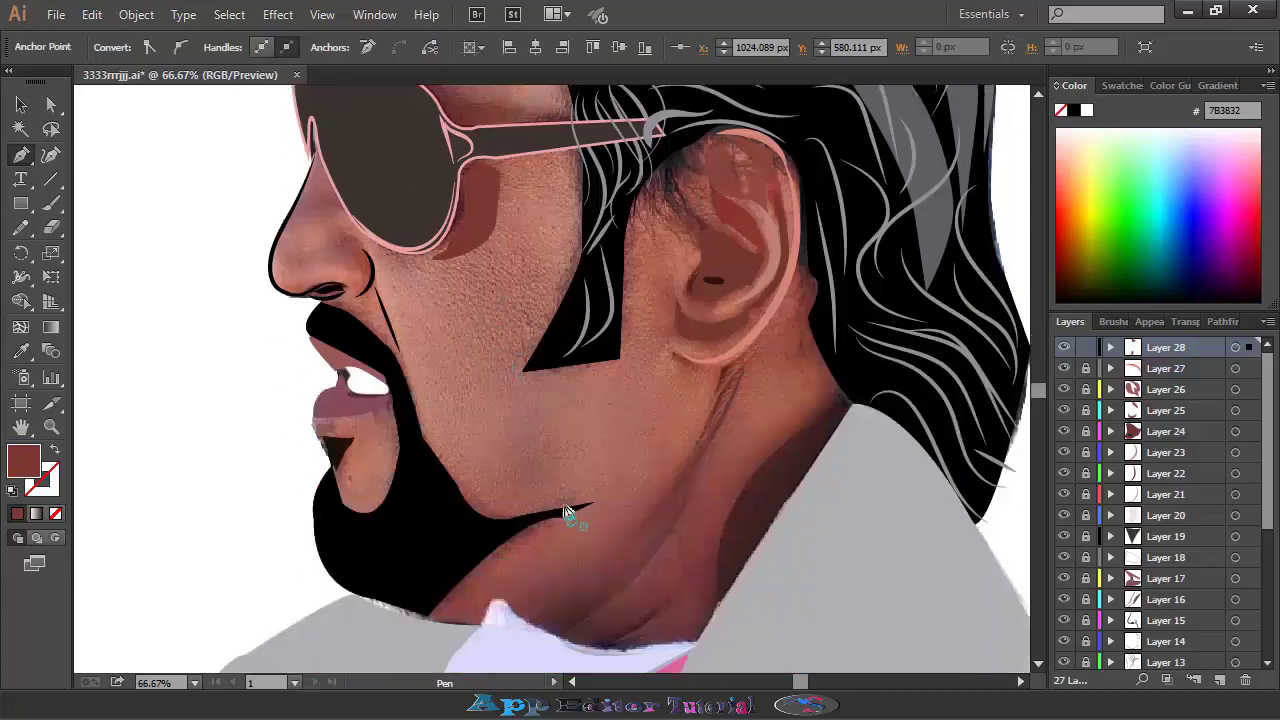
click(656, 566)
Pen-draw a shadow shape on the neck.
click(721, 483)
click(703, 557)
click(646, 604)
scroll(700, 470, up, 1)
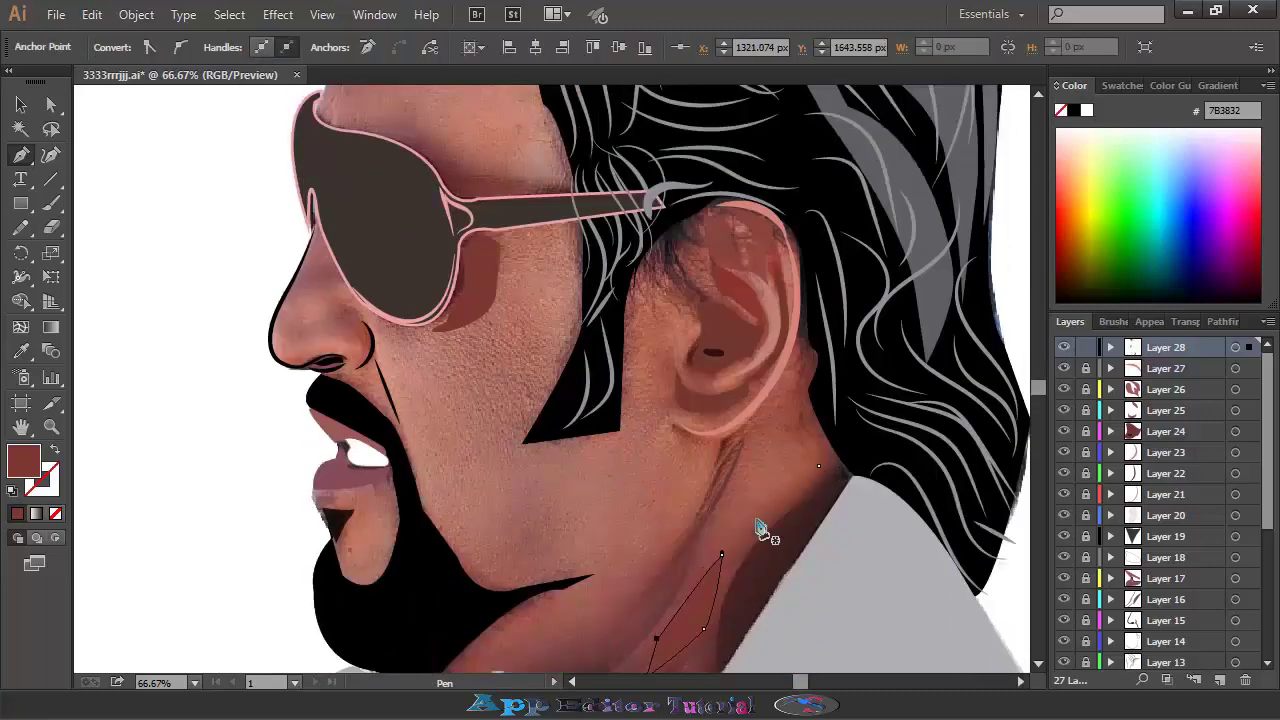
click(744, 531)
click(737, 551)
Pen-draw a shadow along the glasses' upper edge, then select the temple shadow.
scroll(535, 520, up, 2)
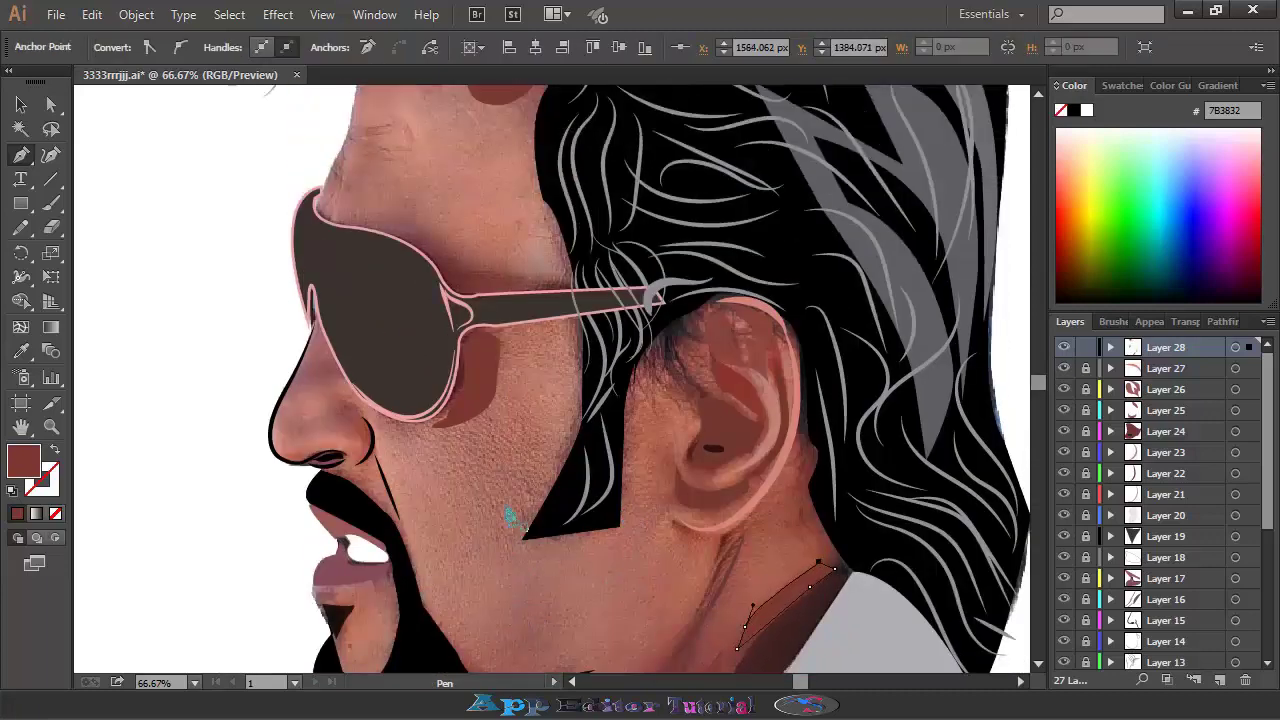
scroll(503, 514, up, 1)
click(379, 317)
click(417, 315)
click(553, 380)
click(468, 385)
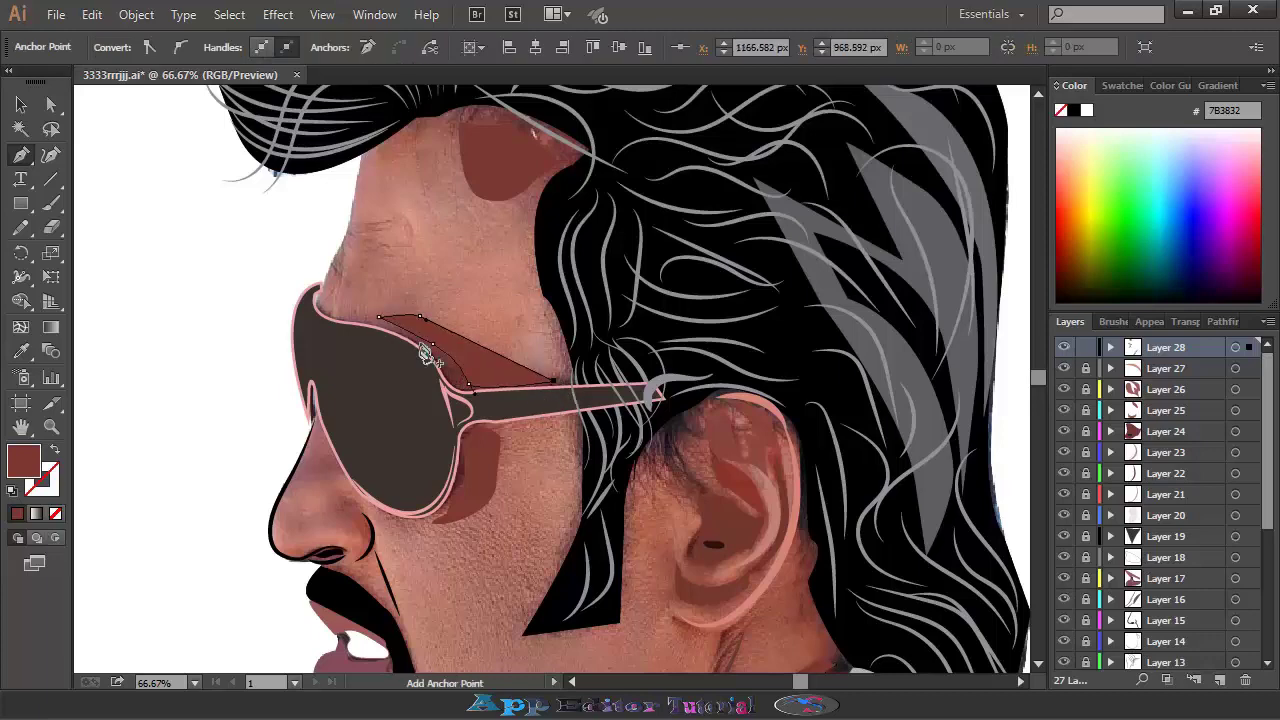
ctrl+click(608, 177)
key(v)
click(530, 165)
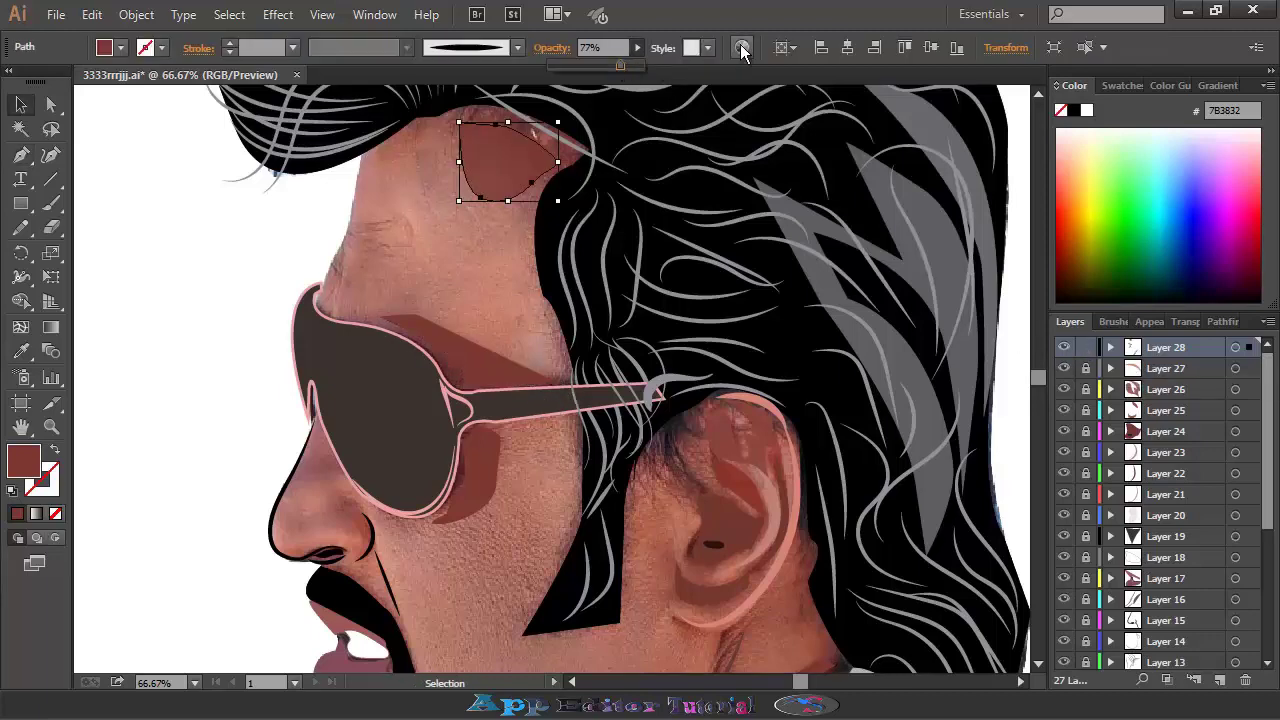
Recolour the temple shadow darker and recolour the shadow over the glasses.
click(740, 48)
drag(300, 94, 814, 126)
drag(660, 619, 640, 619)
key(Return)
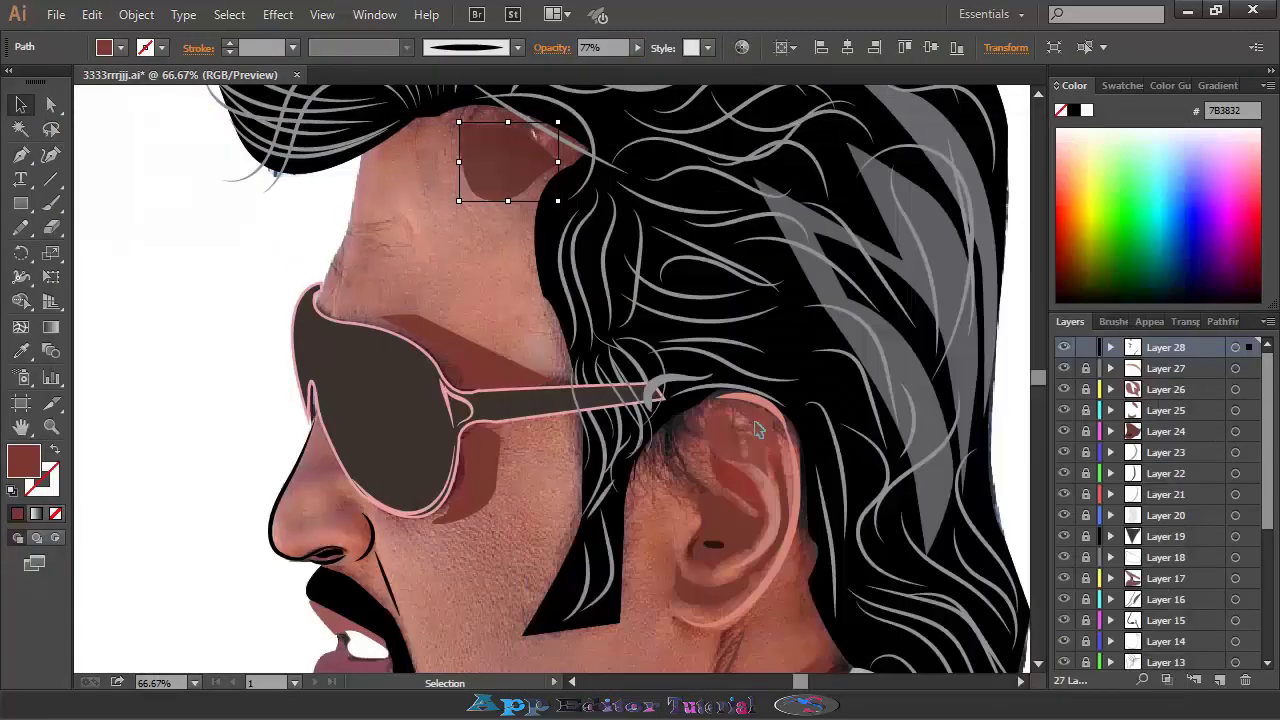
click(430, 350)
click(740, 48)
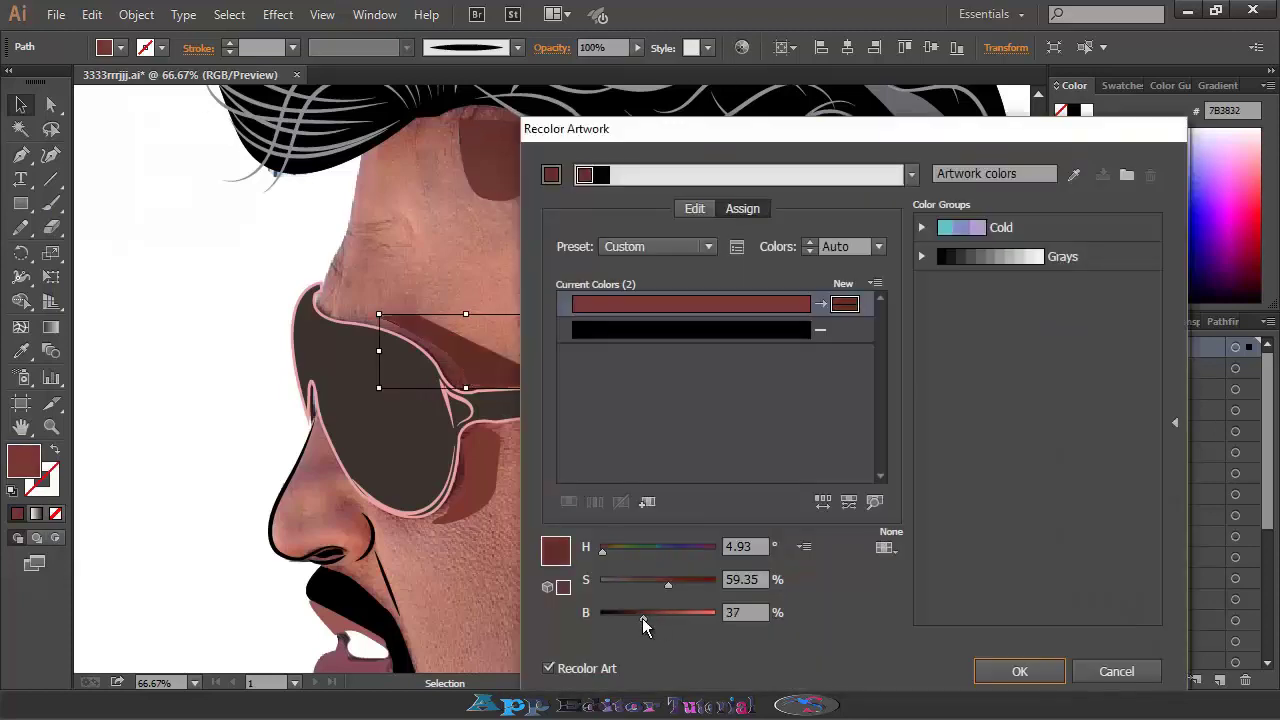
click(1019, 671)
Darken the cheek shadow below the lens and set it to 87% opacity.
click(470, 470)
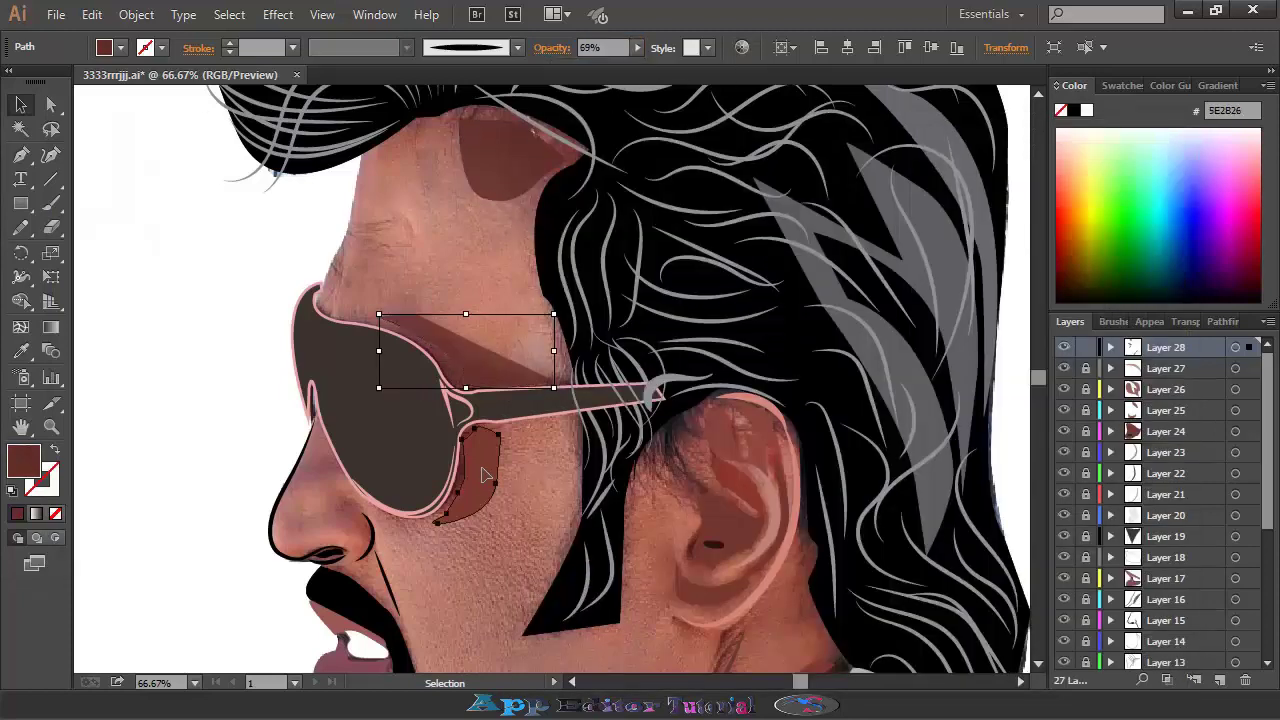
click(740, 48)
drag(640, 620, 658, 620)
key(Return)
text(87)
Set the neck shadow to 82% opacity and add Layer 29.
scroll(627, 379, down, 2)
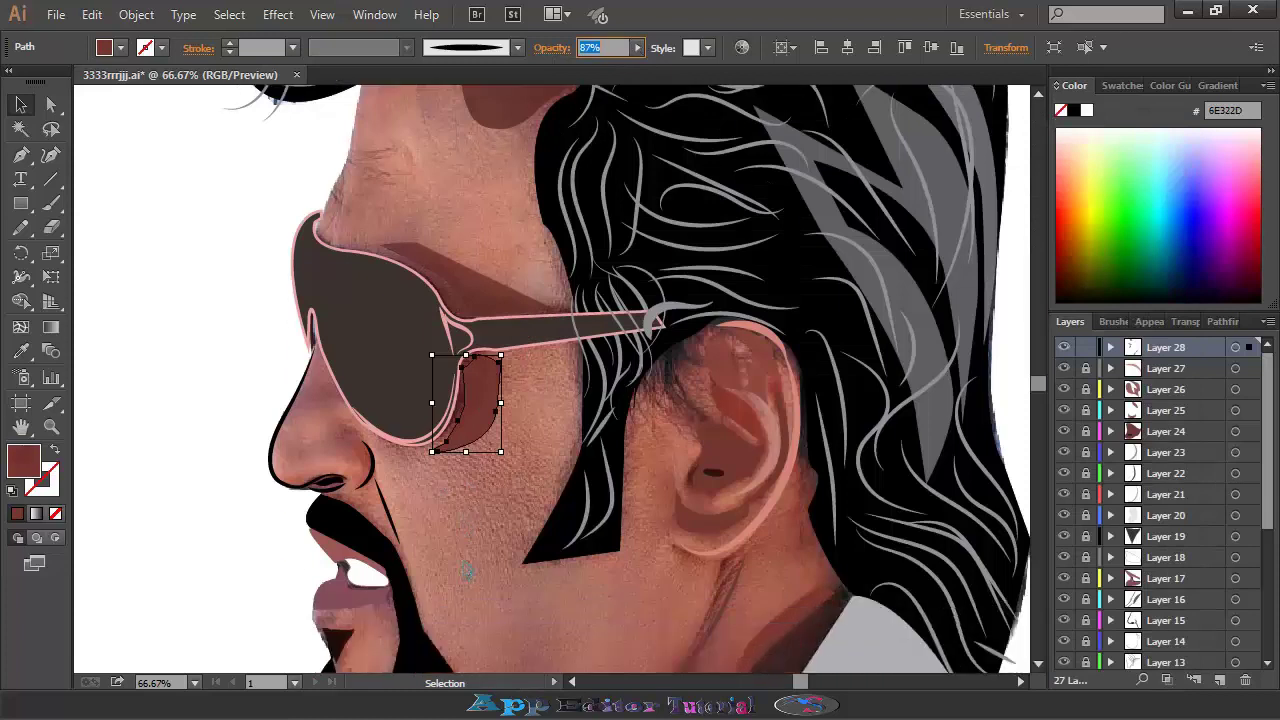
scroll(467, 570, down, 2)
click(677, 580)
click(809, 449)
click(637, 47)
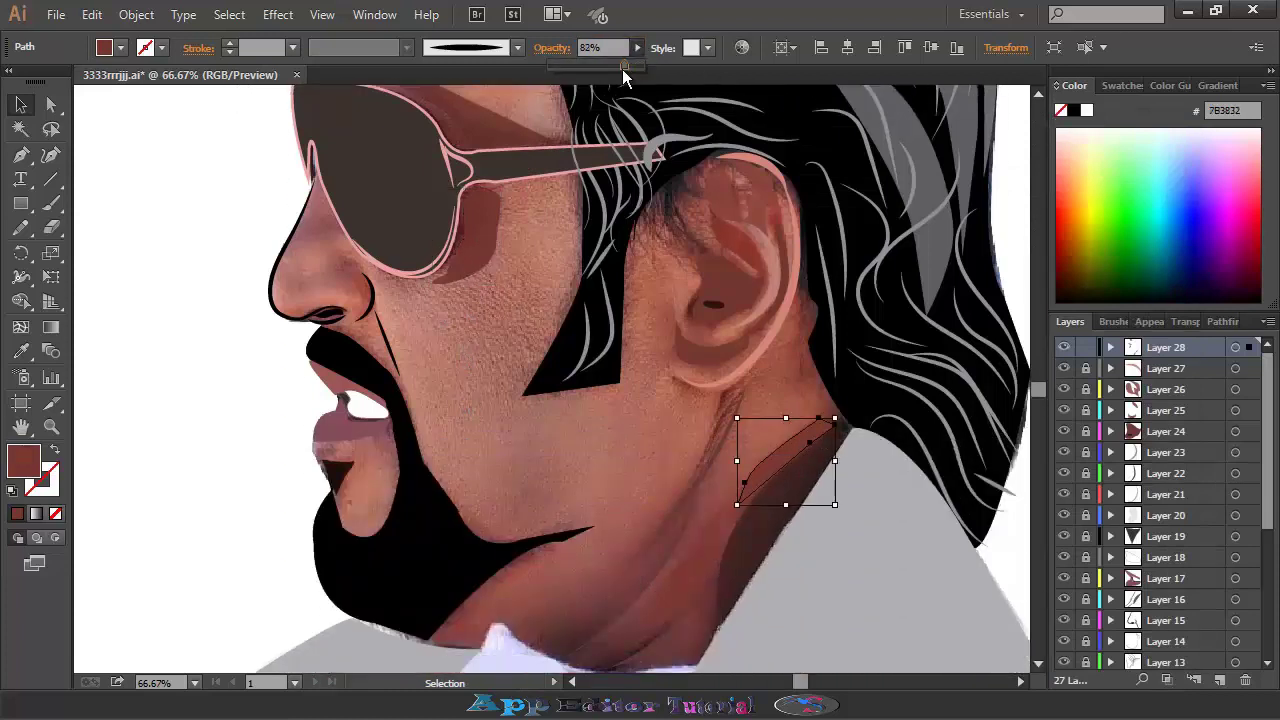
click(1219, 680)
Pen-draw a cheek patch below the glasses and fill it with sampled brown 95574A.
key(p)
key(shift+x)
click(440, 292)
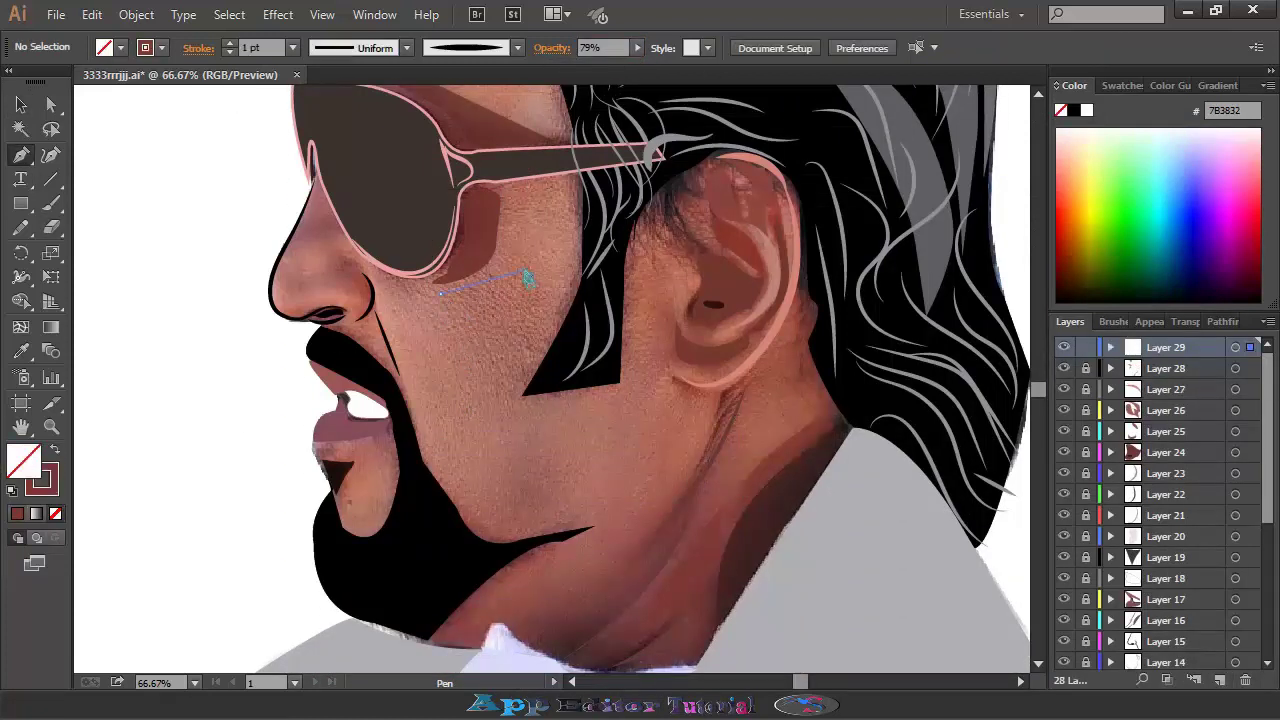
drag(493, 377, 448, 305)
key(i)
click(495, 316)
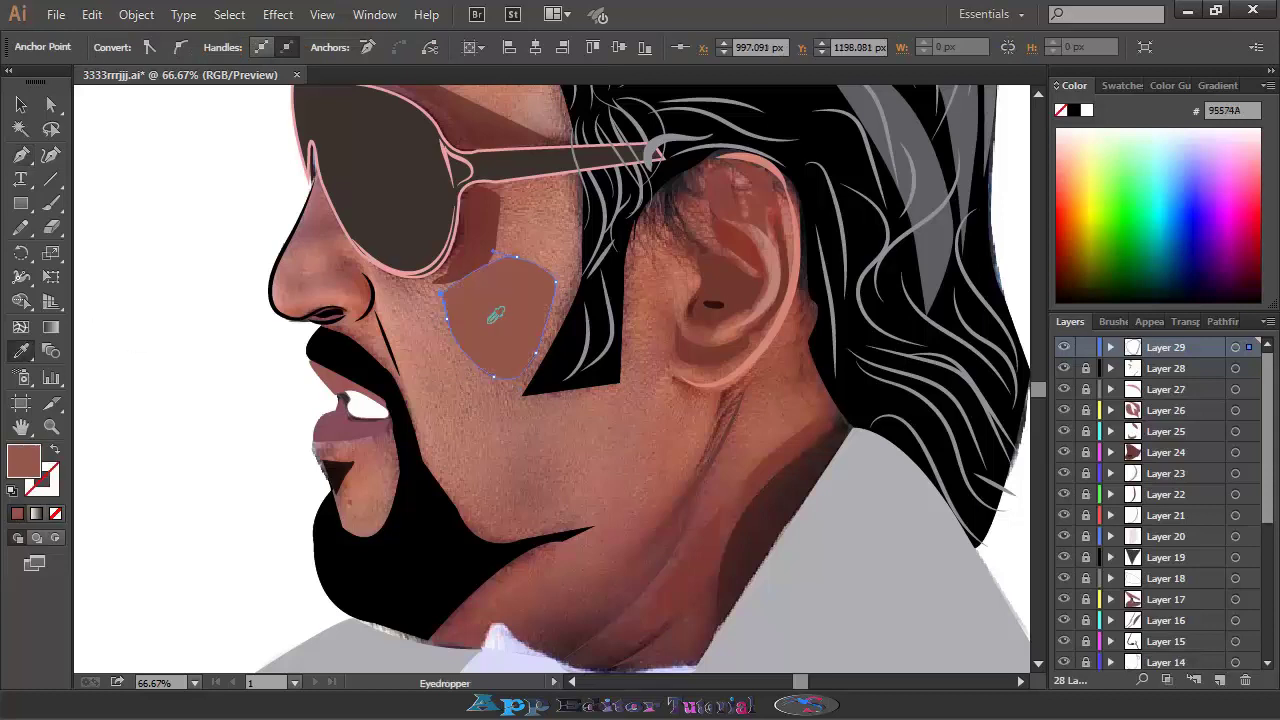
Hide the reference photo, set the cheek patch to 79% opacity, and zoom out to the whole head.
scroll(1086, 645, down, 5)
click(1063, 662)
scroll(1086, 500, up, 5)
key(ctrl+shift+a)
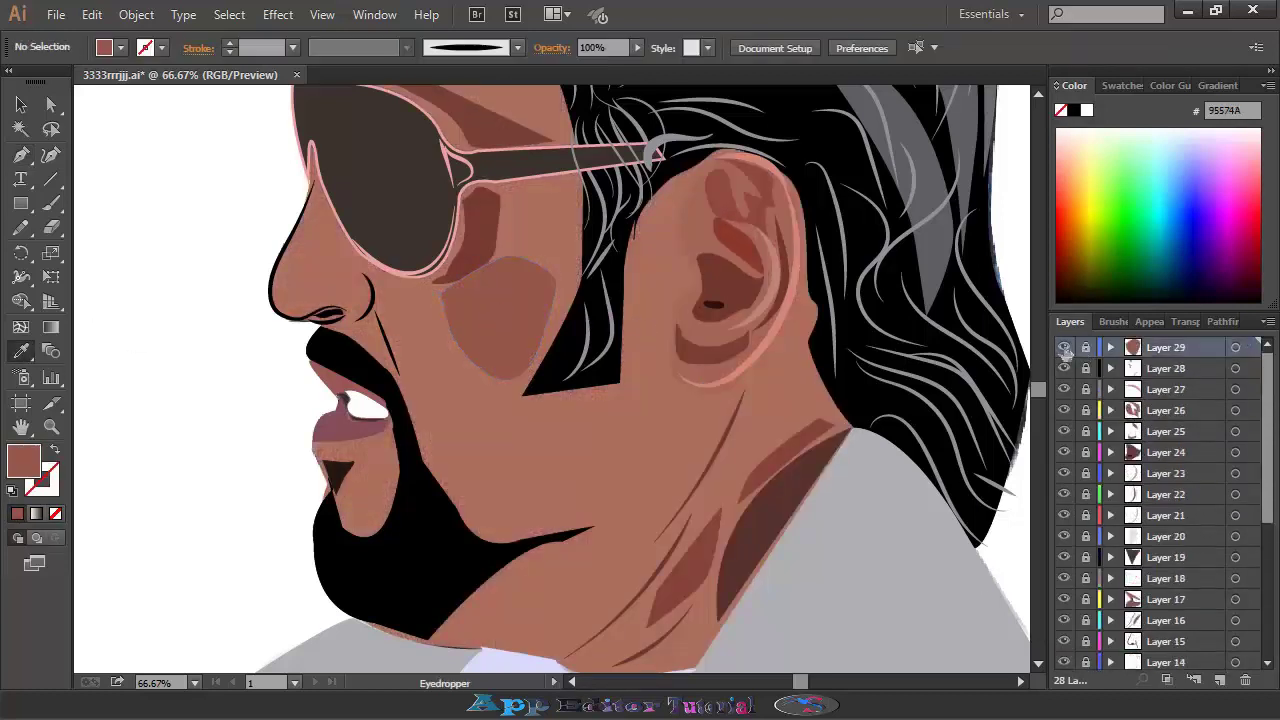
click(20, 104)
click(498, 318)
drag(622, 68, 630, 68)
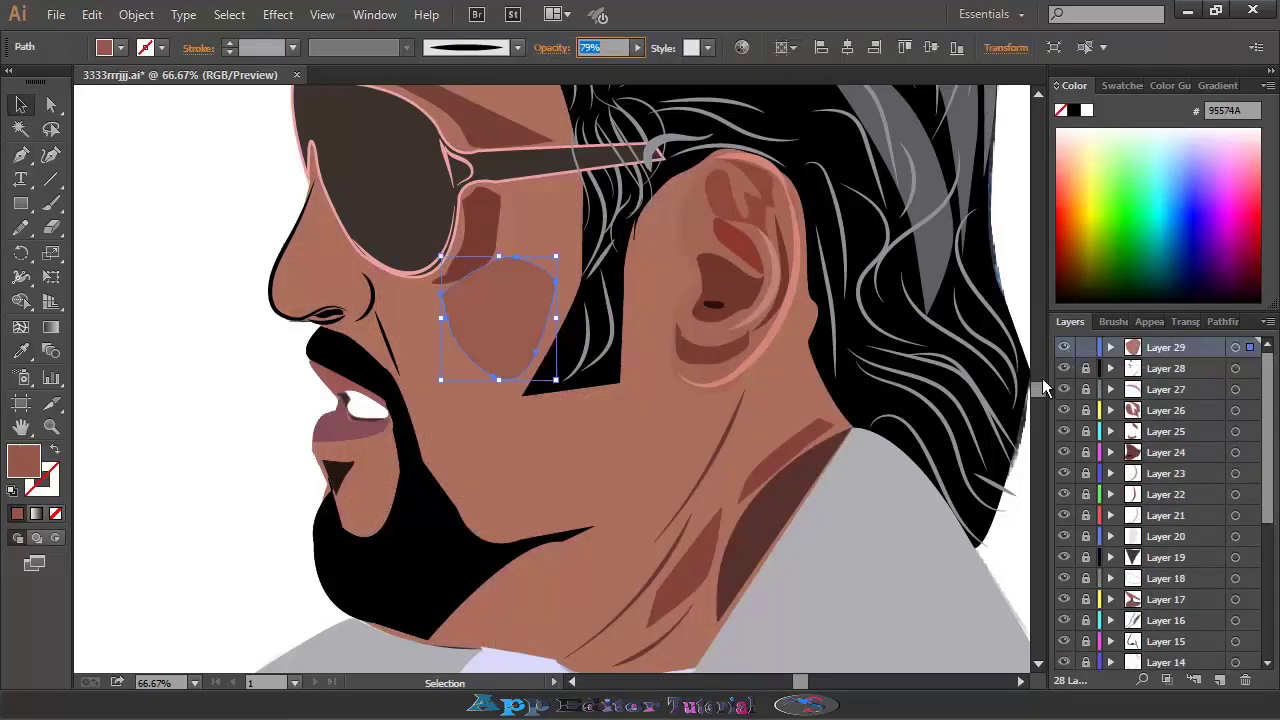
scroll(550, 380, up, 2)
key(ctrl+minus)
key(ctrl+shift+a)
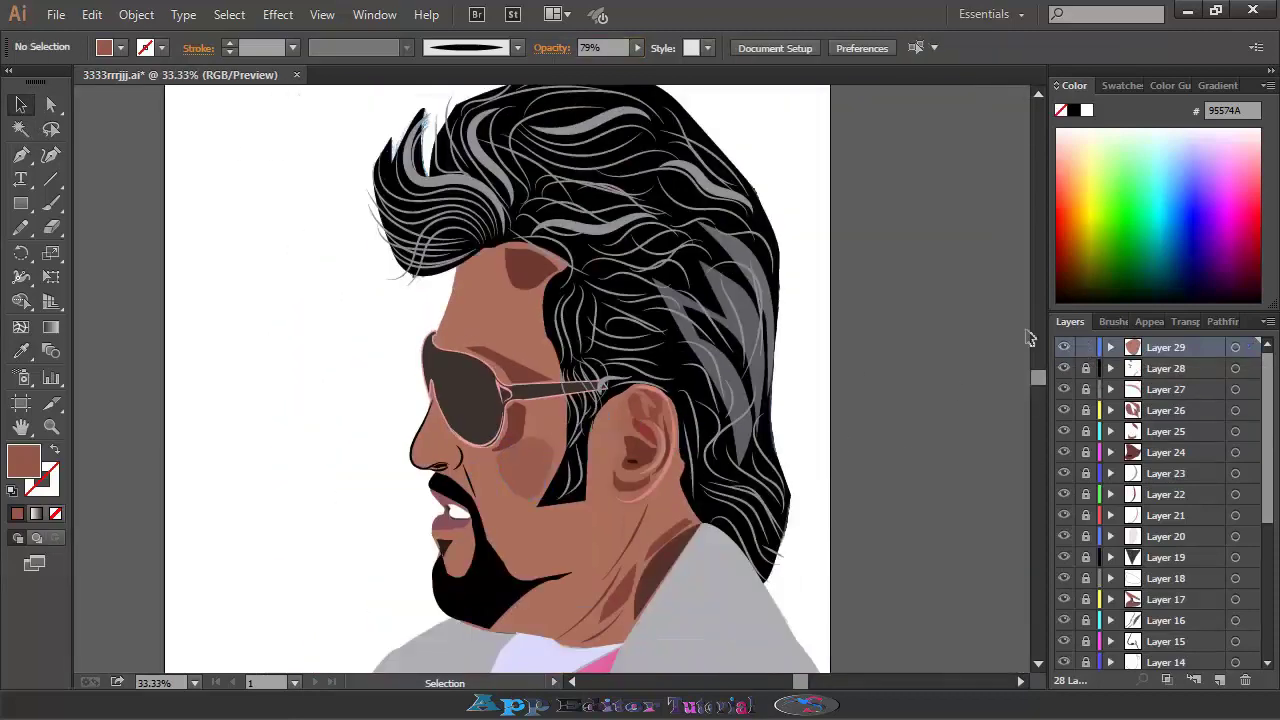
Set the selected gray hair strand's stroke weight to 3 pt.
scroll(1150, 450, down, 2)
click(590, 186)
click(293, 48)
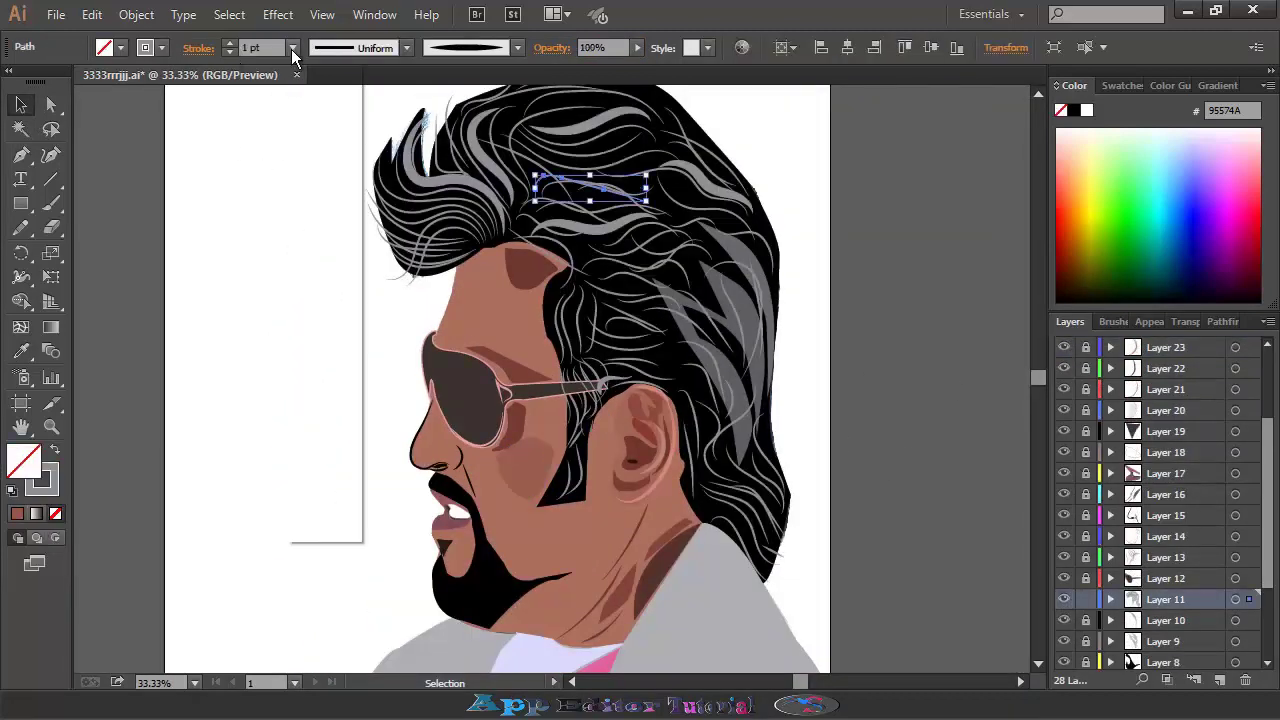
click(327, 180)
key(ctrl+shift+a)
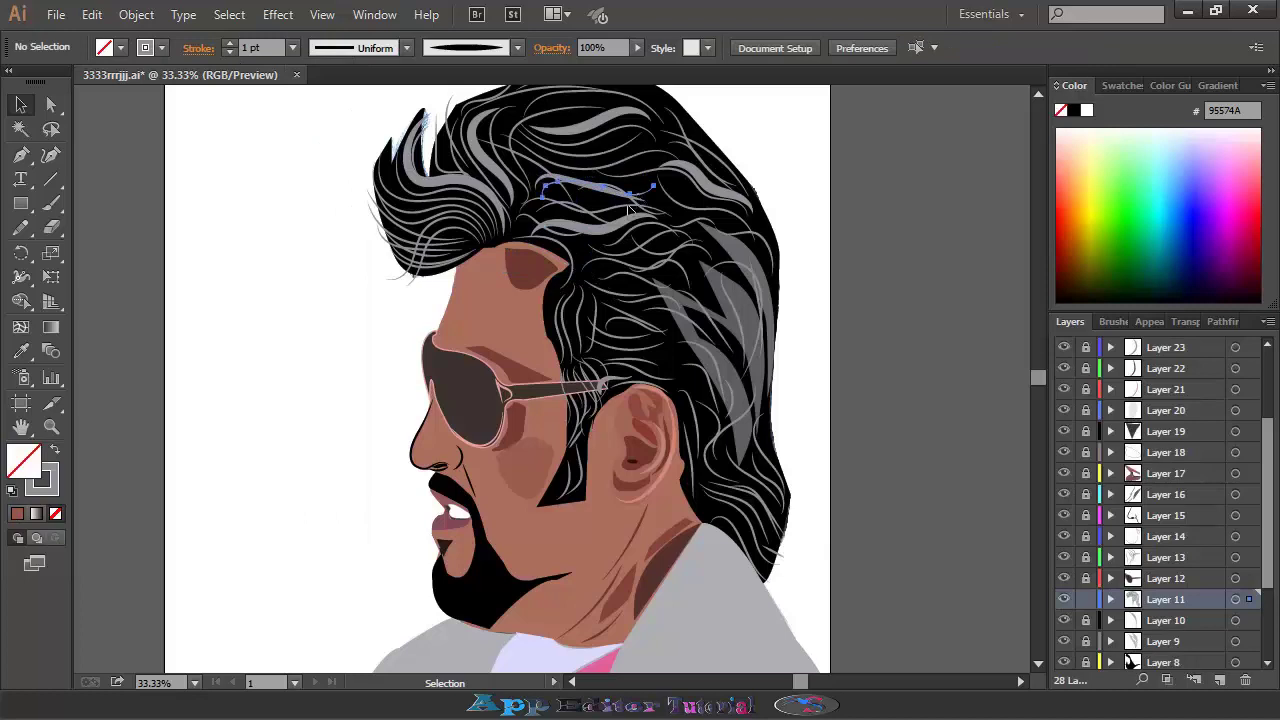
Check other hair strands, including one near the ear, then zoom out to review the portrait.
click(612, 212)
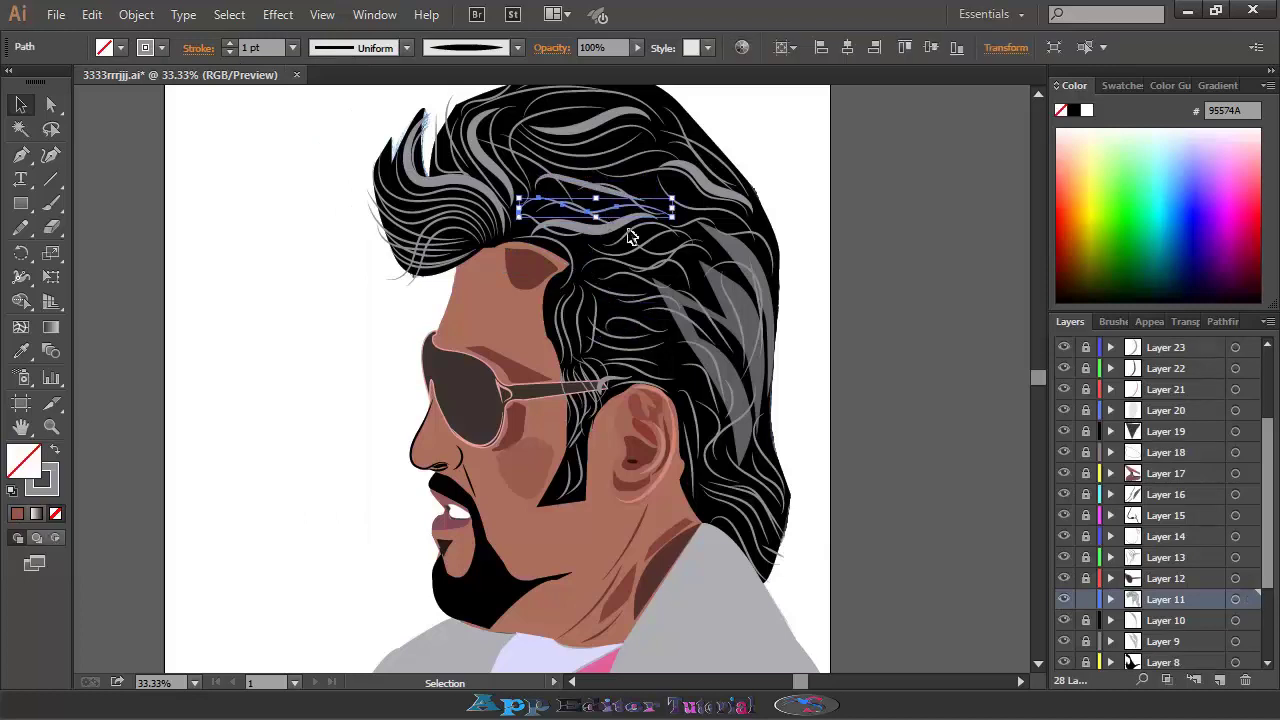
key(ctrl+shift+a)
scroll(640, 333, up, 1)
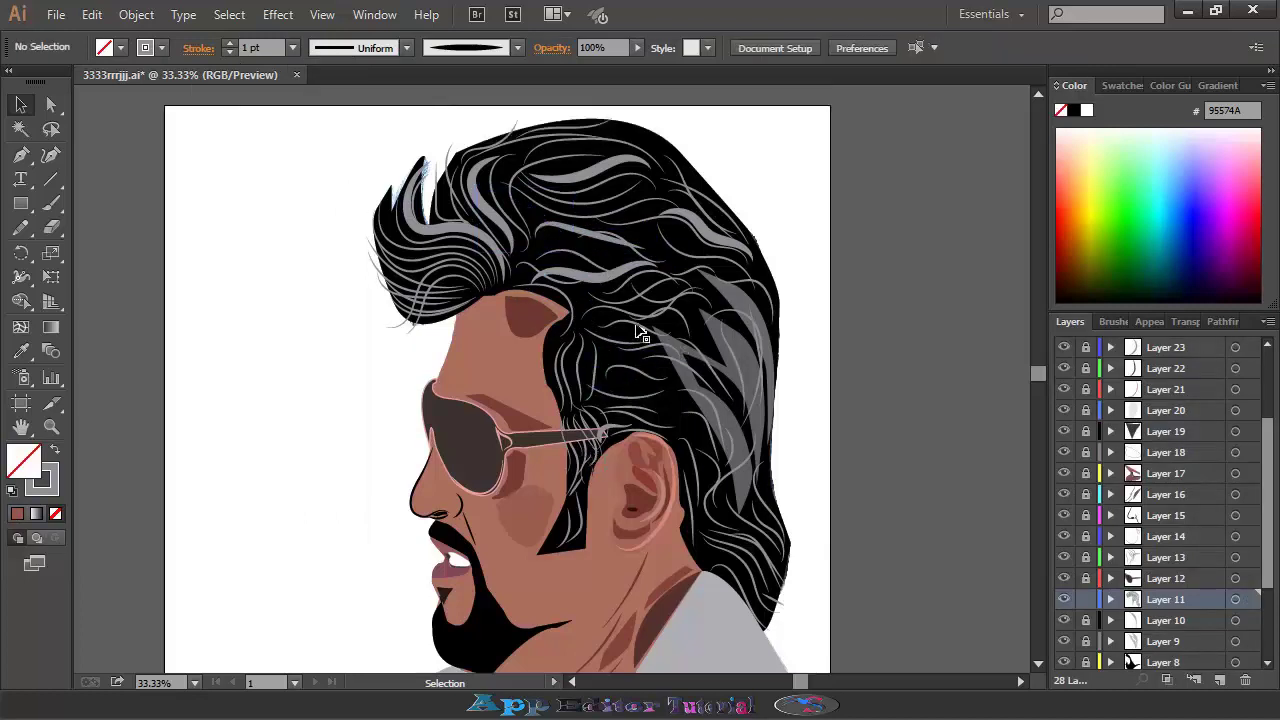
click(590, 430)
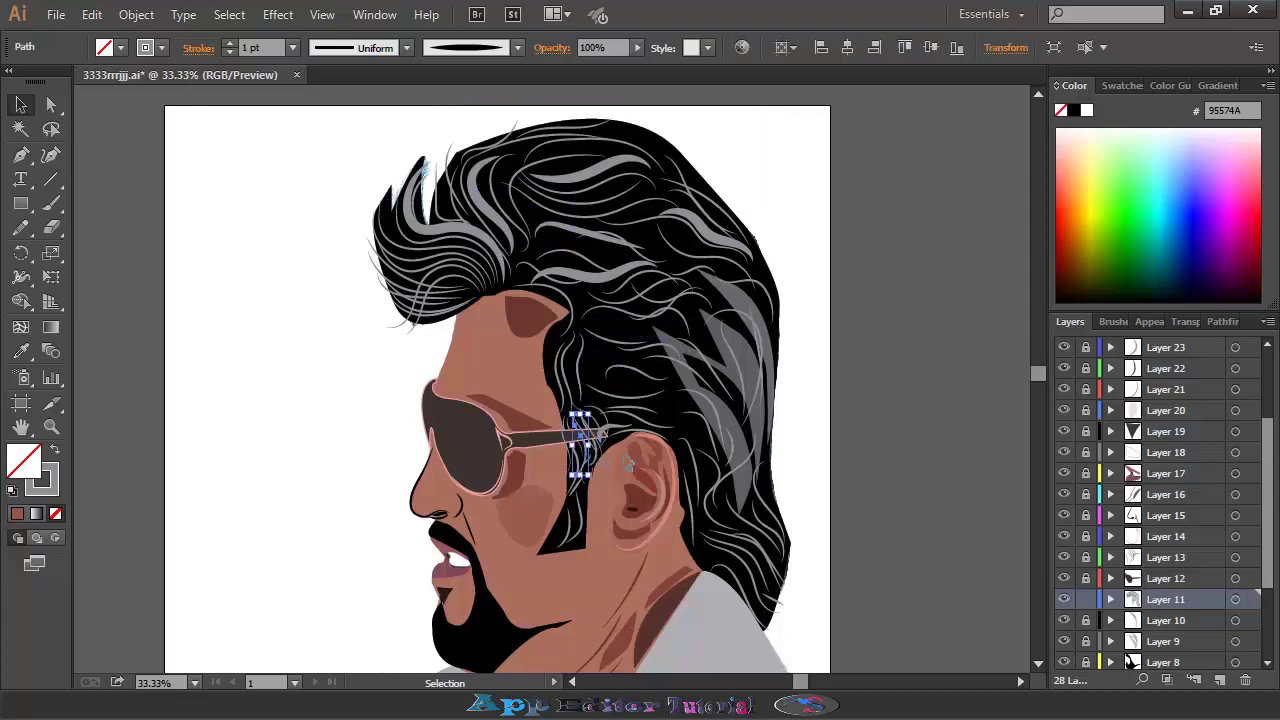
key(ctrl+shift+a)
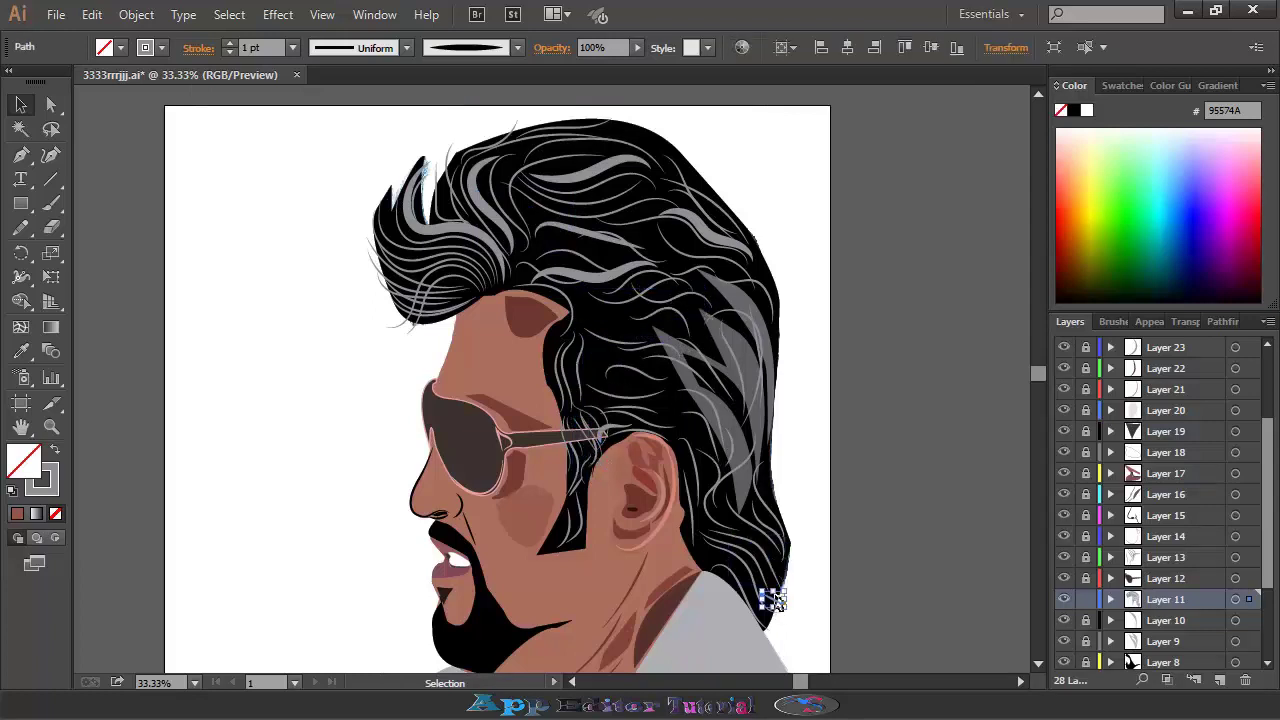
key(ctrl+minus)
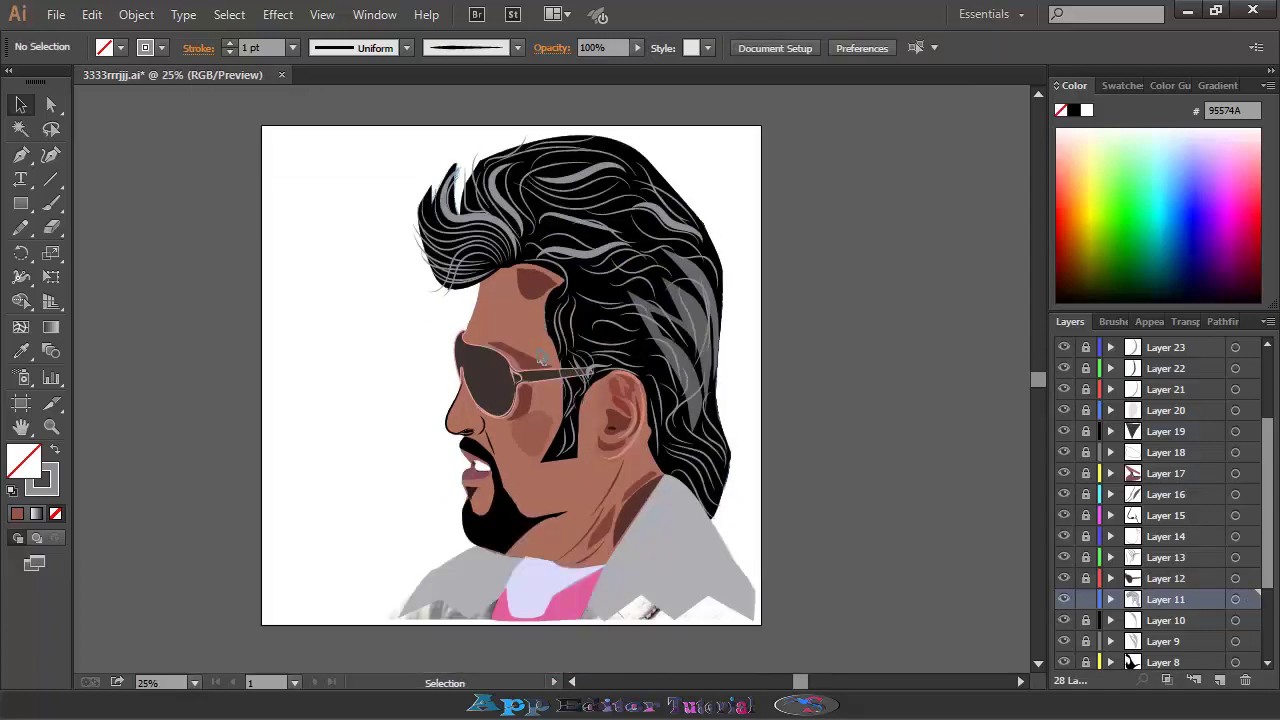